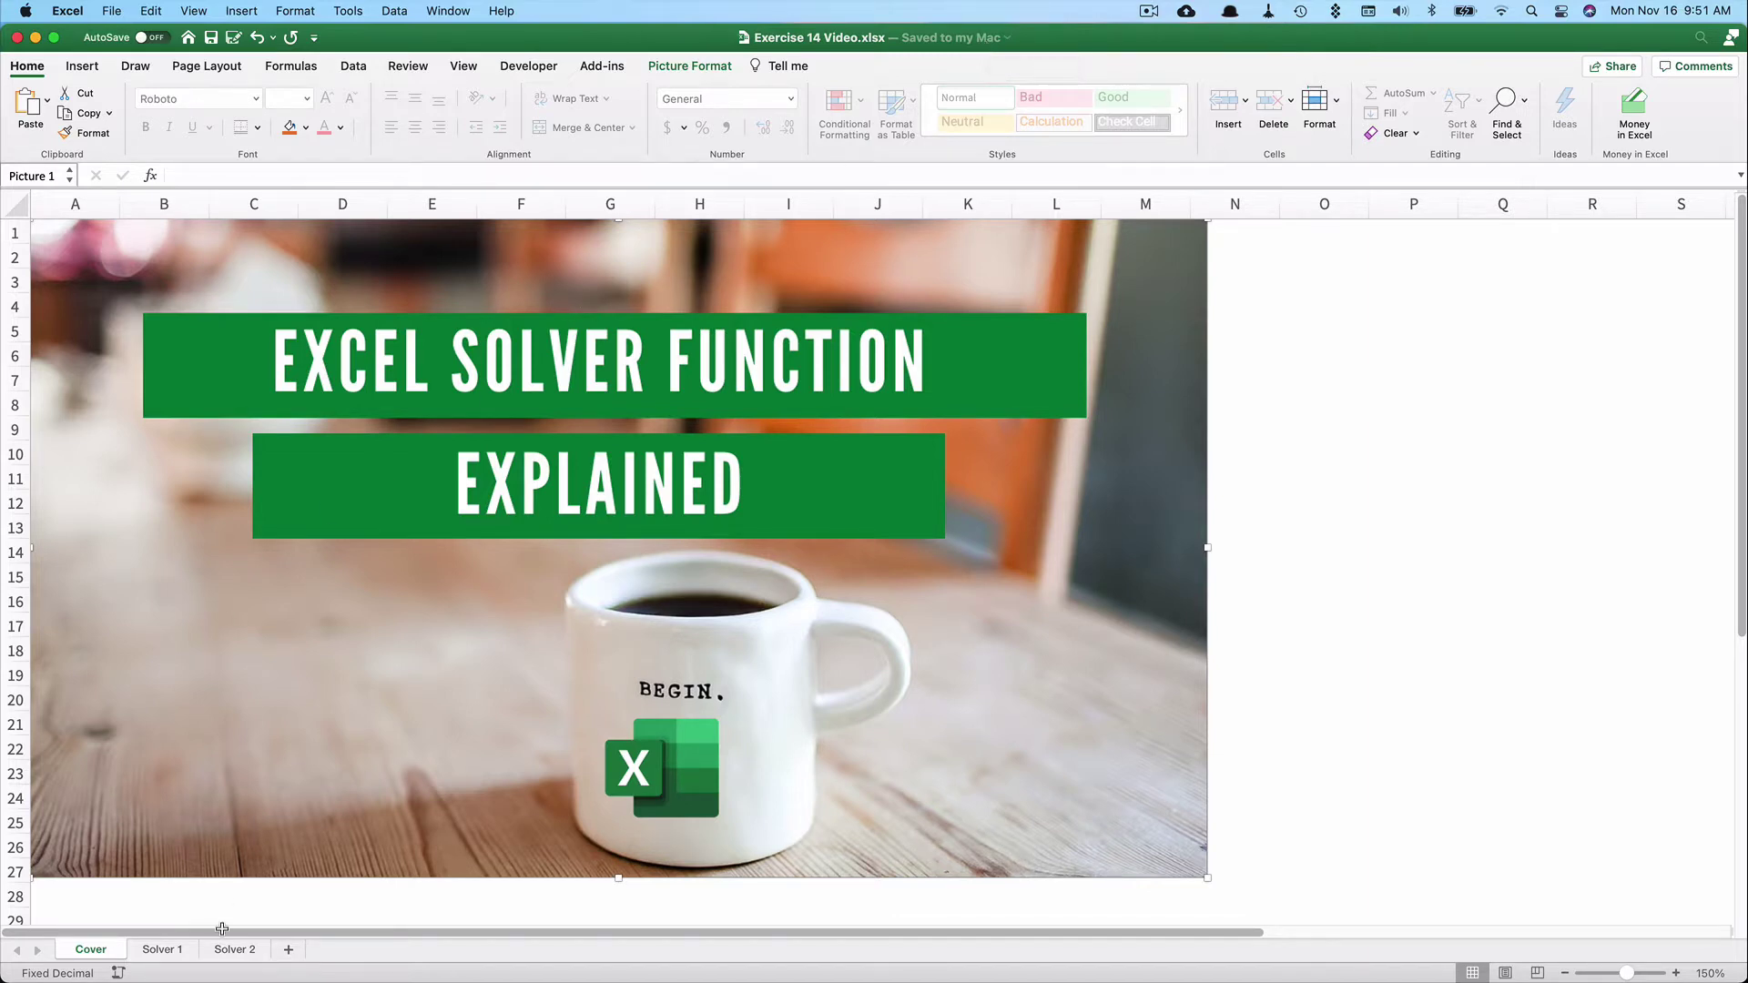
Go to the Solver 1 sheet and review the Inputs, Objective and Constraints definition rows in B3:E5
{"action": "left_click", "coordinate": [164, 950]}
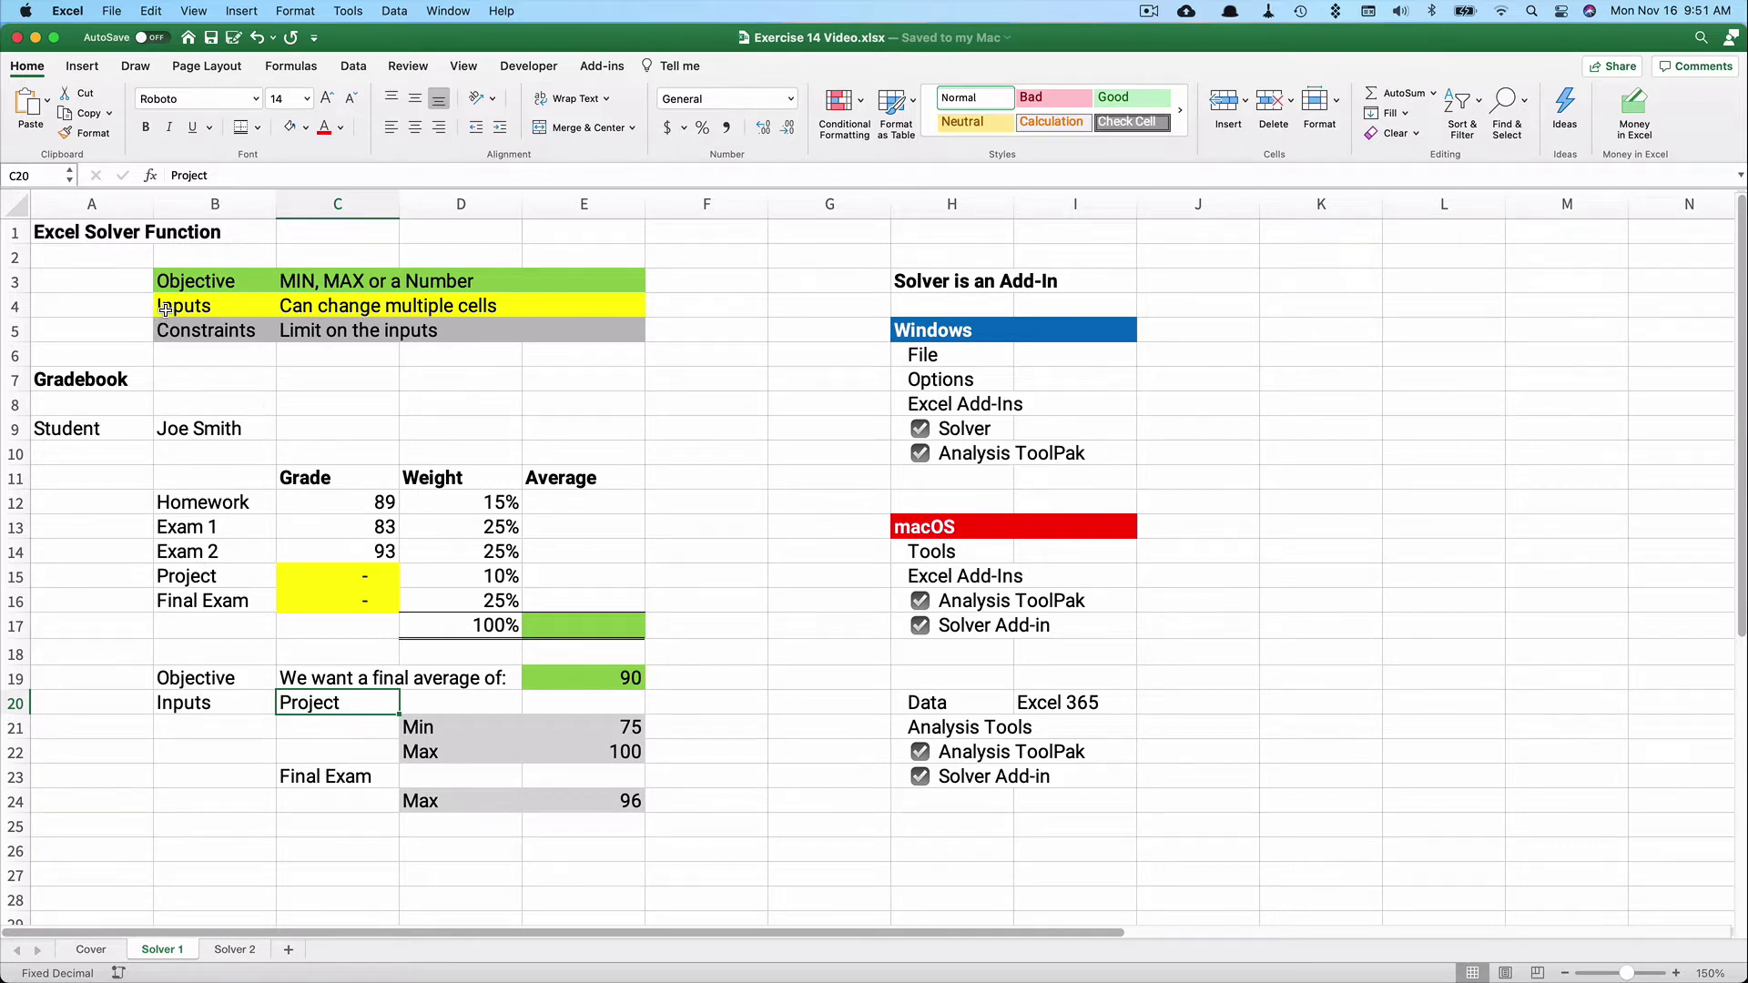
{"action": "left_click_drag", "start_coordinate": [165, 309], "coordinate": [605, 315]}
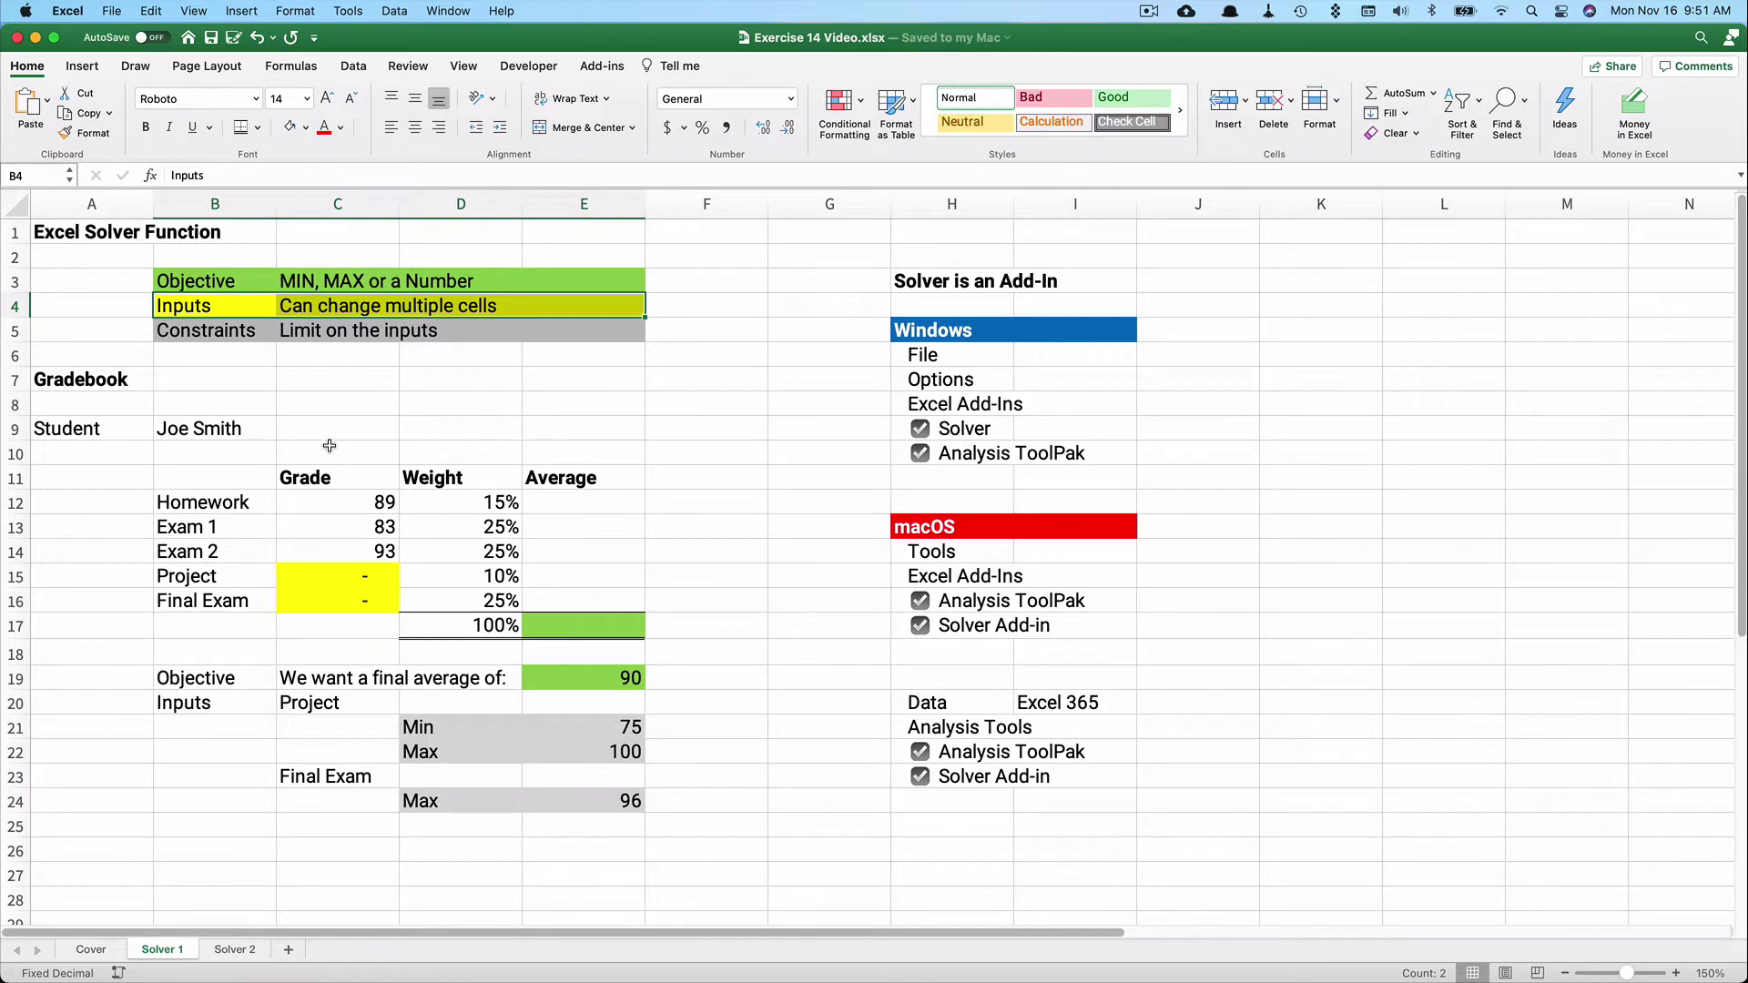
{"action": "left_click_drag", "start_coordinate": [211, 283], "coordinate": [582, 274]}
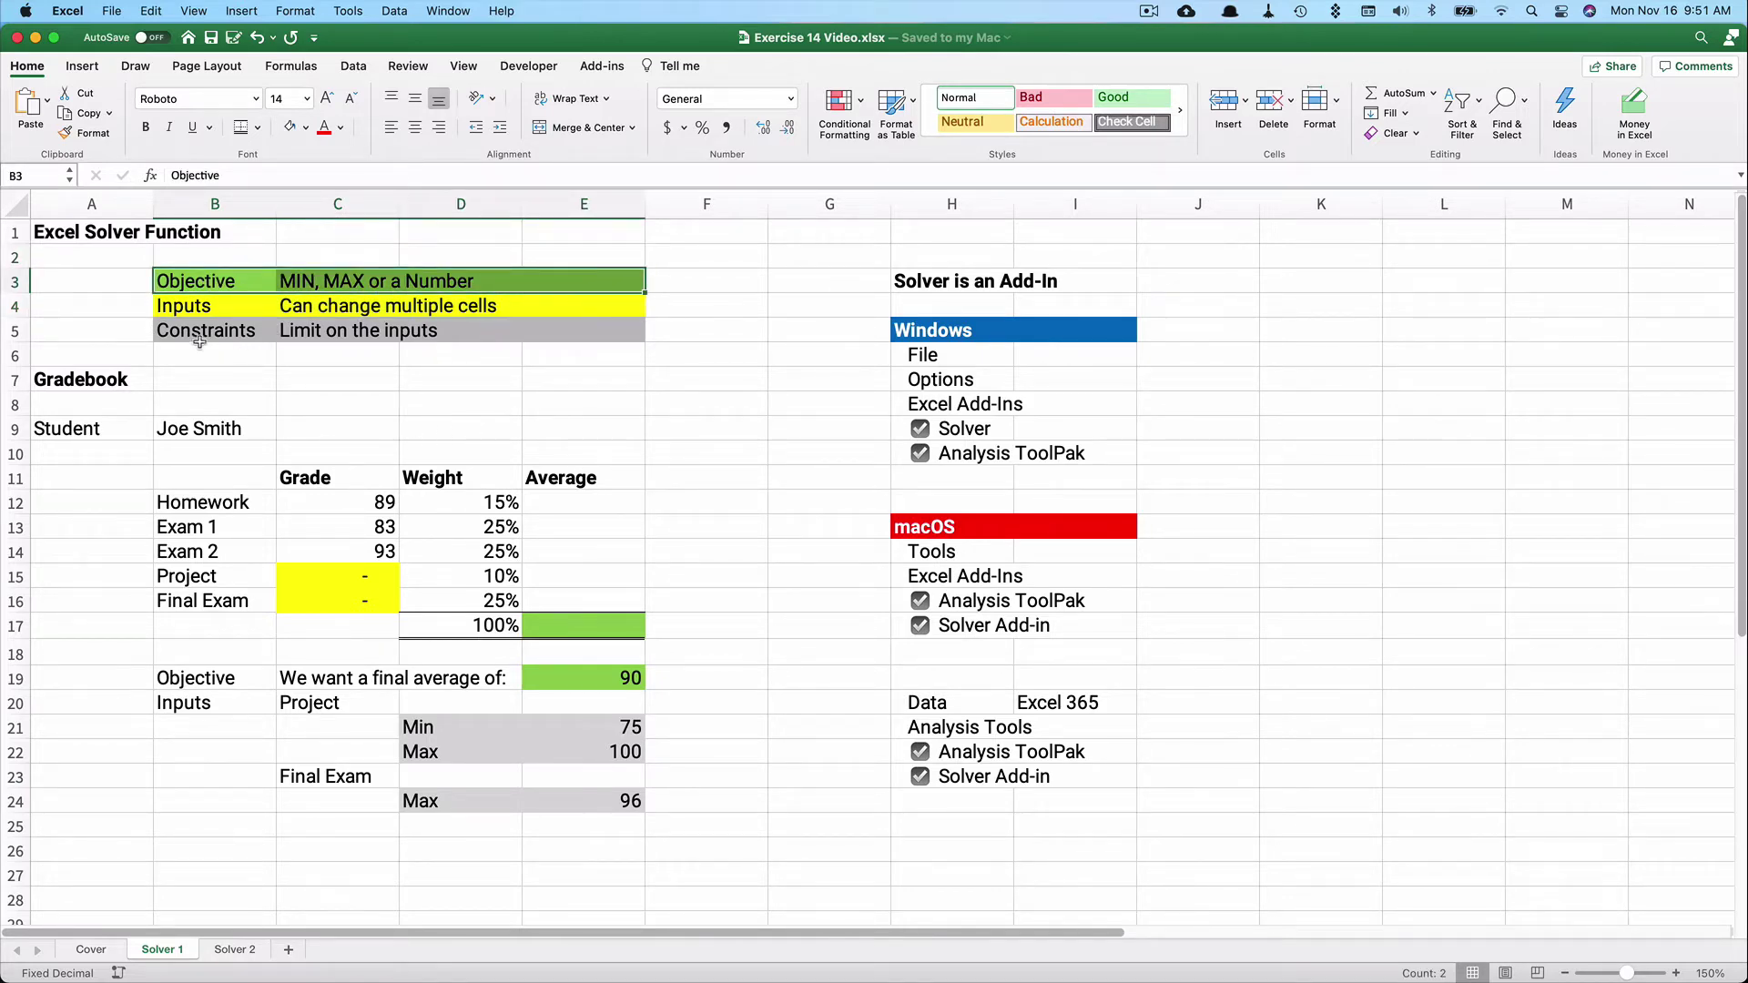
{"action": "left_click_drag", "start_coordinate": [190, 335], "coordinate": [546, 330]}
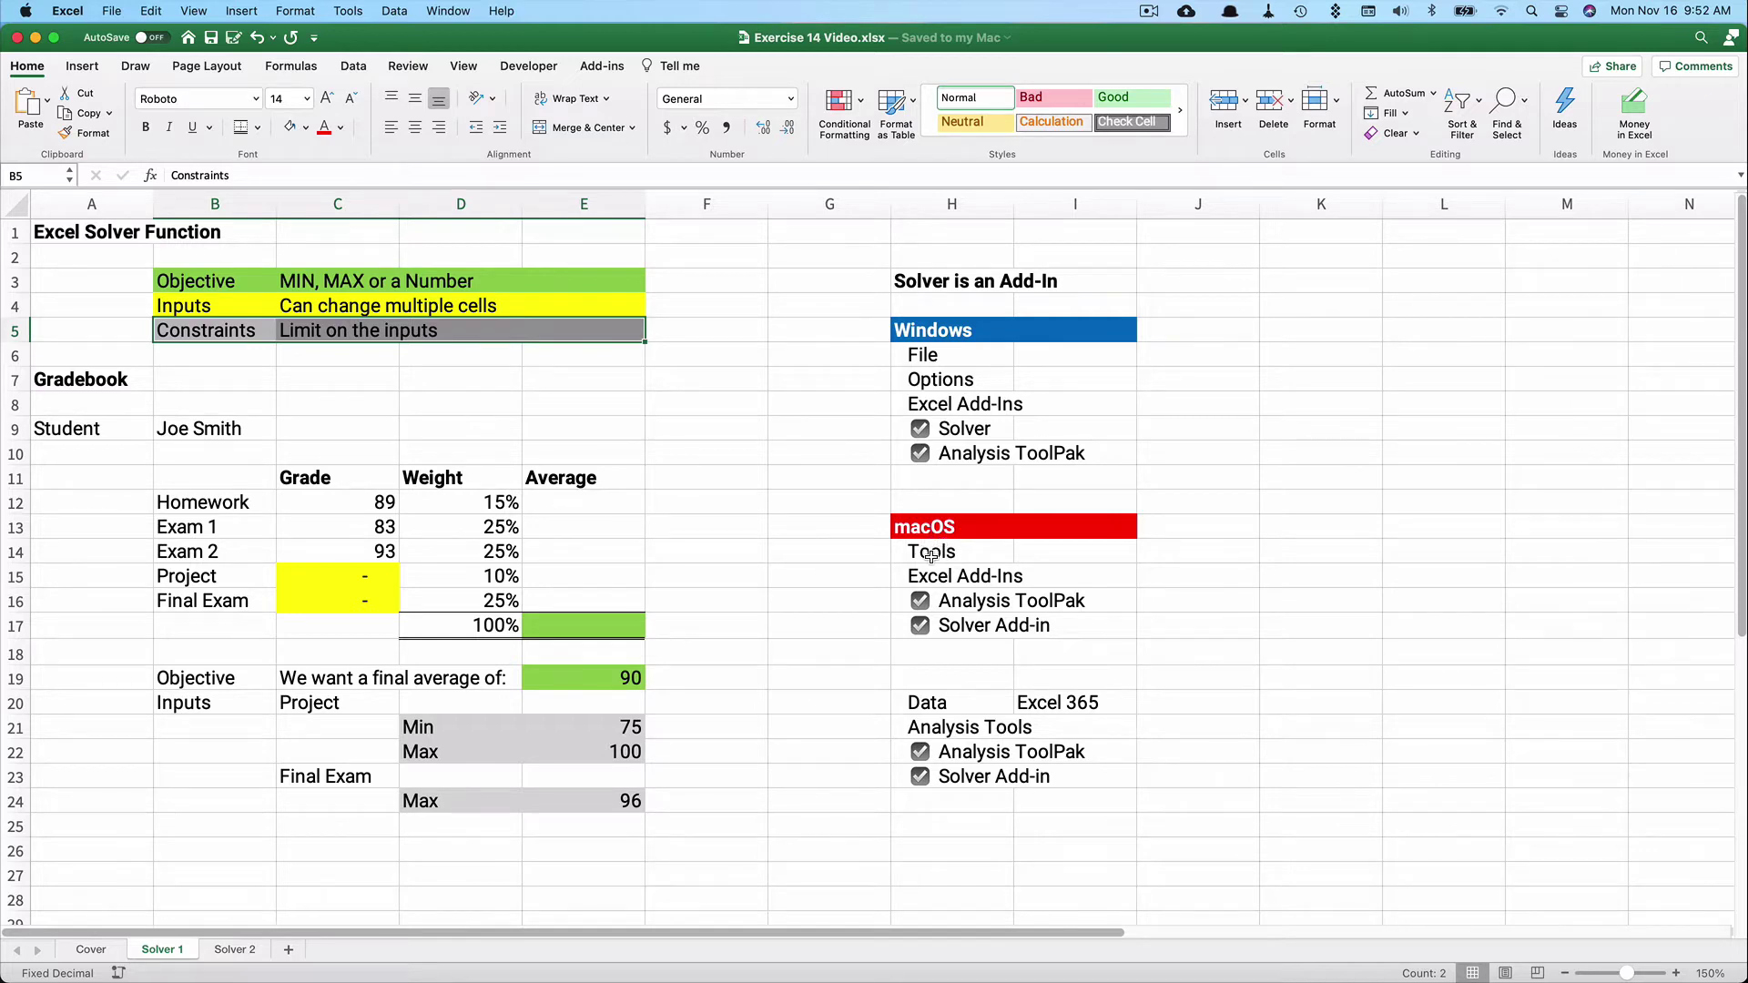
{"action": "left_click", "coordinate": [348, 12]}
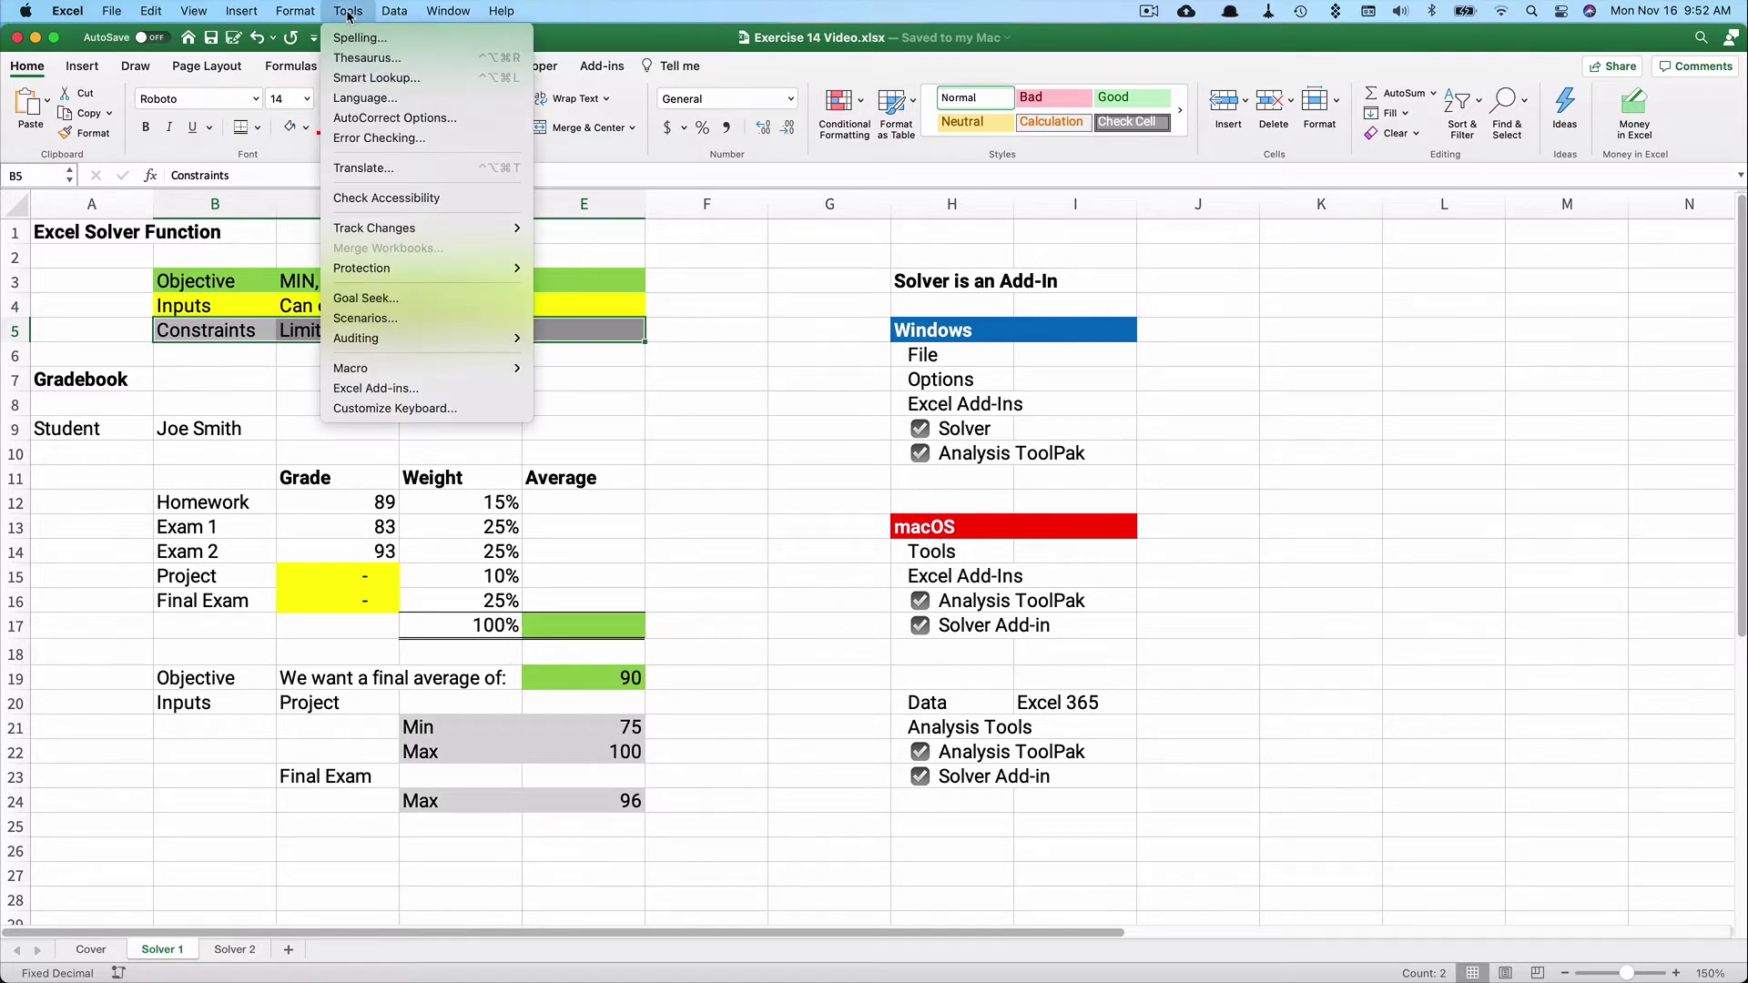
{"action": "left_click", "coordinate": [371, 390]}
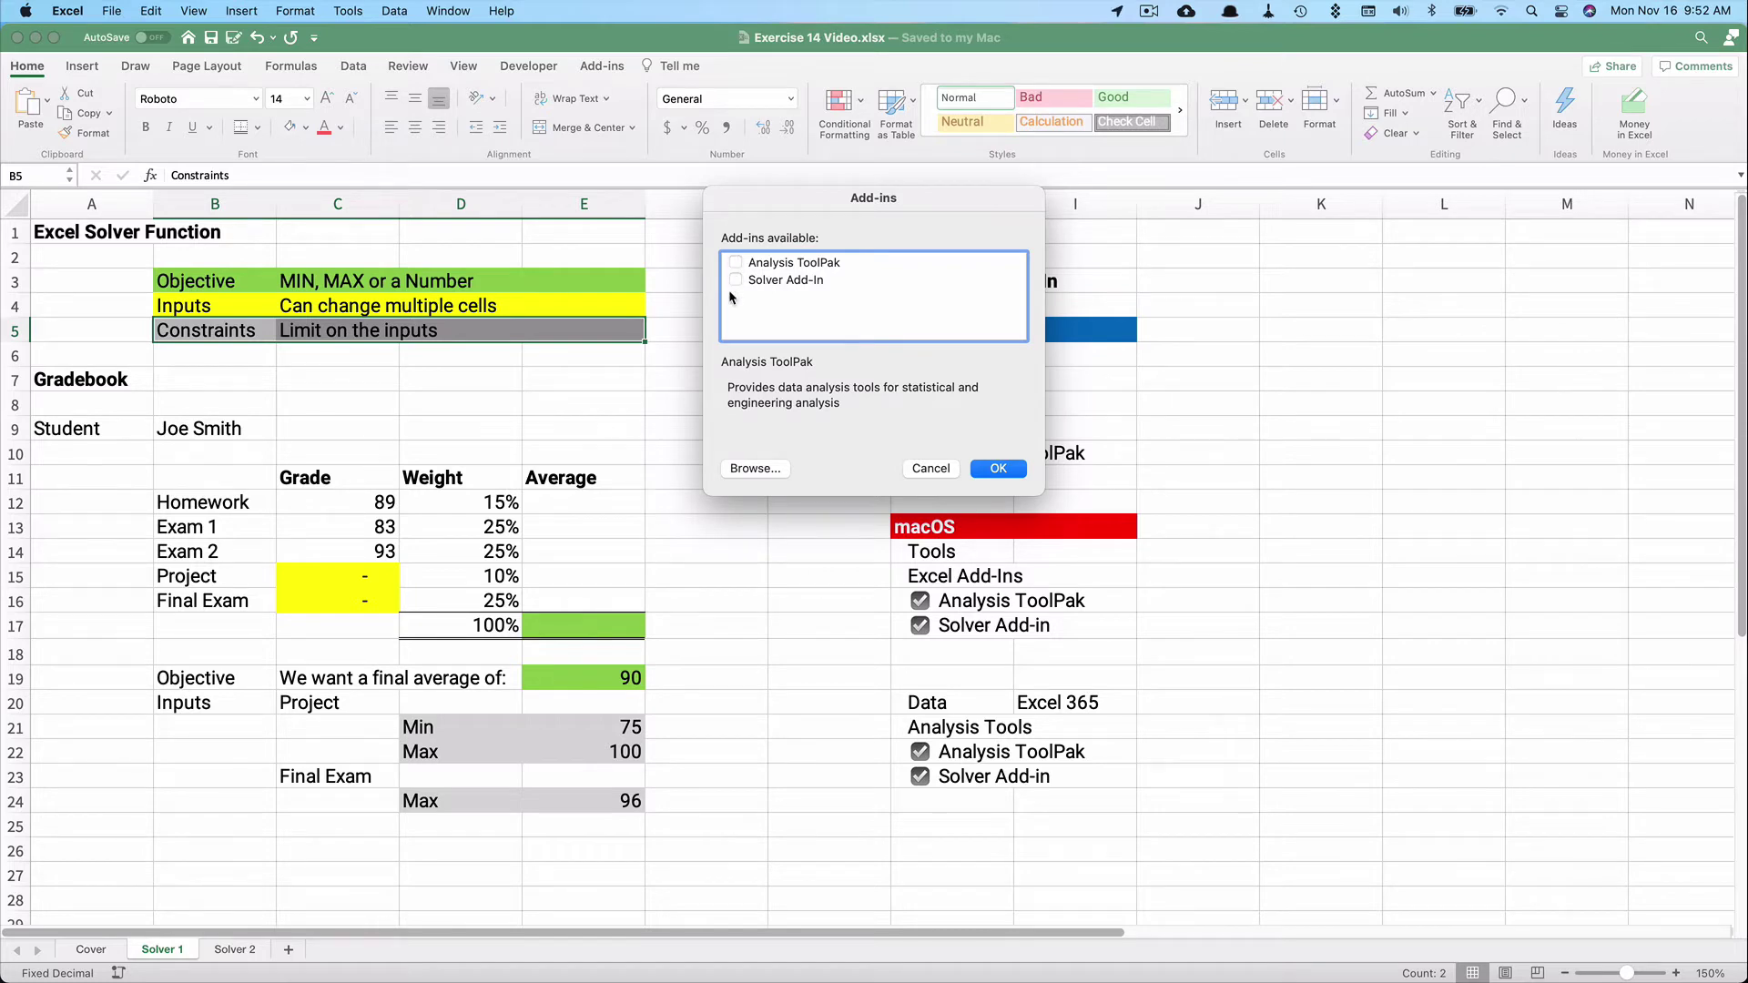
{"action": "left_click", "coordinate": [933, 469]}
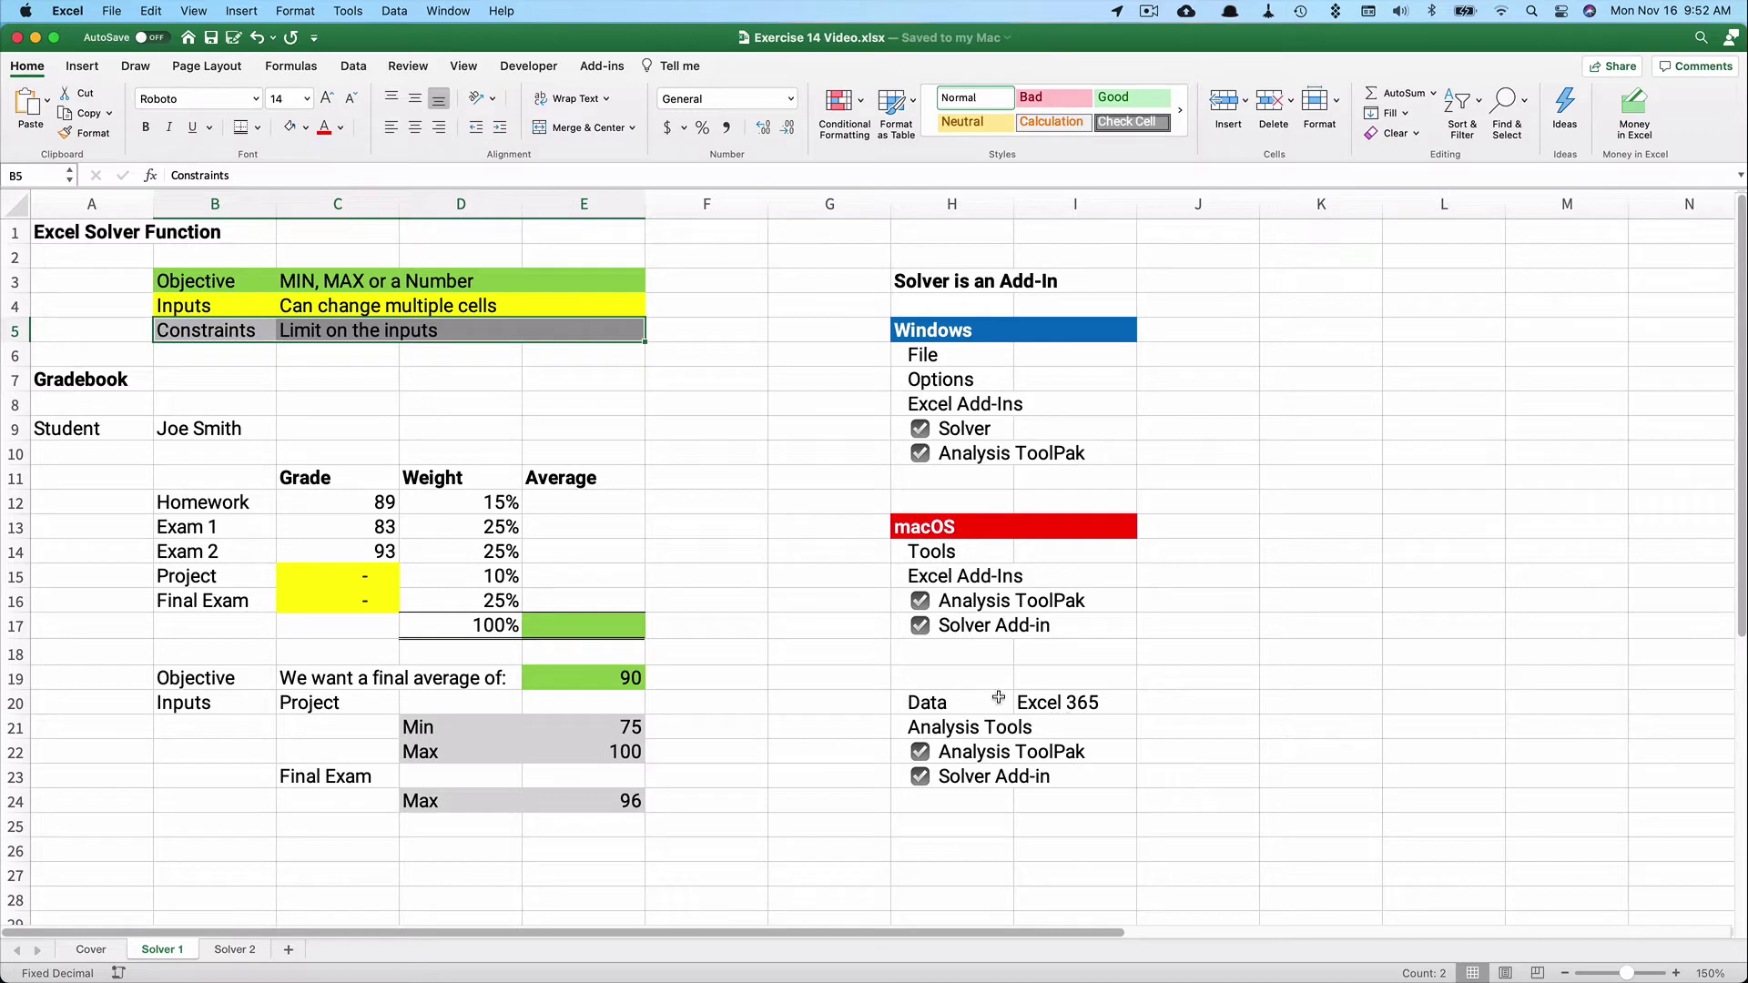
Enable both the Analysis ToolPak and the Solver Add-In from the data analysis tools
{"action": "left_click", "coordinate": [354, 66]}
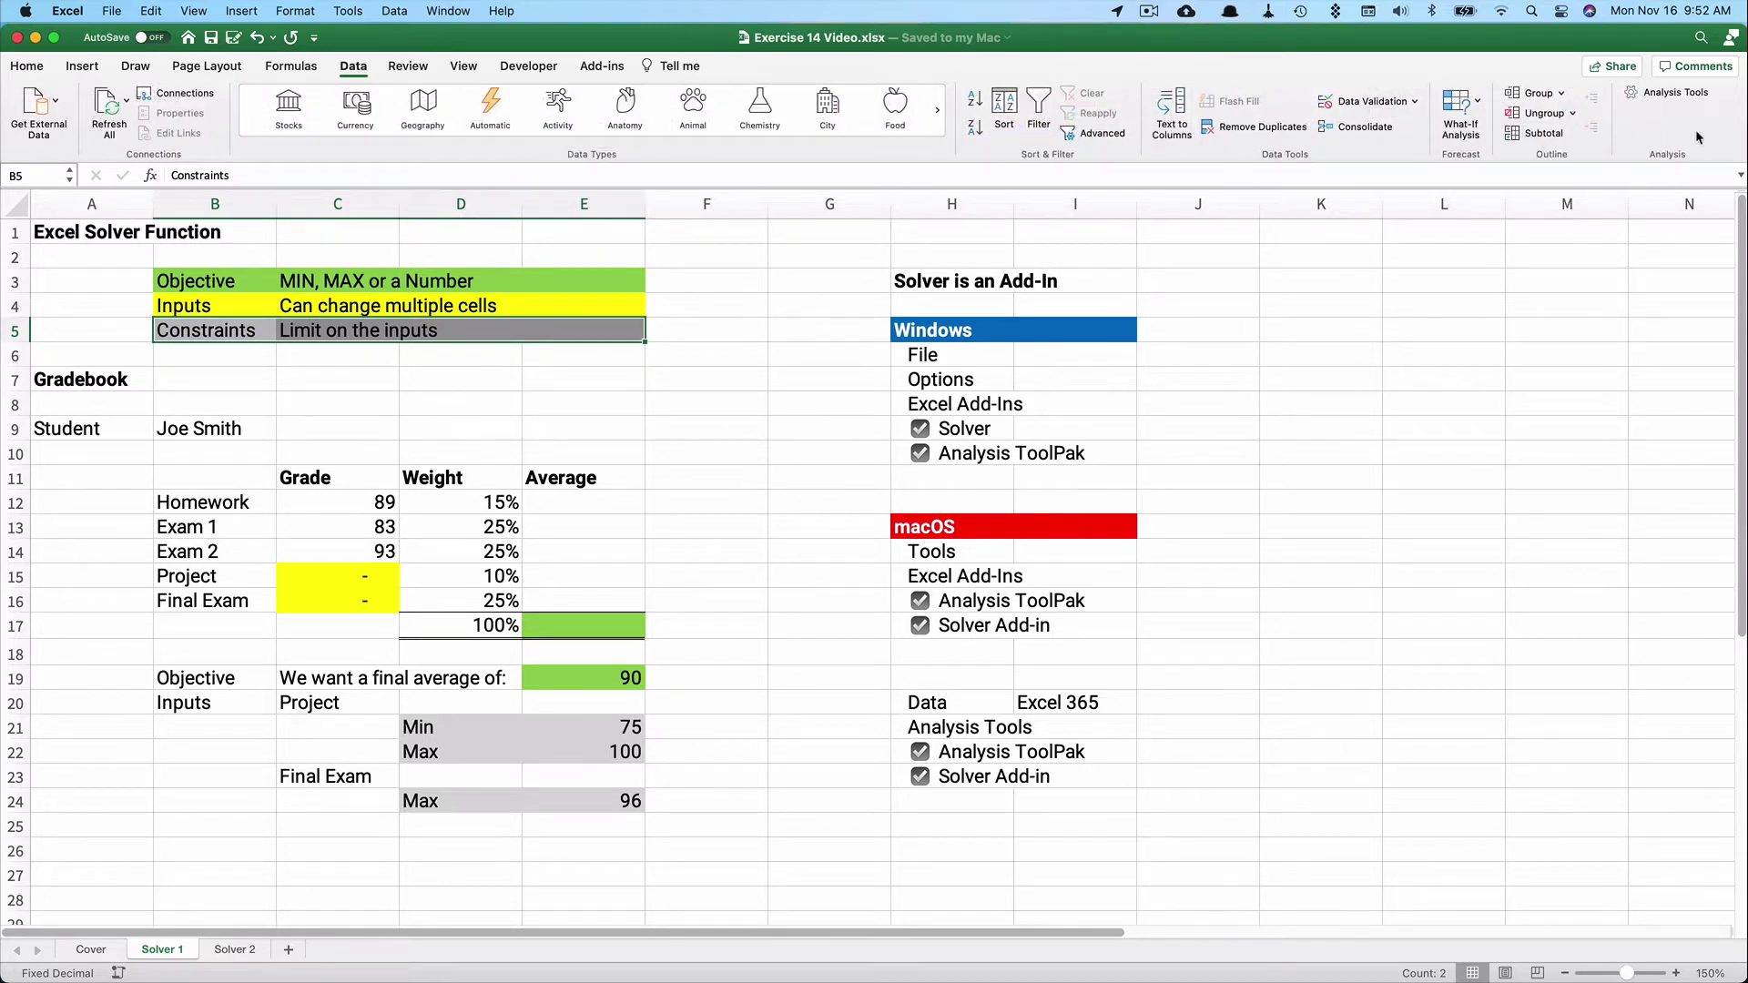
{"action": "left_click", "coordinate": [1662, 95]}
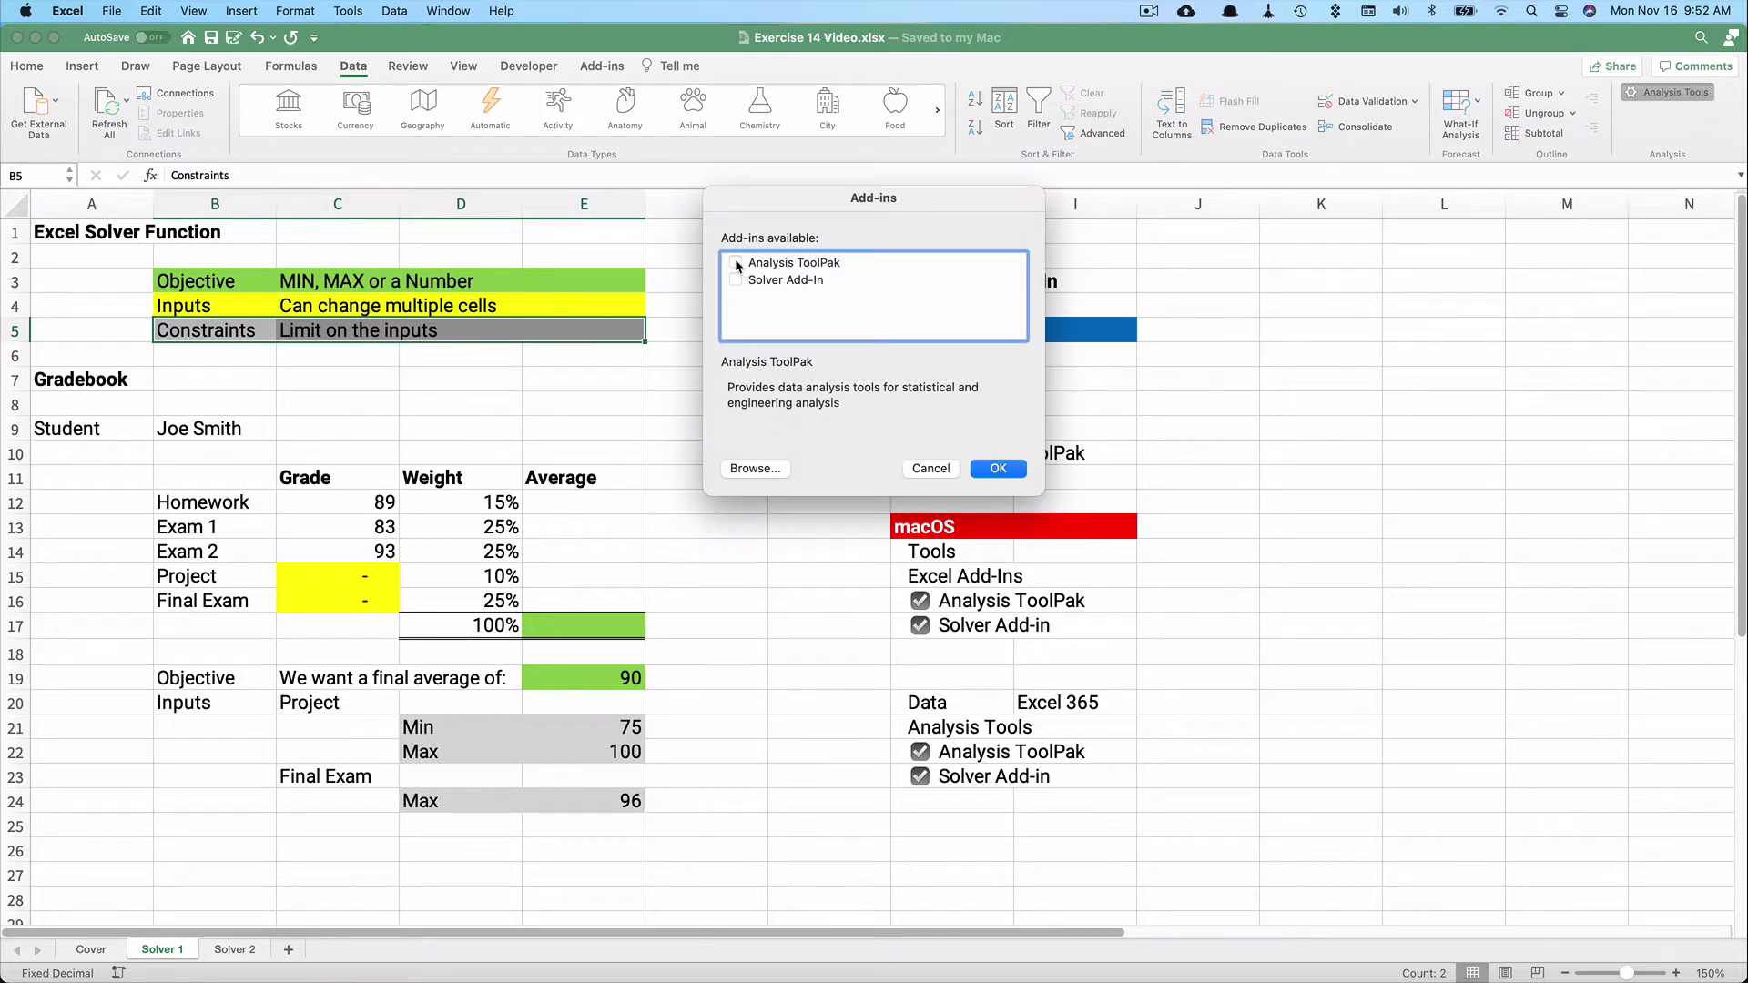
{"action": "left_click", "coordinate": [735, 263]}
{"action": "left_click", "coordinate": [736, 280]}
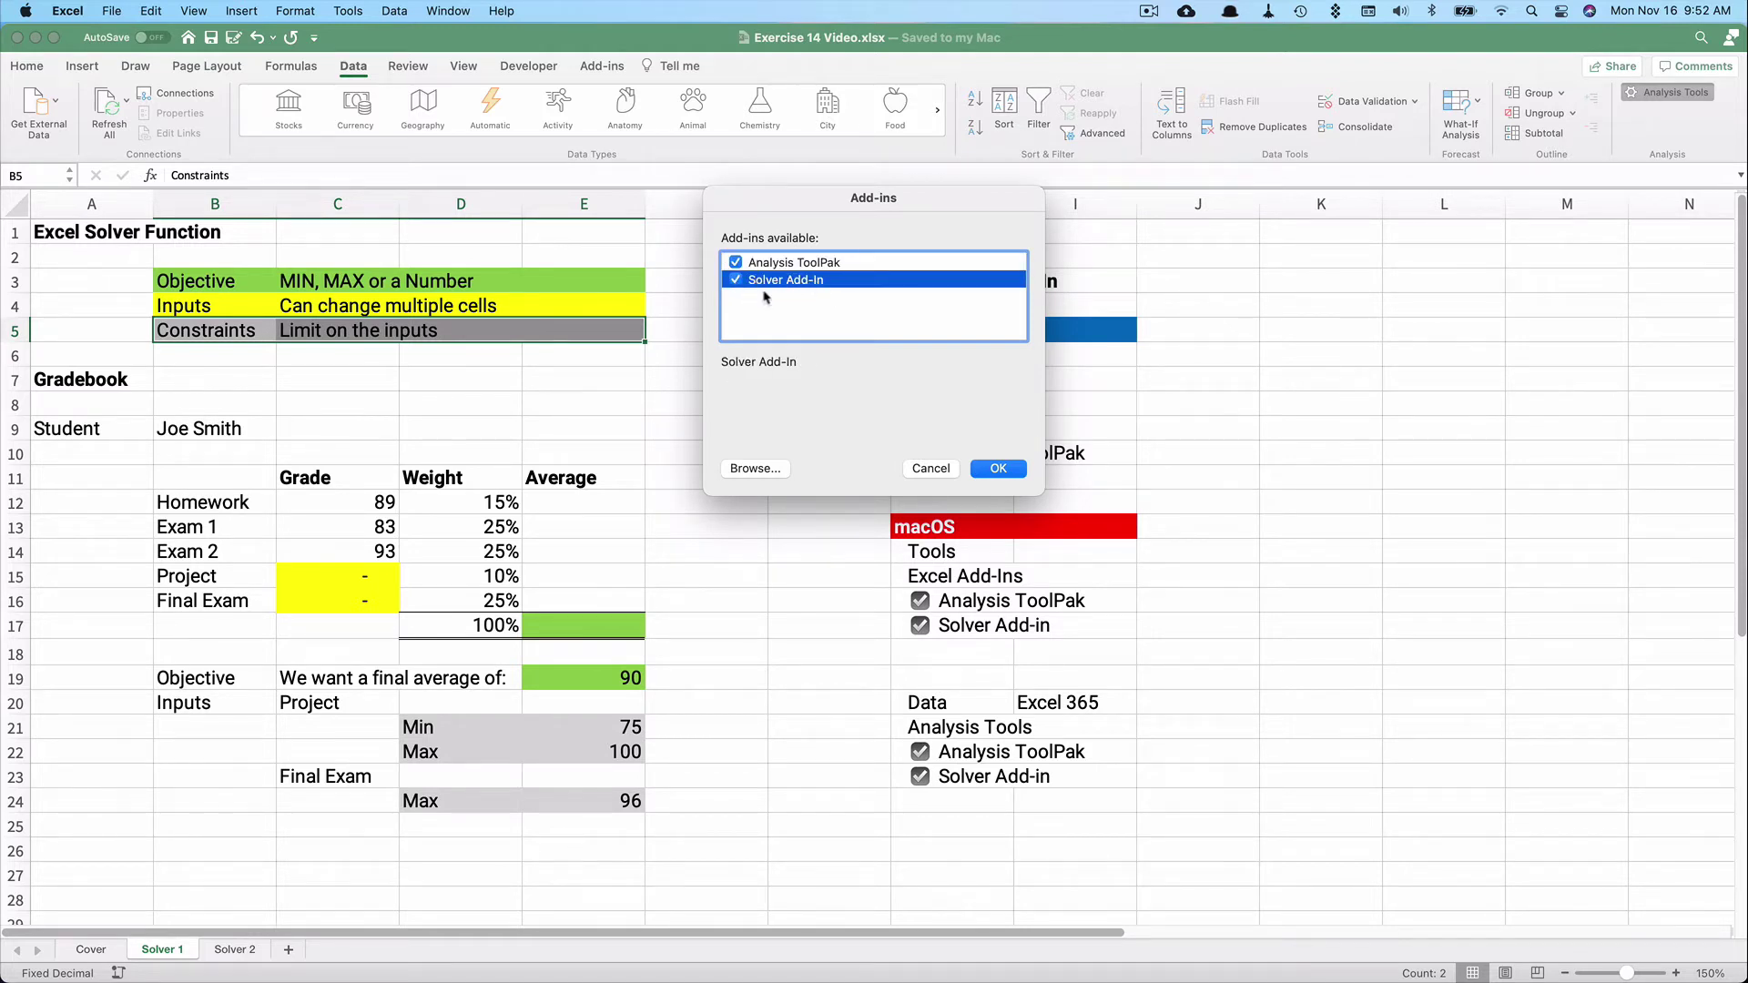
{"action": "left_click", "coordinate": [999, 470]}
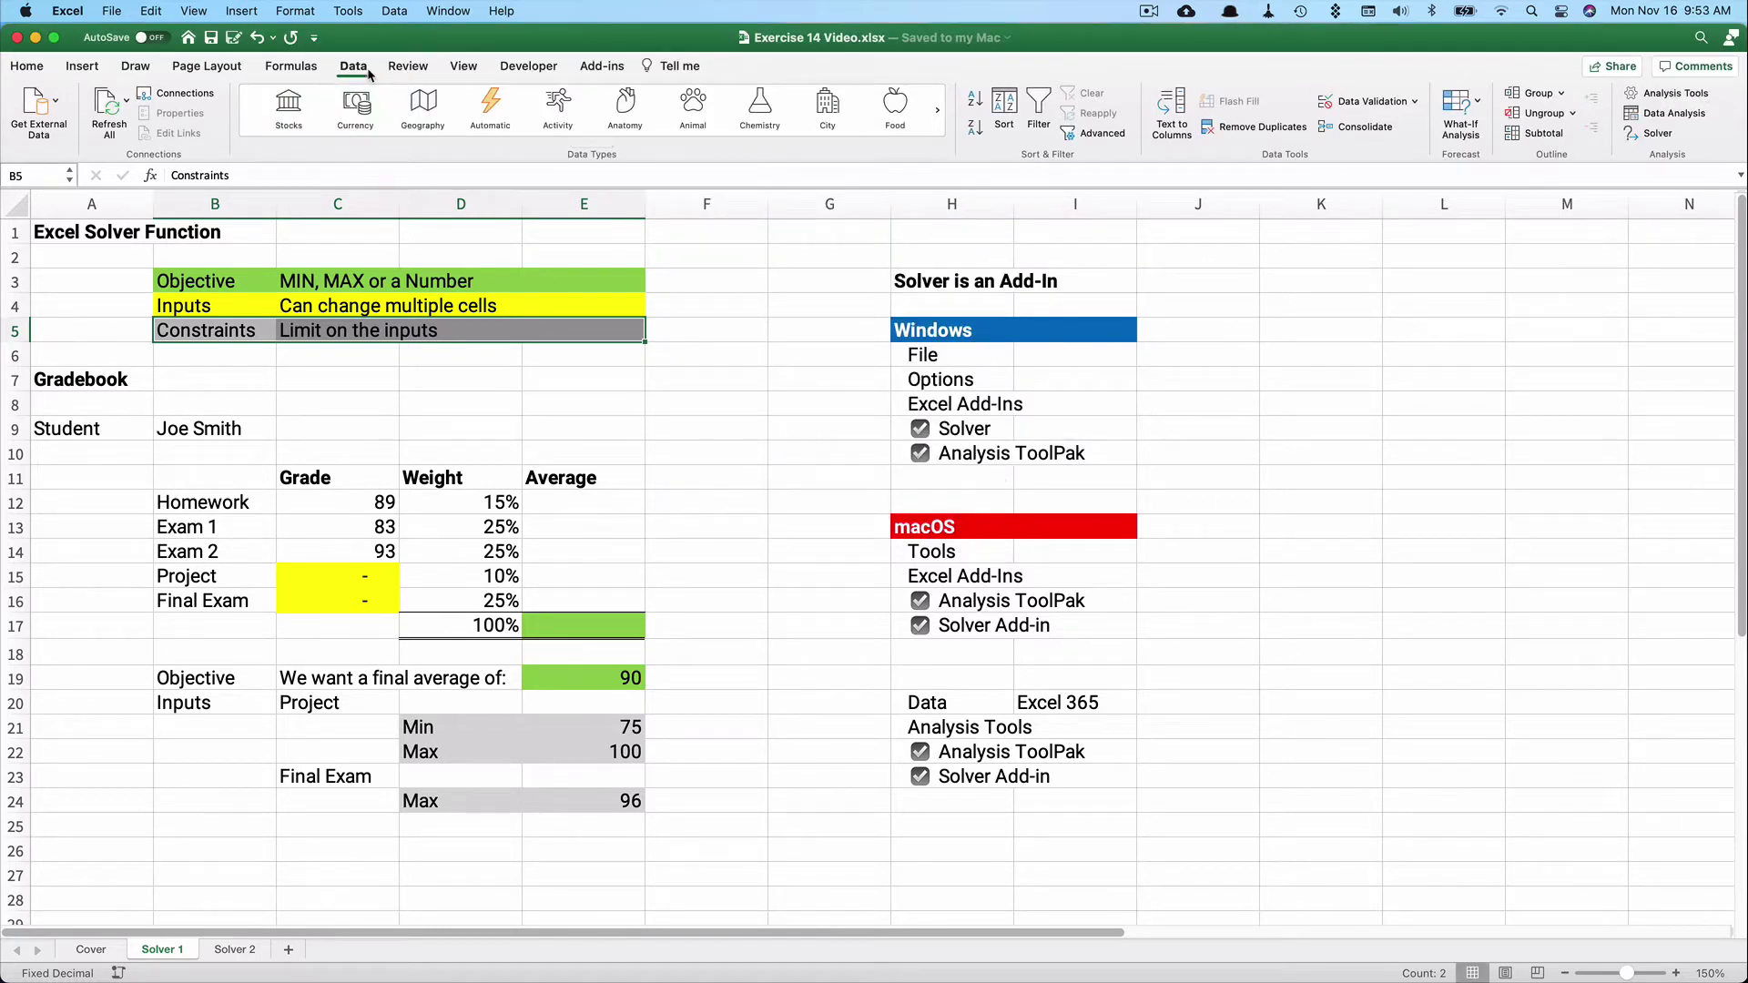
Reset all existing Solver parameters, including the objective, variable cells and constraints, and close Solver
{"action": "left_click", "coordinate": [1657, 134]}
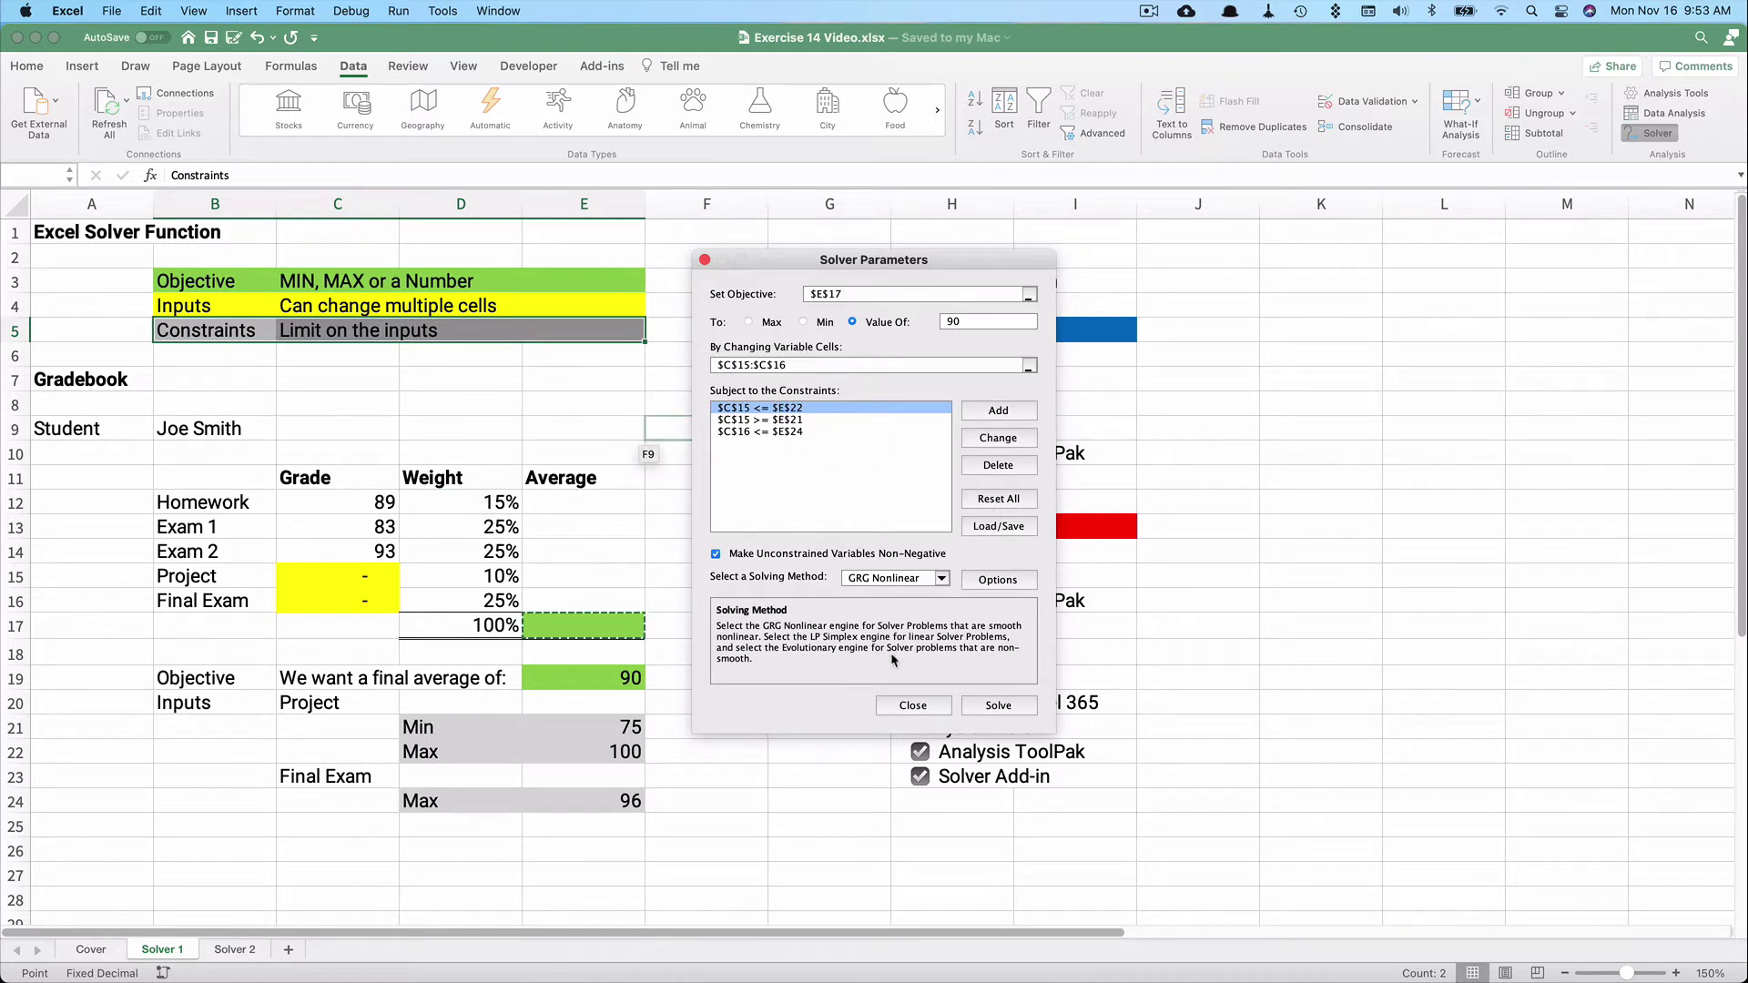
{"action": "left_click", "coordinate": [999, 503]}
{"action": "left_click", "coordinate": [938, 472]}
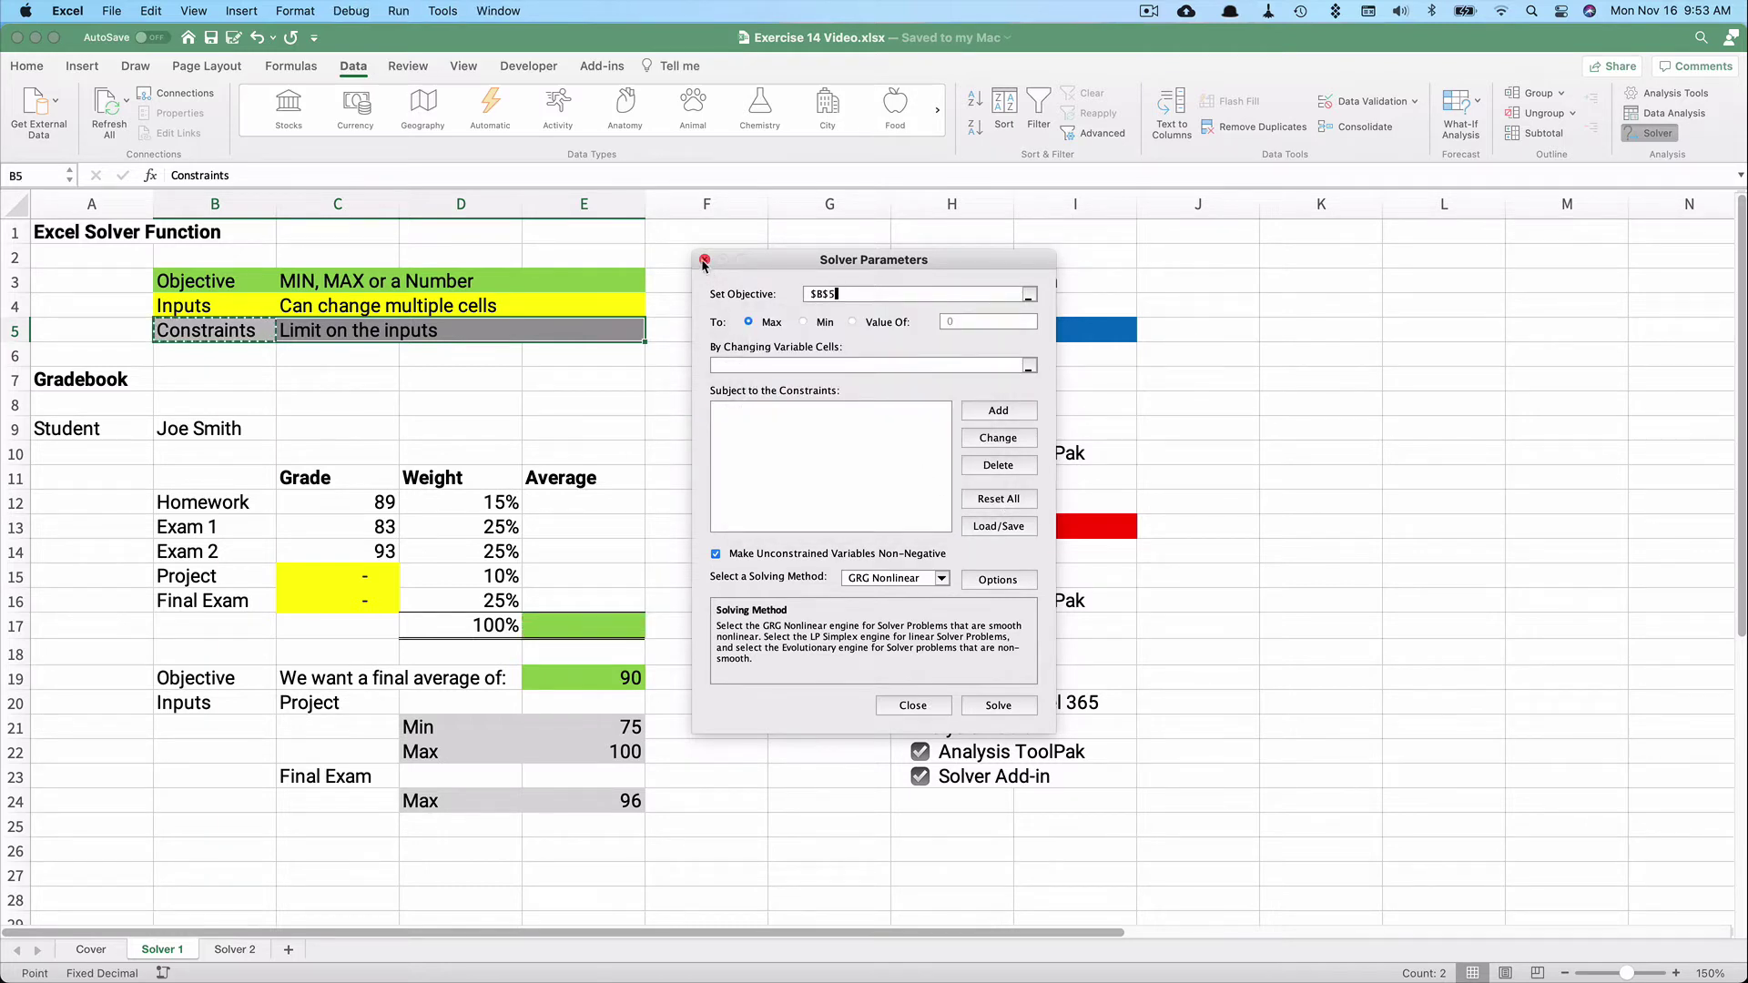
{"action": "left_click", "coordinate": [914, 708]}
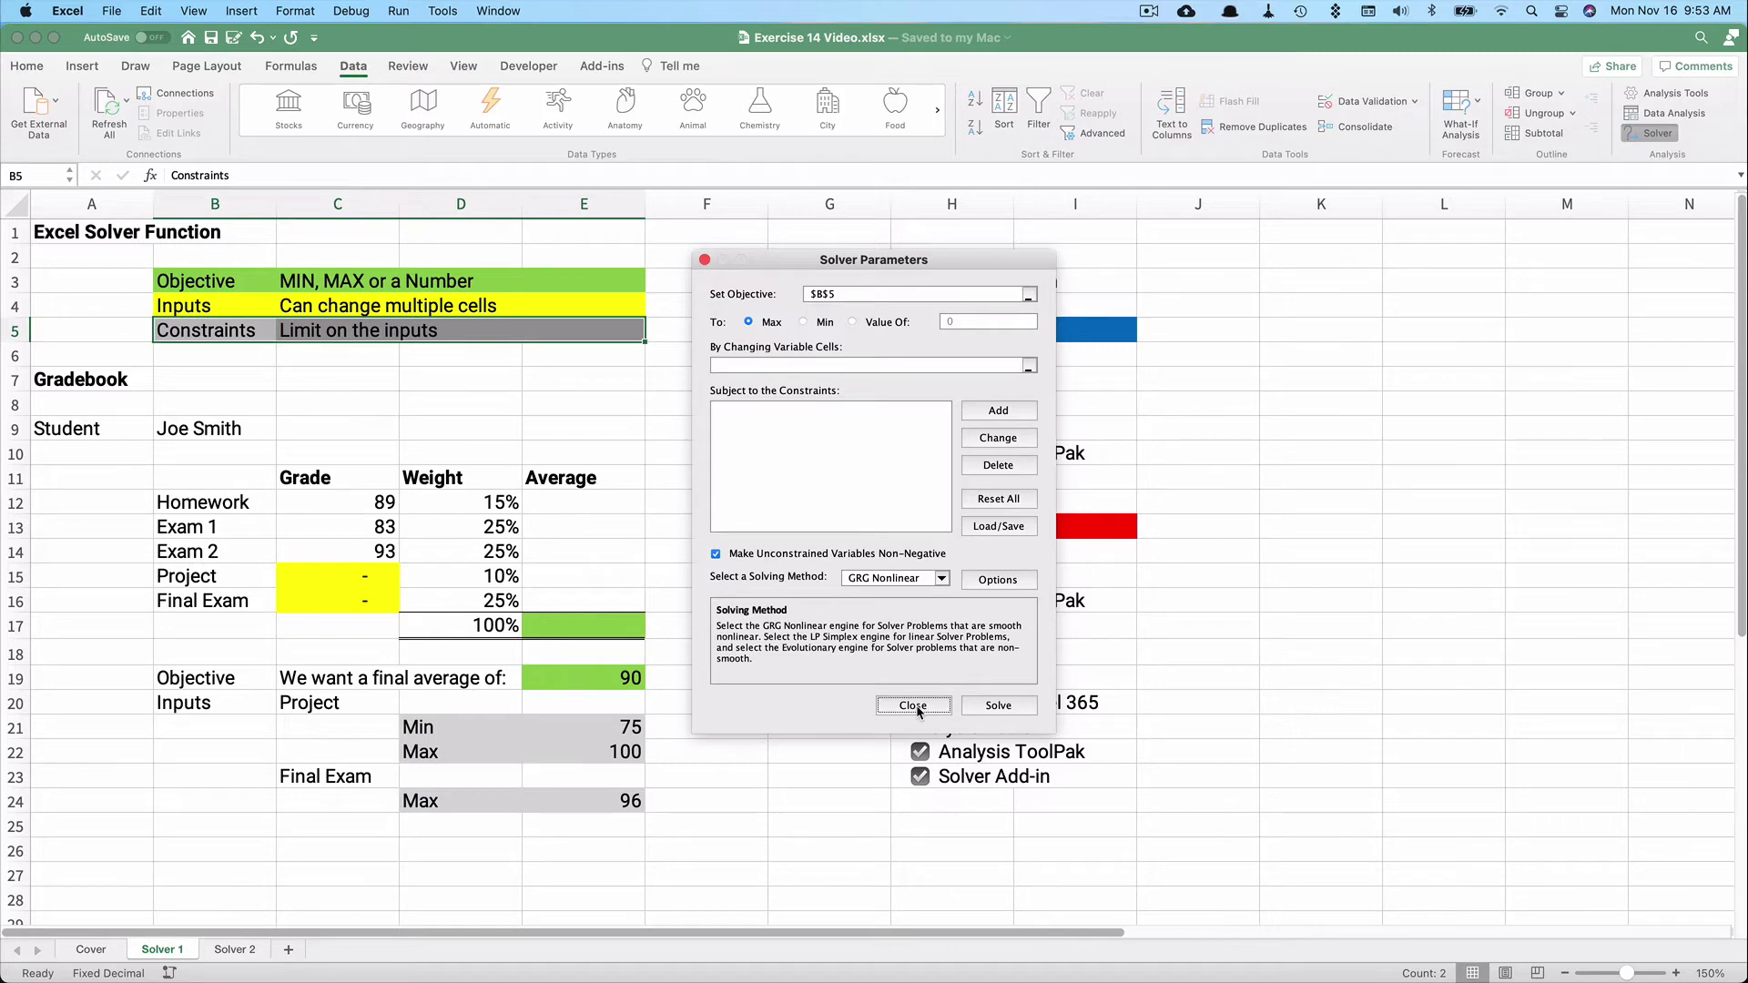
Examine the Gradebook block A7:E24 and its Objective row with the desired final average
{"action": "left_click_drag", "start_coordinate": [71, 391], "coordinate": [623, 800]}
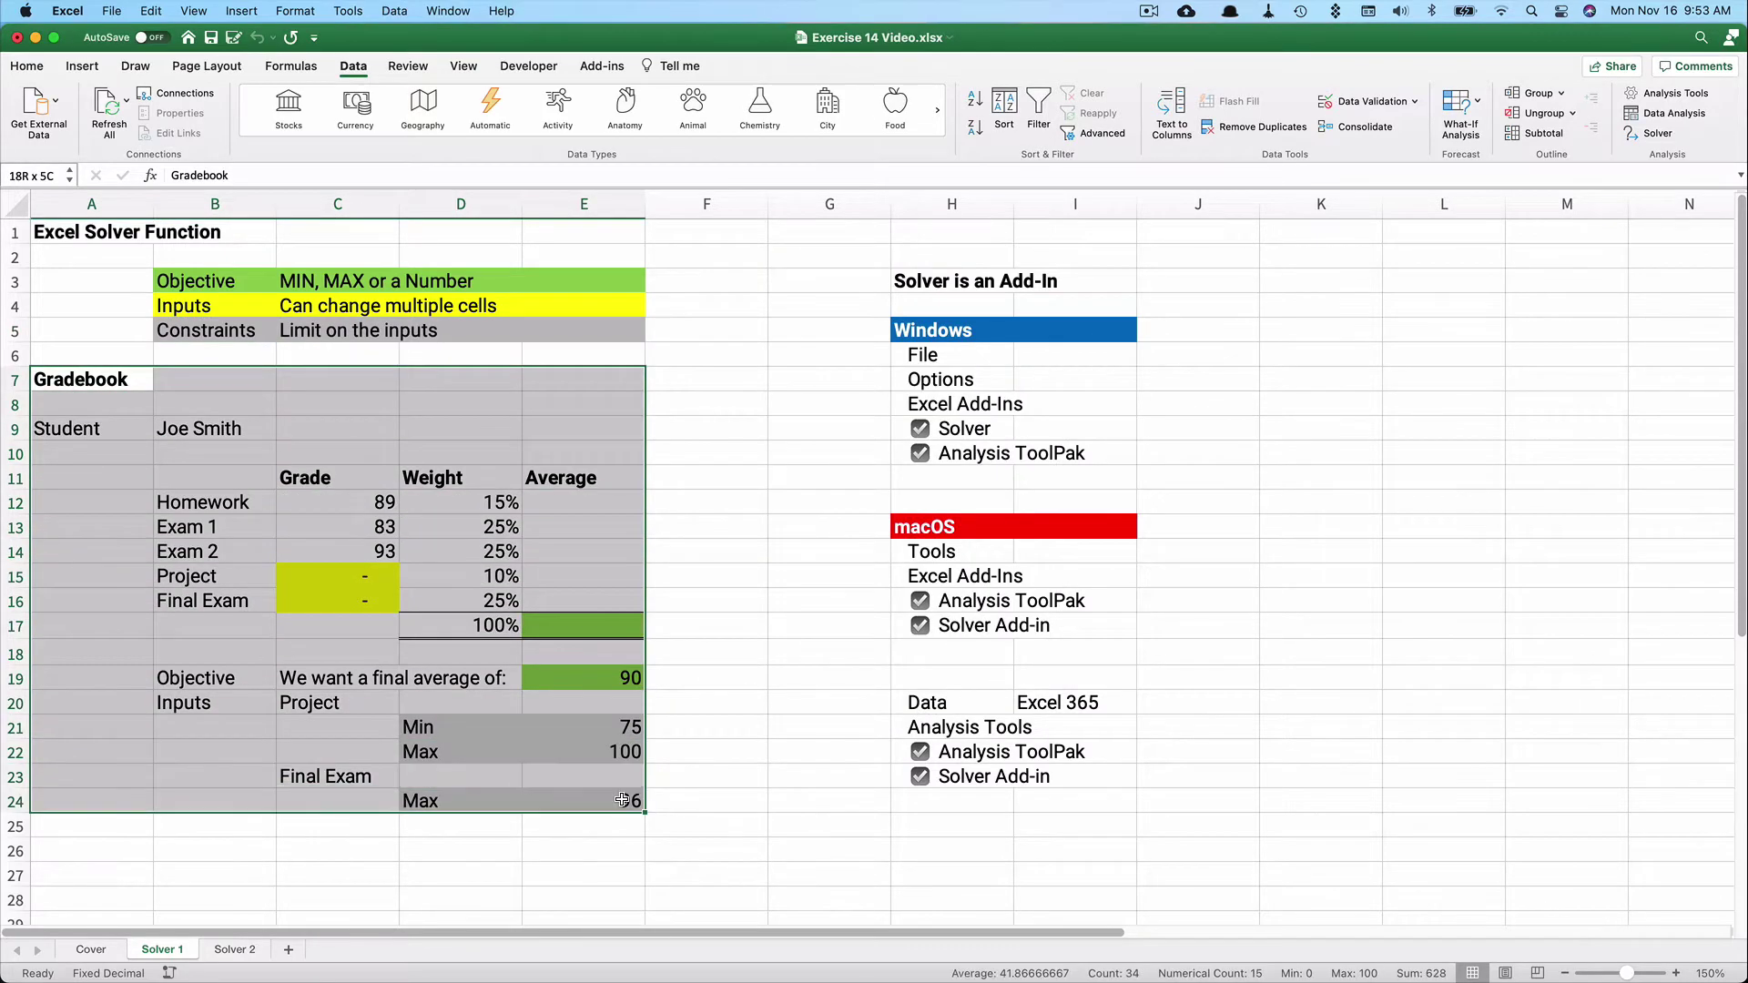
{"action": "left_click", "coordinate": [751, 670]}
{"action": "scroll", "coordinate": [723, 512], "scroll_direction": "down", "scroll_amount": 1}
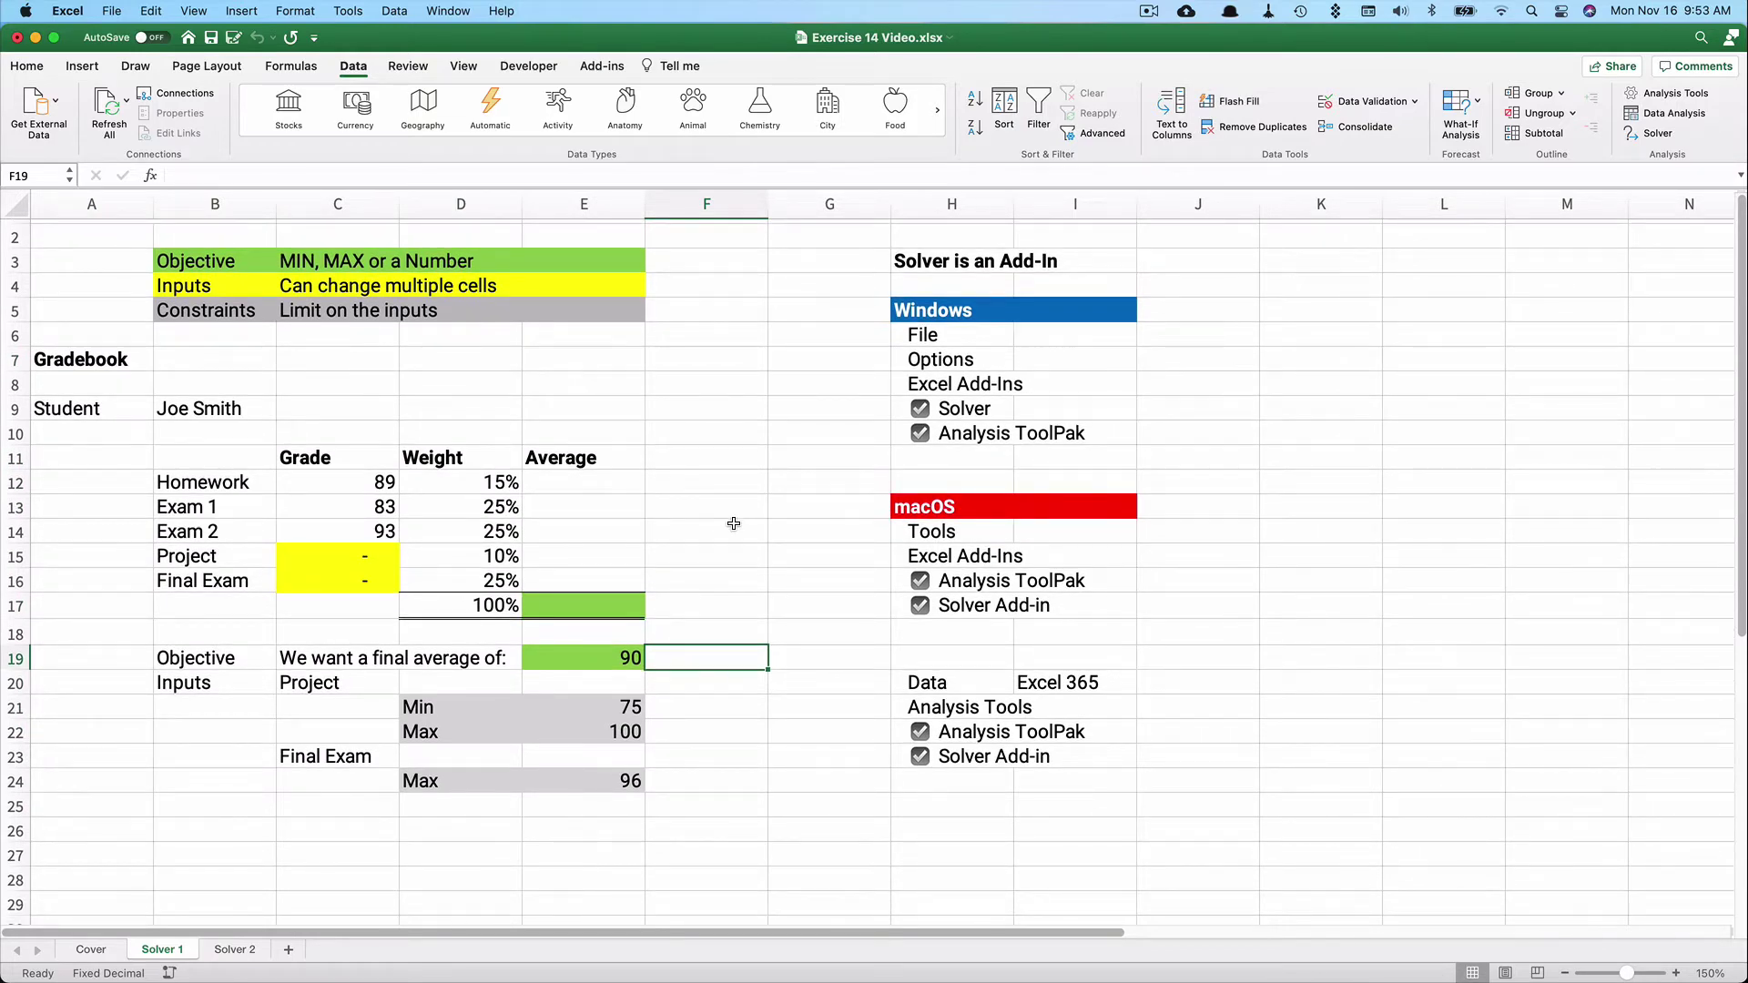
{"action": "left_click_drag", "start_coordinate": [223, 660], "coordinate": [566, 667]}
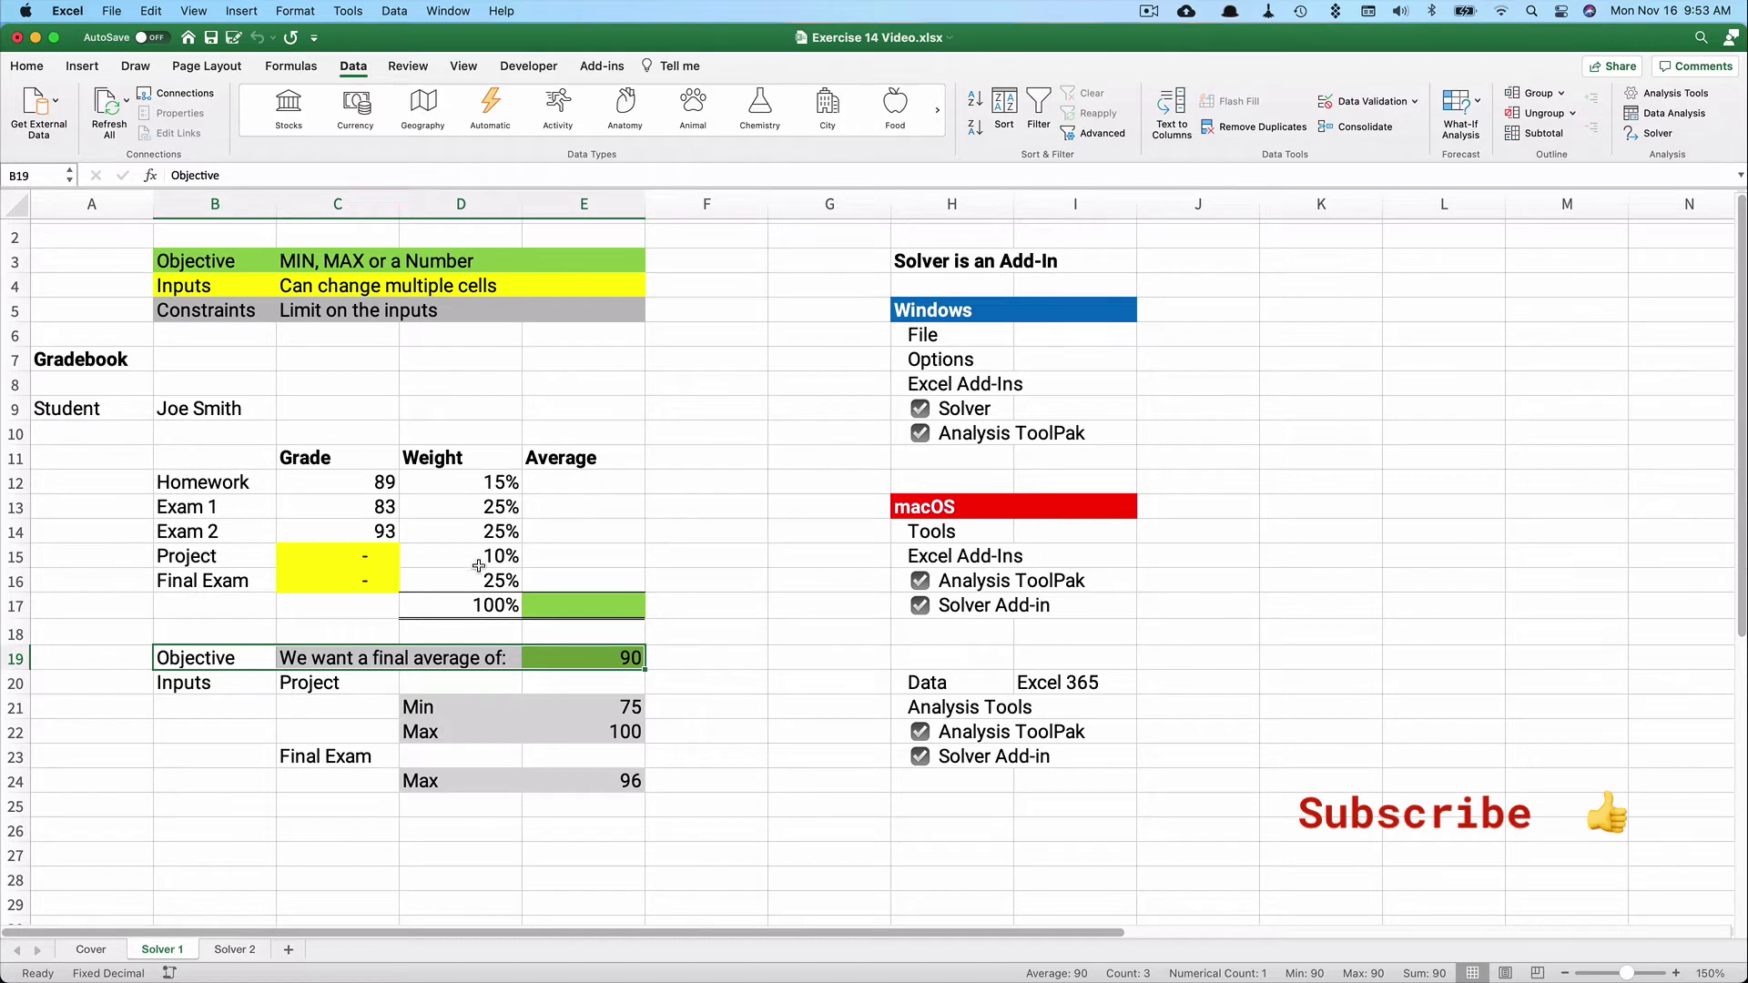
Enter =C12*D12 as the Homework weighted average in E12 and fill the formula down to Final Exam in E16
{"action": "left_click", "coordinate": [564, 486]}
{"action": "type", "text": "=C12"}
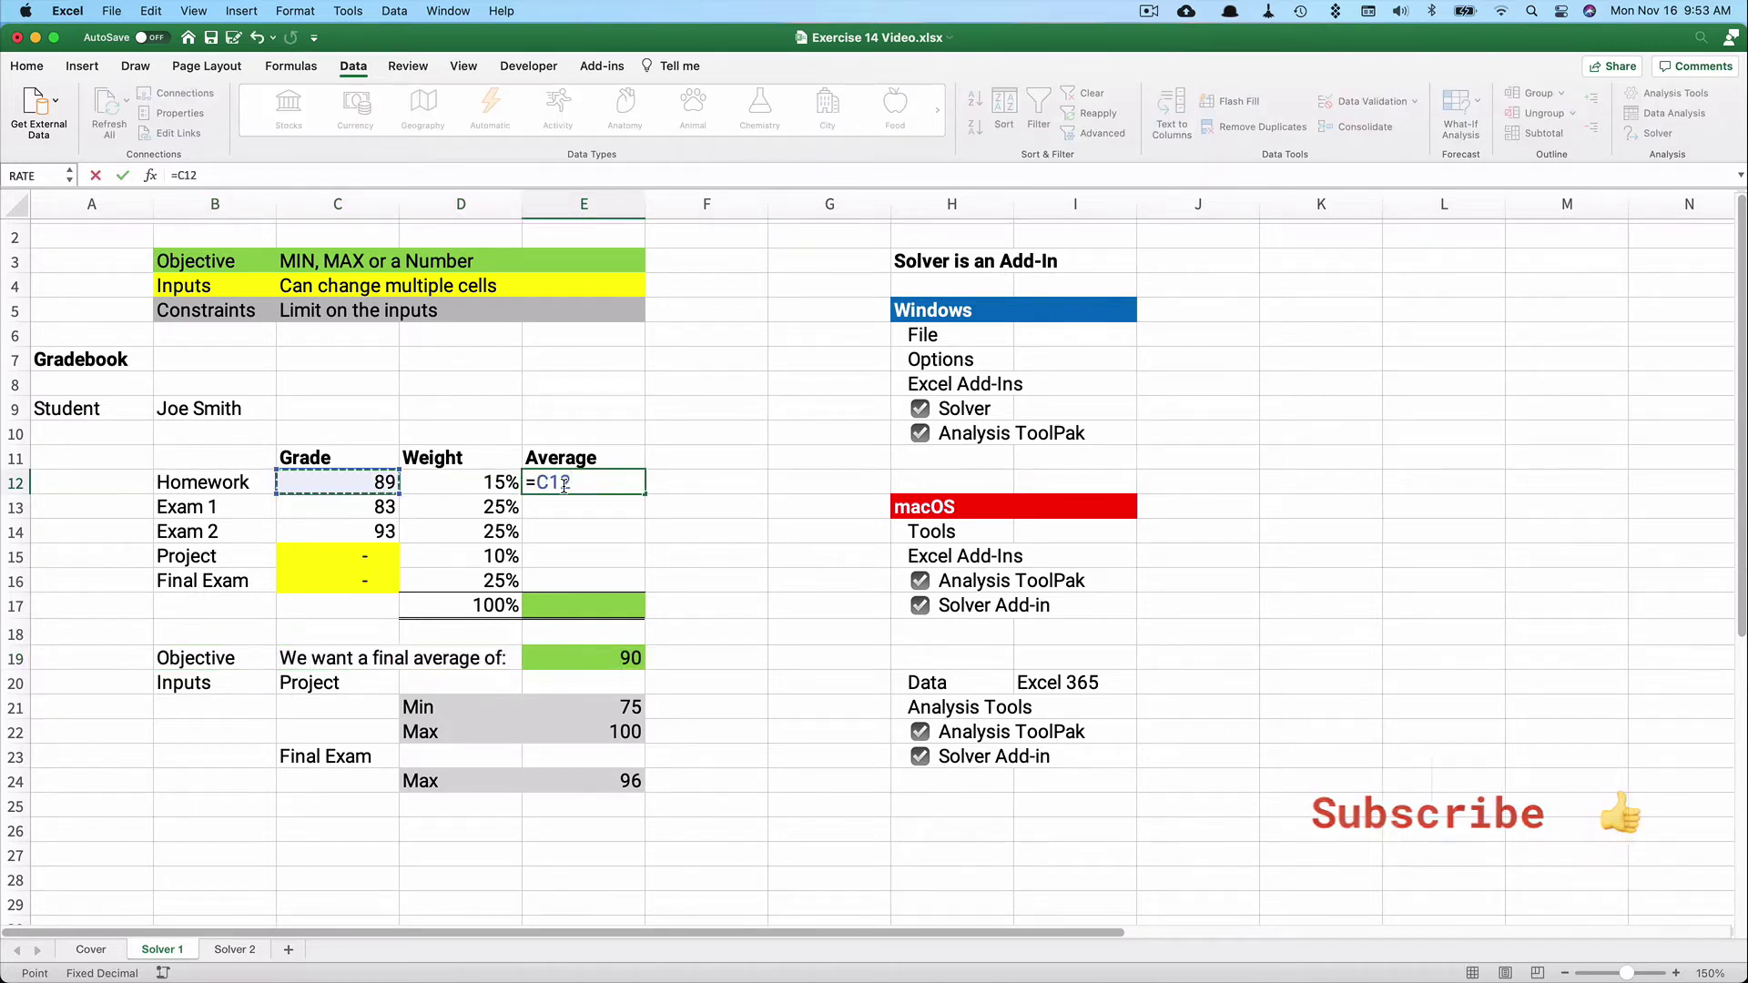
{"action": "type", "text": "*D12"}
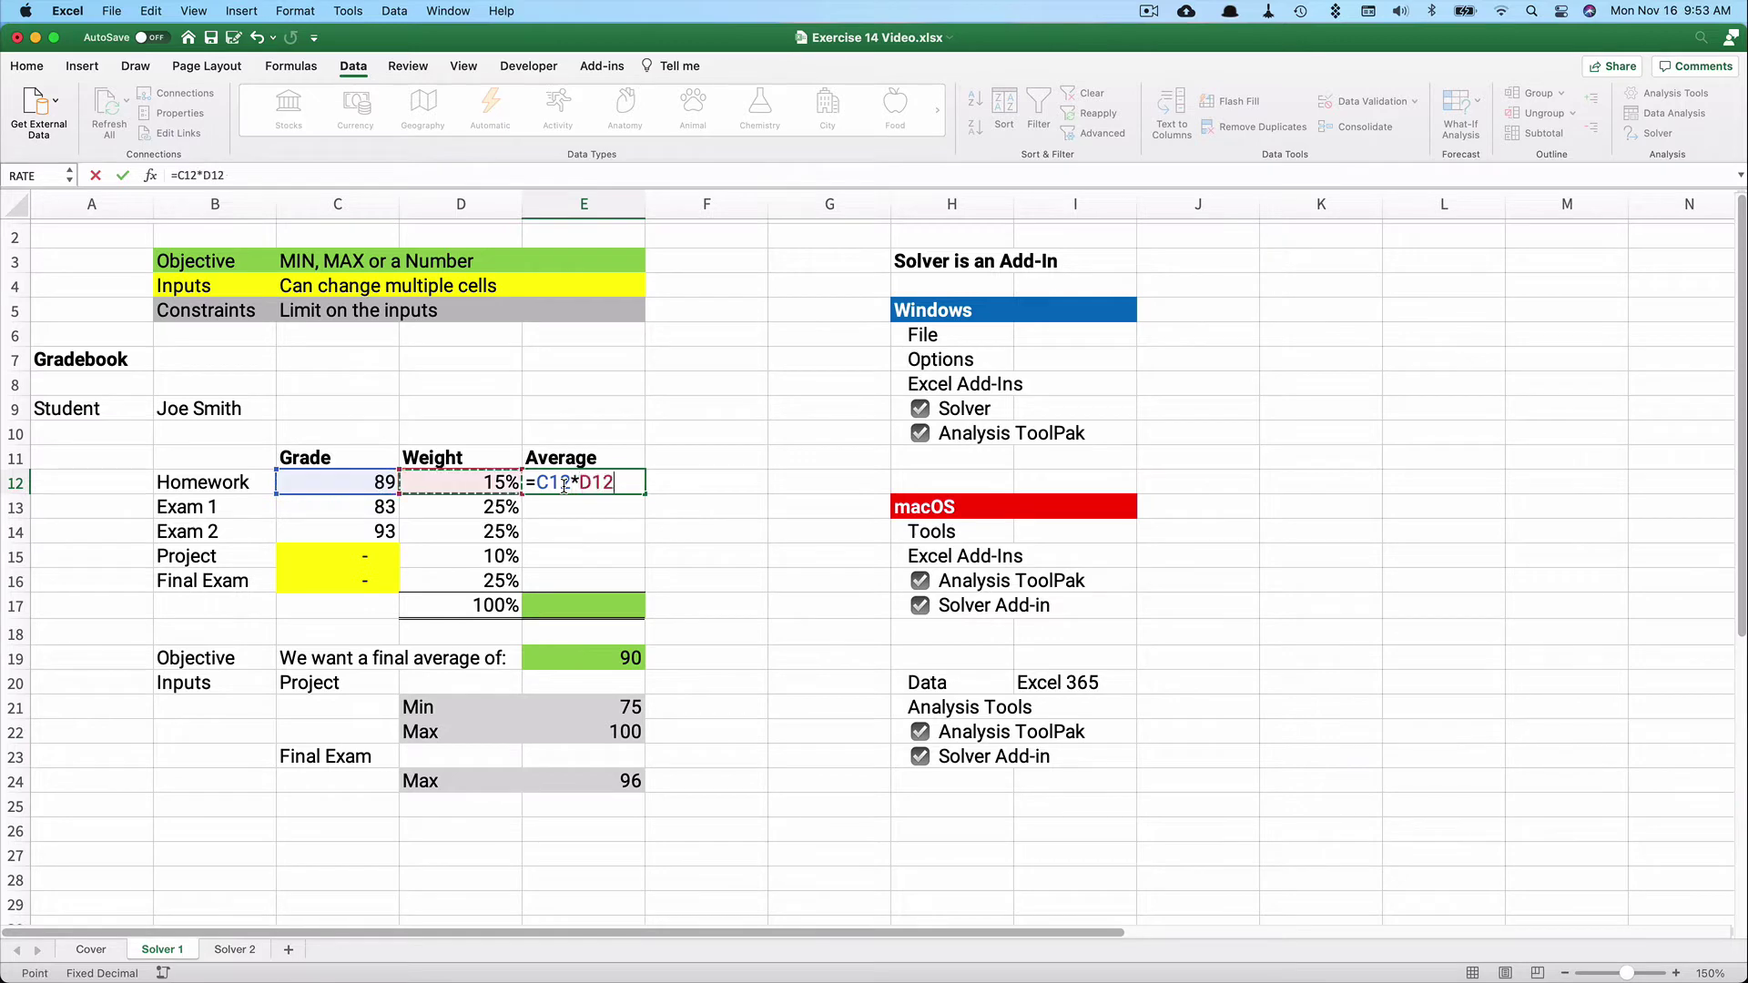
{"action": "key", "text": "Return"}
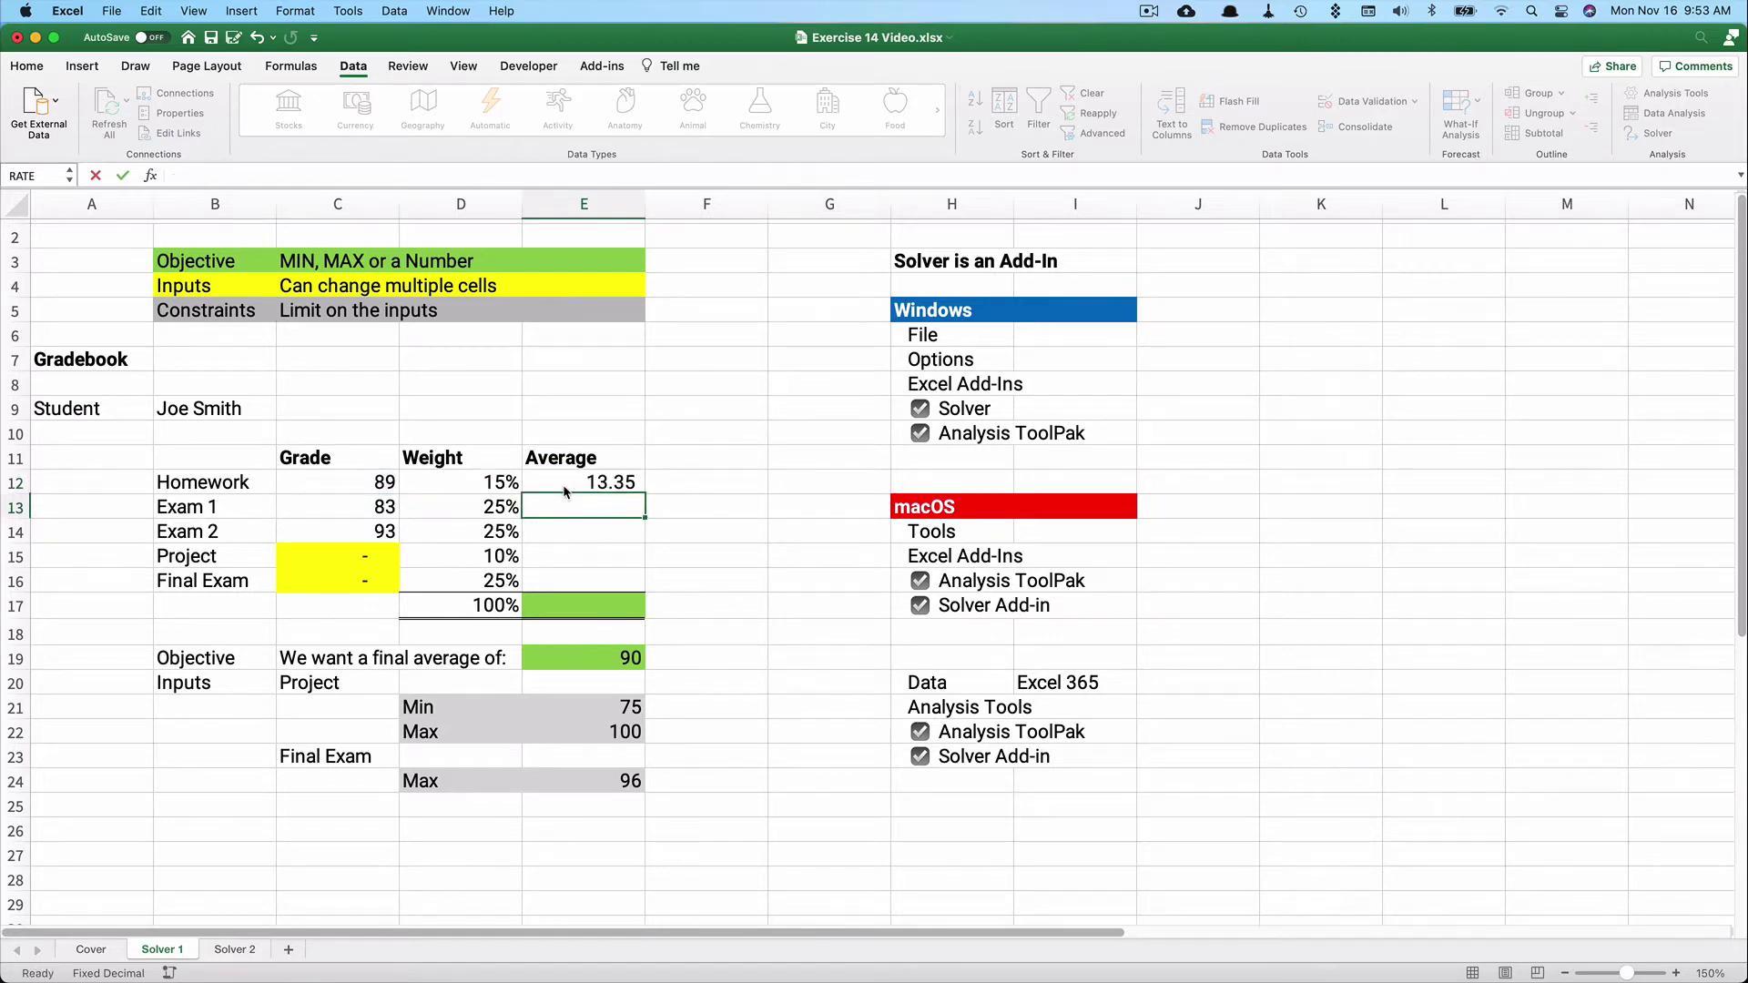
{"action": "left_click", "coordinate": [626, 485]}
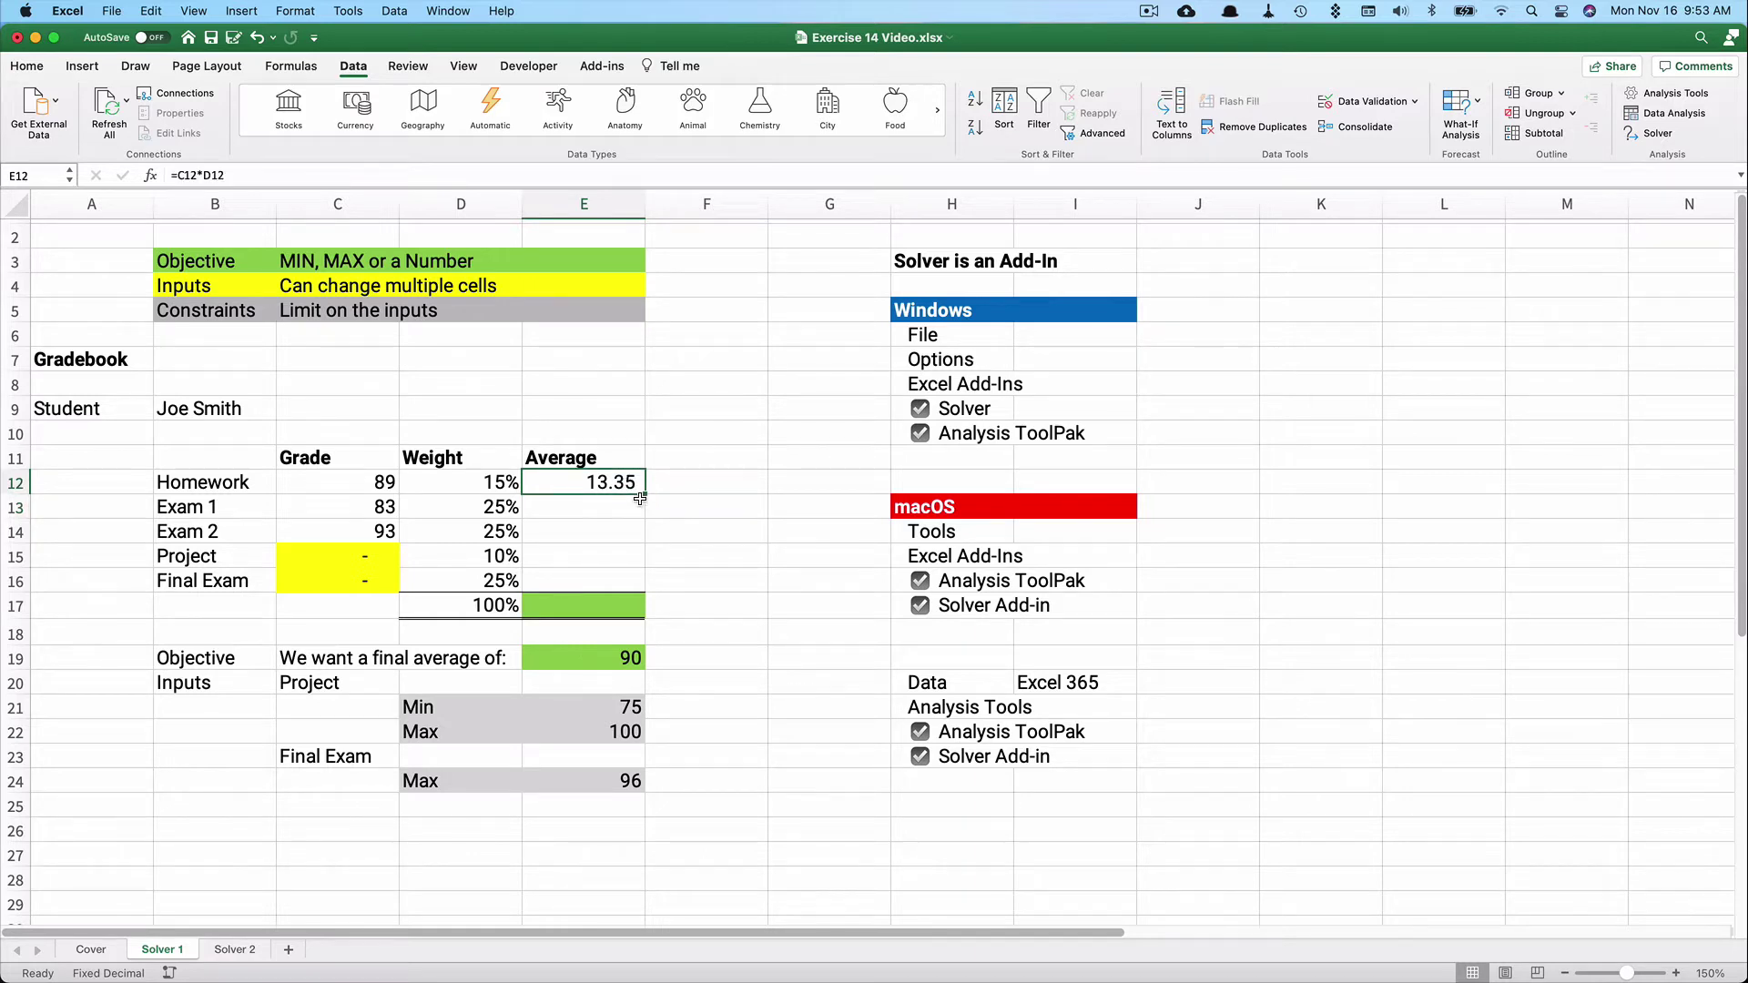
{"action": "left_click_drag", "start_coordinate": [644, 492], "coordinate": [624, 584]}
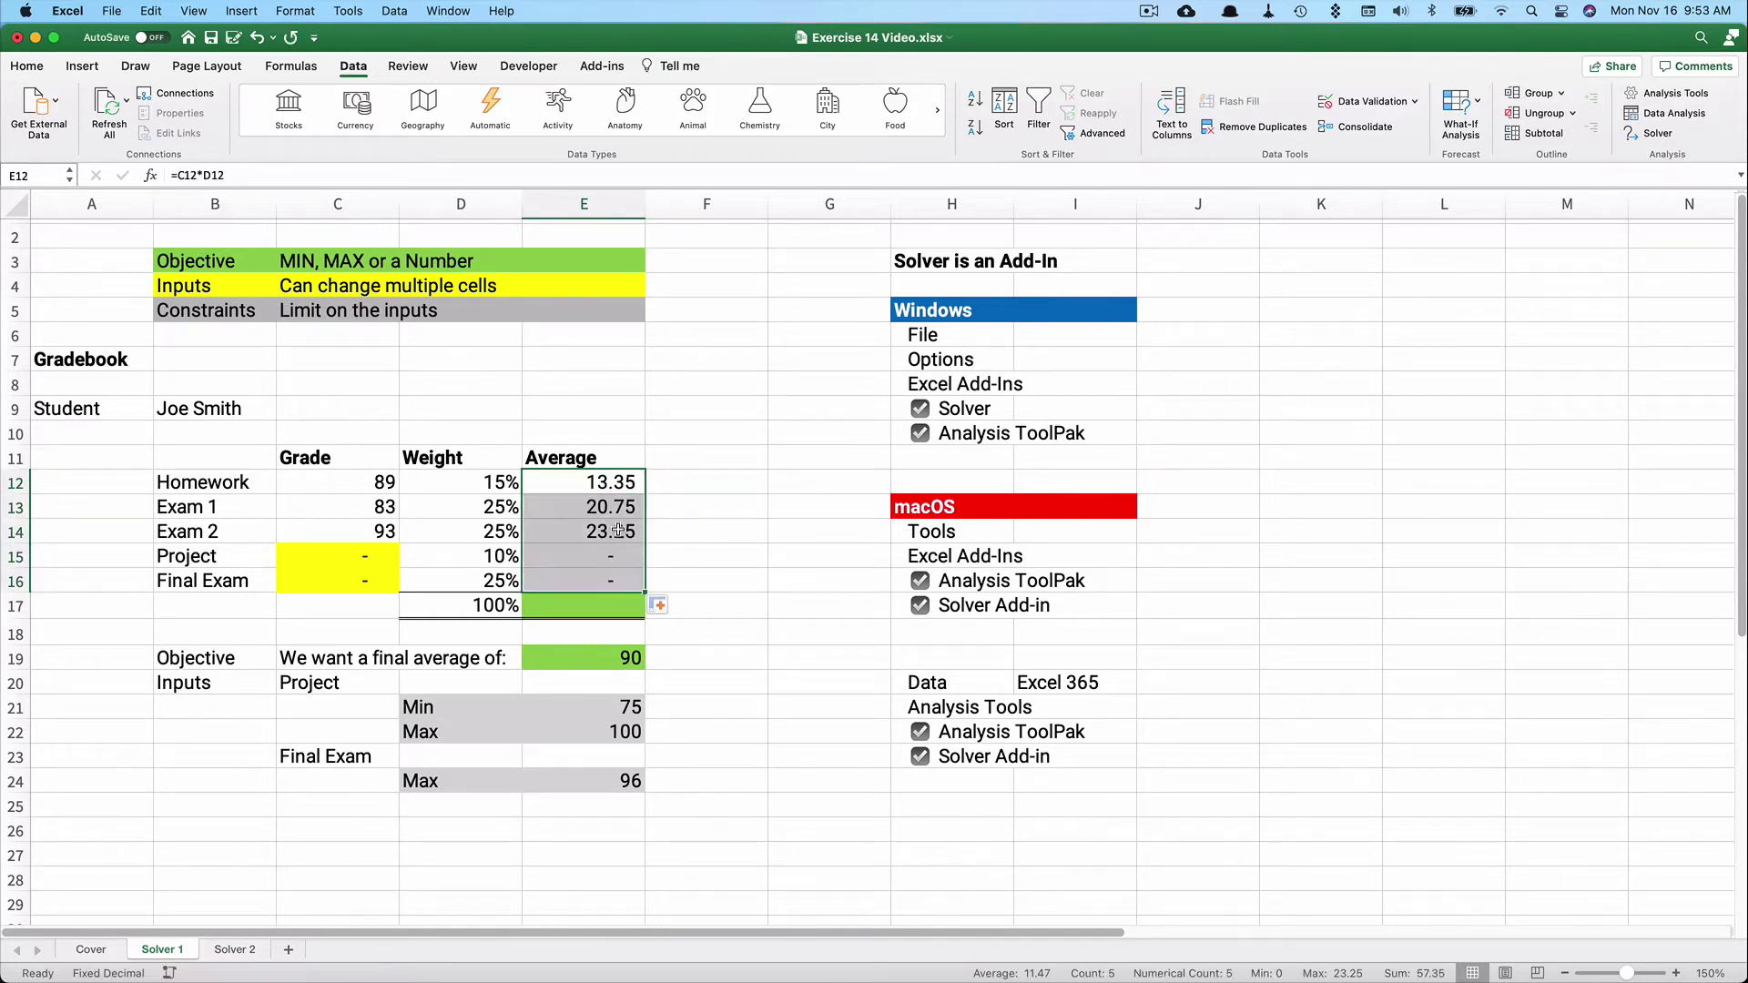
Total the weighted averages E12:E16 in the green cell E17 with AutoSum
{"action": "left_click", "coordinate": [578, 612]}
{"action": "left_click_drag", "start_coordinate": [588, 482], "coordinate": [597, 610]}
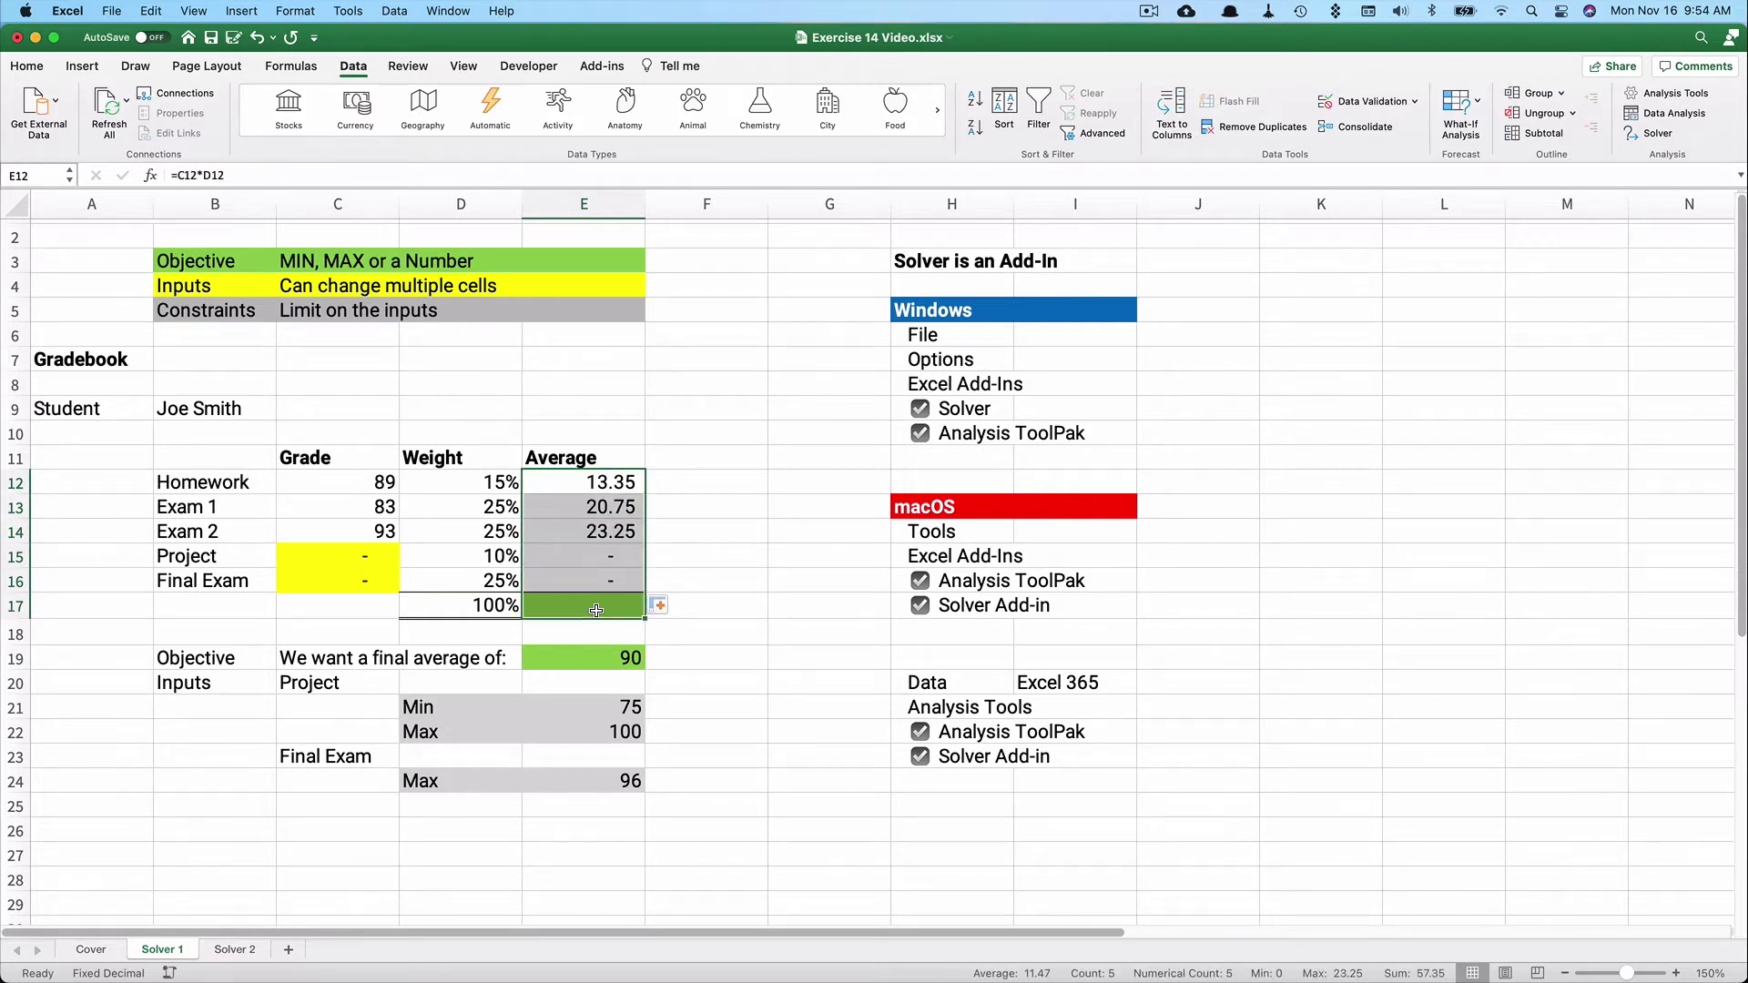
{"action": "key", "text": "super+shift+t"}
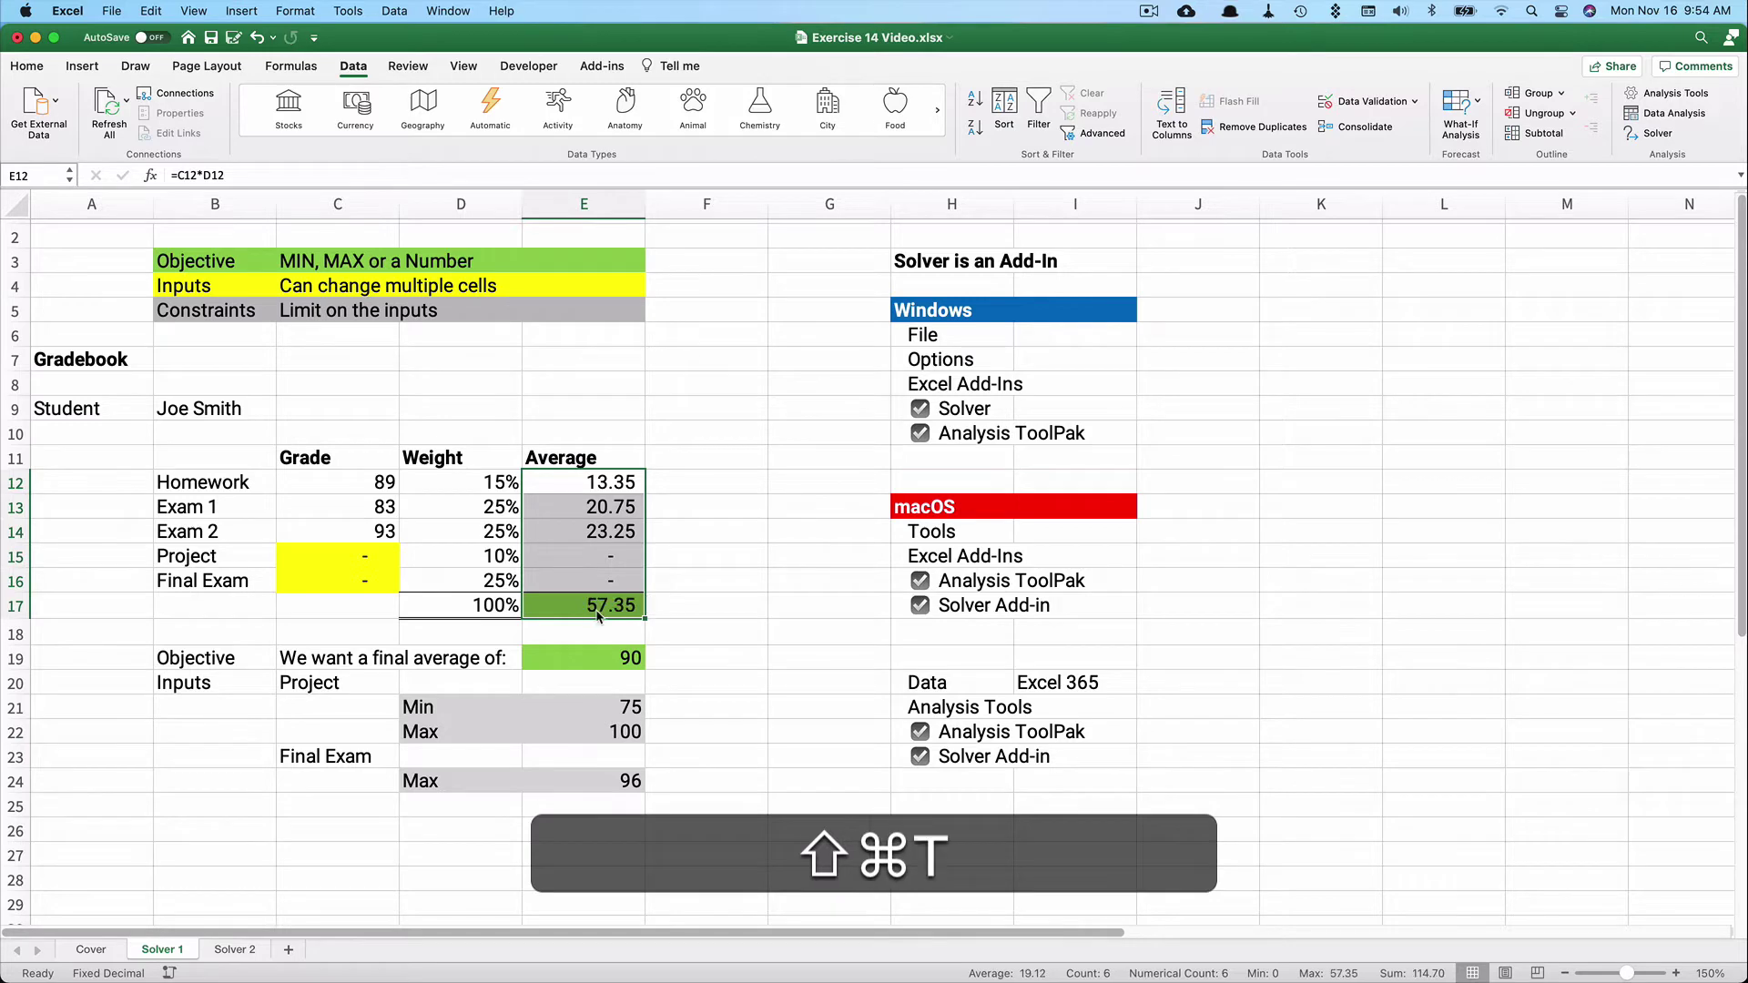
{"action": "left_click", "coordinate": [600, 615]}
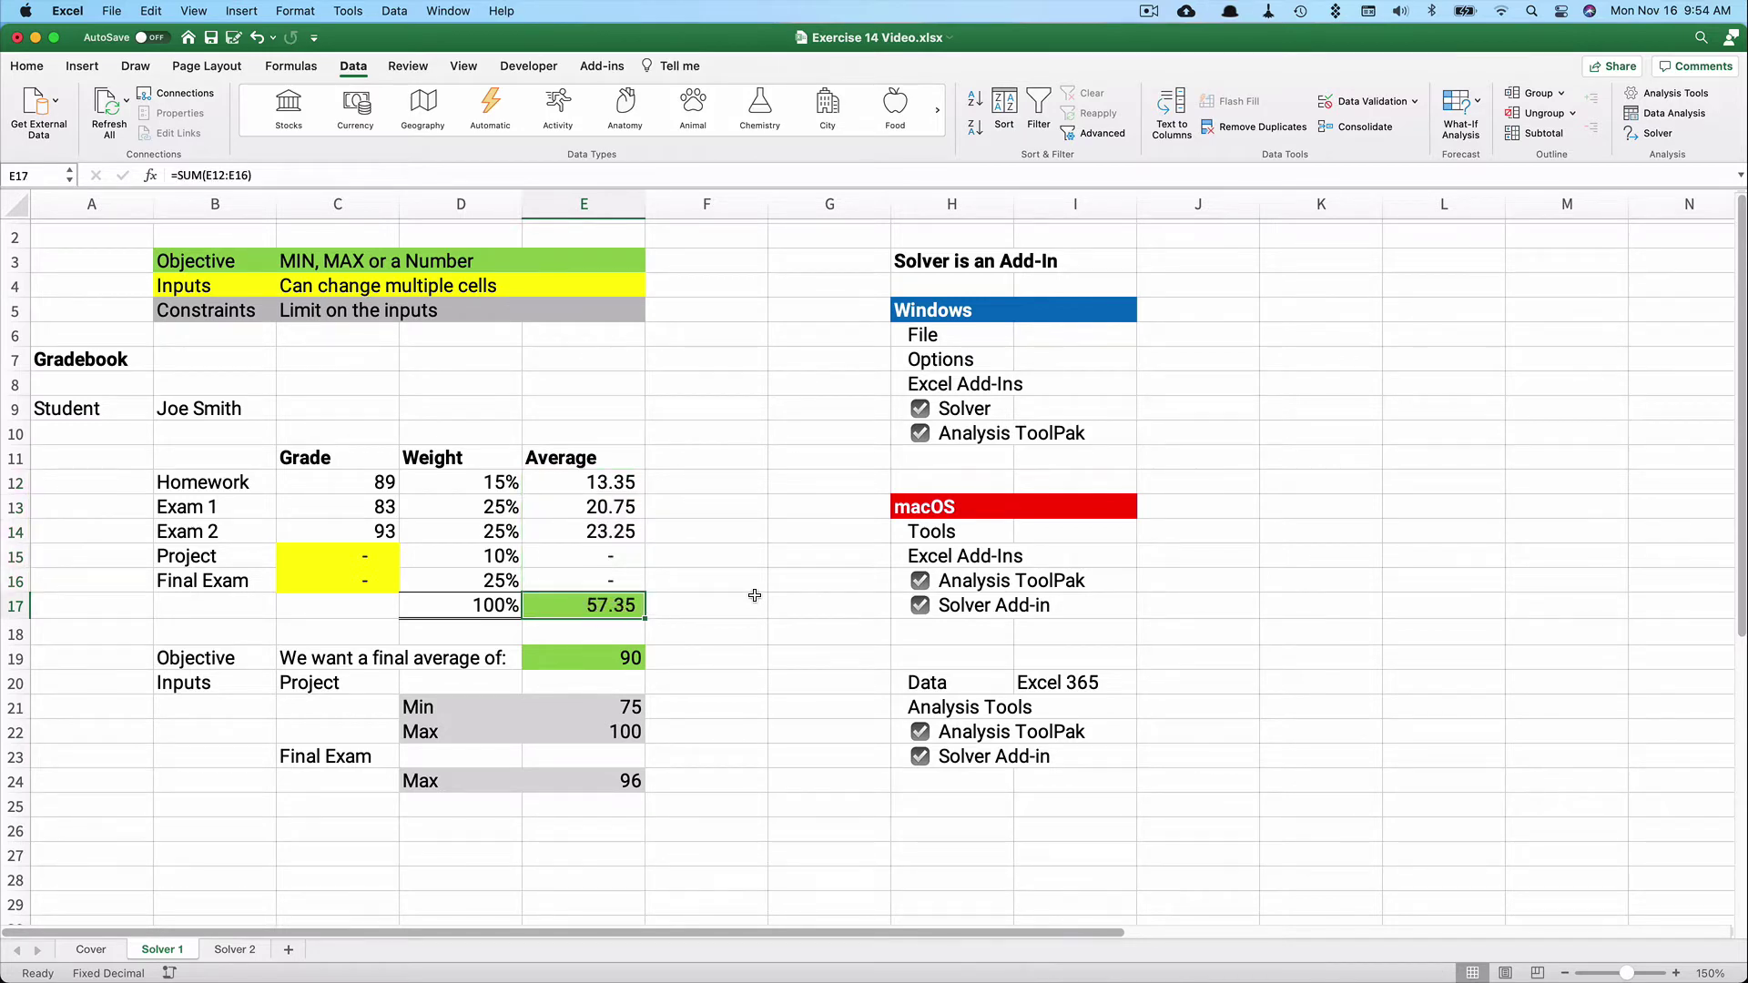
Try a Project grade of 90 in C15 and a Final Exam grade of 88 in C16
{"action": "left_click", "coordinate": [367, 564]}
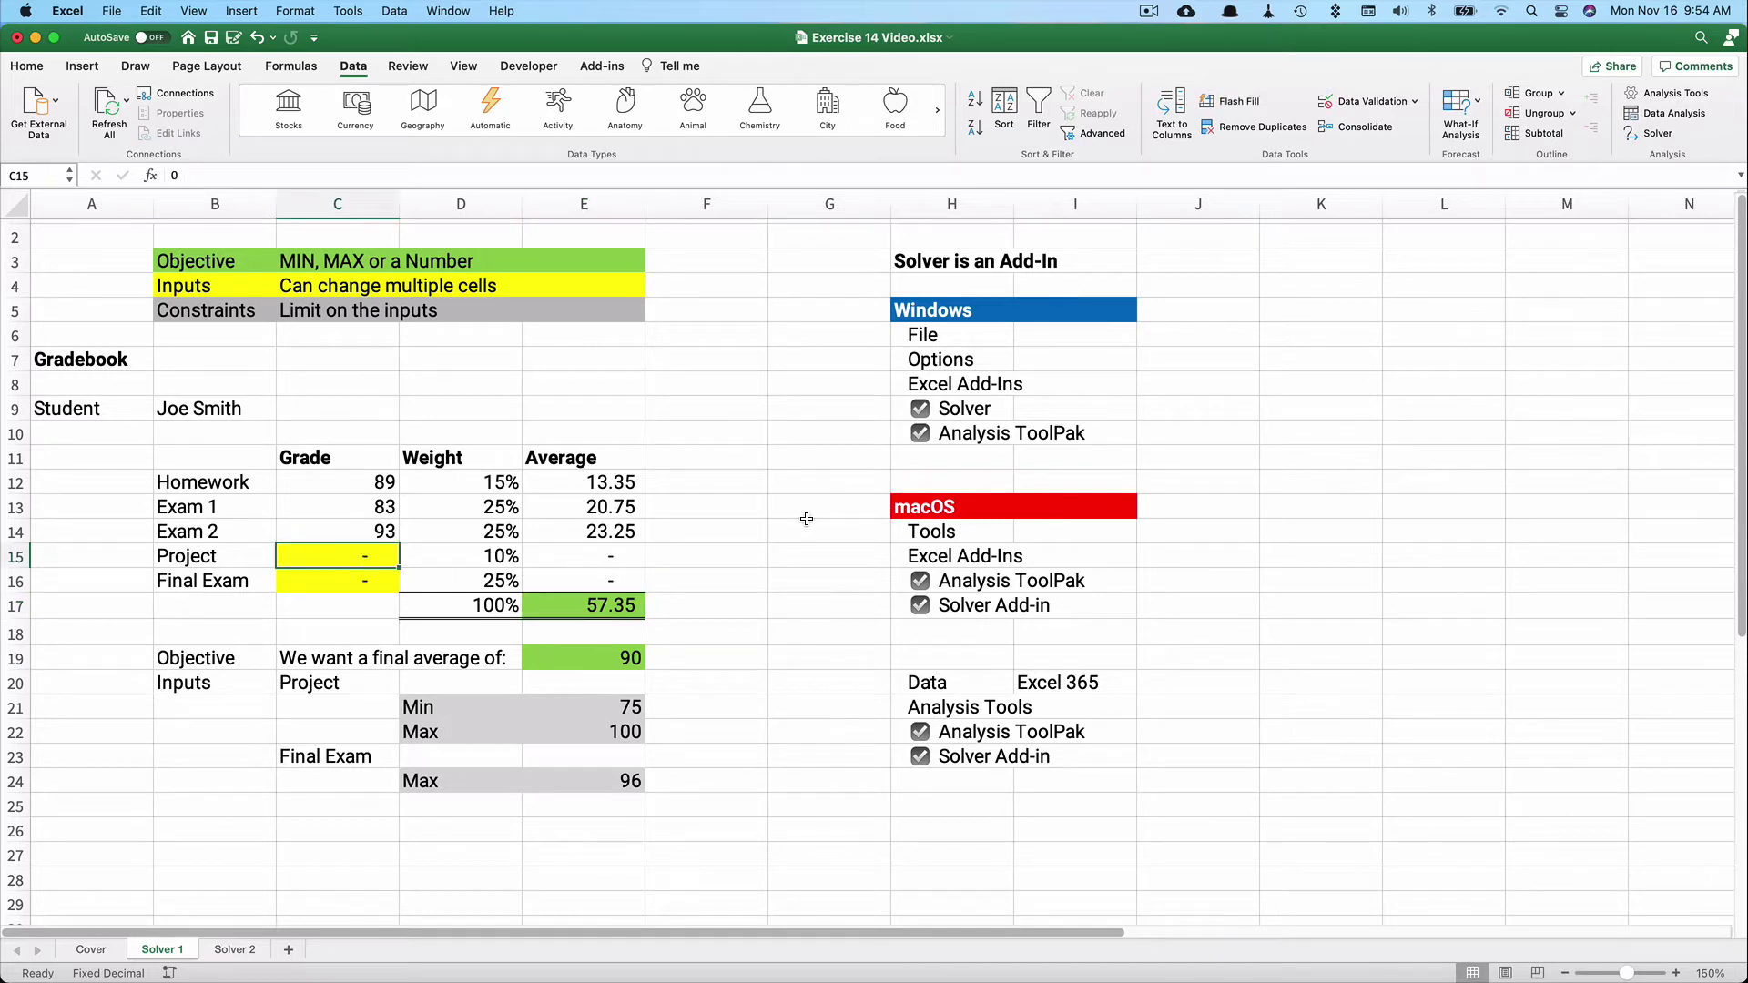
{"action": "type", "text": "90"}
{"action": "key", "text": "Return"}
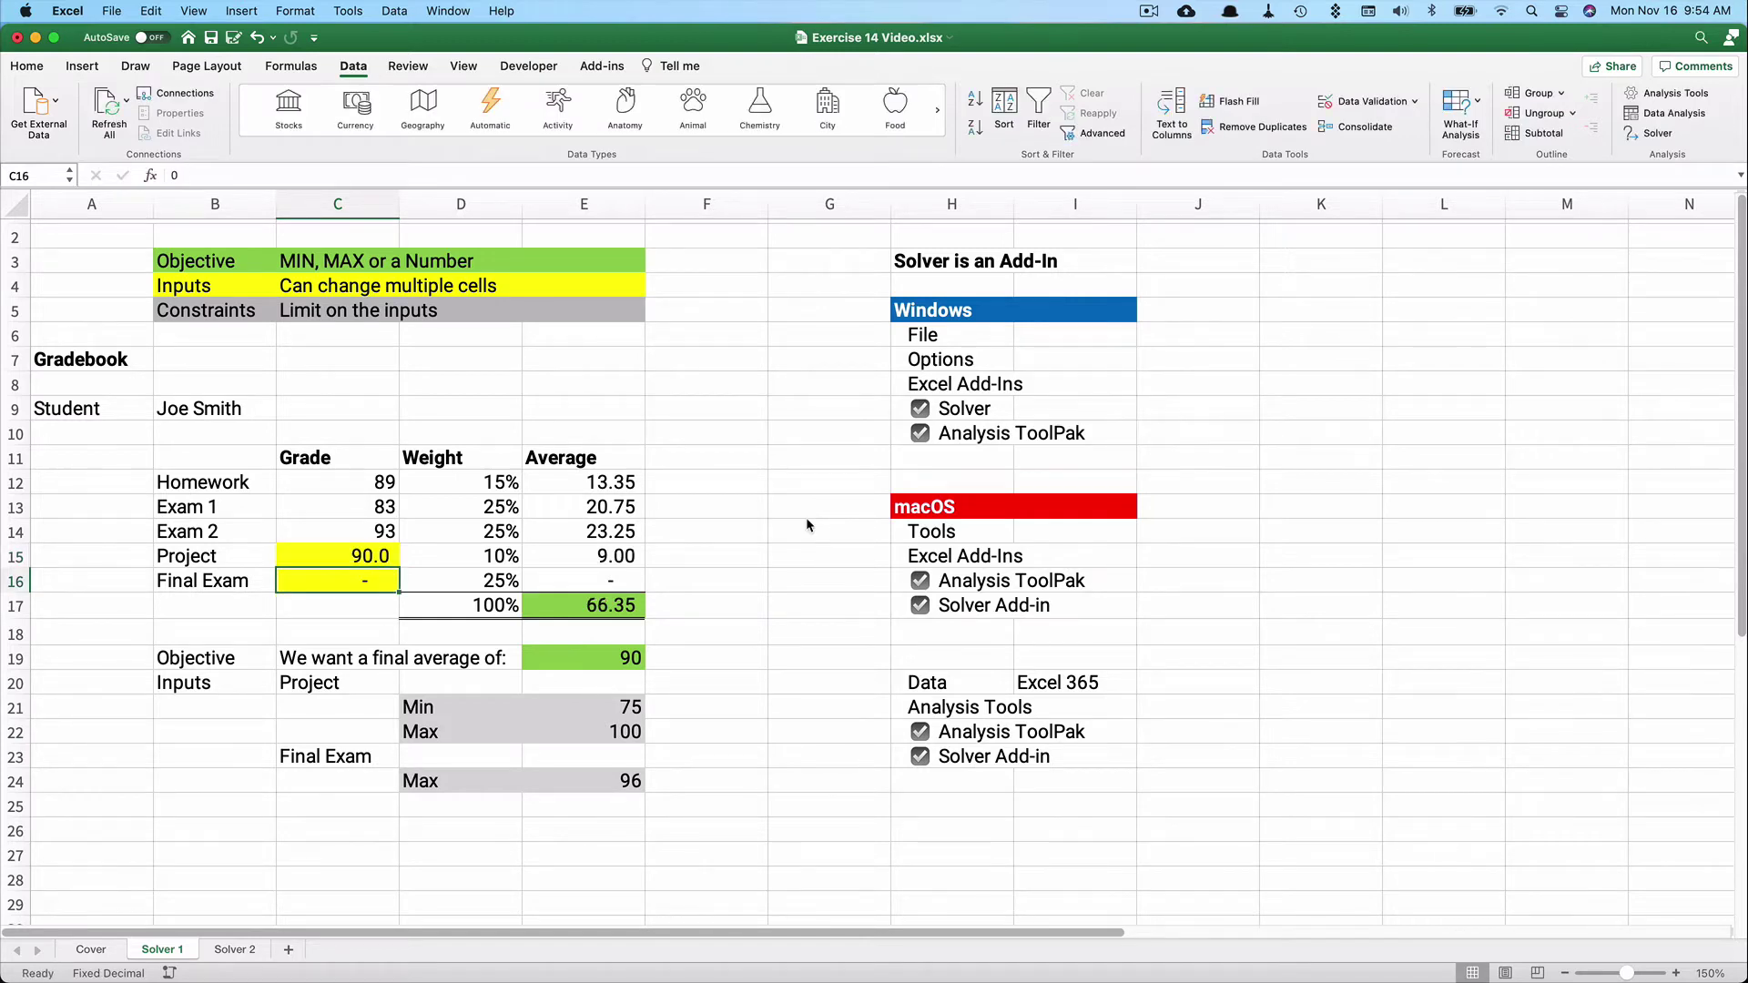
{"action": "type", "text": "88"}
{"action": "key", "text": "Return"}
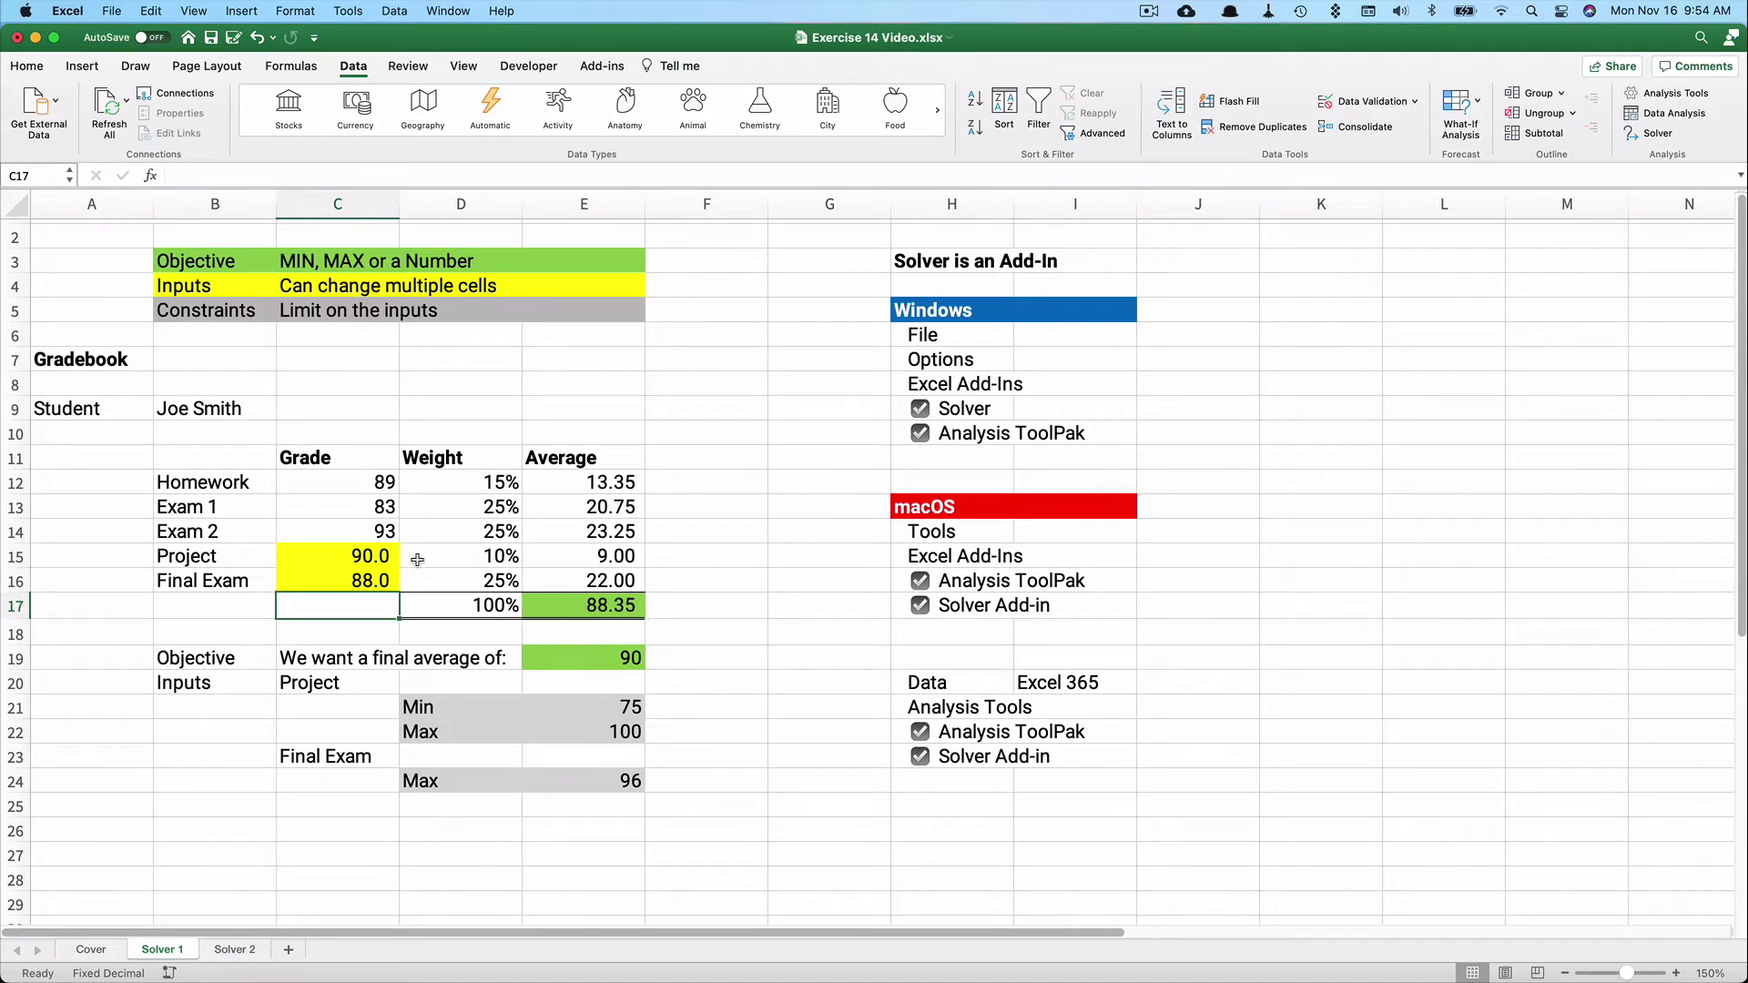
Try another pair of grades, 95 for Project in C15 and 89 for Final Exam in C16
{"action": "left_click_drag", "start_coordinate": [346, 557], "coordinate": [479, 581]}
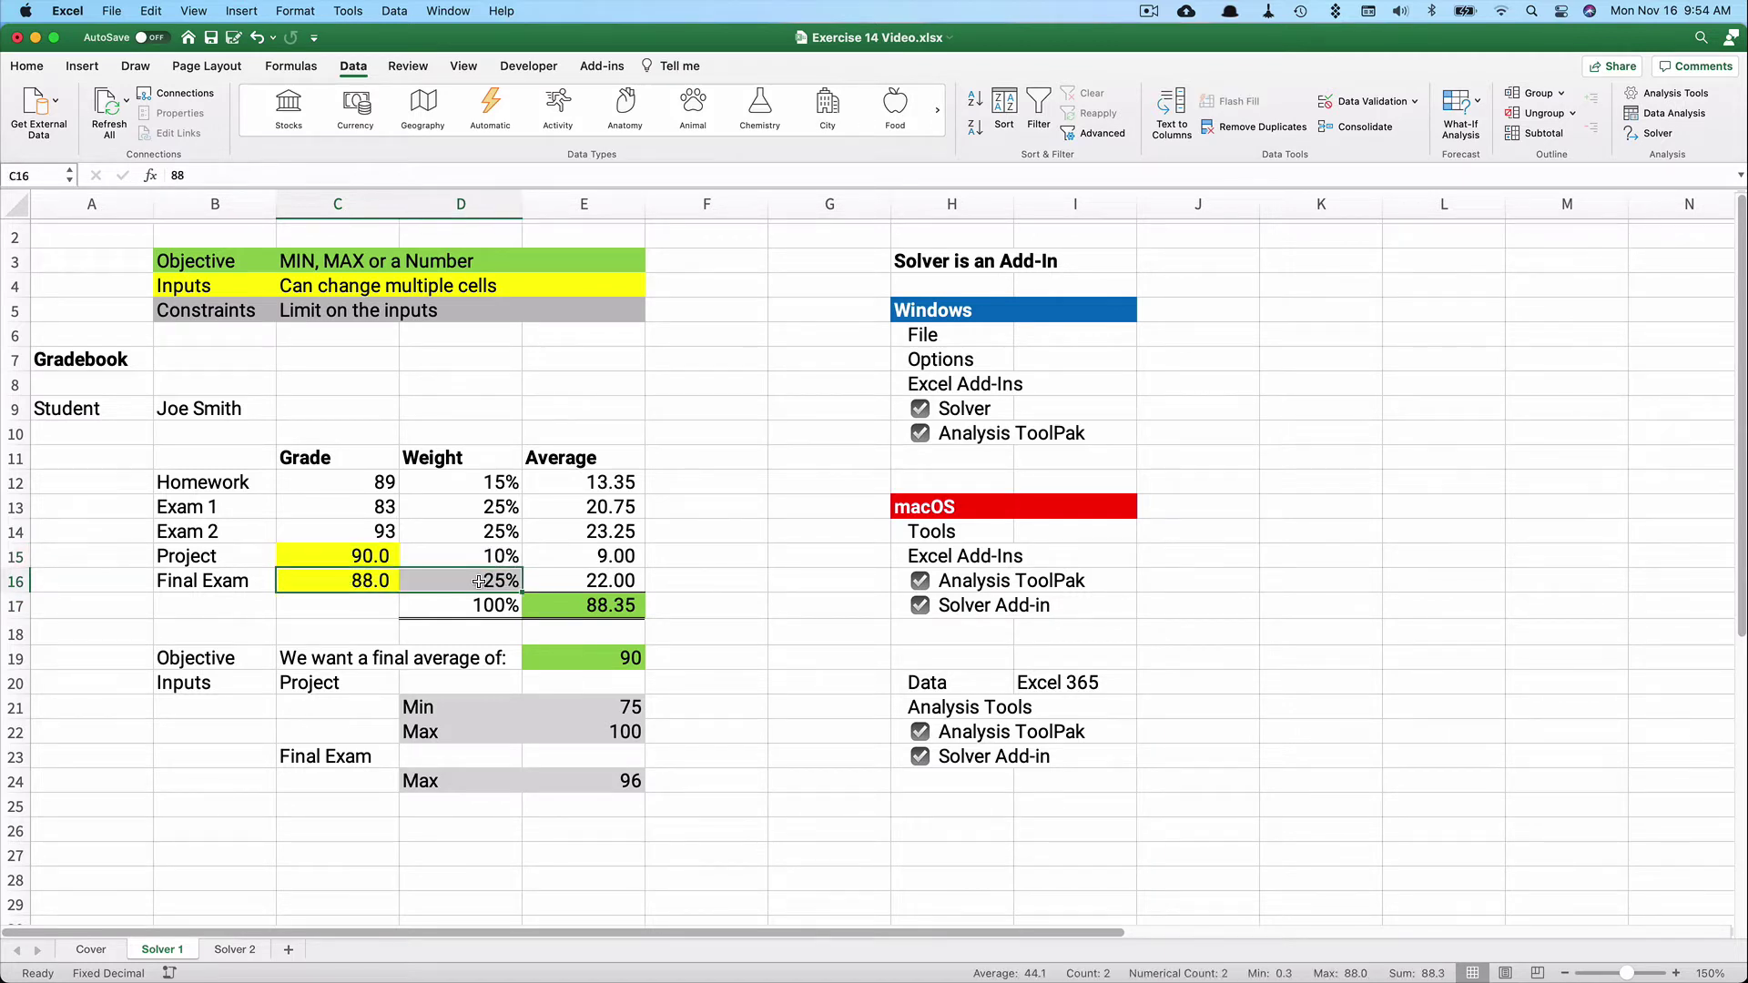
{"action": "left_click", "coordinate": [360, 556]}
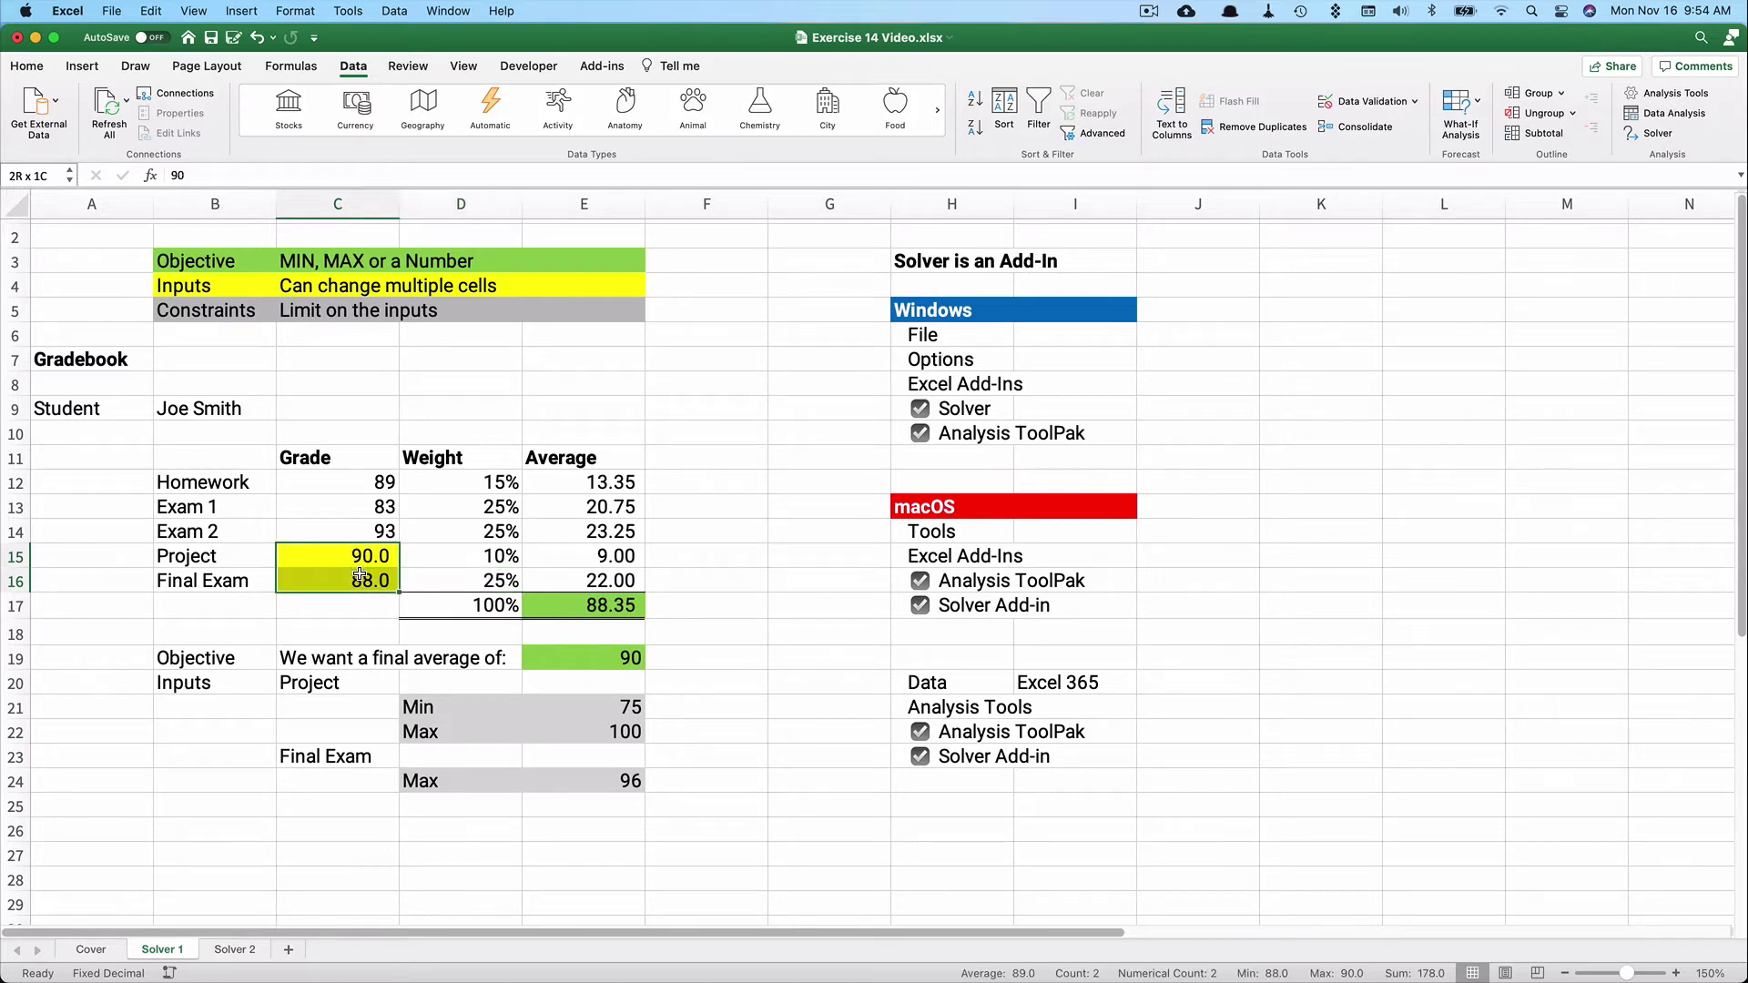
{"action": "left_click", "coordinate": [576, 603]}
{"action": "left_click", "coordinate": [360, 555]}
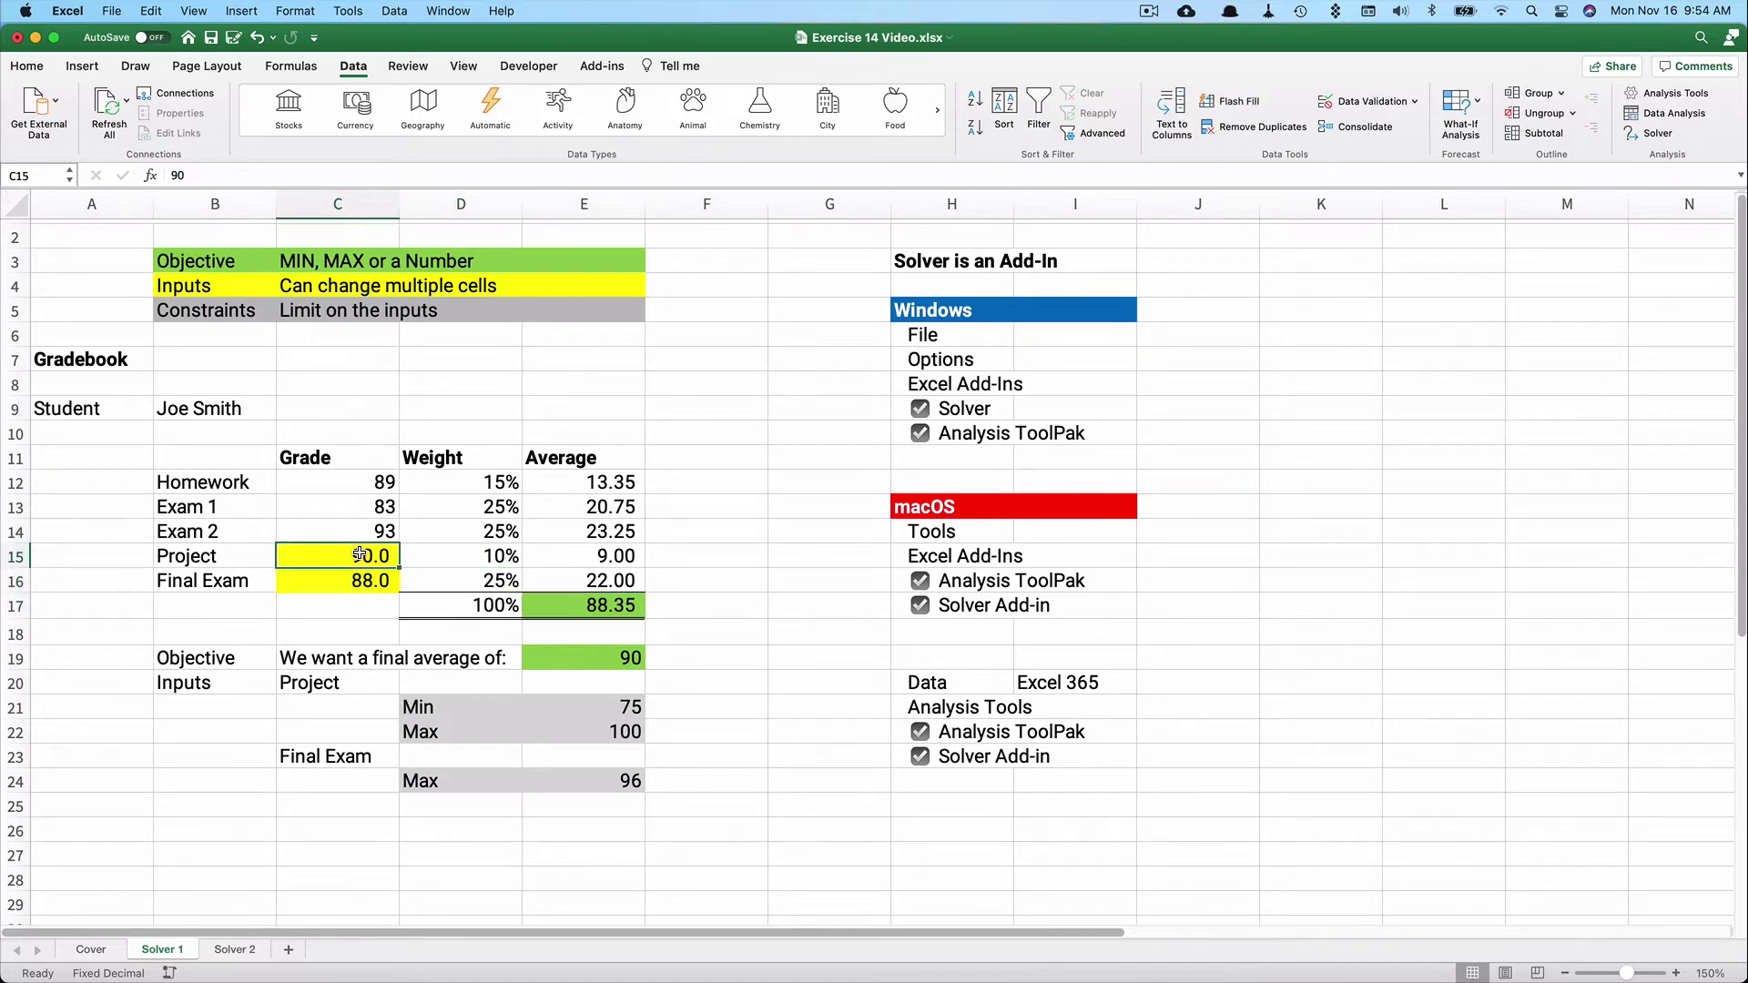
{"action": "type", "text": "95"}
{"action": "key", "text": "Return"}
{"action": "type", "text": "89"}
{"action": "key", "text": "Return"}
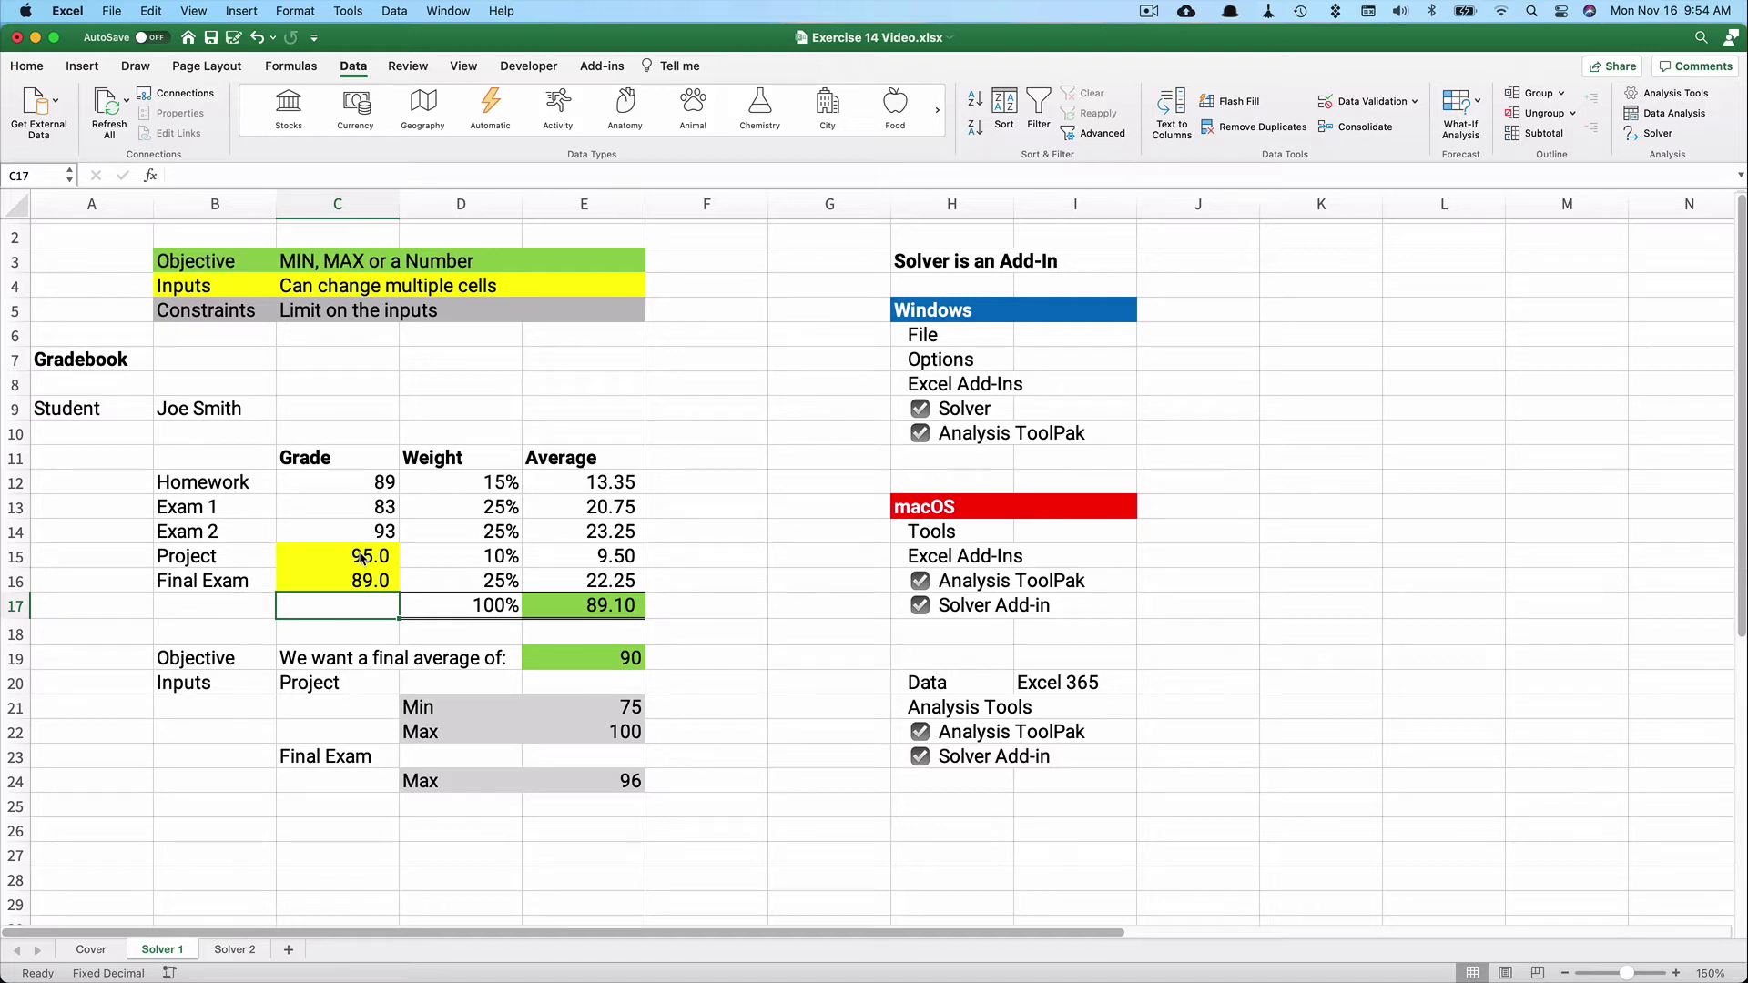
Set the Project grade in C15 and the Final Exam grade in C16 back to 0
{"action": "left_click", "coordinate": [351, 556]}
{"action": "type", "text": "0"}
{"action": "left_click", "coordinate": [352, 584]}
{"action": "type", "text": "0"}
{"action": "left_click", "coordinate": [357, 612]}
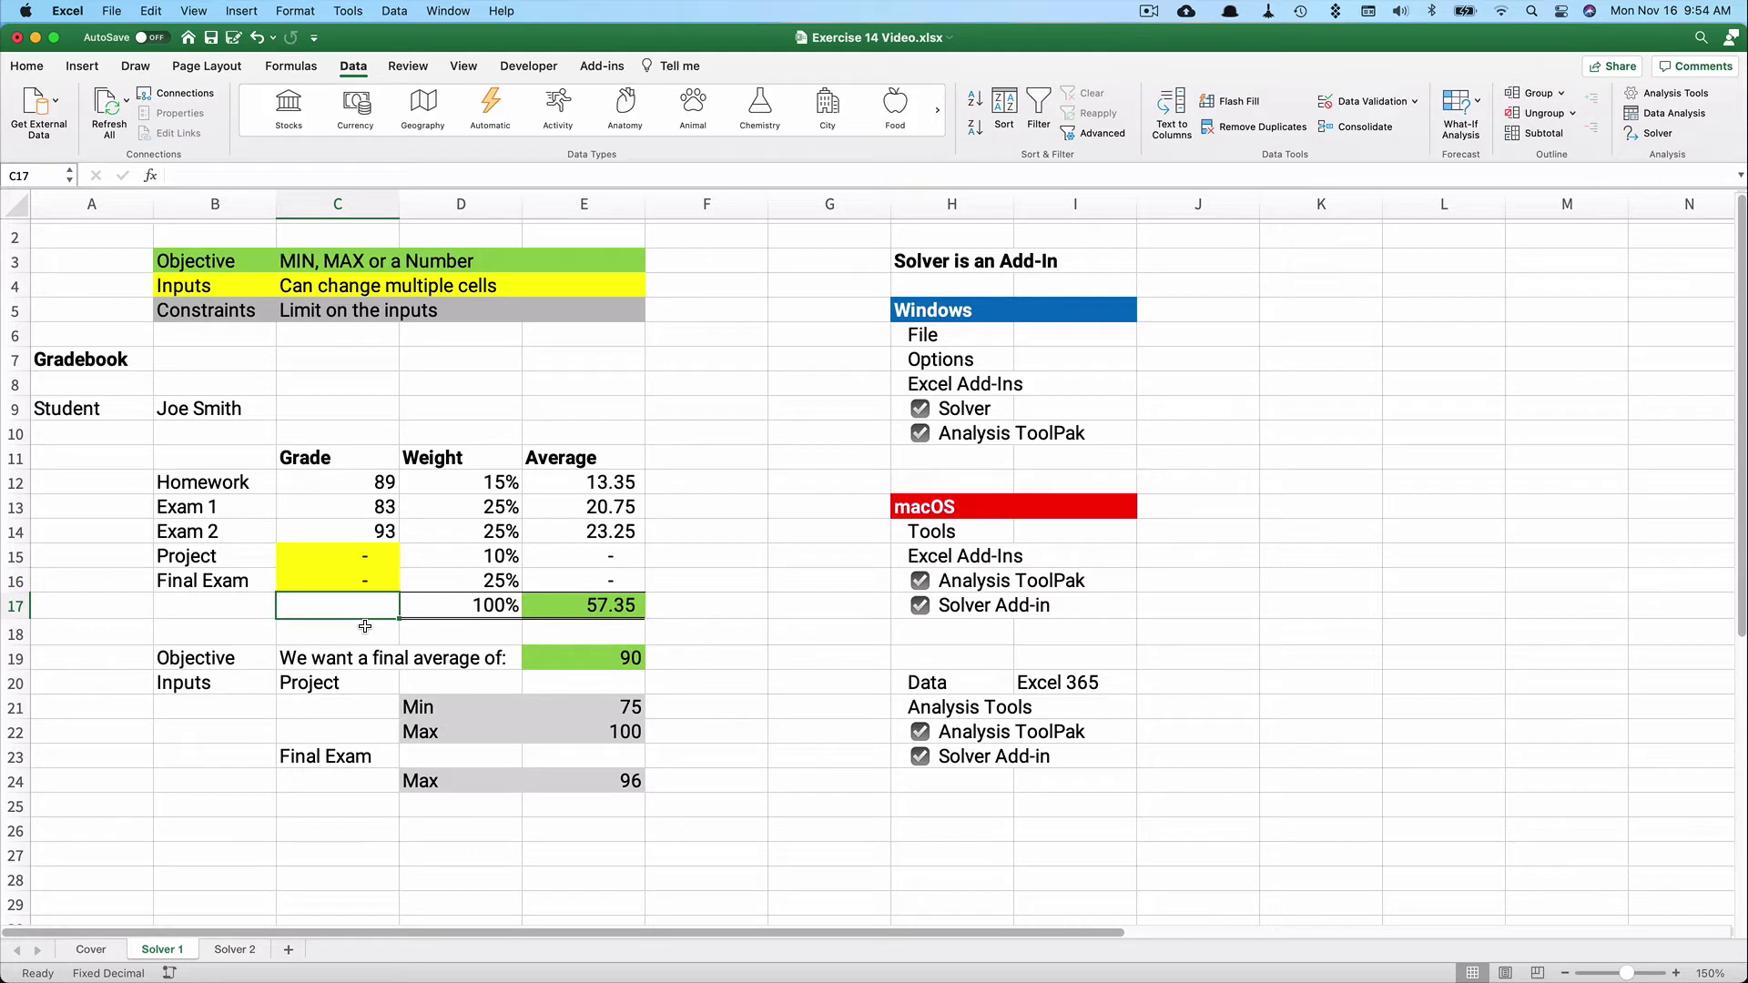
Review the target final average in row 19 and the Project minimum and maximum limits in D21:E22
{"action": "left_click_drag", "start_coordinate": [305, 660], "coordinate": [605, 667]}
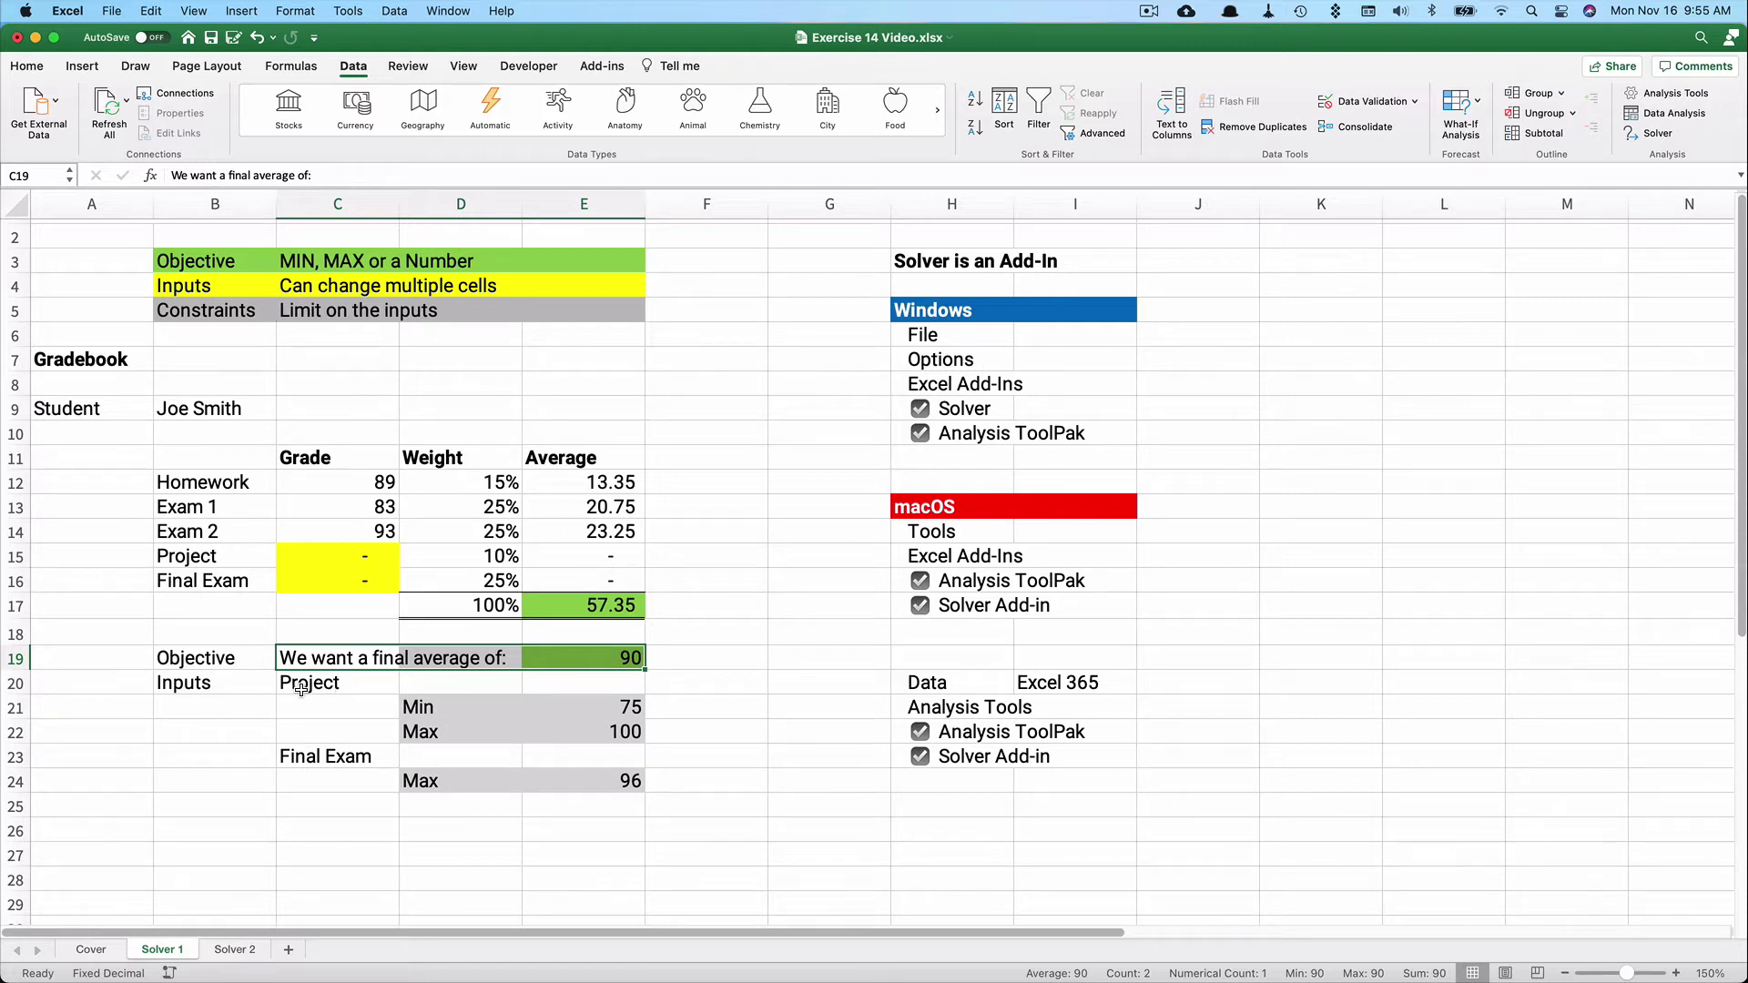
{"action": "left_click_drag", "start_coordinate": [425, 709], "coordinate": [601, 734]}
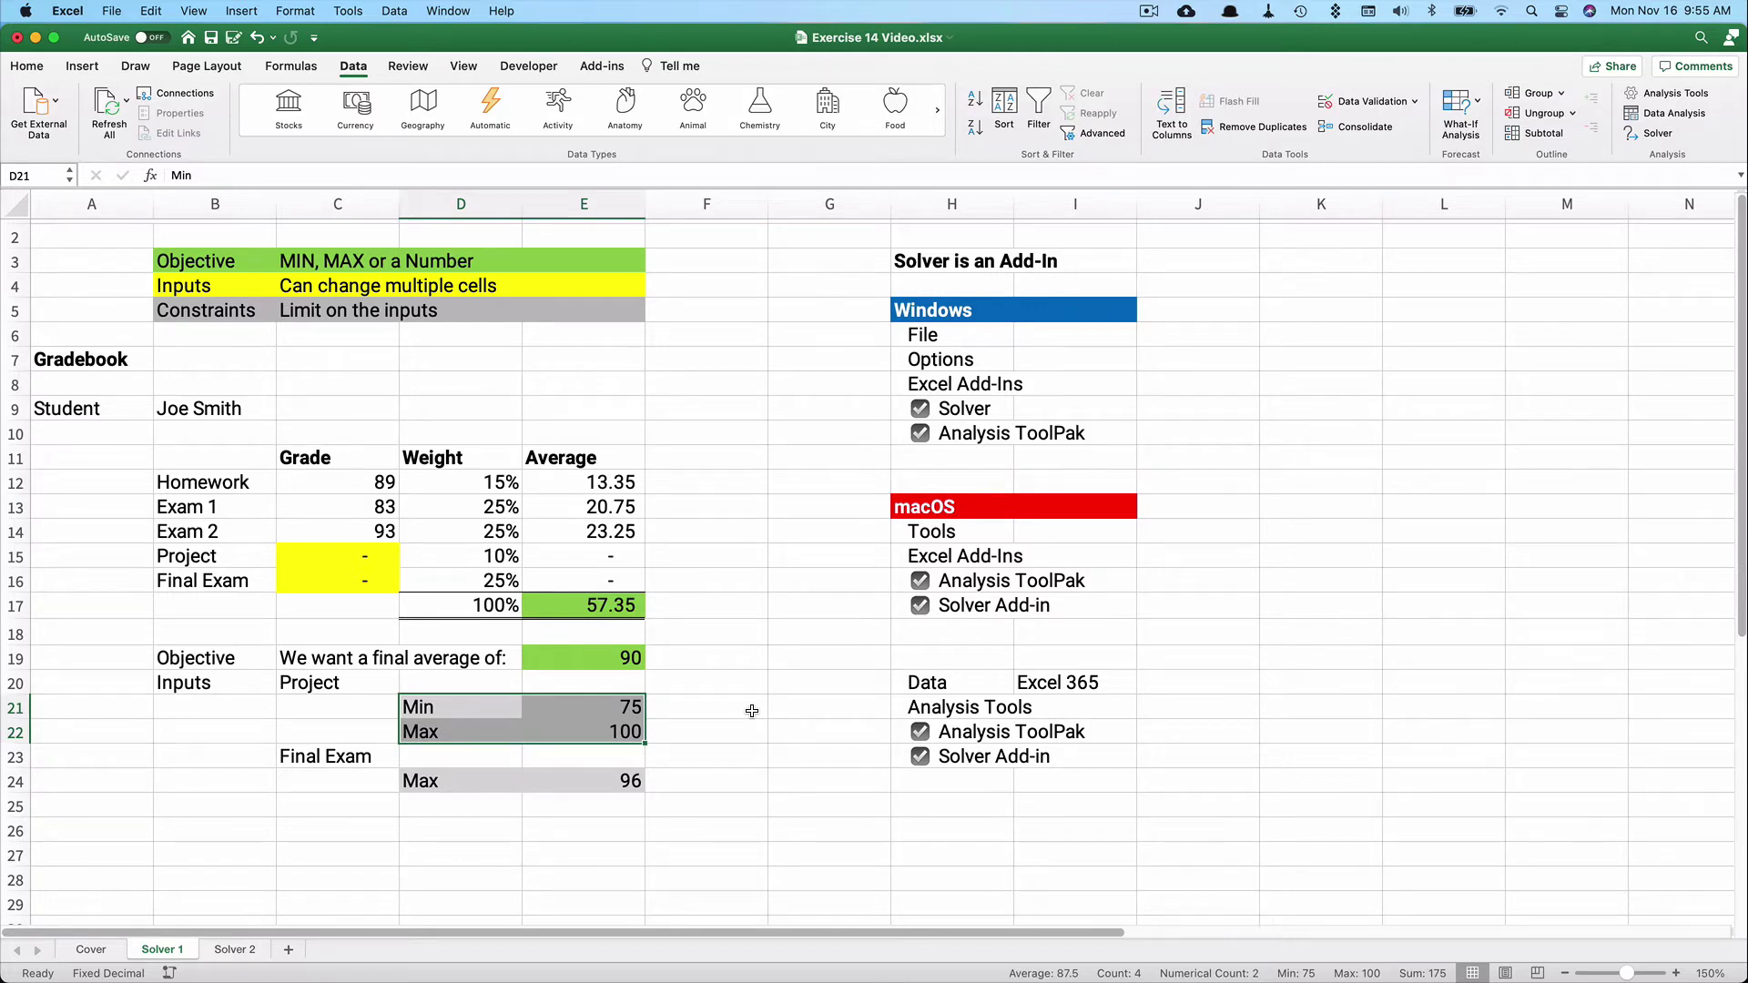
Review the Final Exam maximum in row 24, the target average in row 19, the final average in E17 and the grade inputs C15:C16
{"action": "left_click_drag", "start_coordinate": [409, 784], "coordinate": [601, 785]}
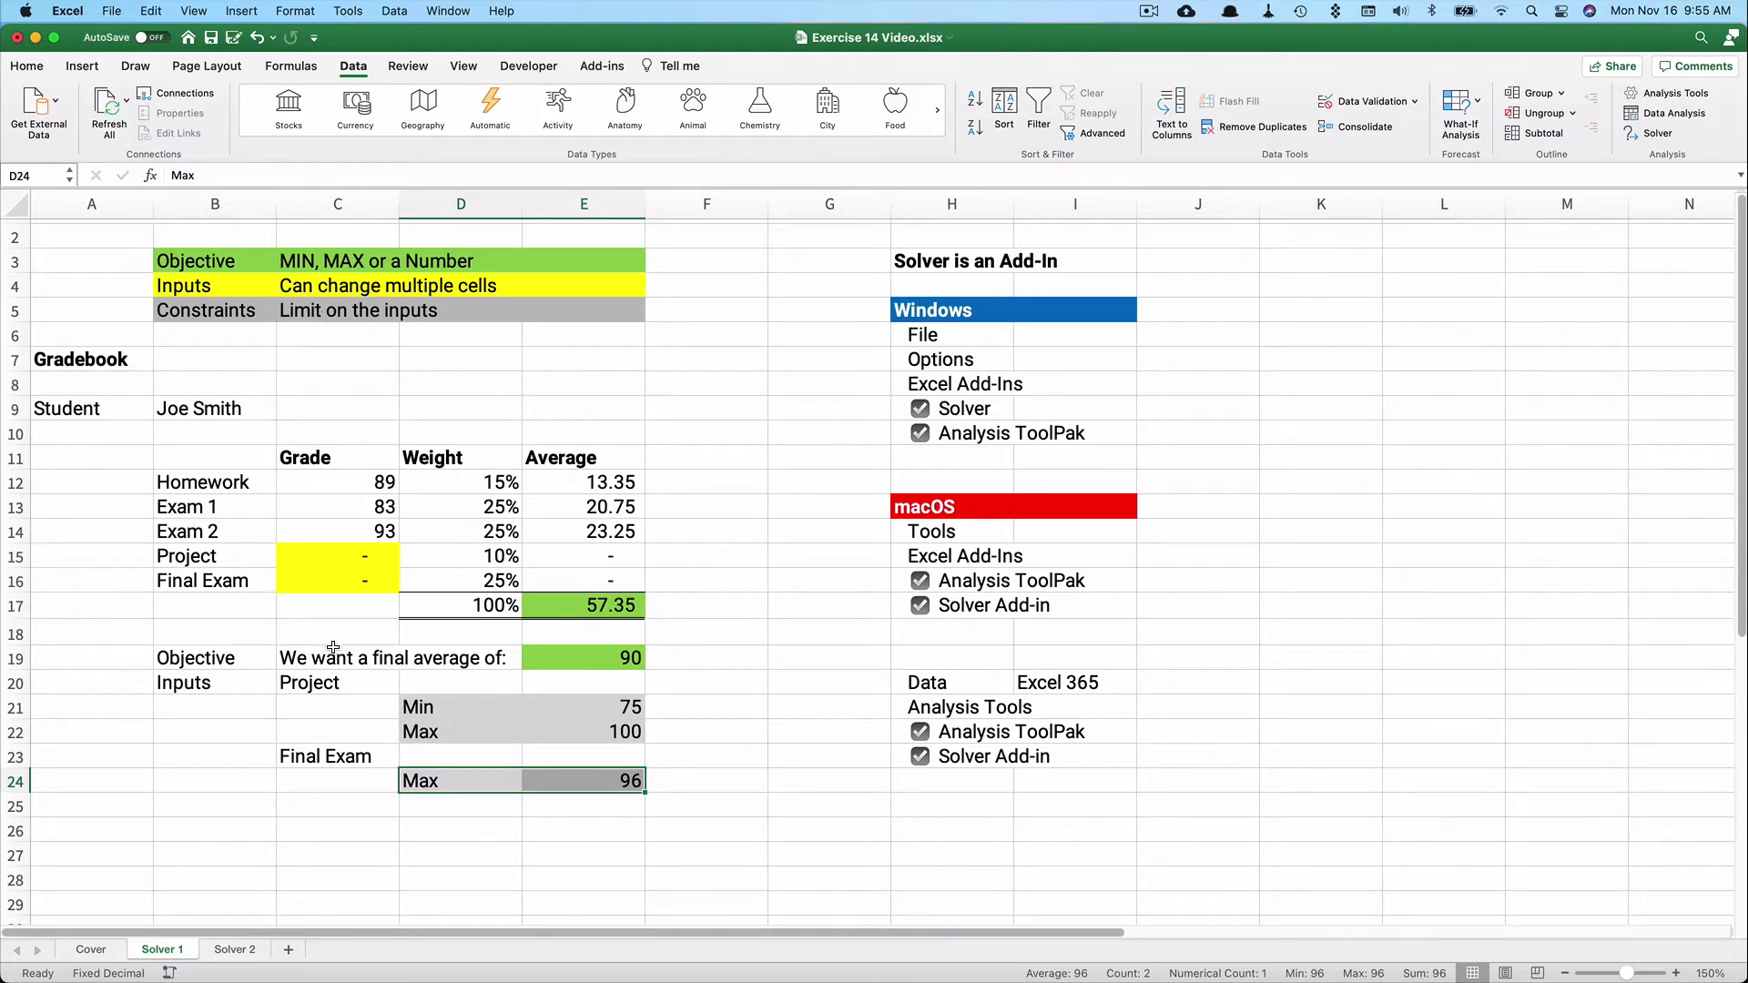
{"action": "left_click_drag", "start_coordinate": [314, 655], "coordinate": [598, 654]}
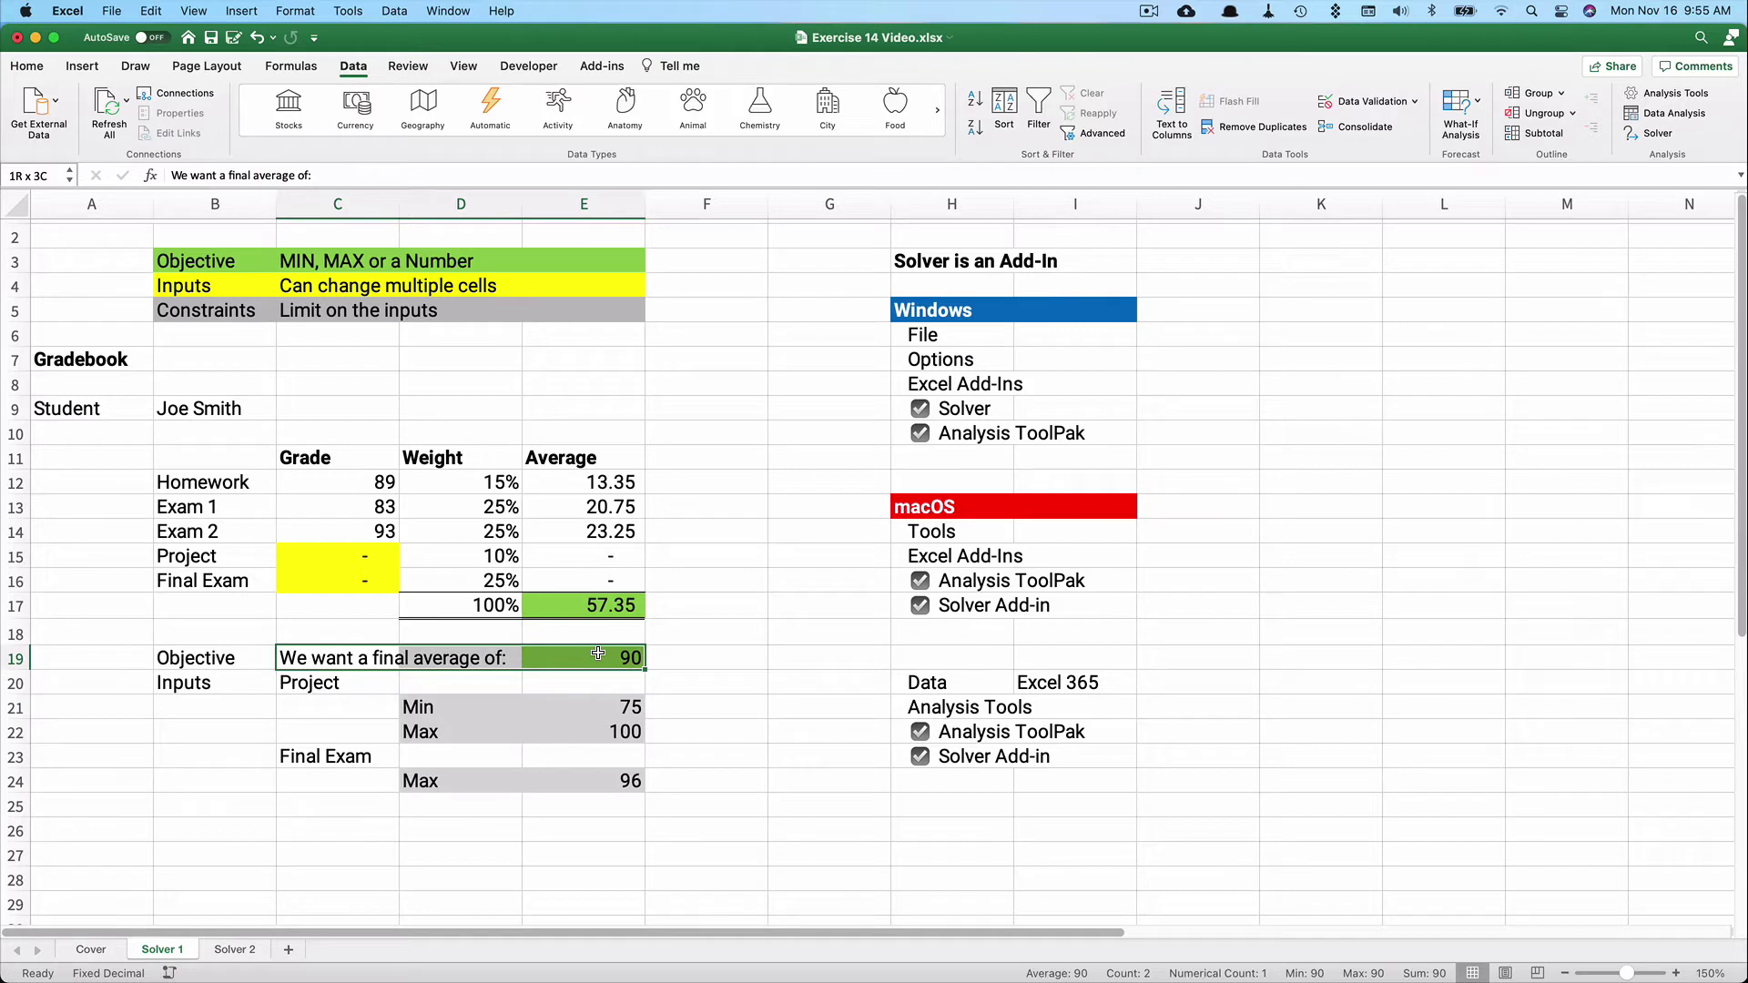
{"action": "left_click", "coordinate": [633, 607]}
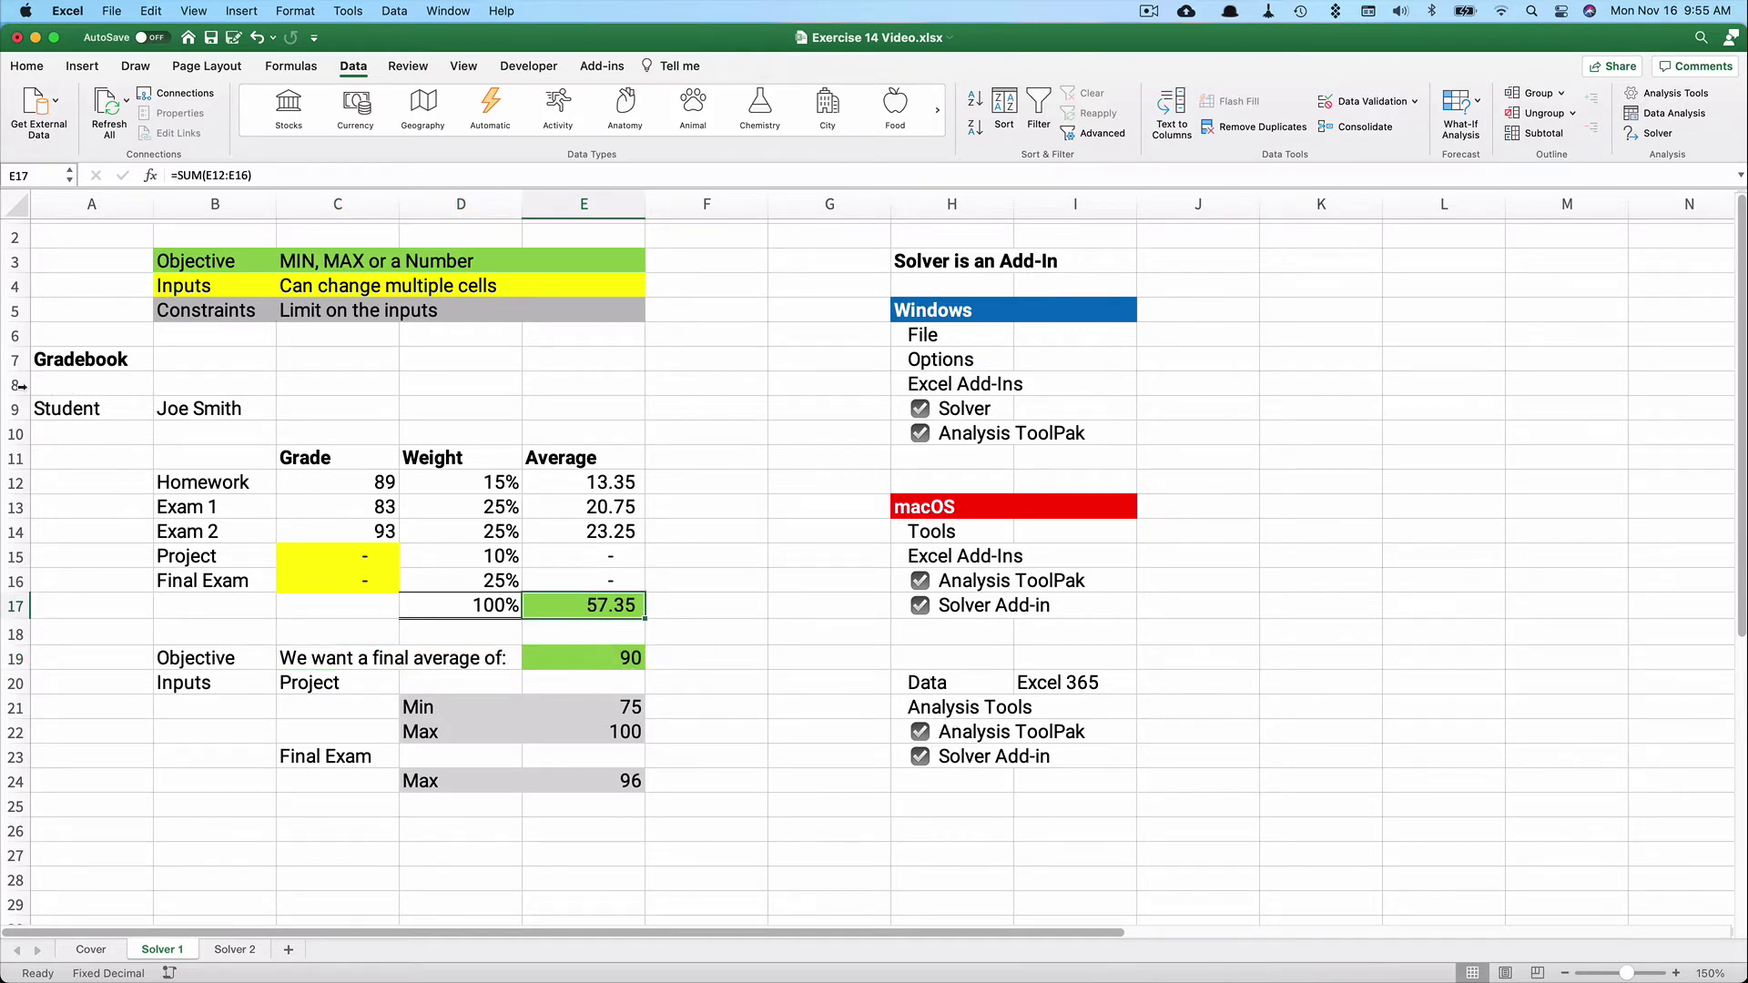
{"action": "left_click", "coordinate": [321, 557]}
{"action": "left_click_drag", "start_coordinate": [323, 574], "coordinate": [324, 580]}
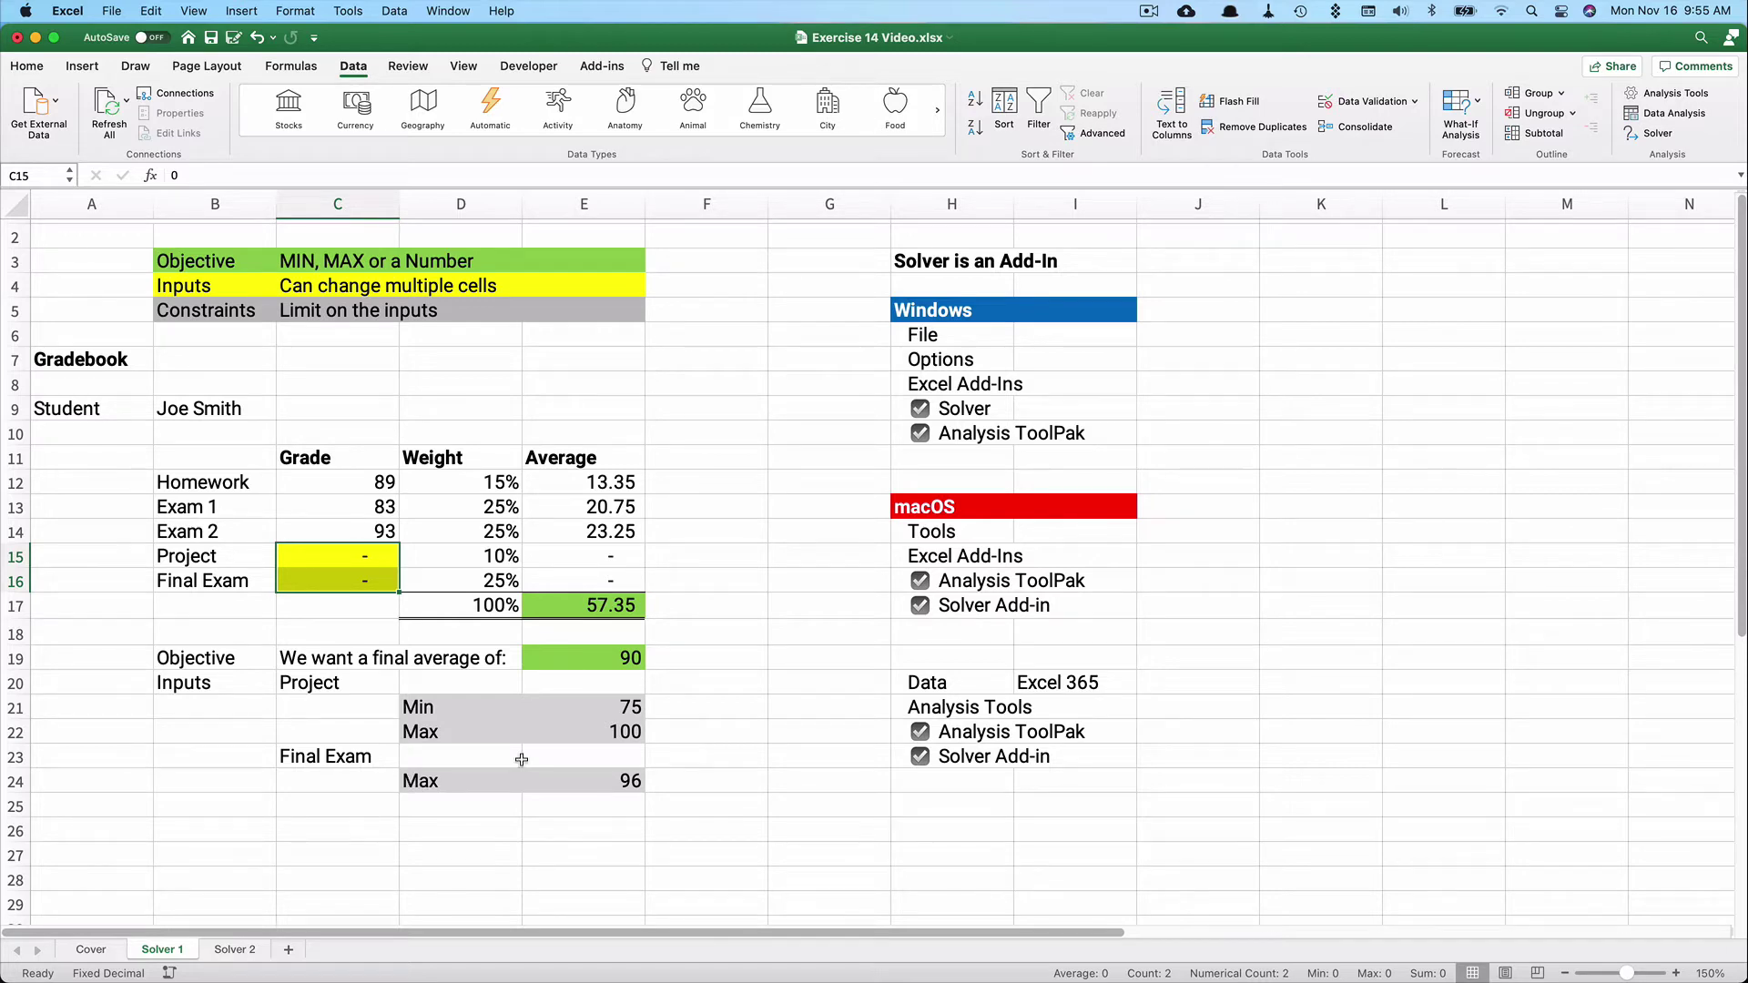
Start Solver and set objective cell E17 to a value of 90 by changing the variable cells C15:C16
{"action": "left_click", "coordinate": [1653, 134]}
{"action": "left_click", "coordinate": [822, 293]}
{"action": "left_click", "coordinate": [597, 606]}
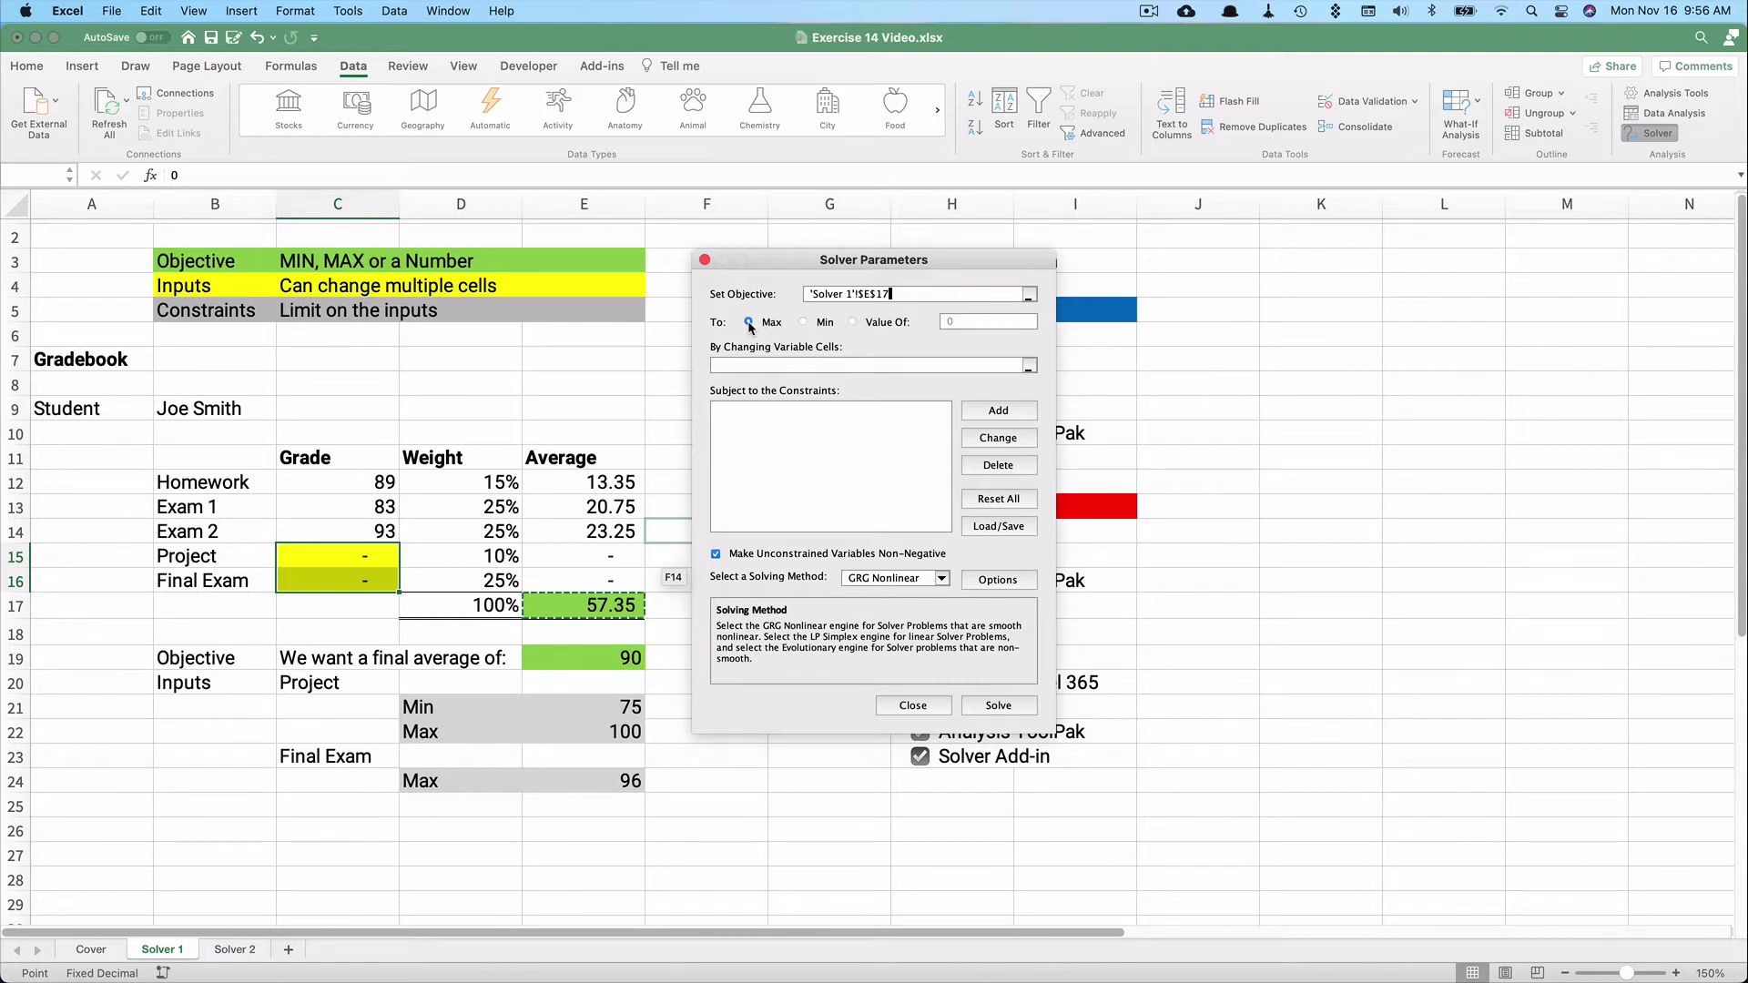
{"action": "left_click", "coordinate": [854, 322]}
{"action": "left_click", "coordinate": [965, 322]}
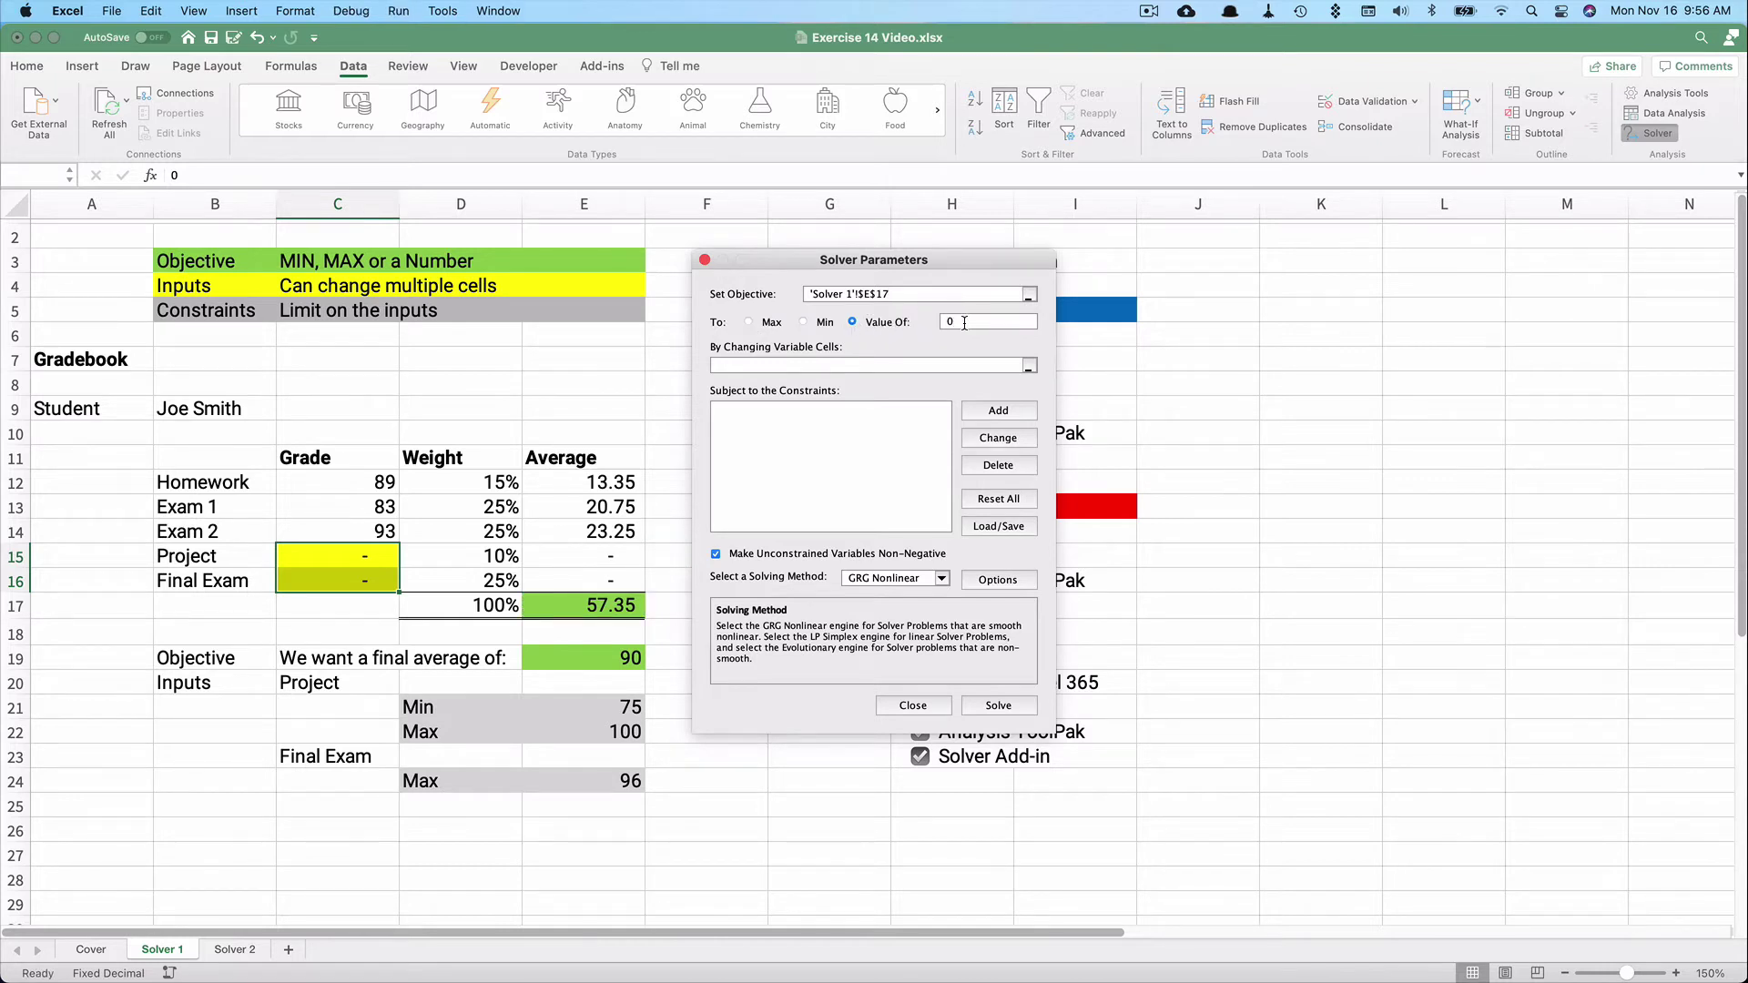
{"action": "key", "text": "BackSpace"}
{"action": "type", "text": "90"}
{"action": "left_click", "coordinate": [736, 363]}
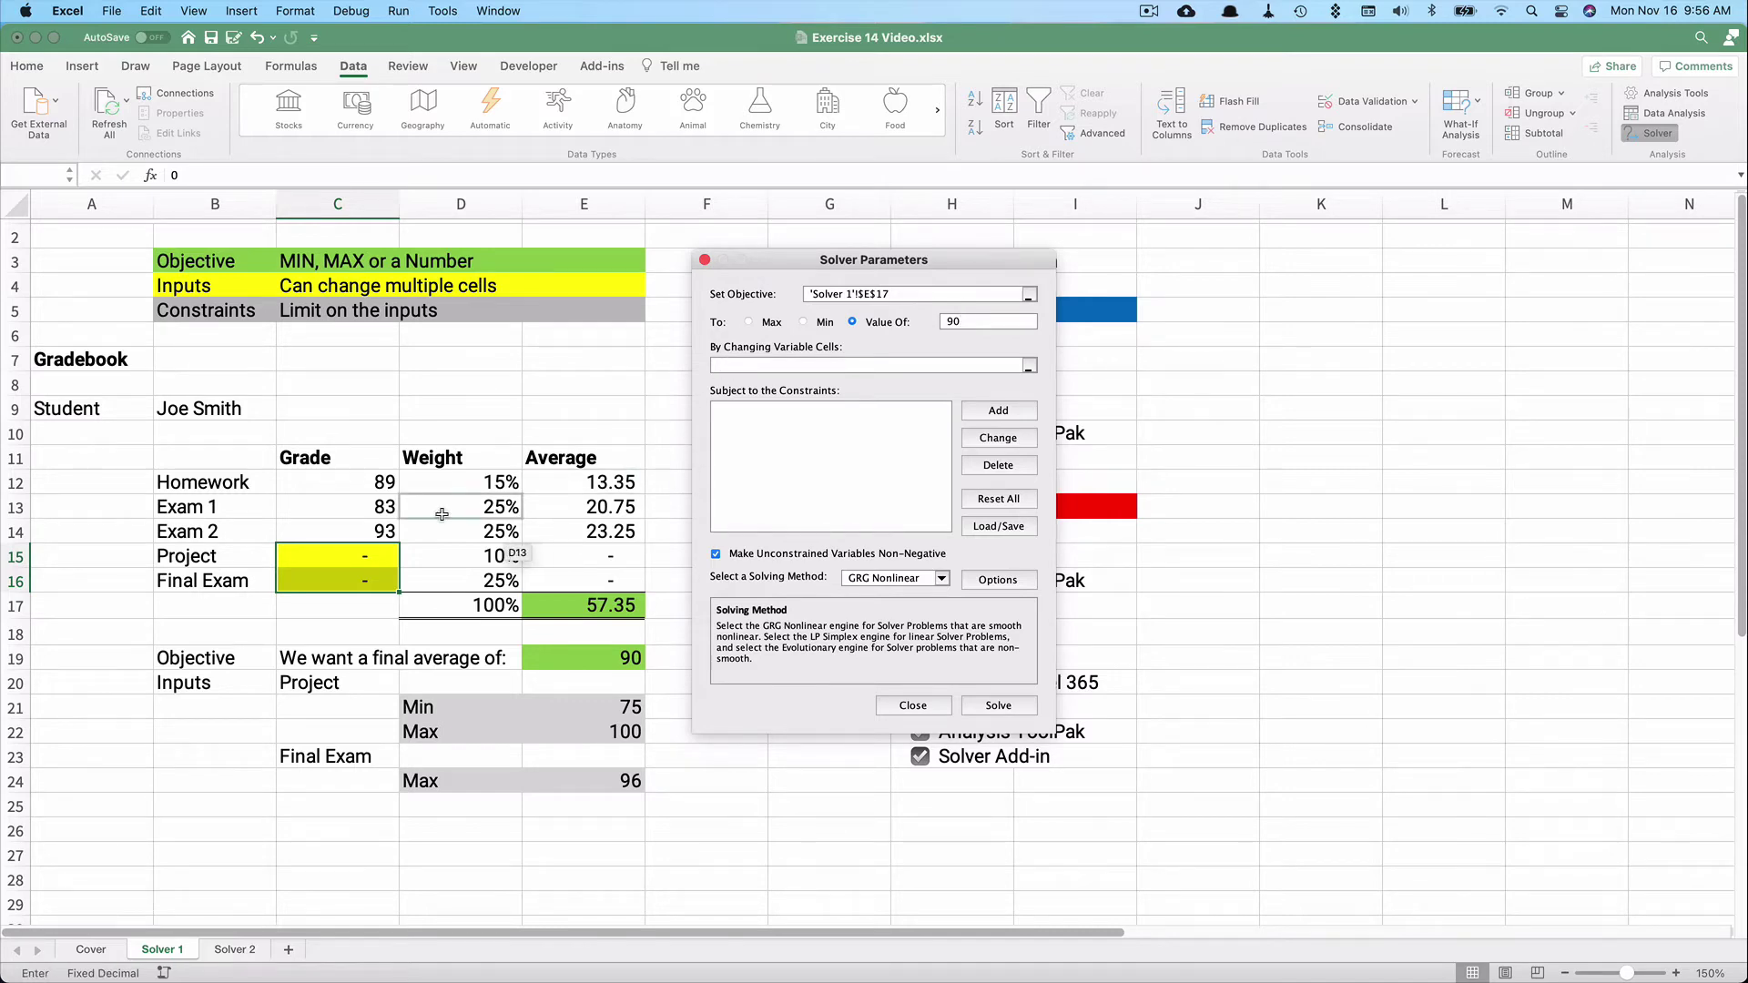
{"action": "left_click_drag", "start_coordinate": [360, 552], "coordinate": [353, 580]}
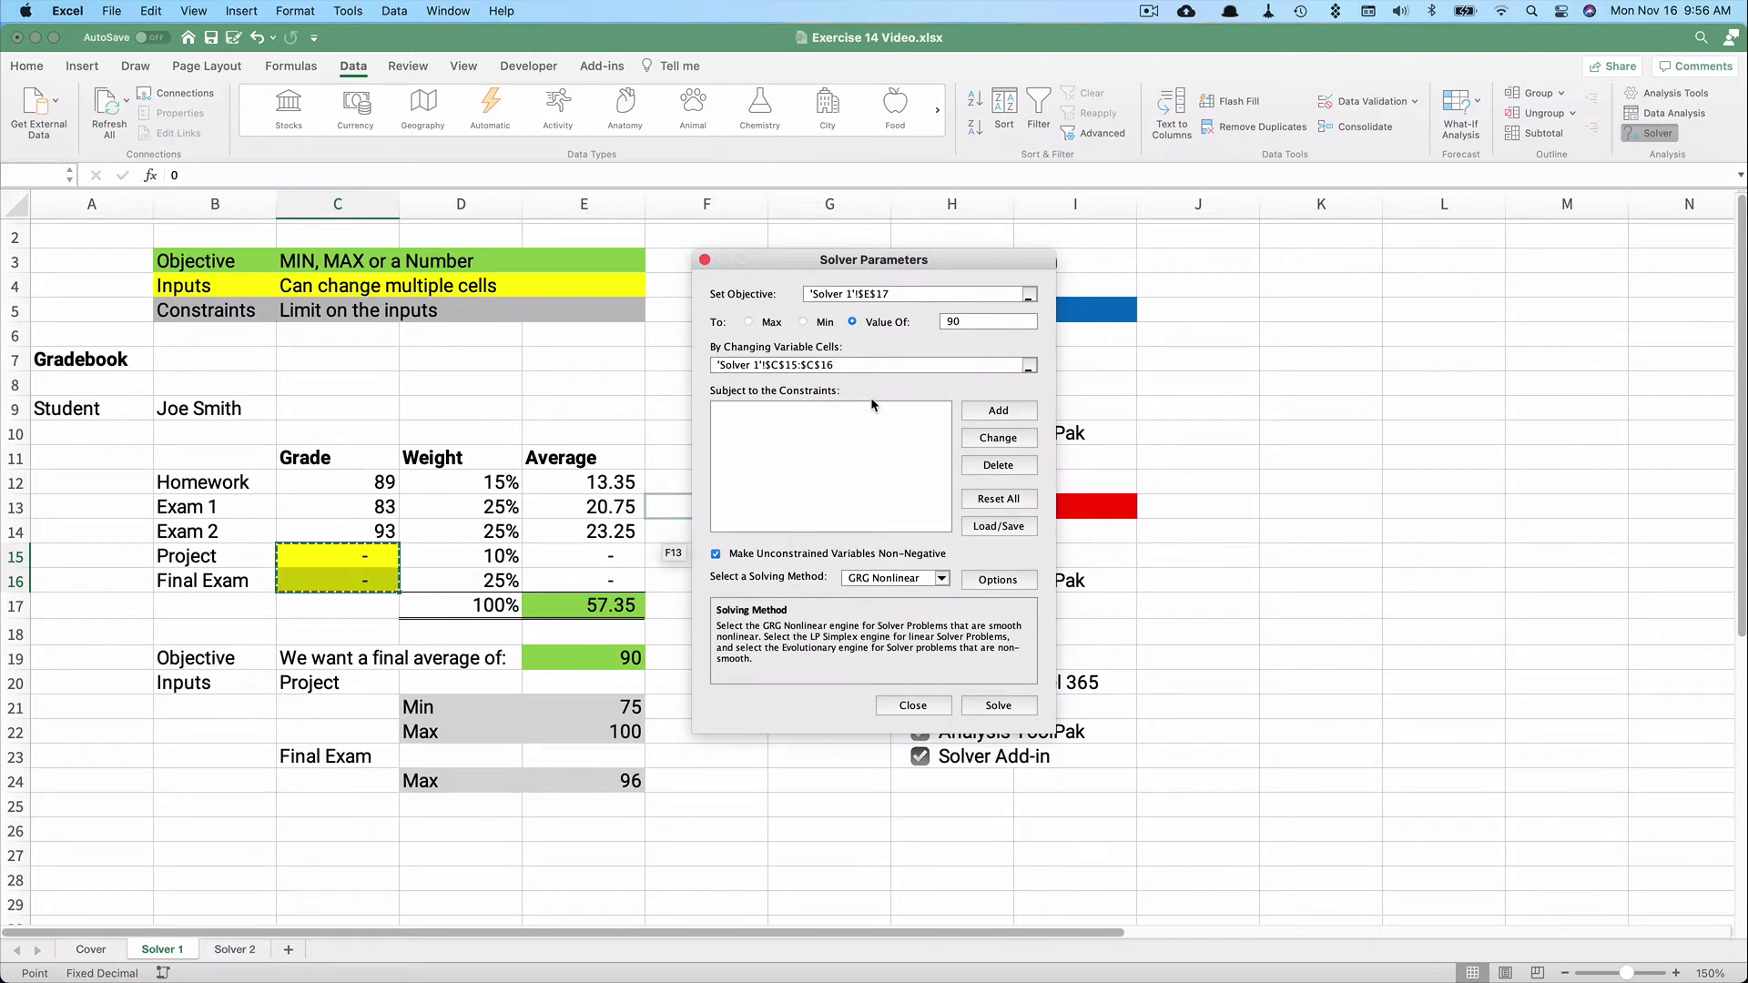
Add a Solver constraint limiting the Project grade in C15 to at most the maximum in E22
{"action": "left_click", "coordinate": [1000, 411]}
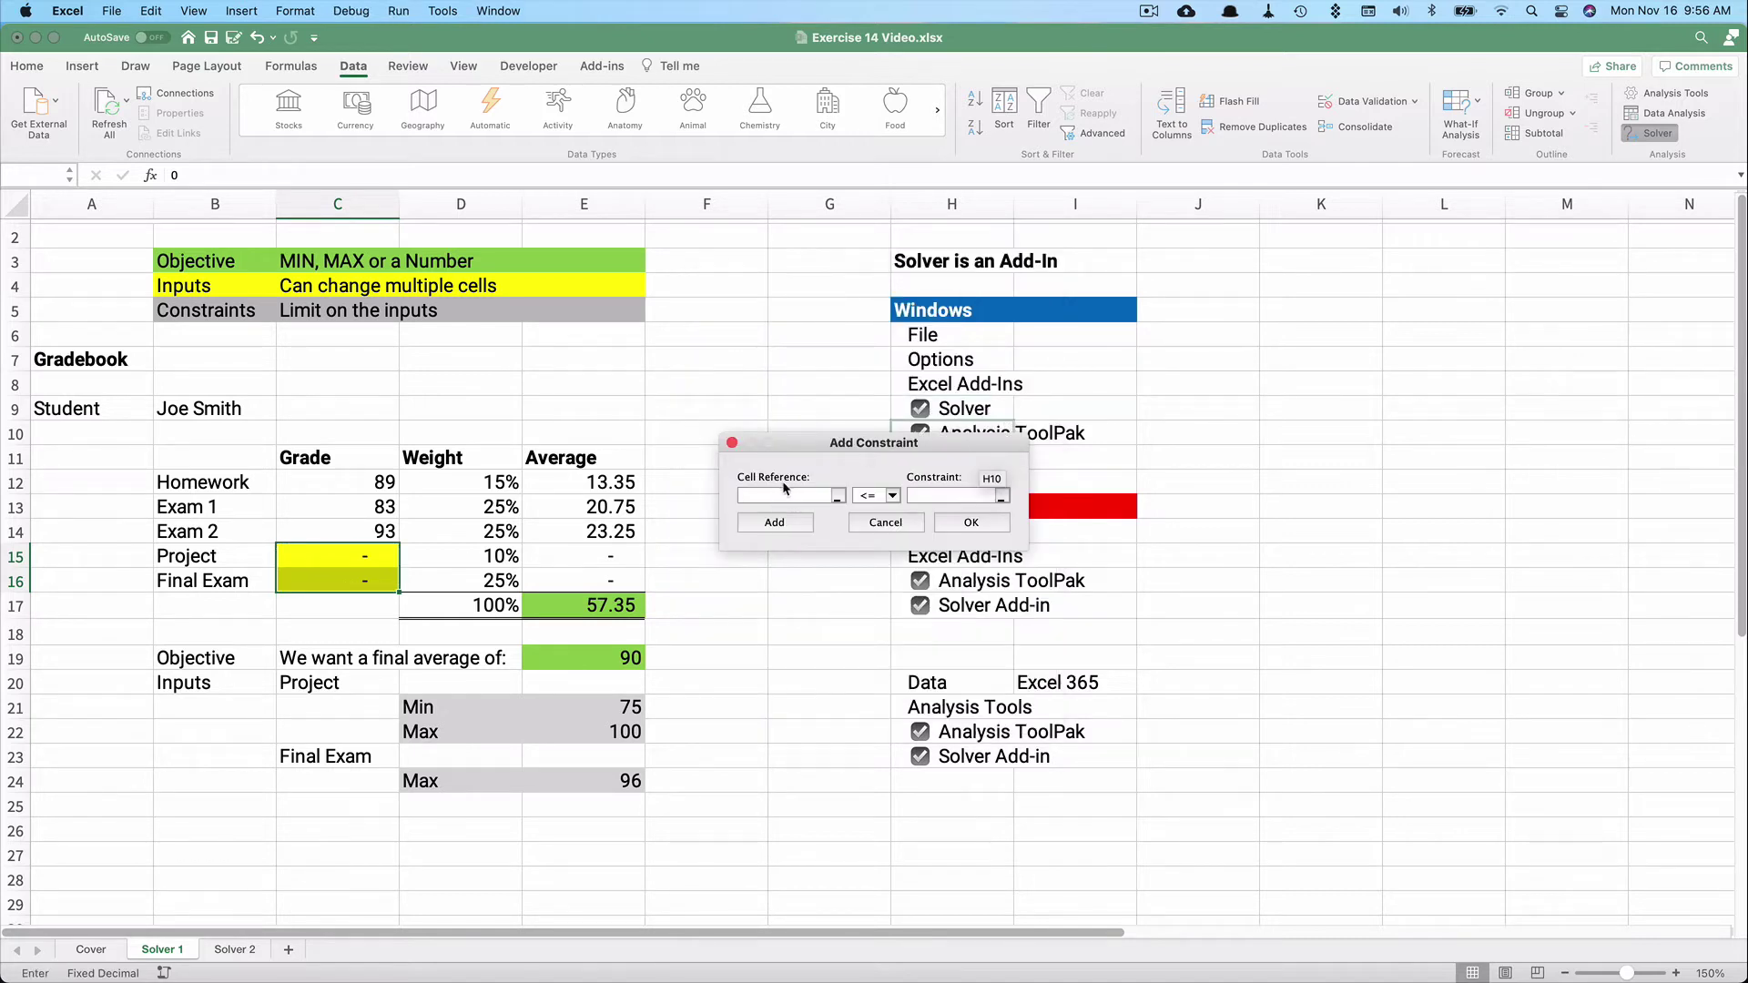
{"action": "left_click", "coordinate": [357, 556]}
{"action": "left_click", "coordinate": [357, 555]}
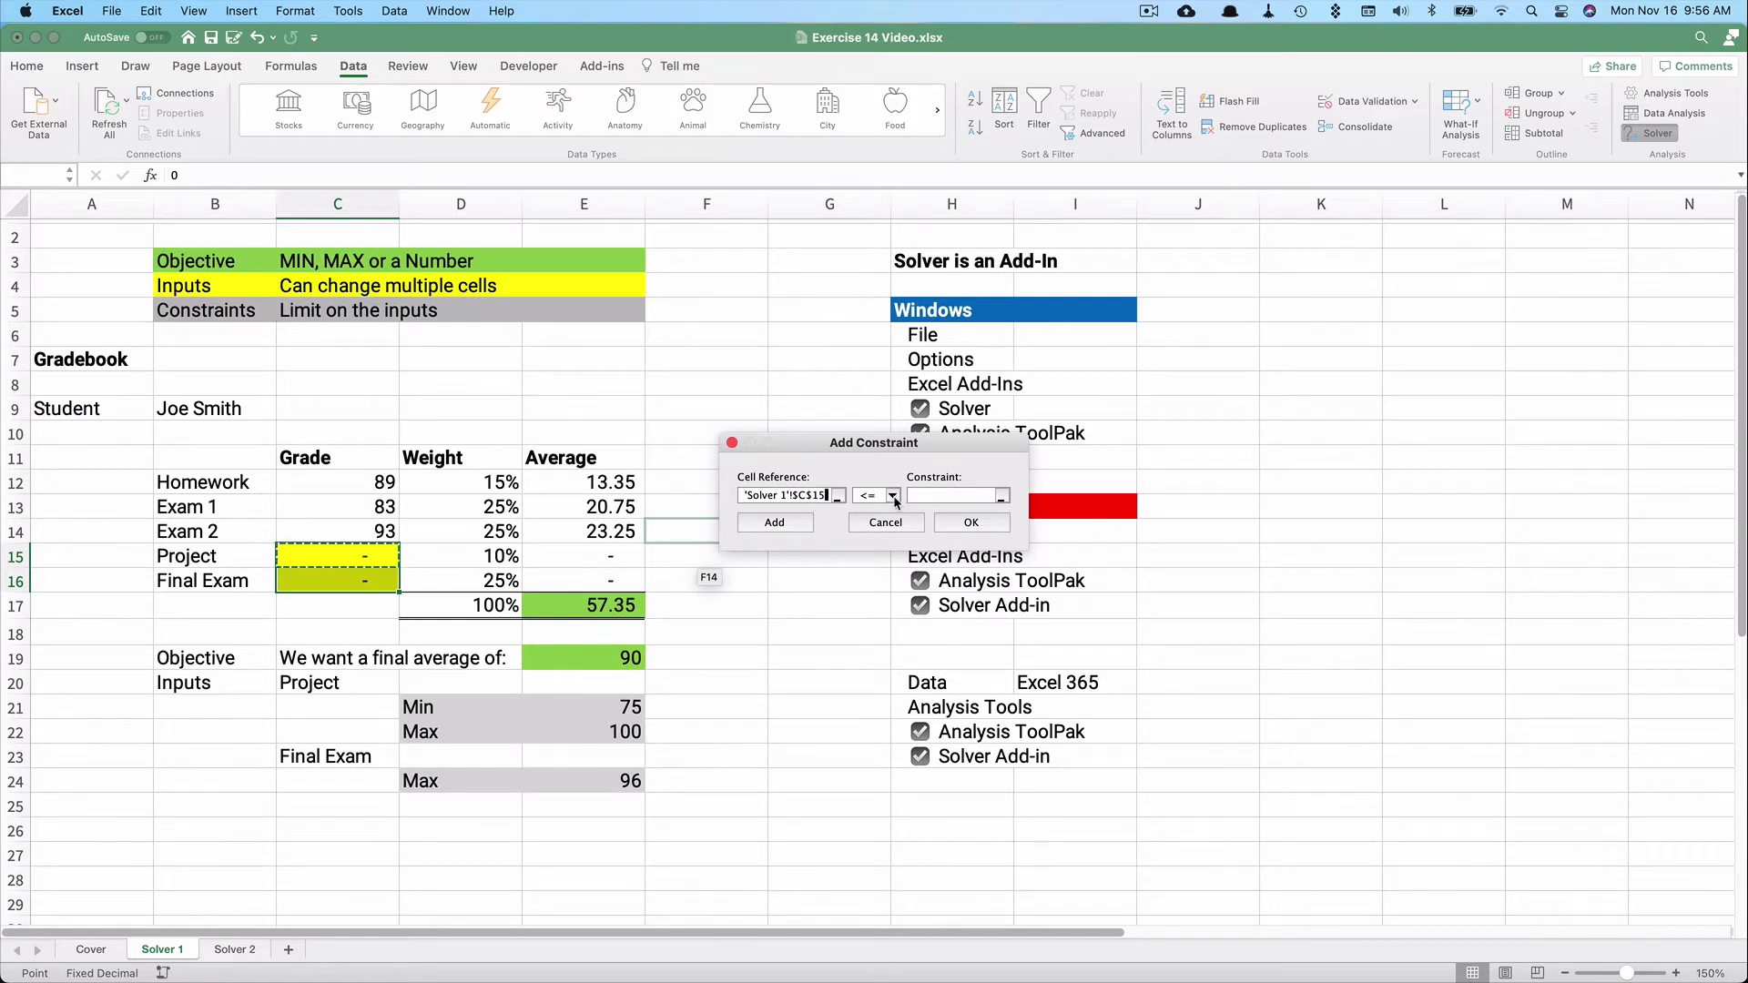
{"action": "left_click", "coordinate": [926, 494]}
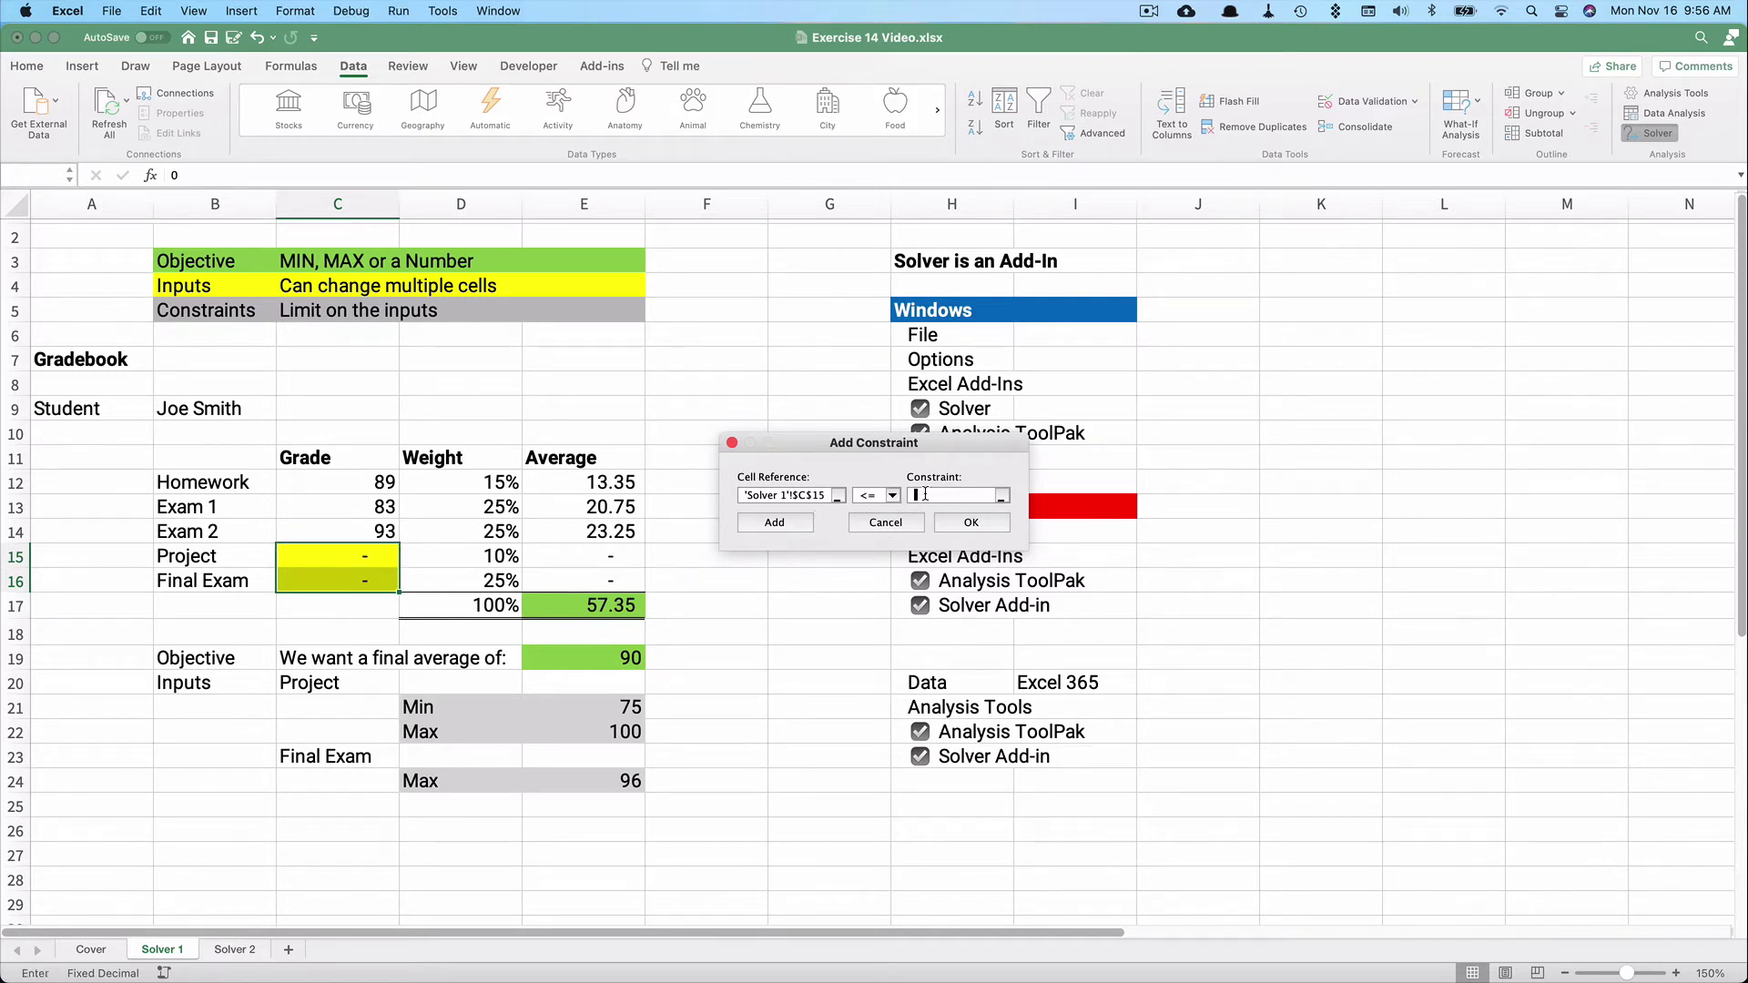
{"action": "left_click", "coordinate": [608, 732]}
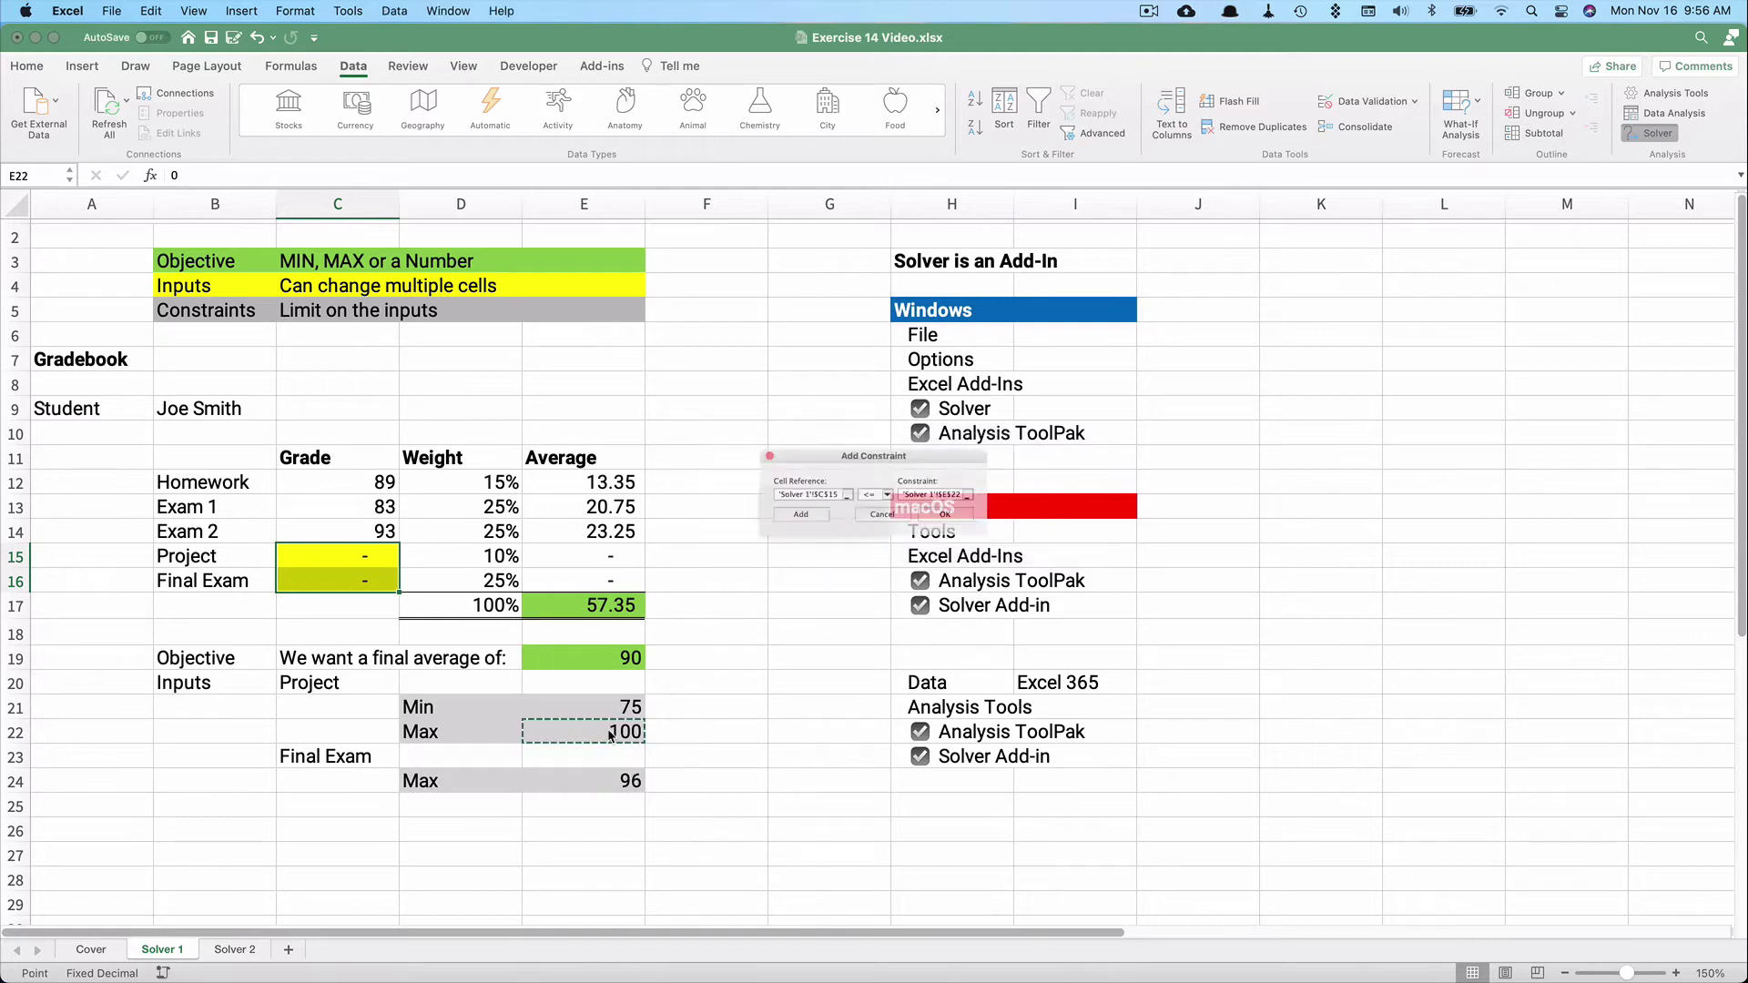
{"action": "left_click", "coordinate": [969, 523]}
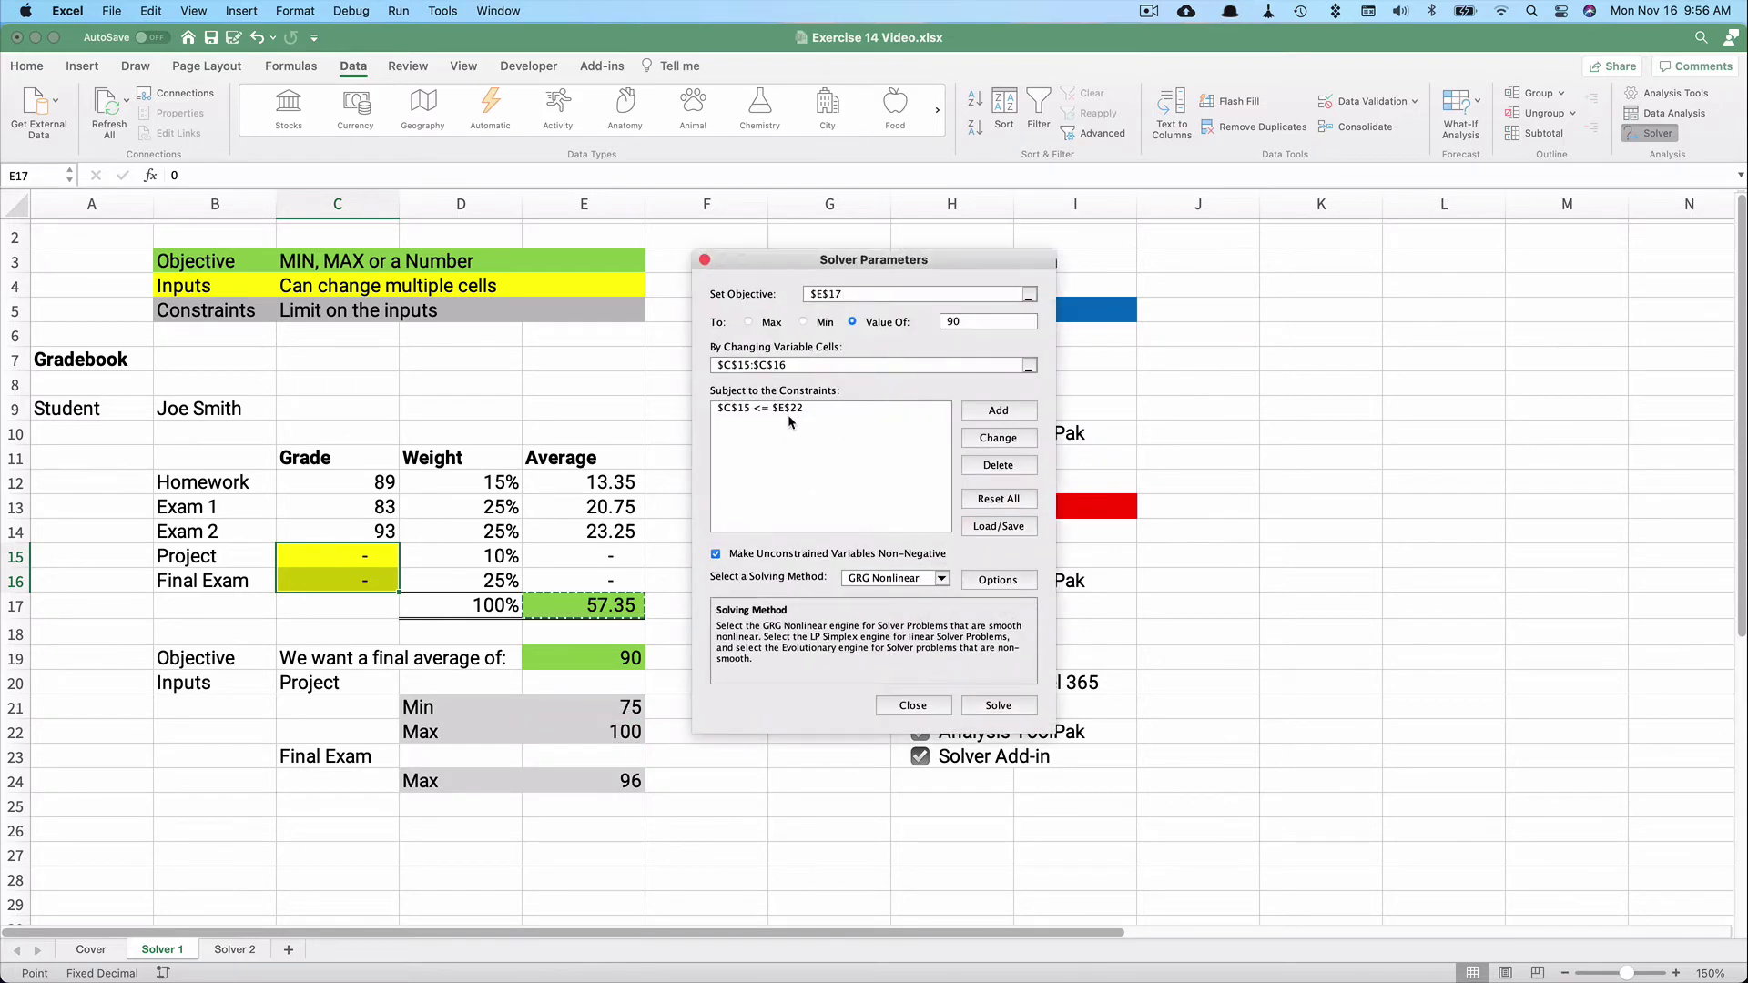
Add a Solver constraint requiring the Project grade in C15 to be at least (>=) the minimum in E21
{"action": "left_click", "coordinate": [999, 411]}
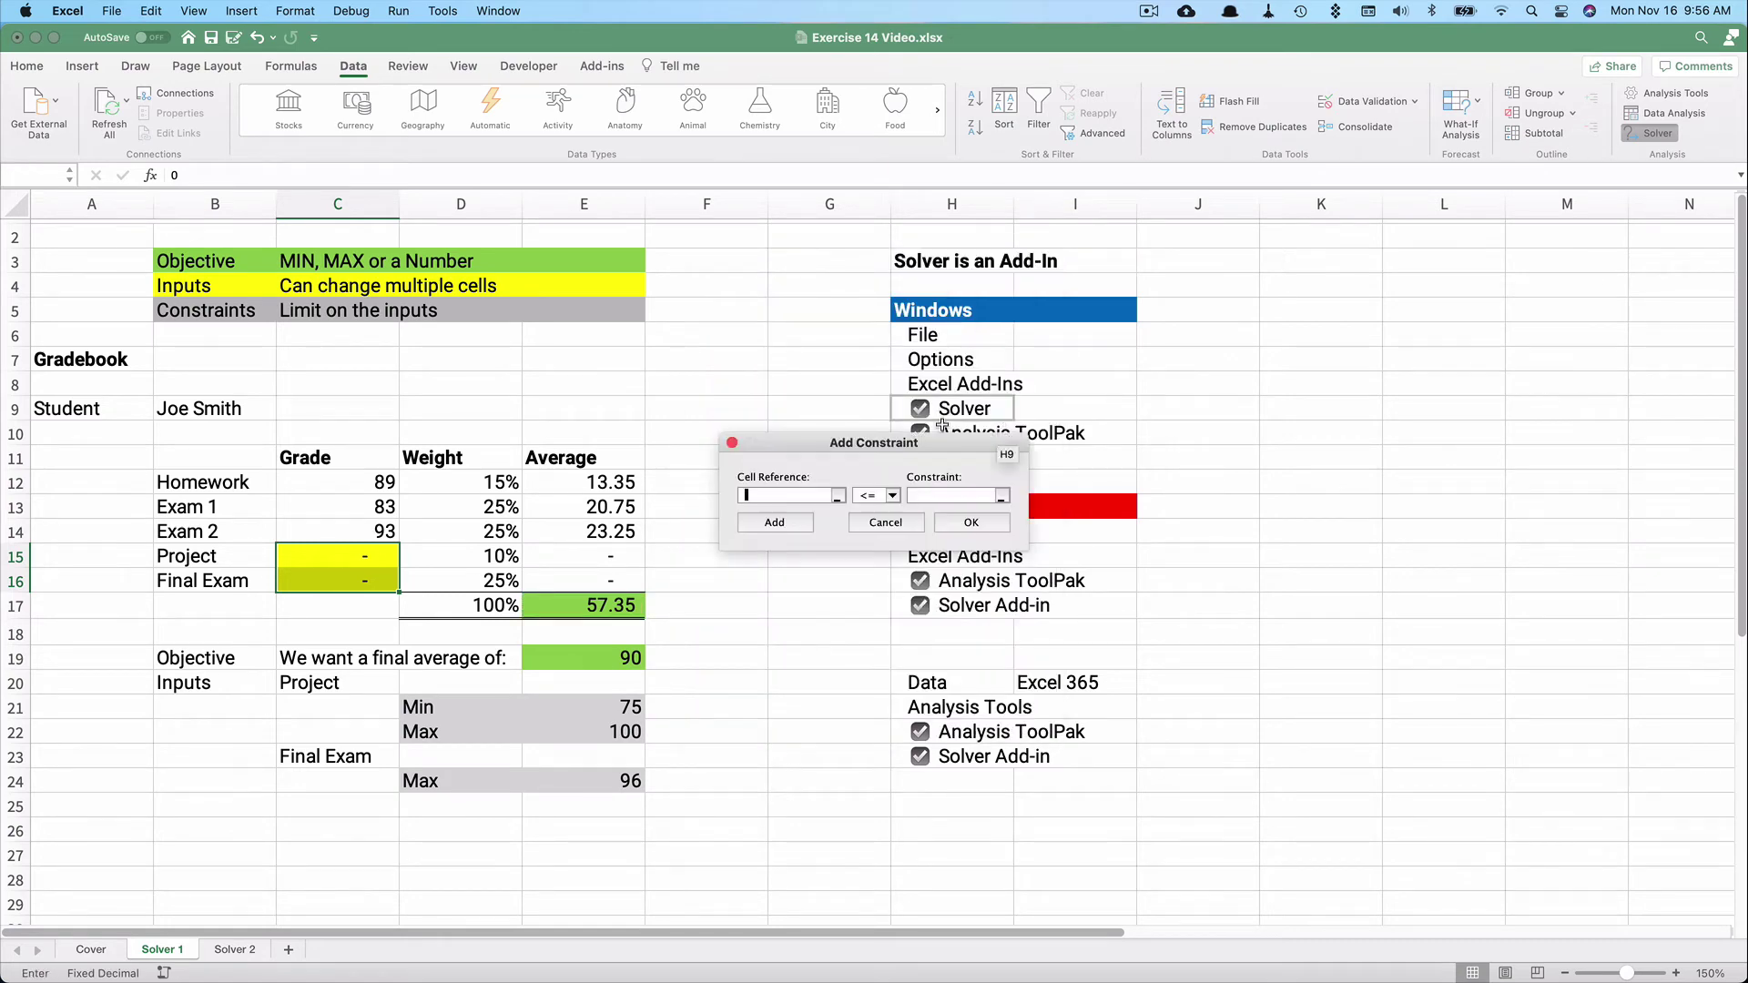
{"action": "left_click", "coordinate": [354, 562]}
{"action": "left_click", "coordinate": [893, 496]}
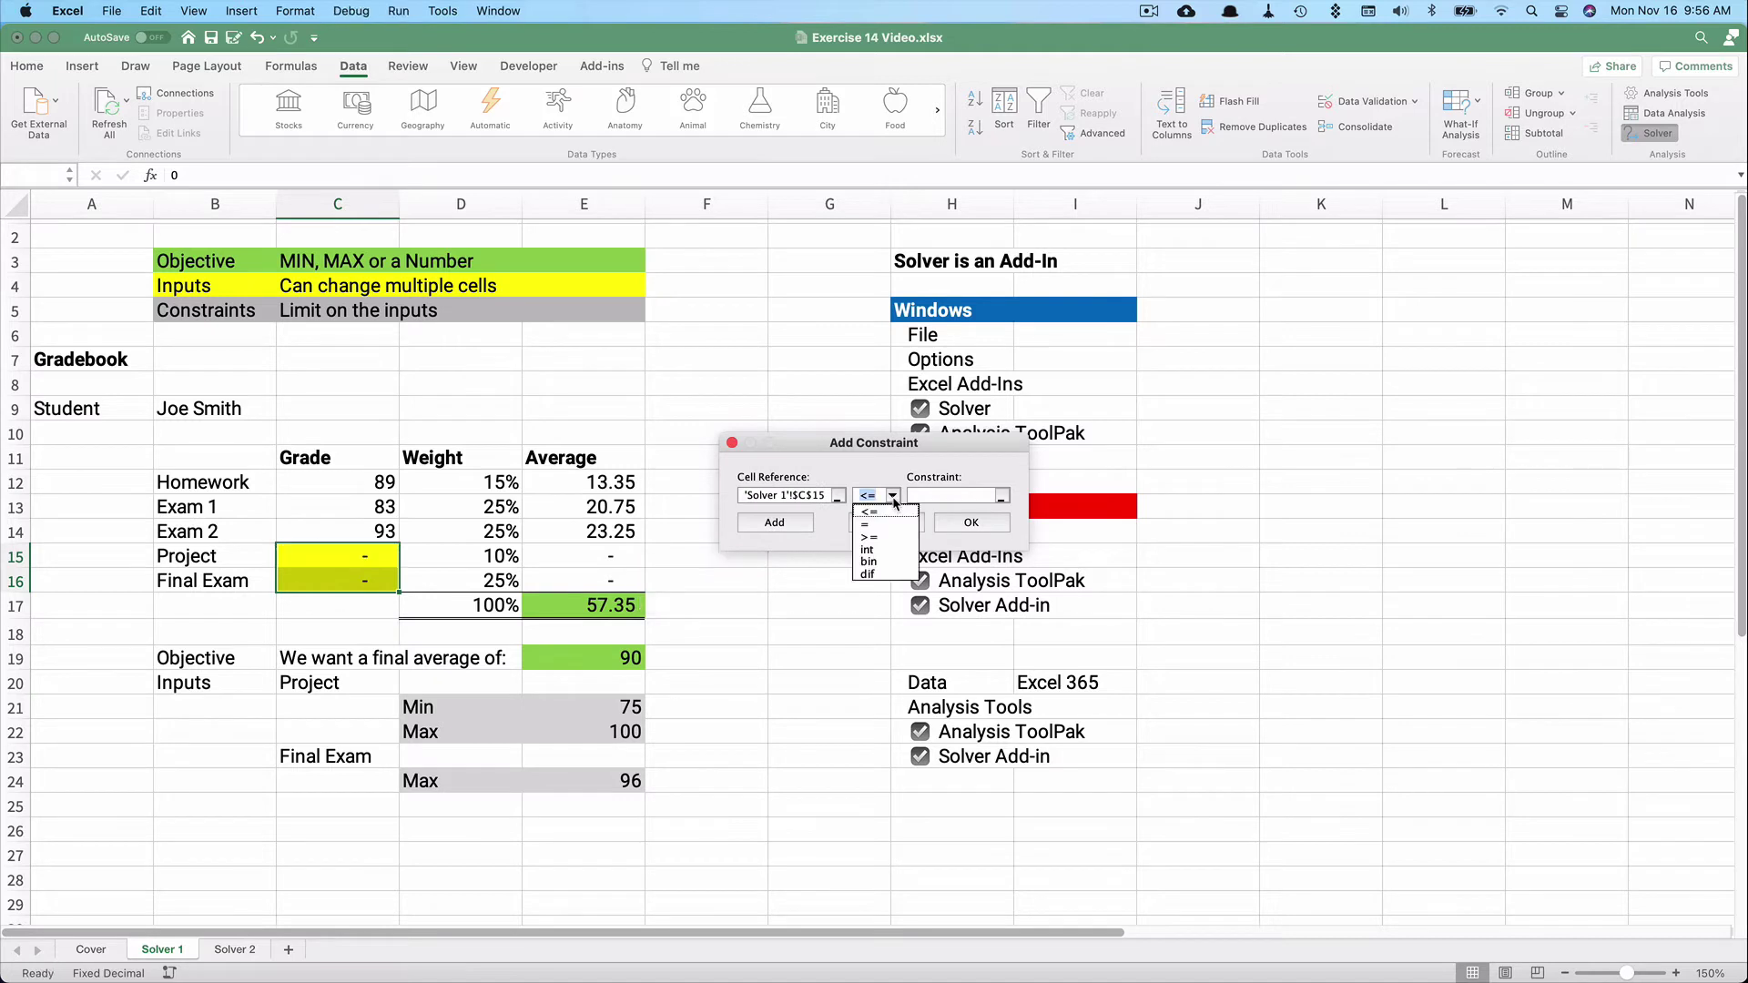
{"action": "left_click", "coordinate": [887, 533]}
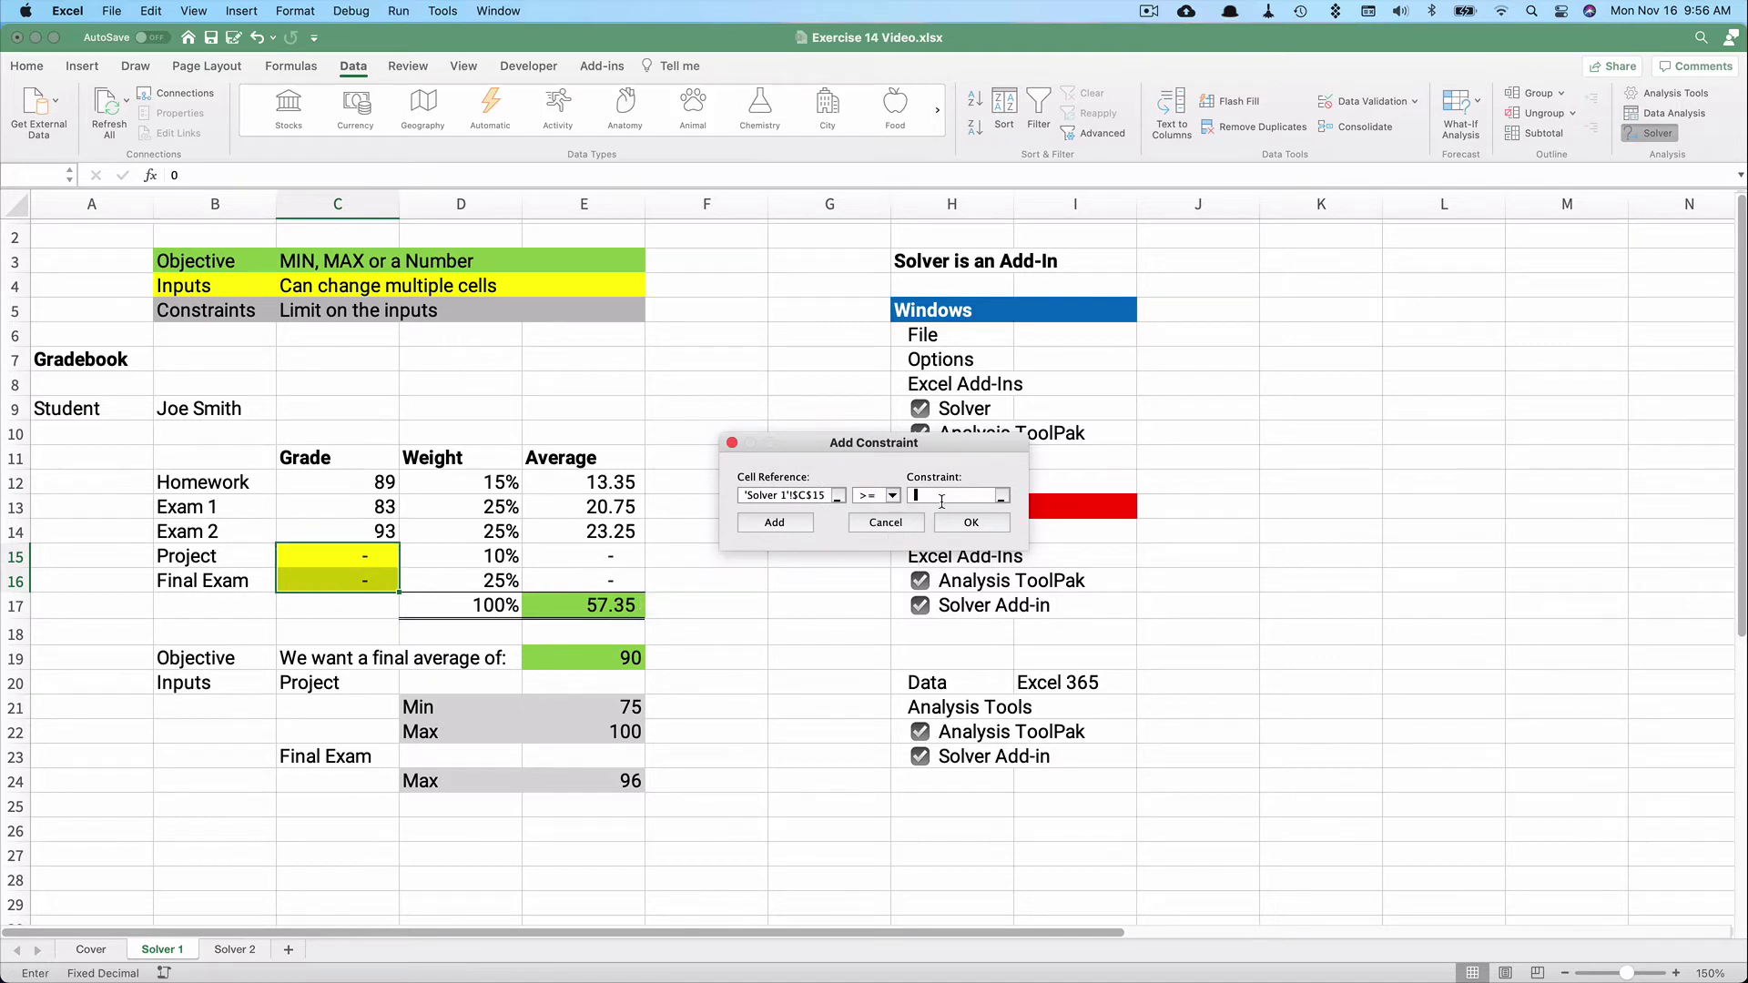
{"action": "left_click", "coordinate": [619, 709]}
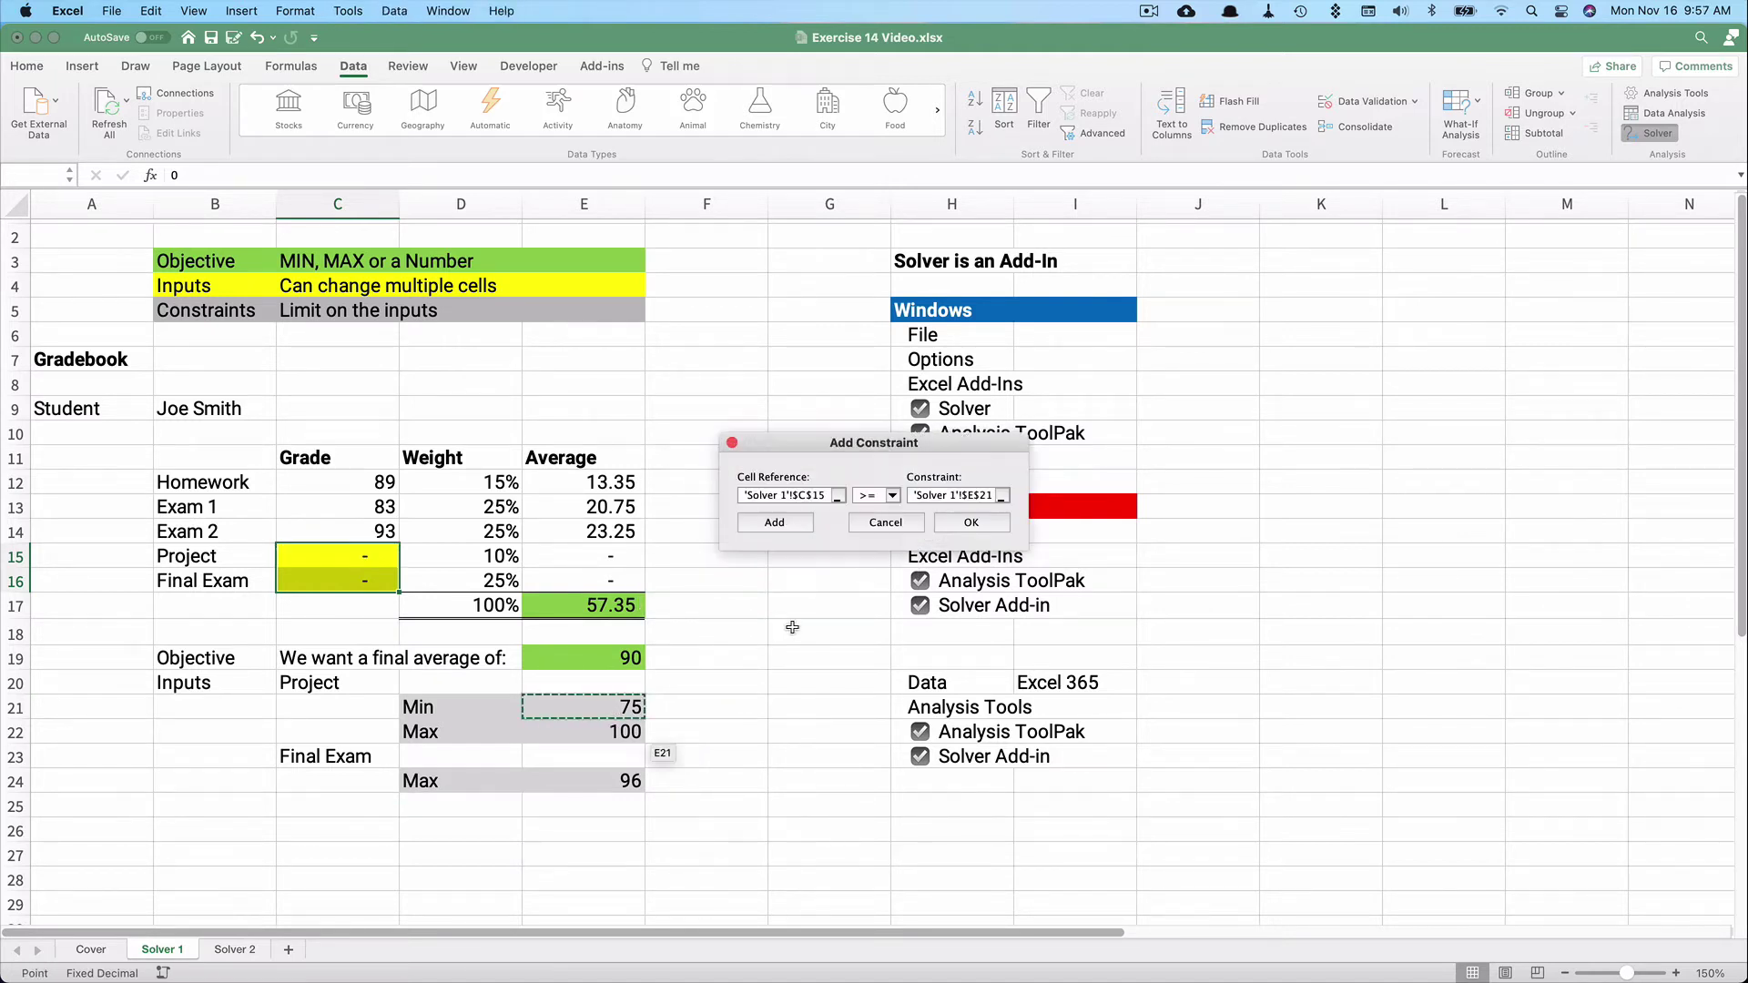
{"action": "left_click", "coordinate": [964, 527]}
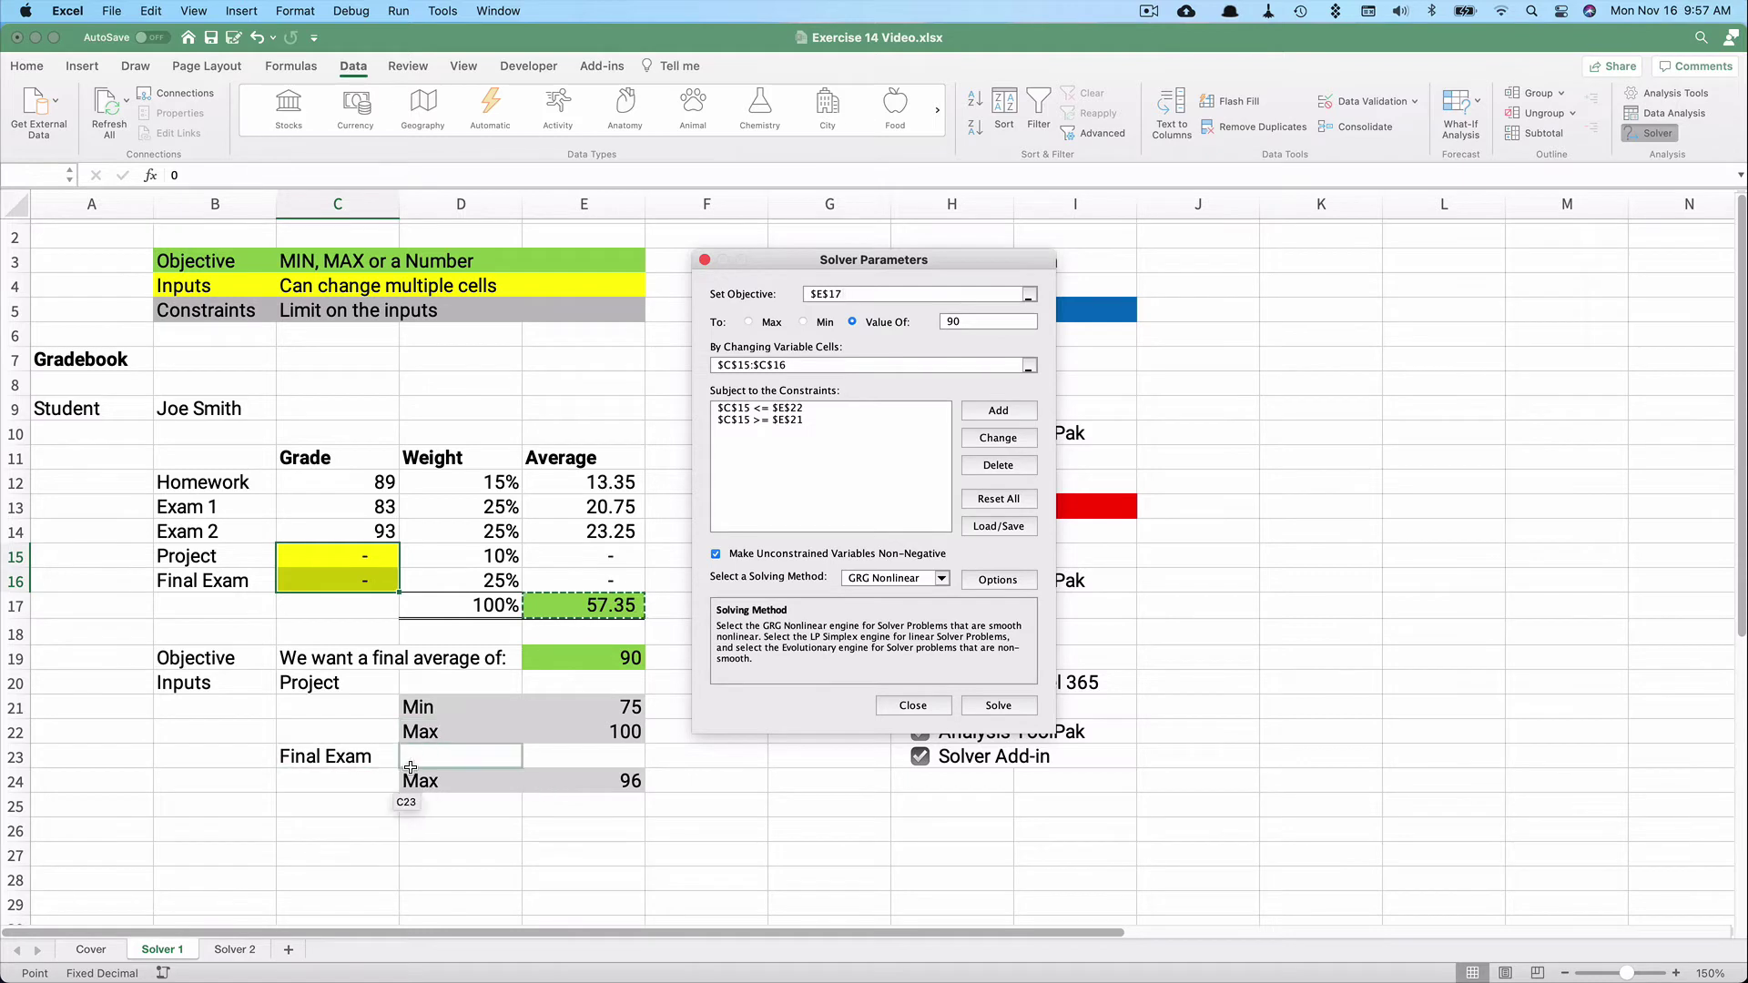
Add a Solver constraint keeping the Final Exam grade in C16 less than or equal to the maximum in E24
{"action": "left_click", "coordinate": [996, 411]}
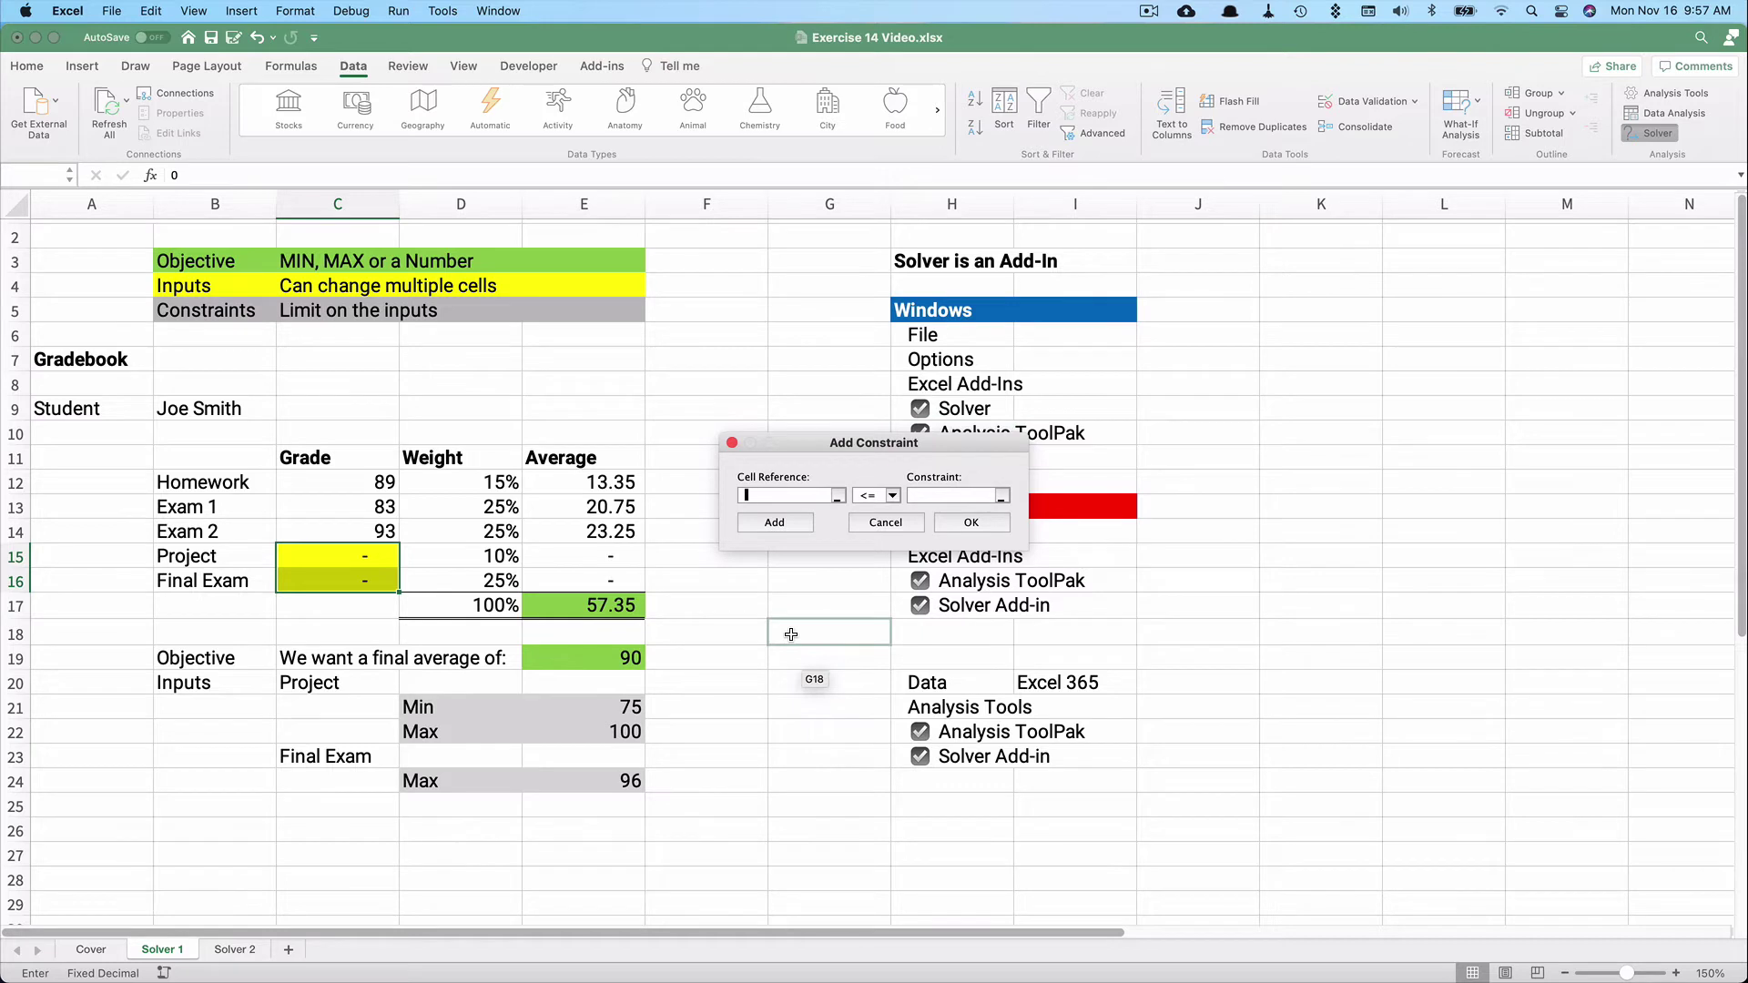
{"action": "left_click", "coordinate": [361, 587]}
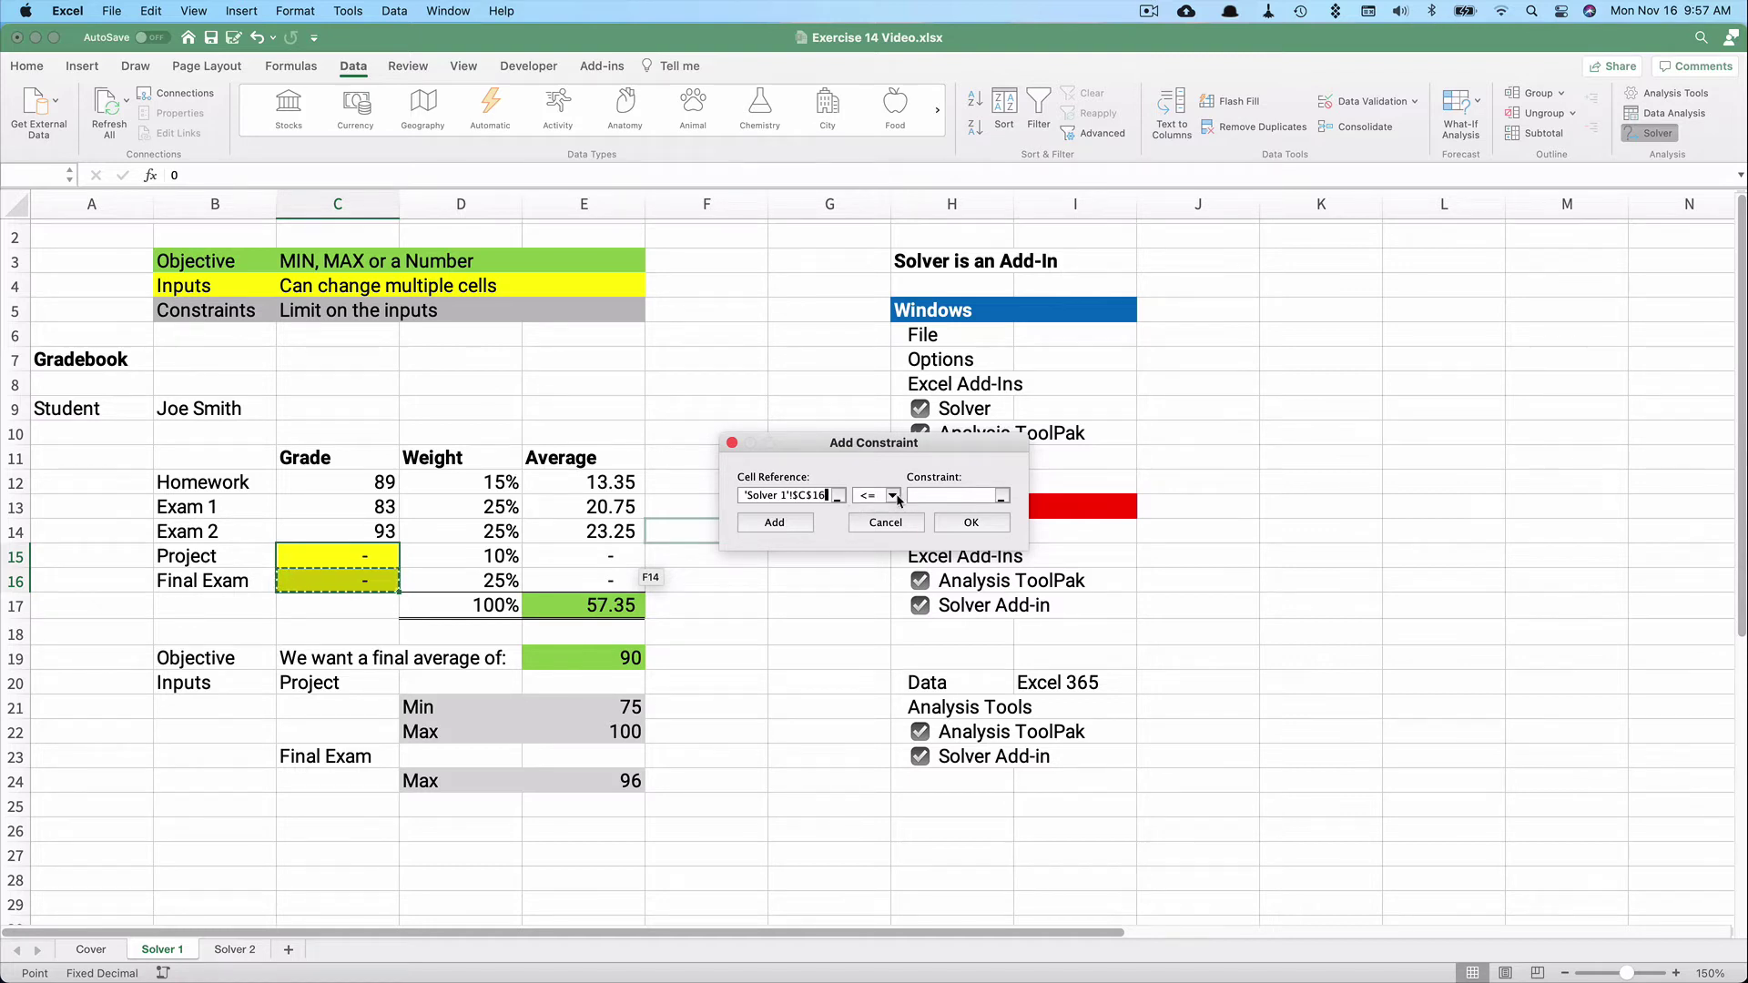
{"action": "left_click", "coordinate": [893, 496]}
{"action": "left_click", "coordinate": [893, 511]}
{"action": "left_click", "coordinate": [915, 494]}
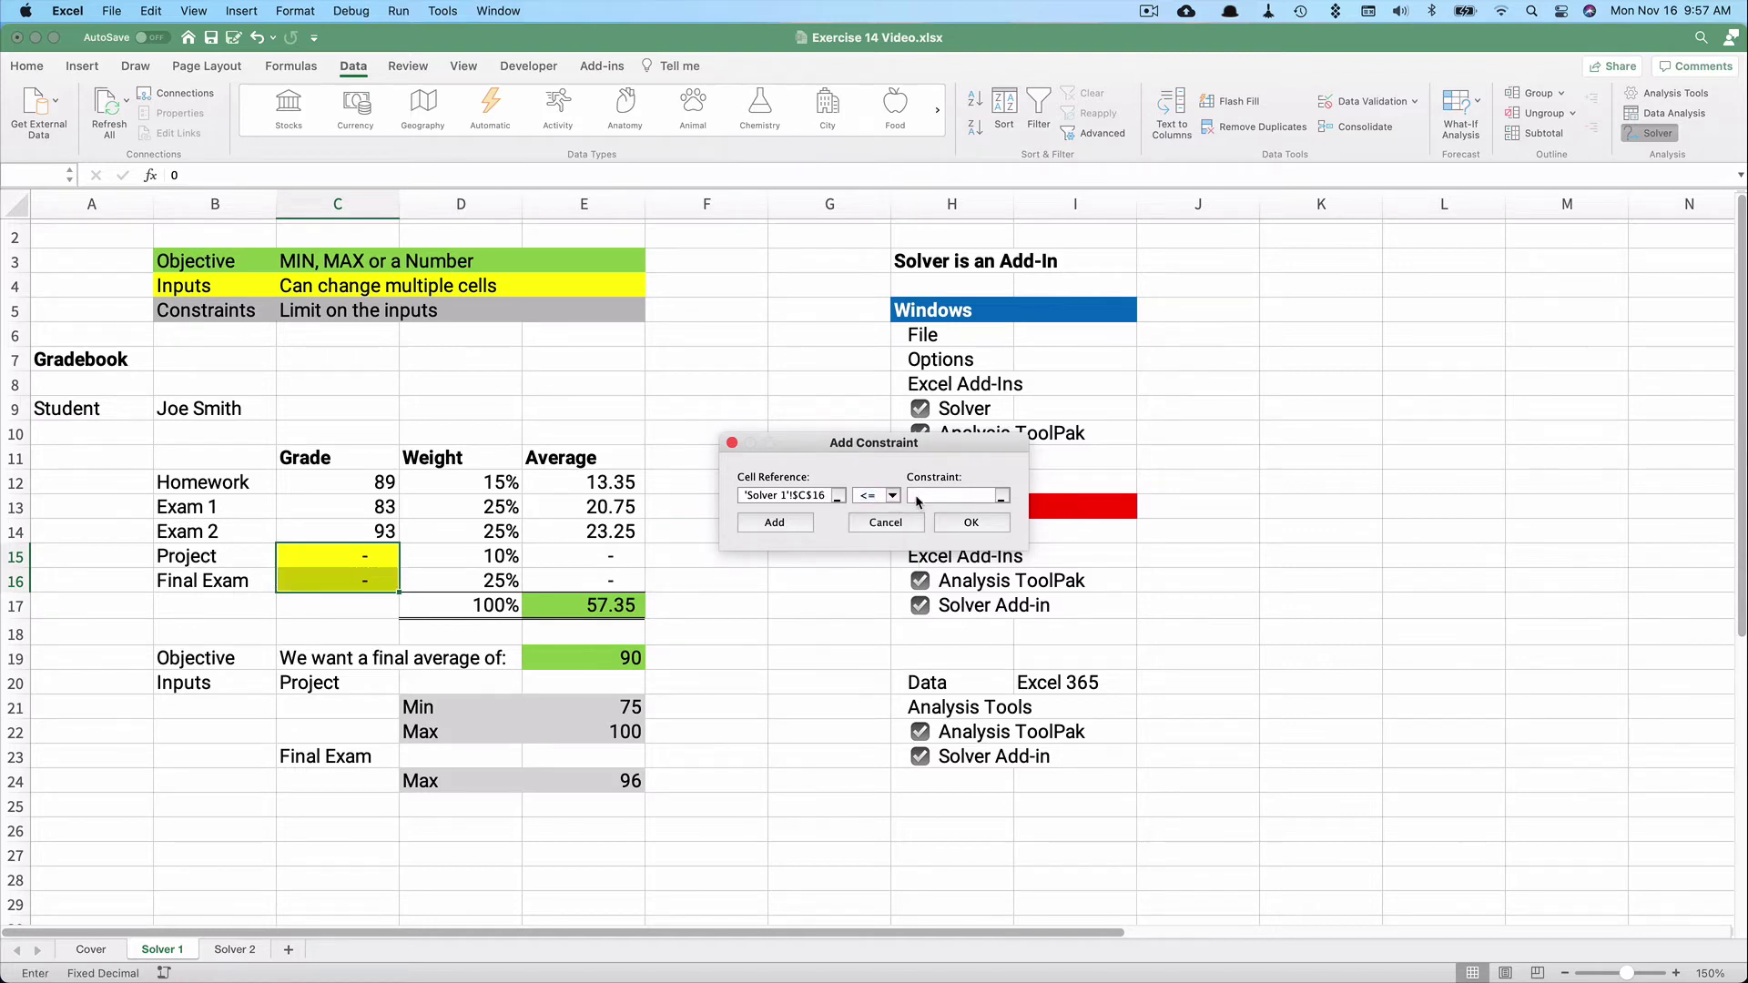
{"action": "left_click", "coordinate": [633, 780]}
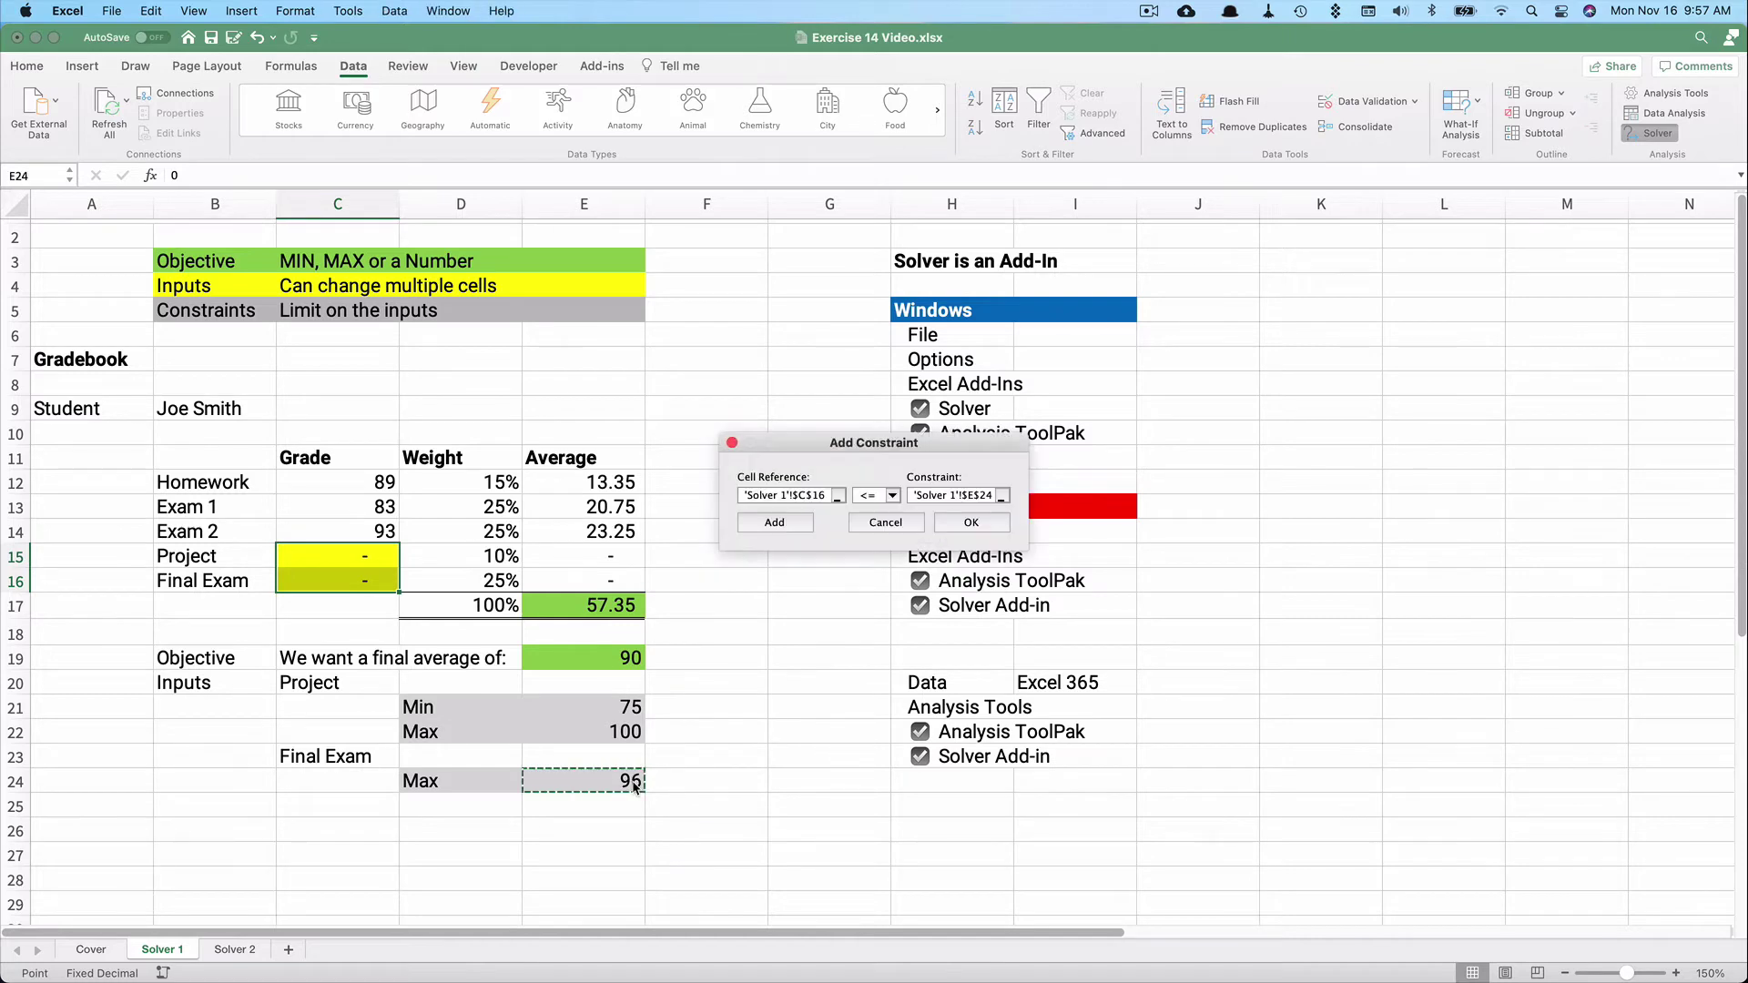
{"action": "left_click", "coordinate": [967, 524]}
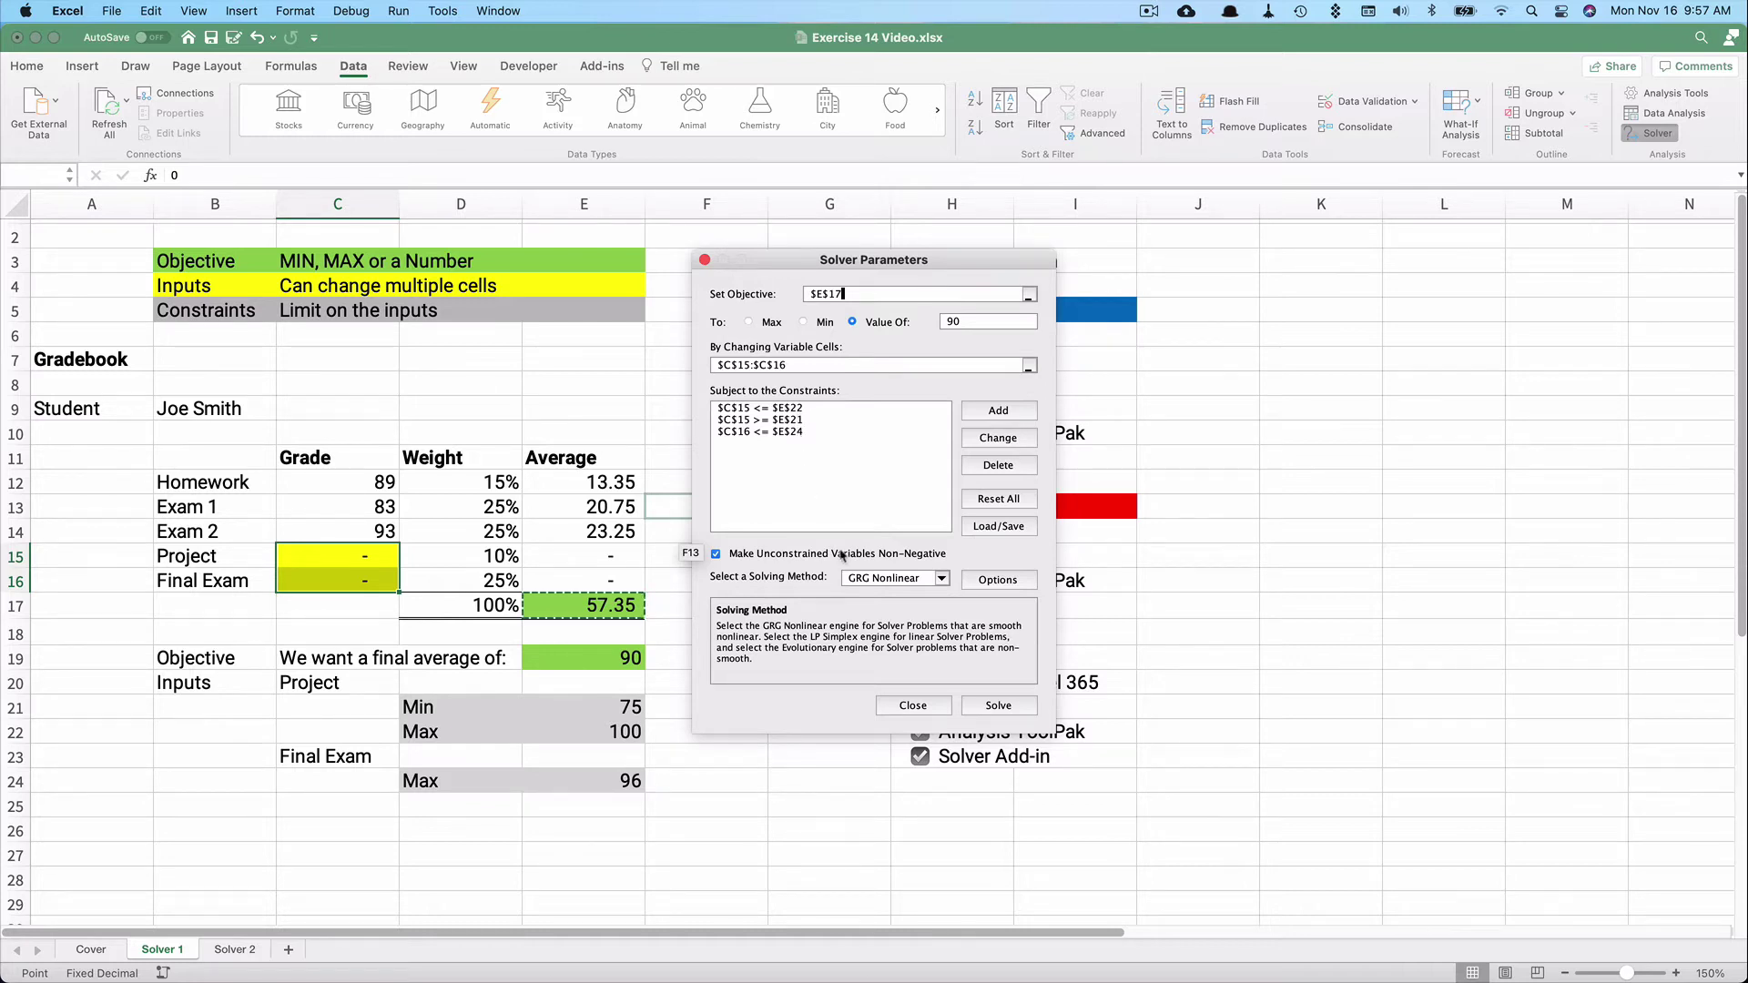
Solve the model with the GRG Nonlinear method and keep the Solver solution
{"action": "left_click", "coordinate": [942, 584]}
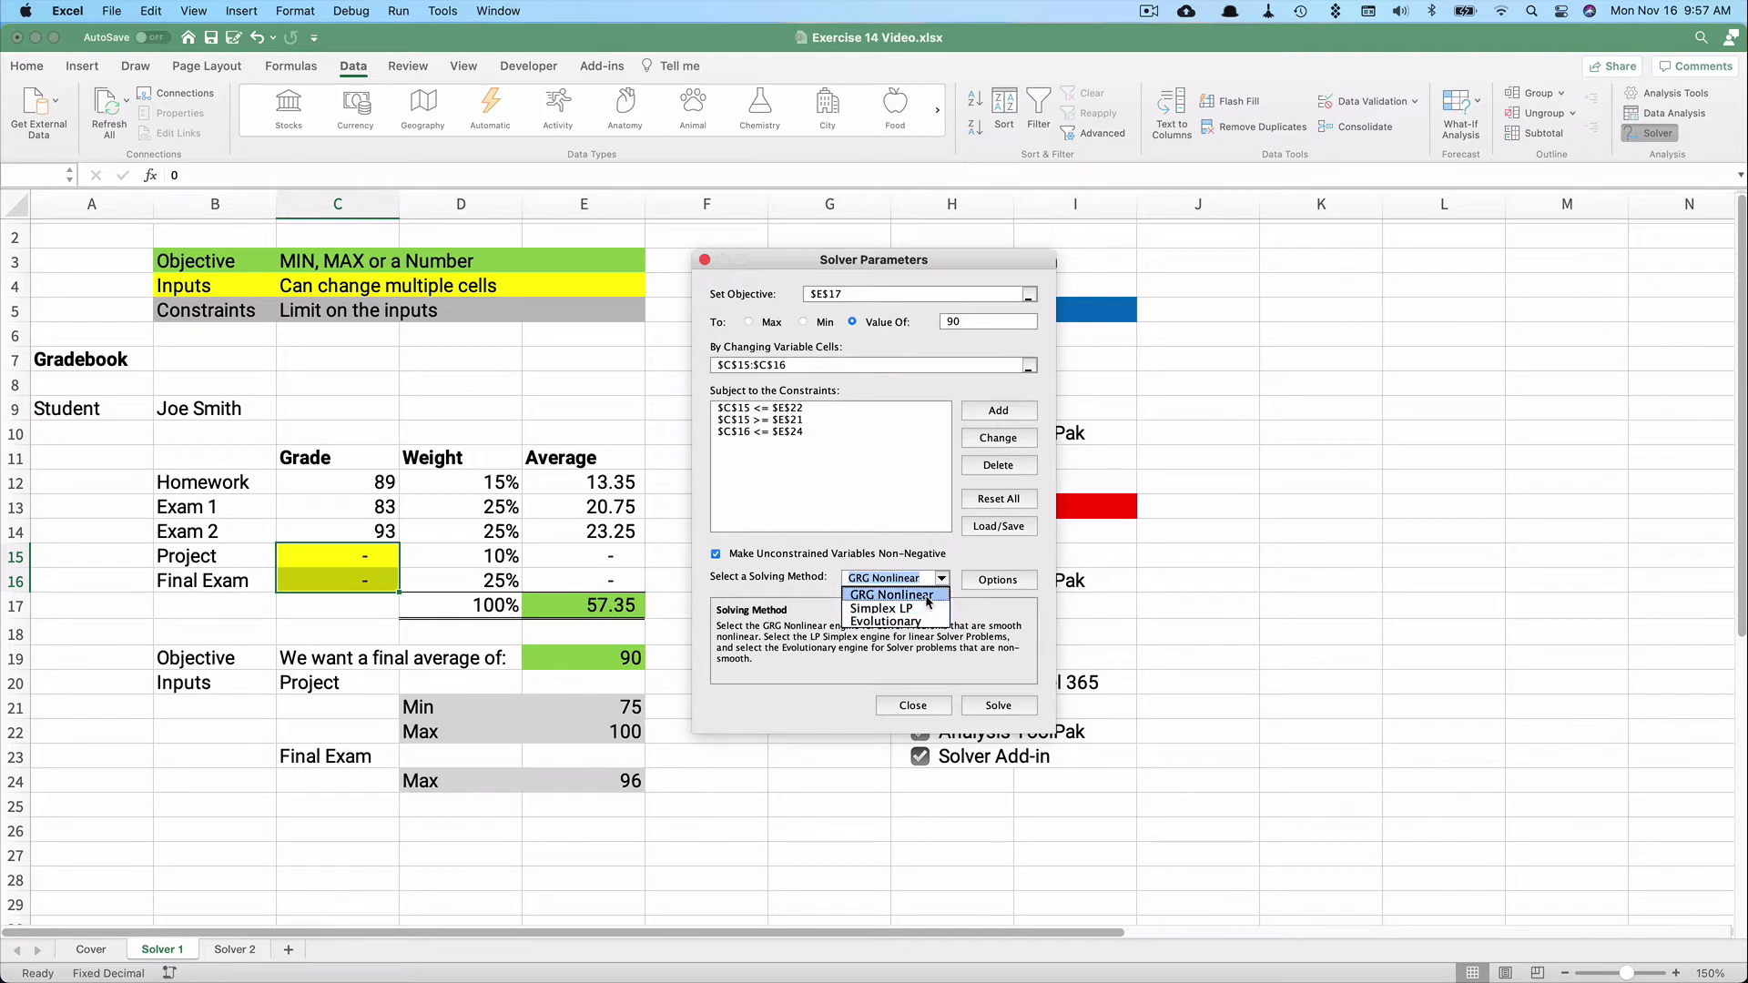
{"action": "left_click", "coordinate": [929, 602]}
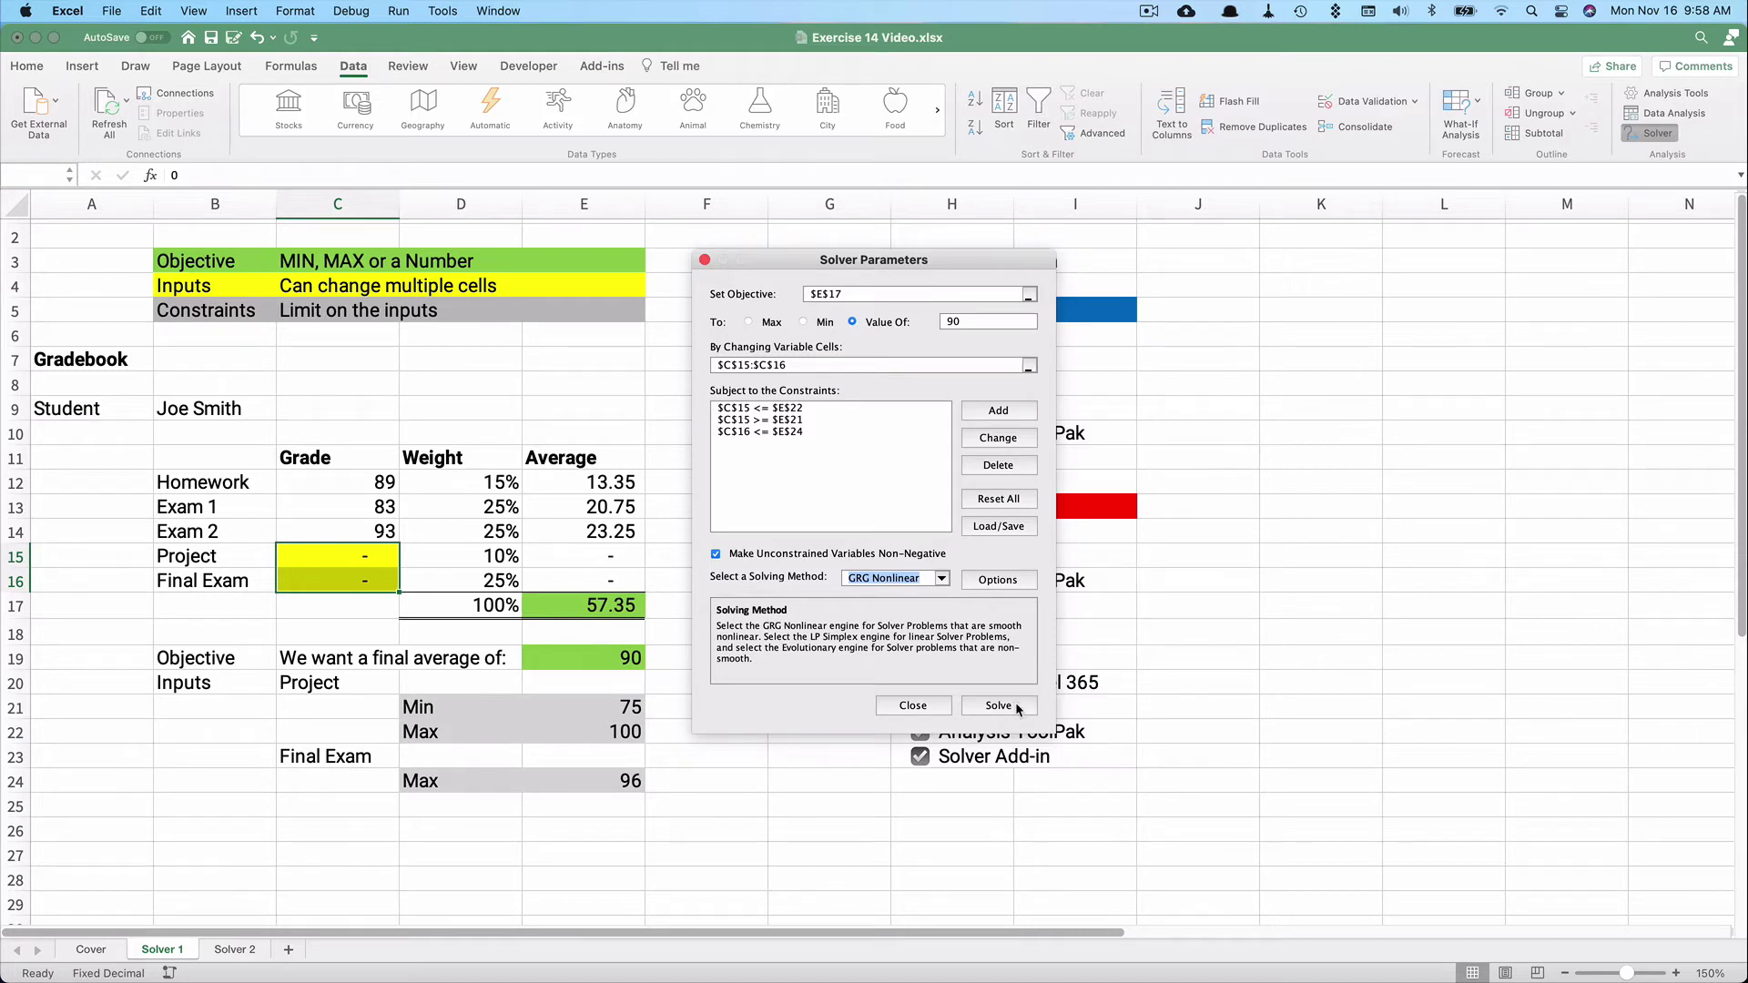
{"action": "left_click", "coordinate": [1006, 713]}
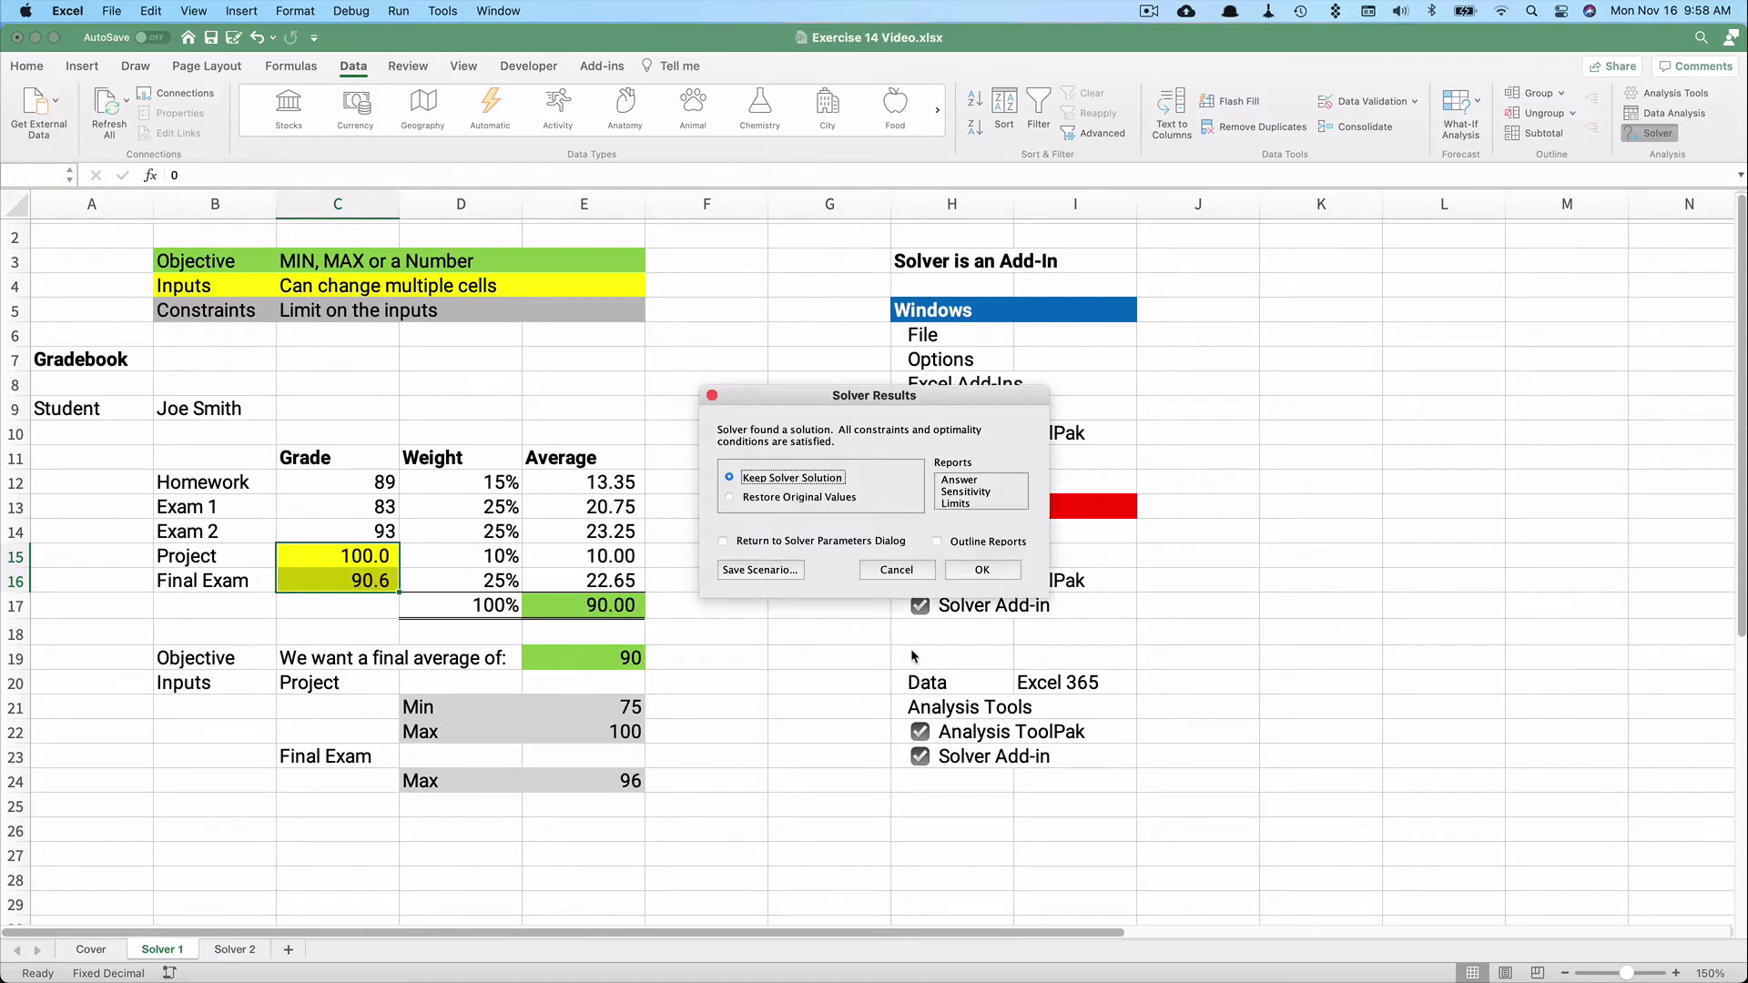
{"action": "left_click", "coordinate": [984, 570]}
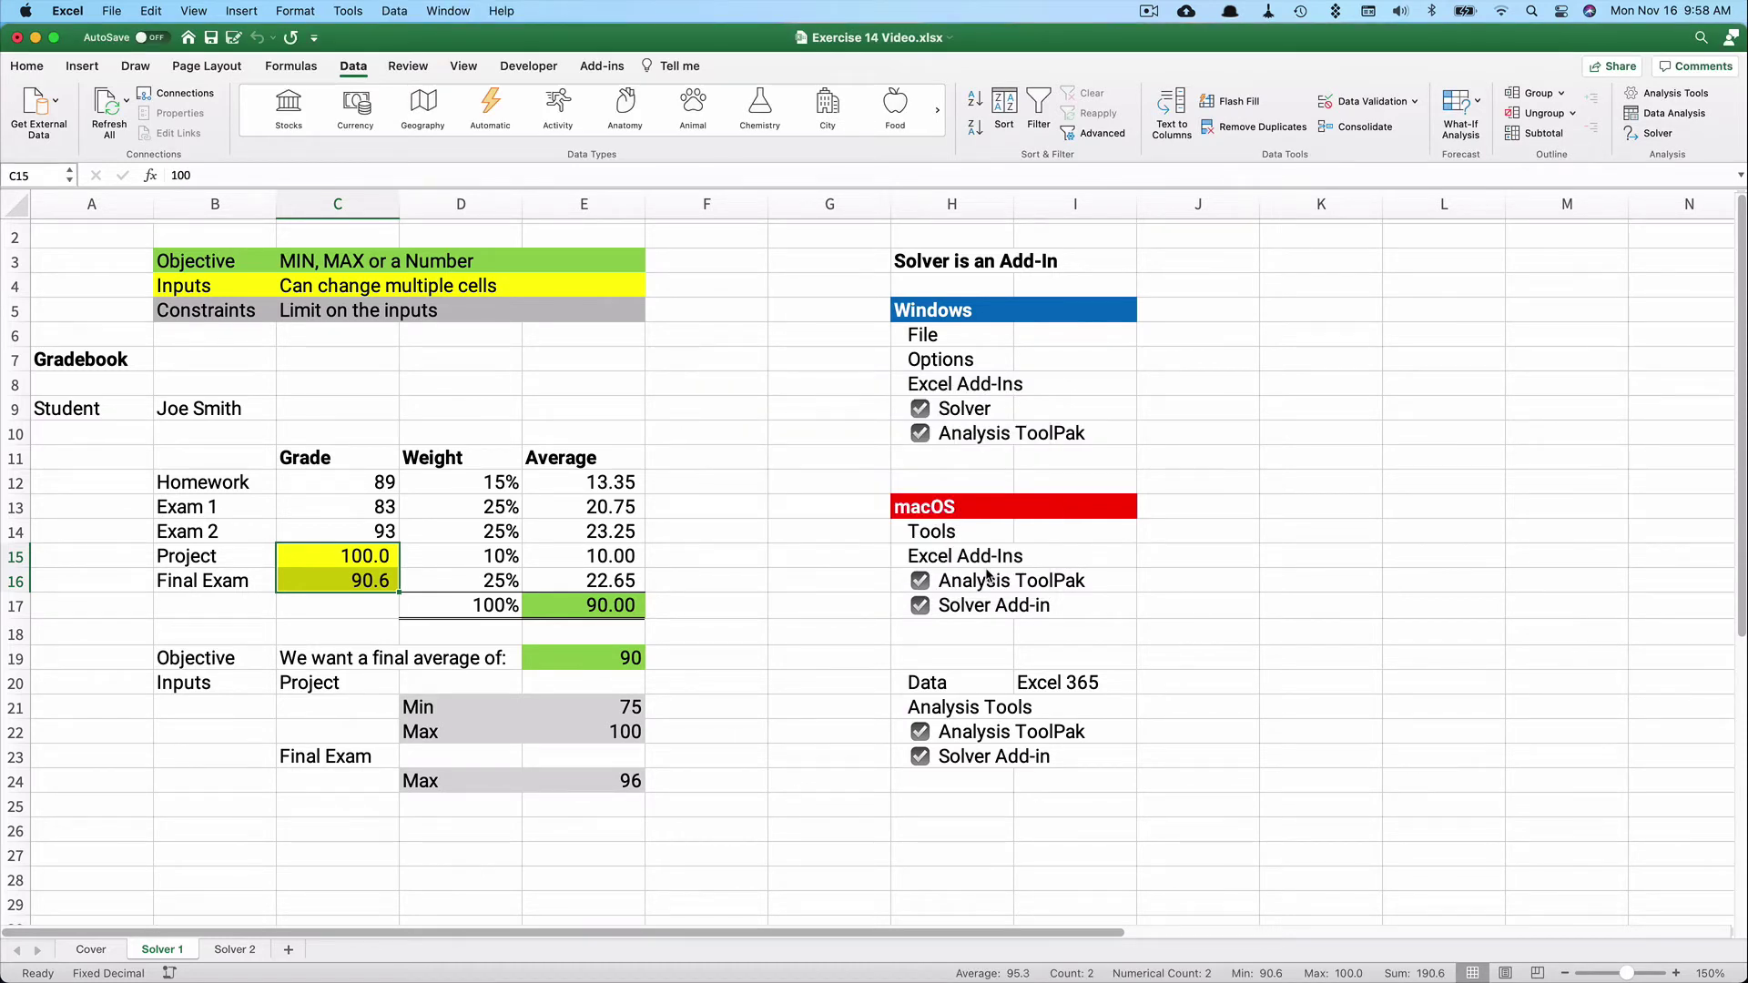
Examine the solved Project grade in C15 and Final Exam grade in C16
{"action": "left_click", "coordinate": [353, 560]}
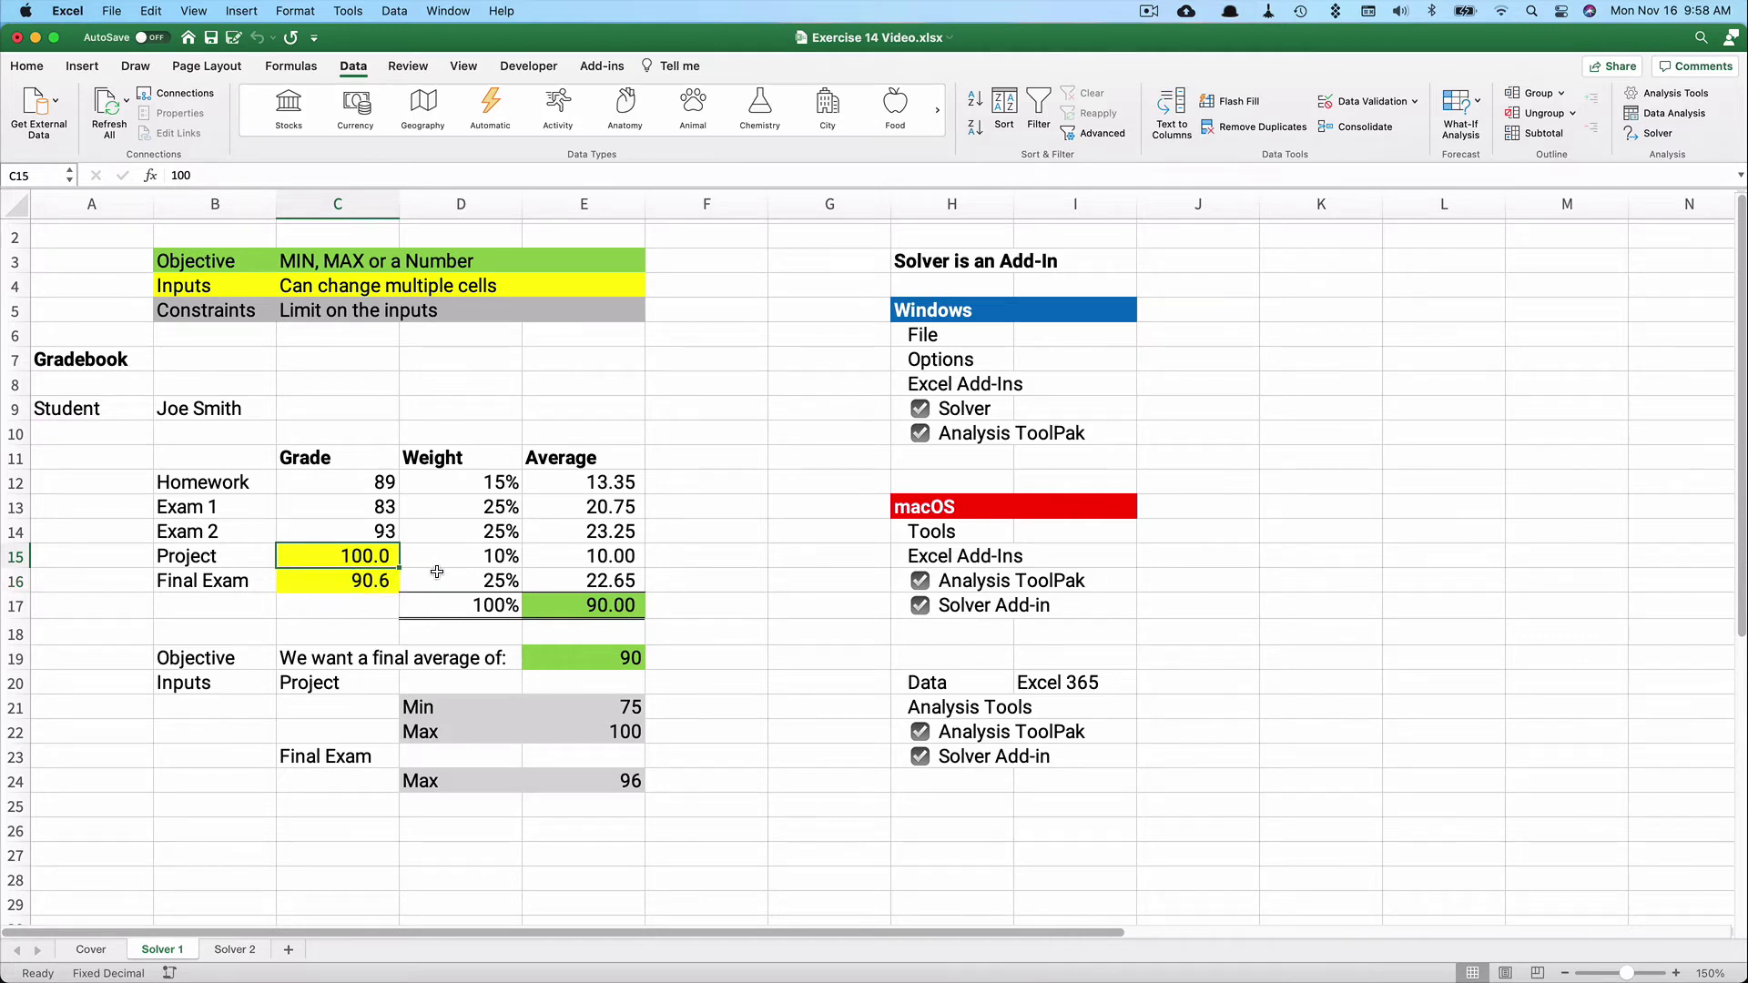
{"action": "left_click", "coordinate": [375, 587]}
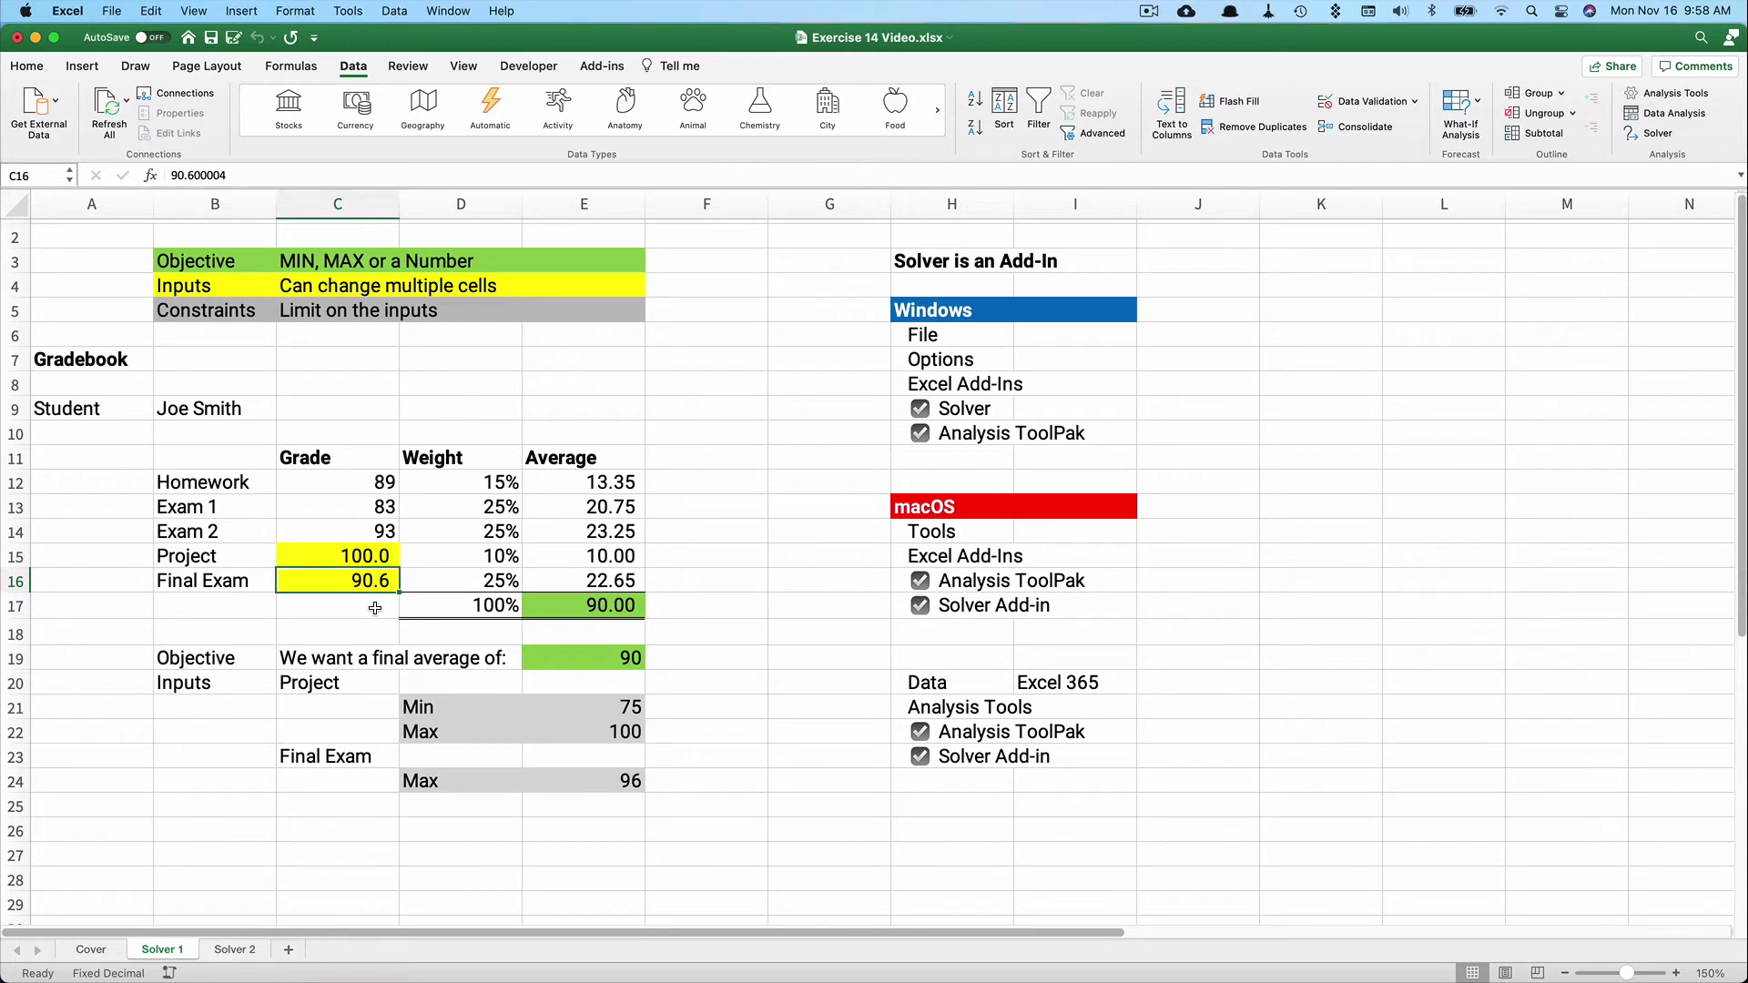
{"action": "left_click", "coordinate": [358, 559]}
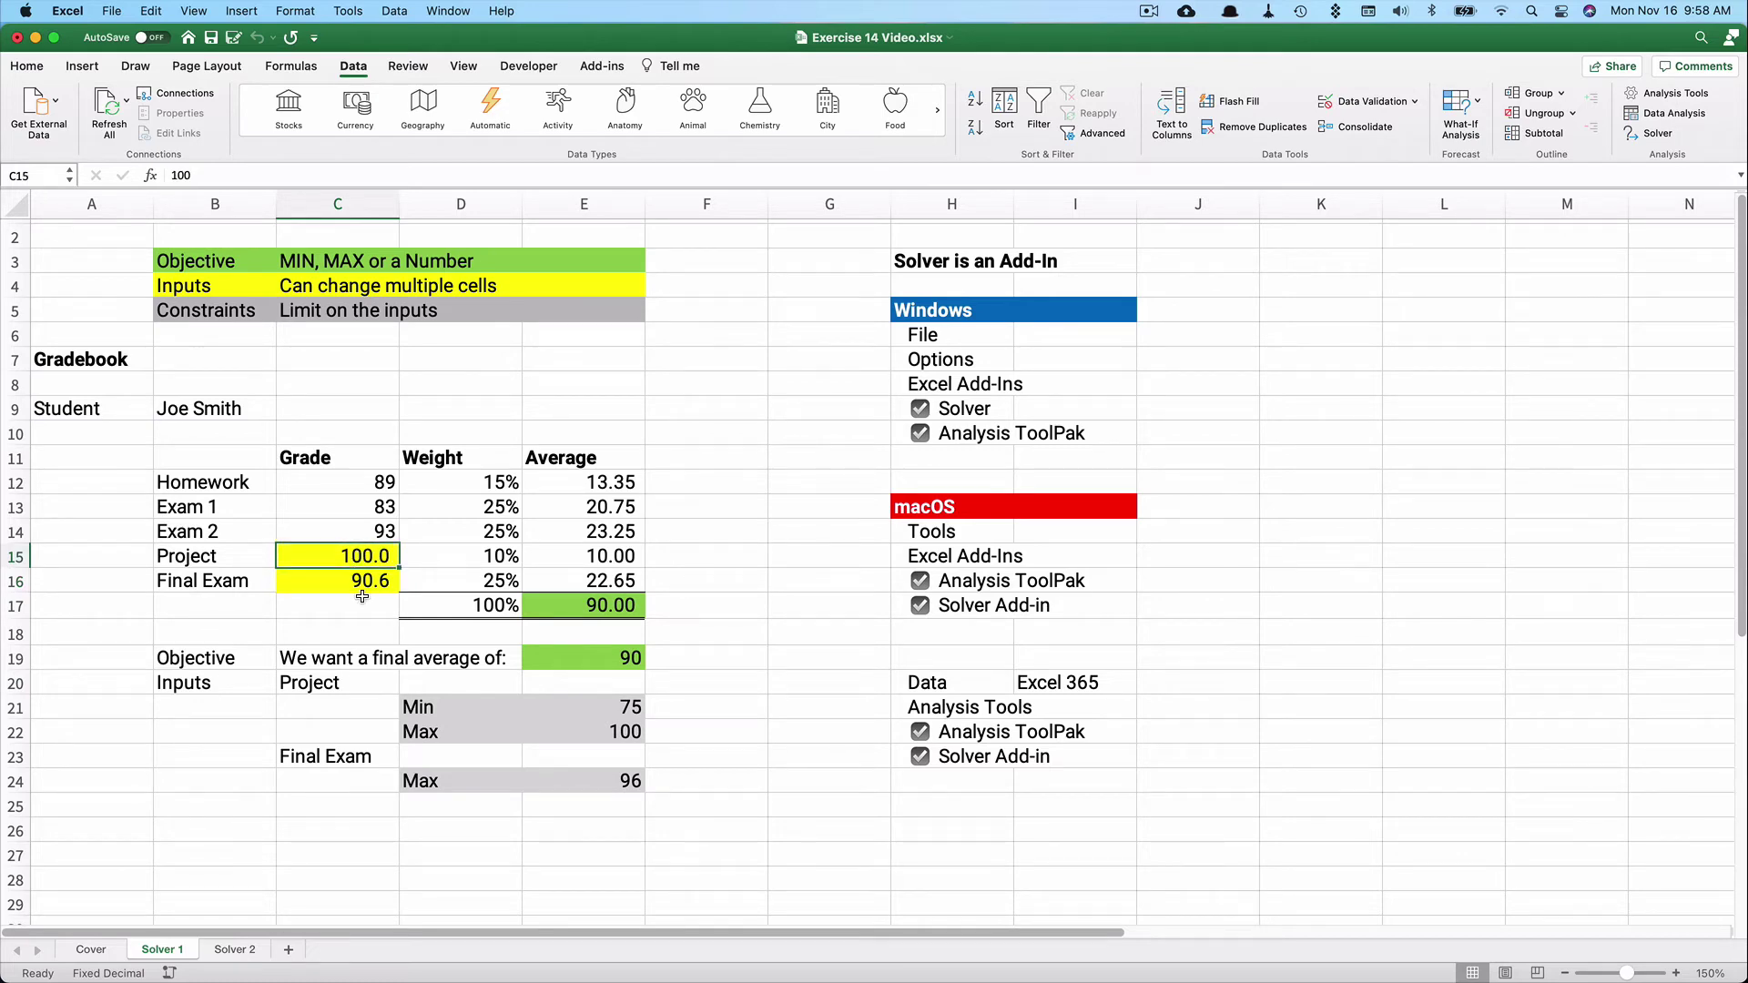
Try a Final Exam grade of 90 in C16, undo that change, and recheck the grades in C15 and C16
{"action": "left_click", "coordinate": [367, 586]}
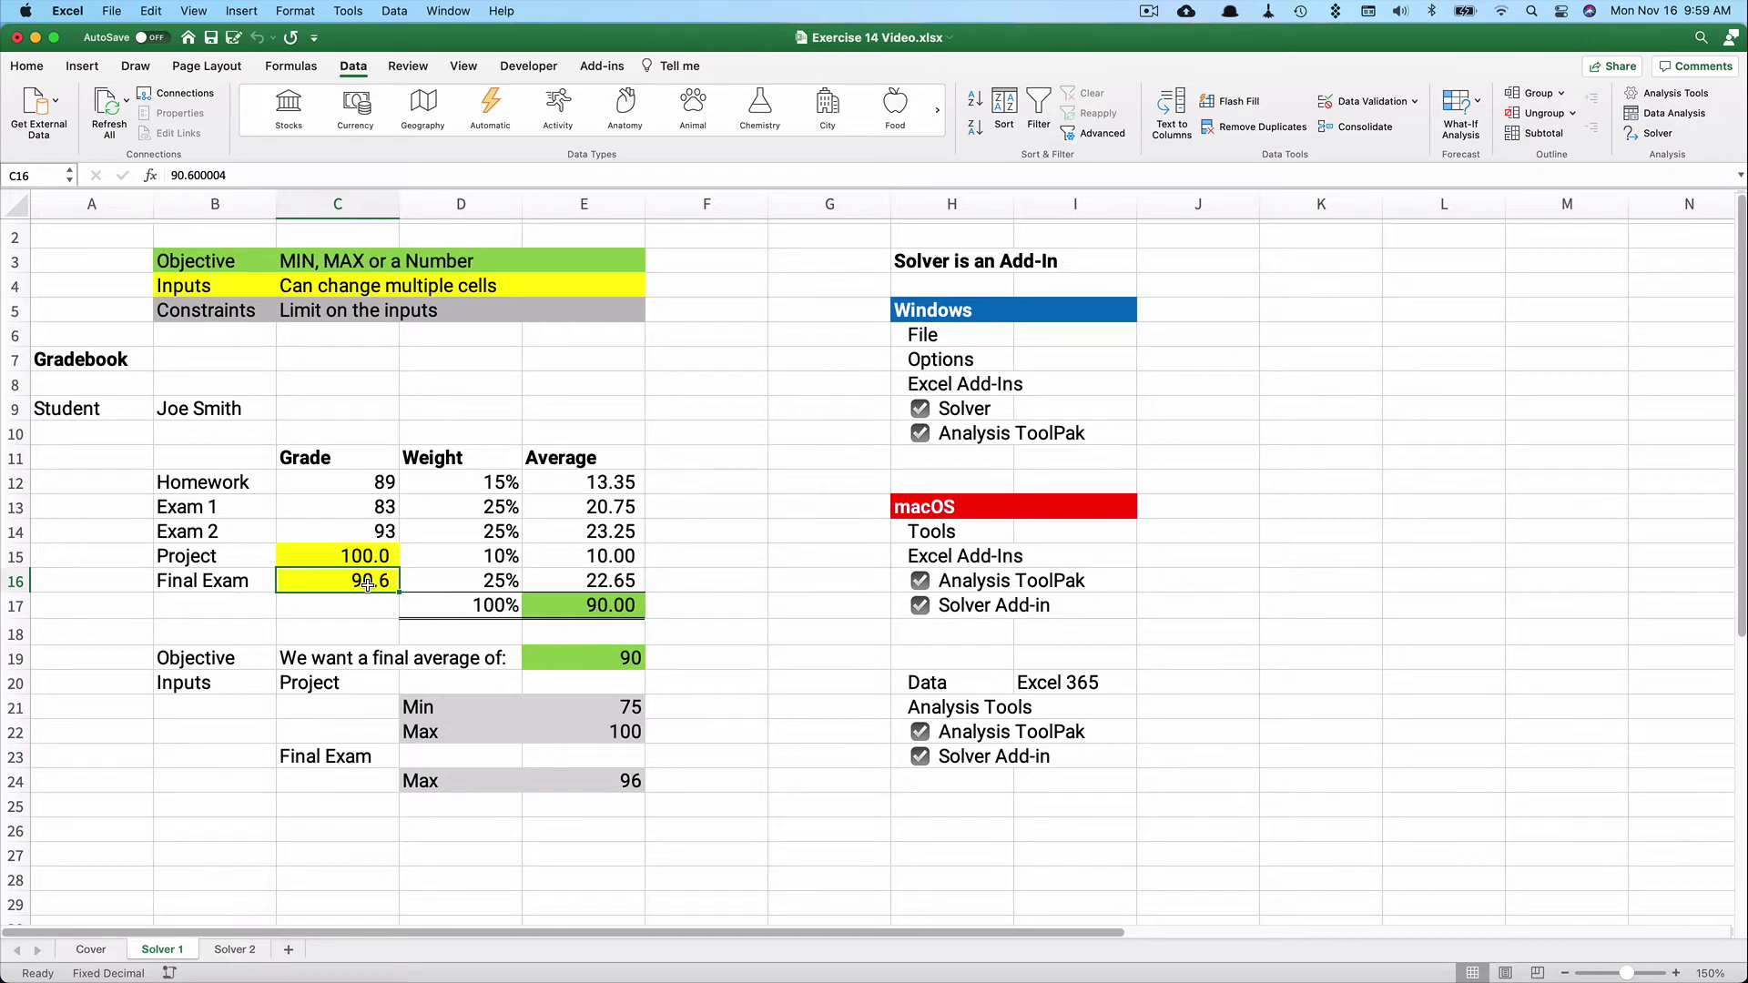
{"action": "type", "text": "90"}
{"action": "key", "text": "Return"}
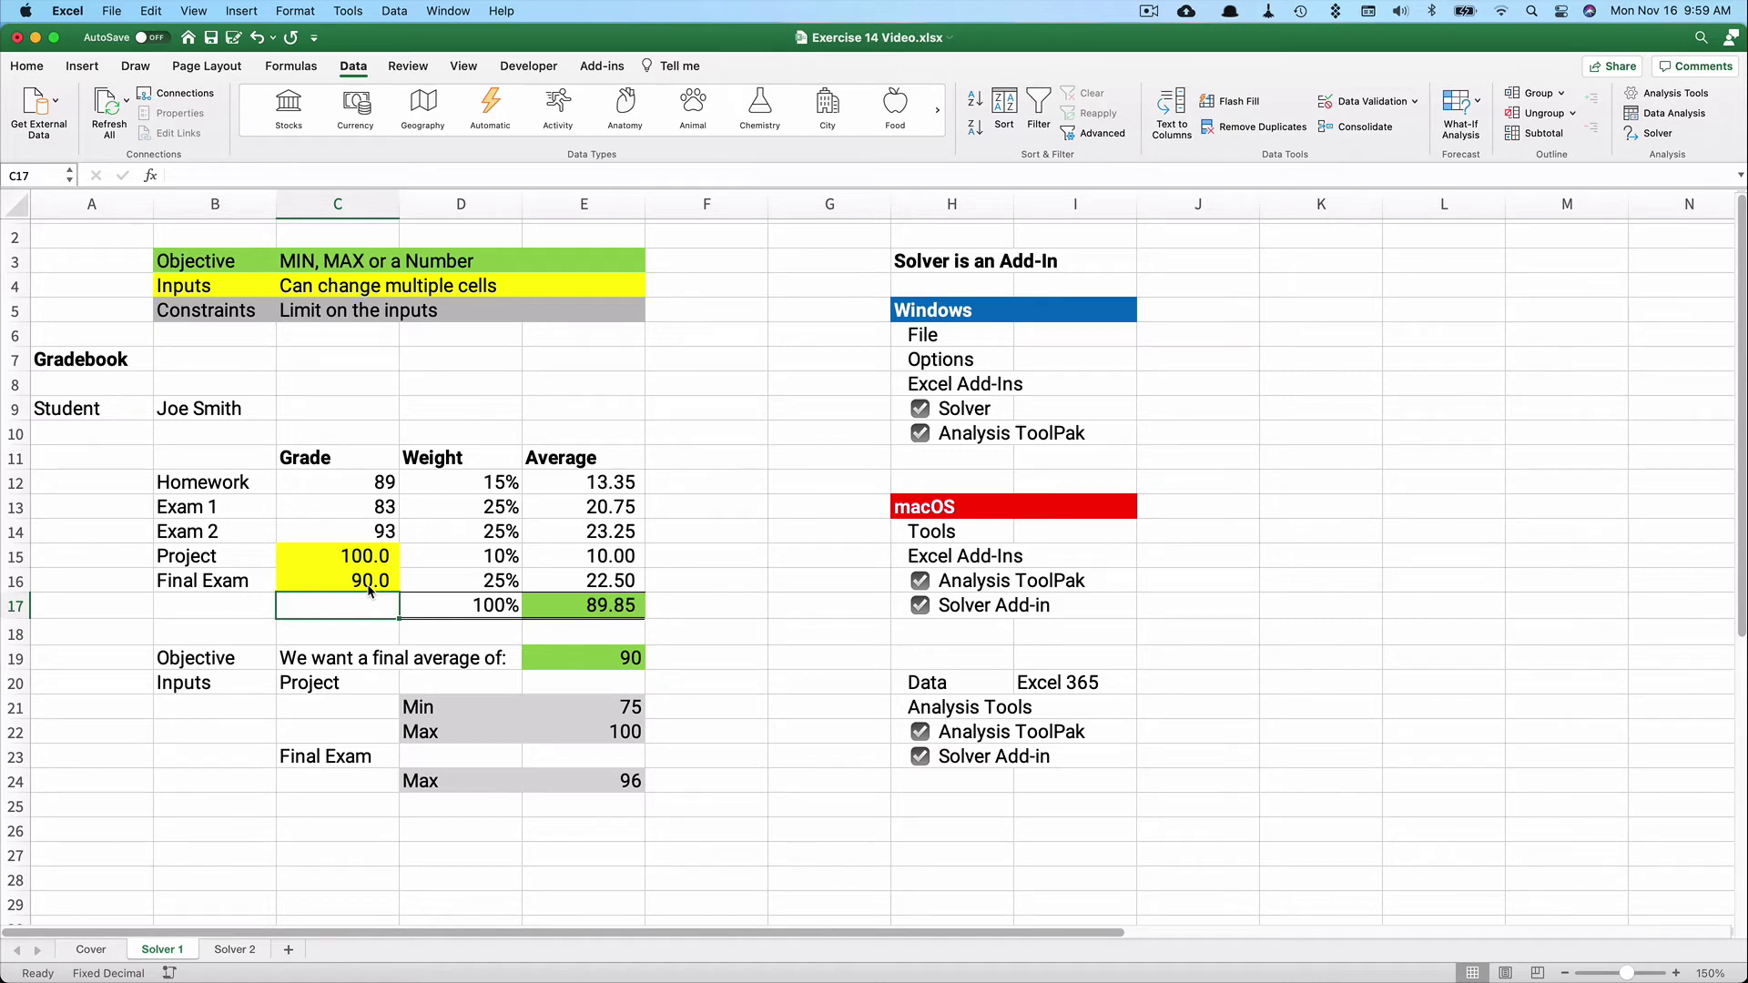
{"action": "key", "text": "super+z"}
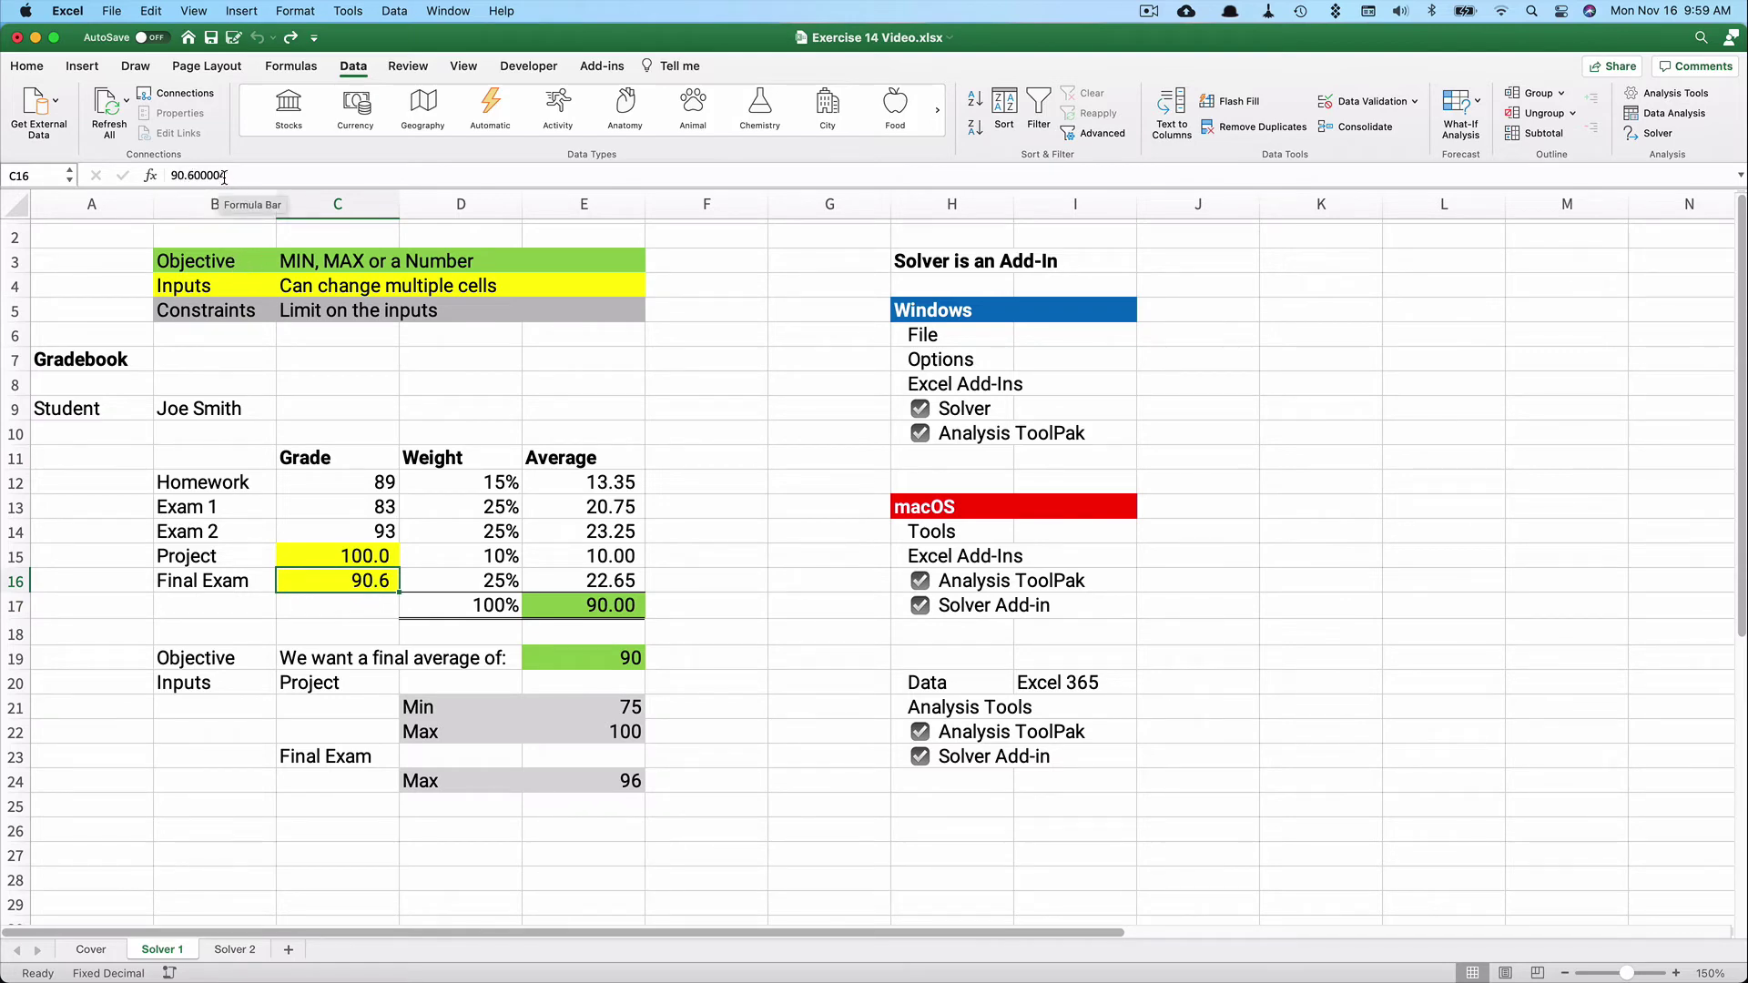
{"action": "left_click", "coordinate": [363, 558]}
{"action": "left_click", "coordinate": [366, 580]}
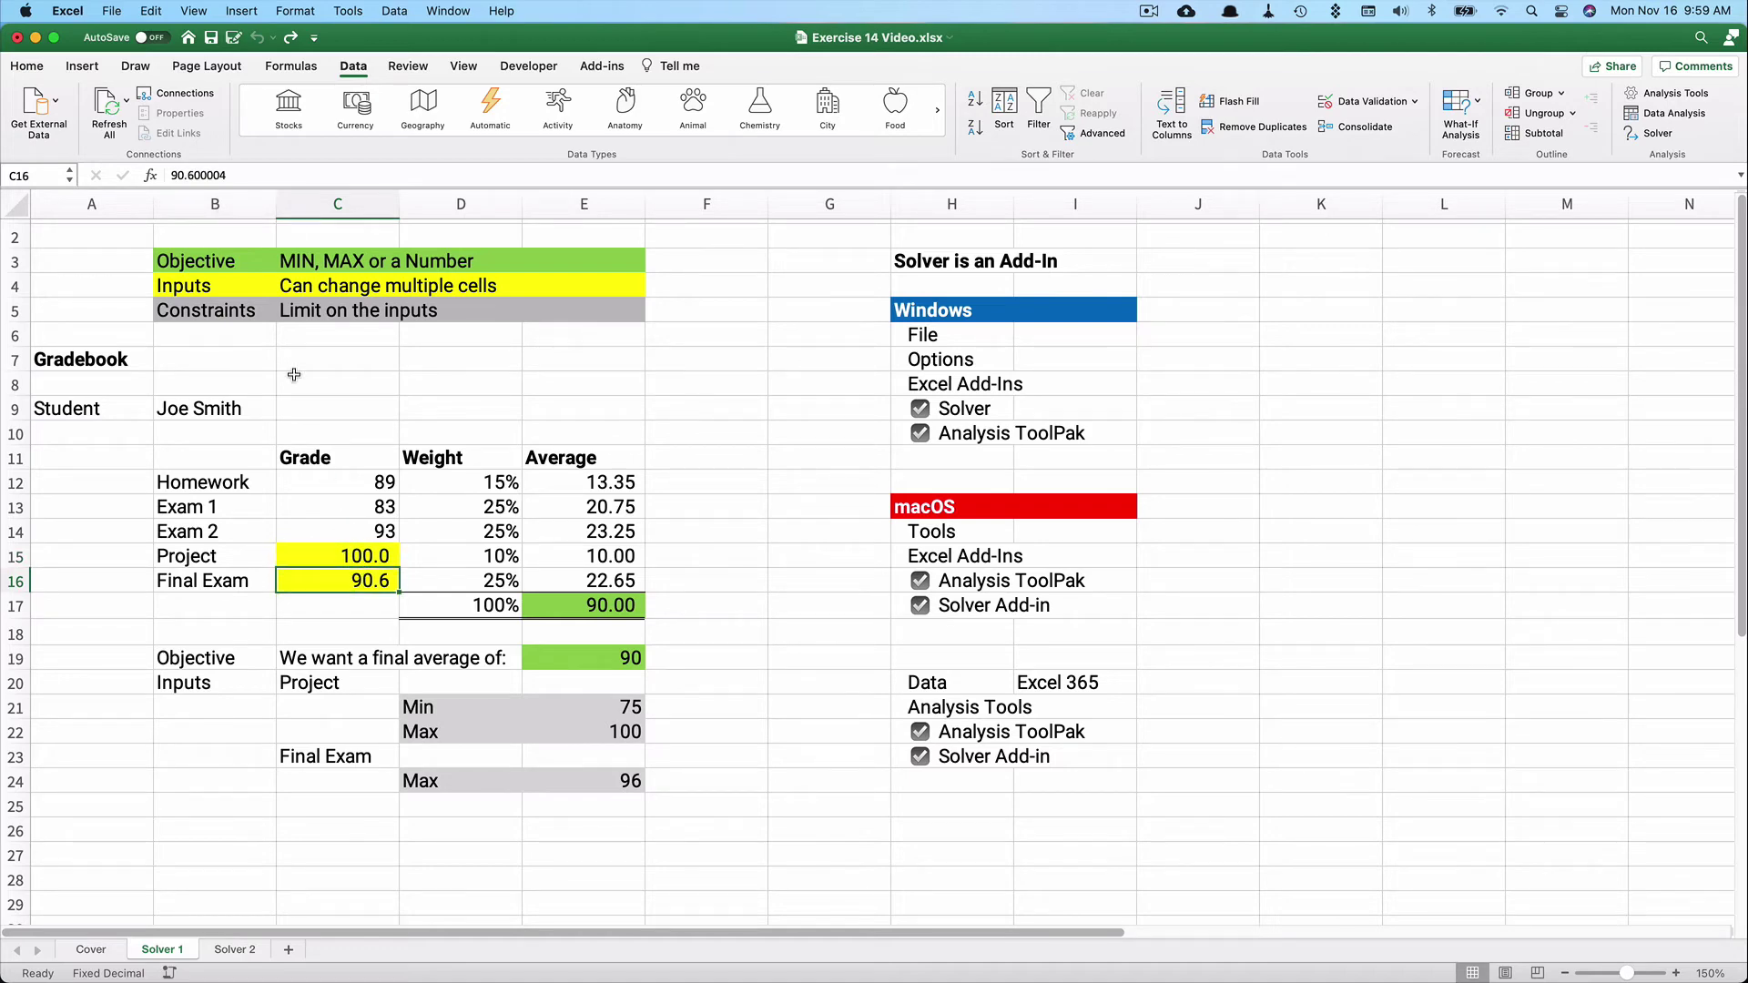
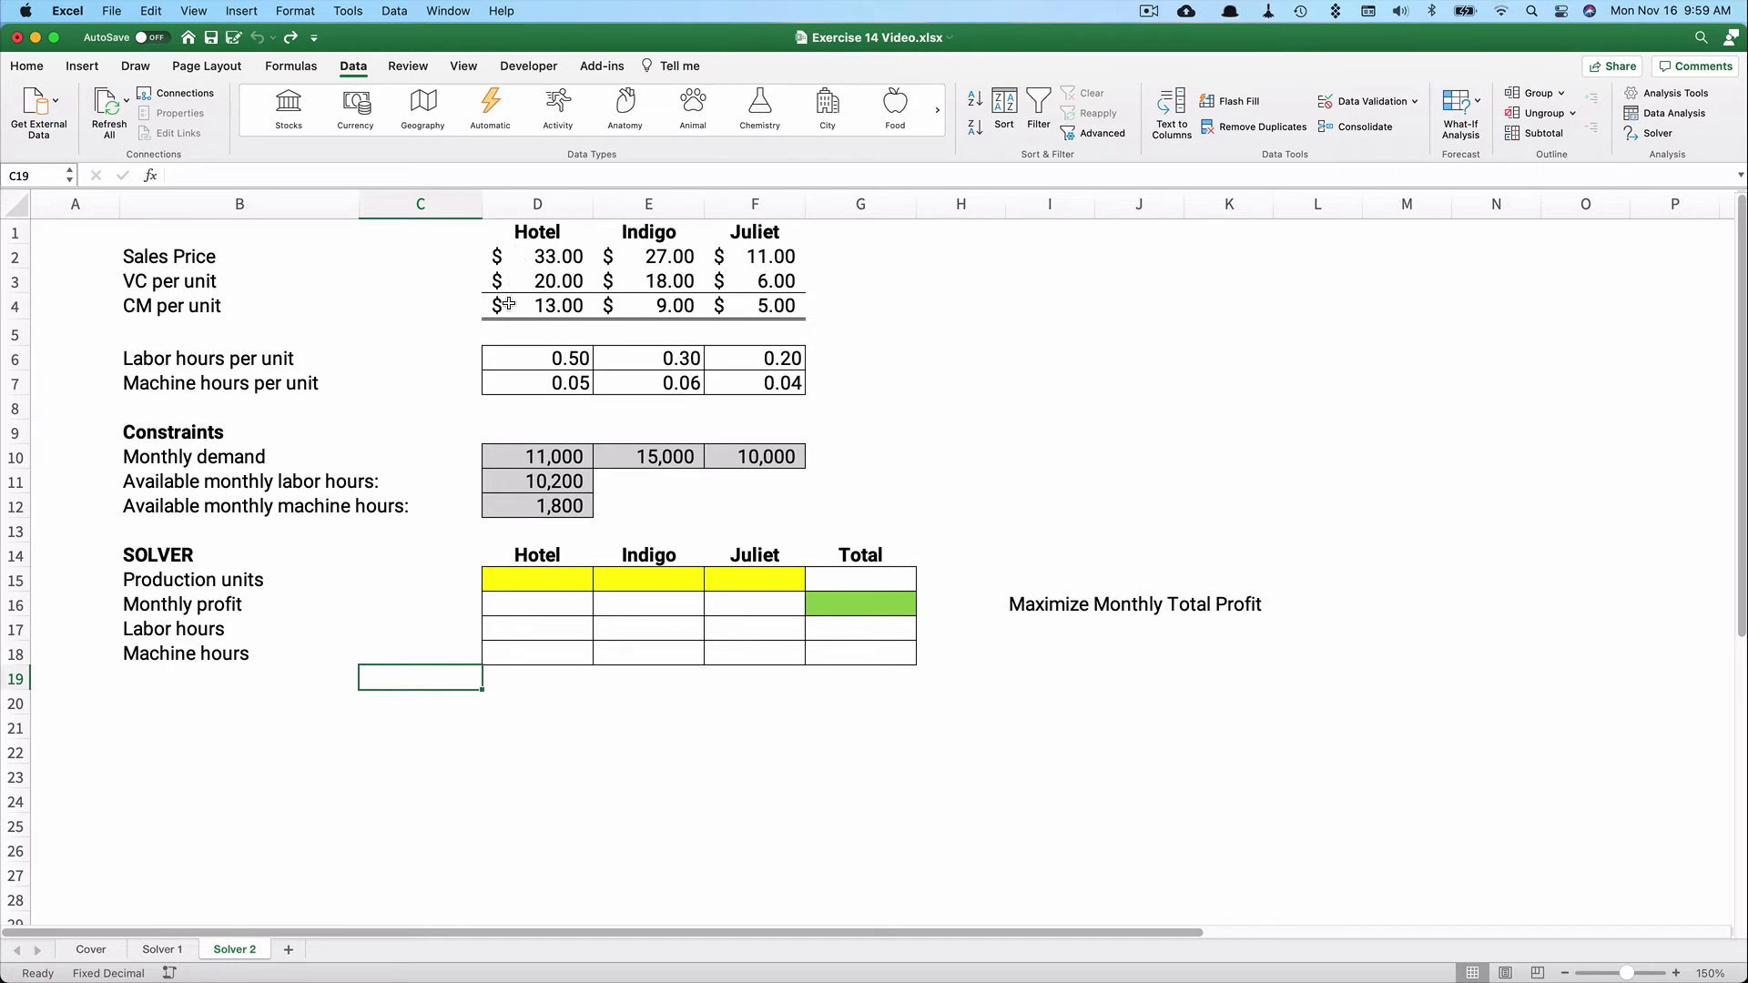
Examine the per-unit margins and labor and machine hours in rows 1–7 and the monthly demand and hours constraints in rows 10–12
{"action": "left_click_drag", "start_coordinate": [508, 304], "coordinate": [724, 309]}
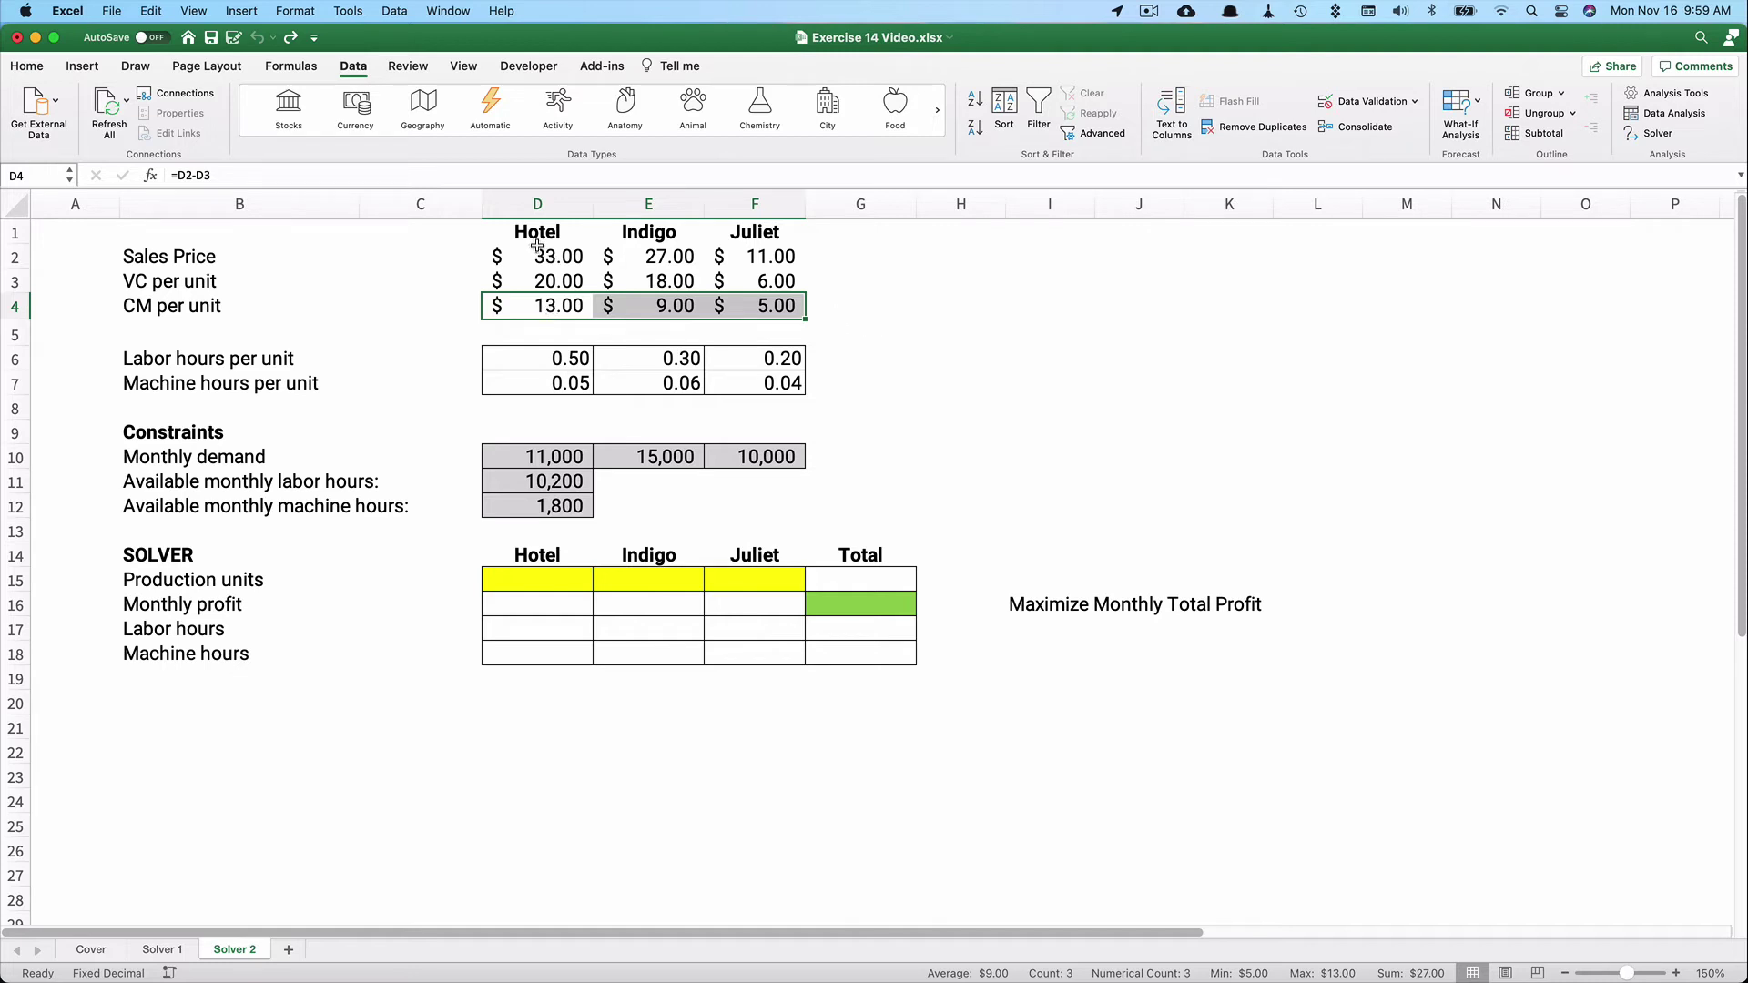
{"action": "left_click_drag", "start_coordinate": [537, 235], "coordinate": [526, 302]}
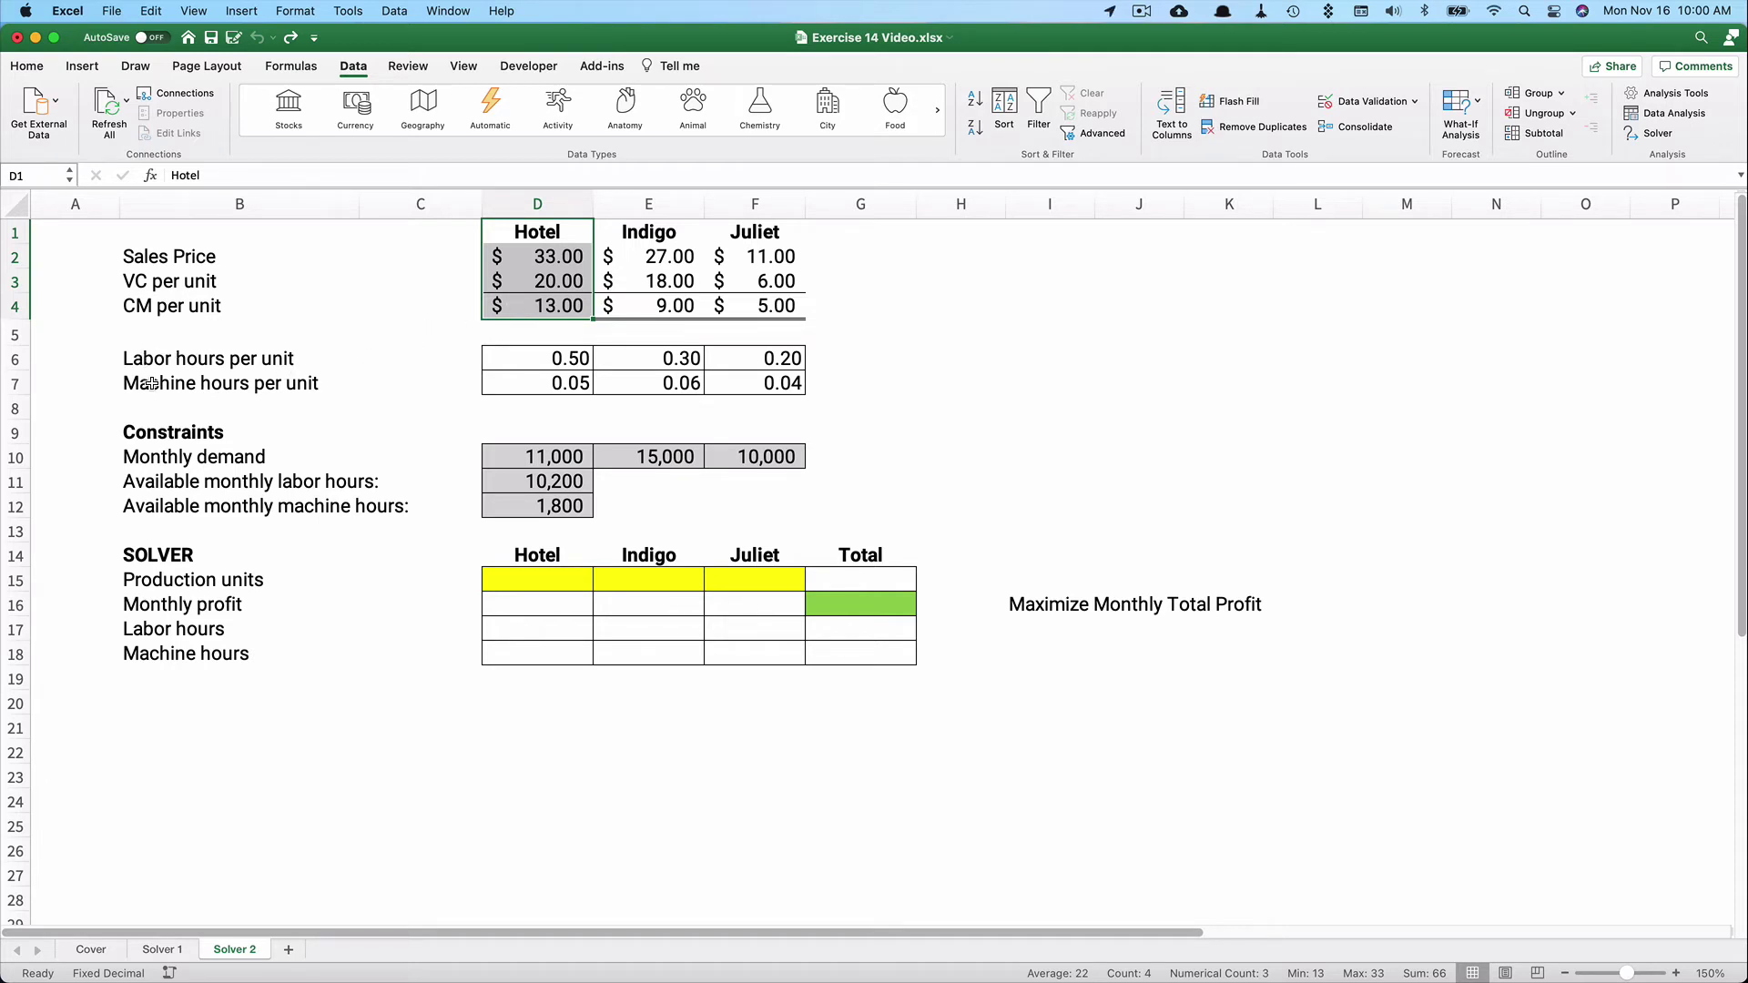
{"action": "left_click_drag", "start_coordinate": [519, 358], "coordinate": [778, 359]}
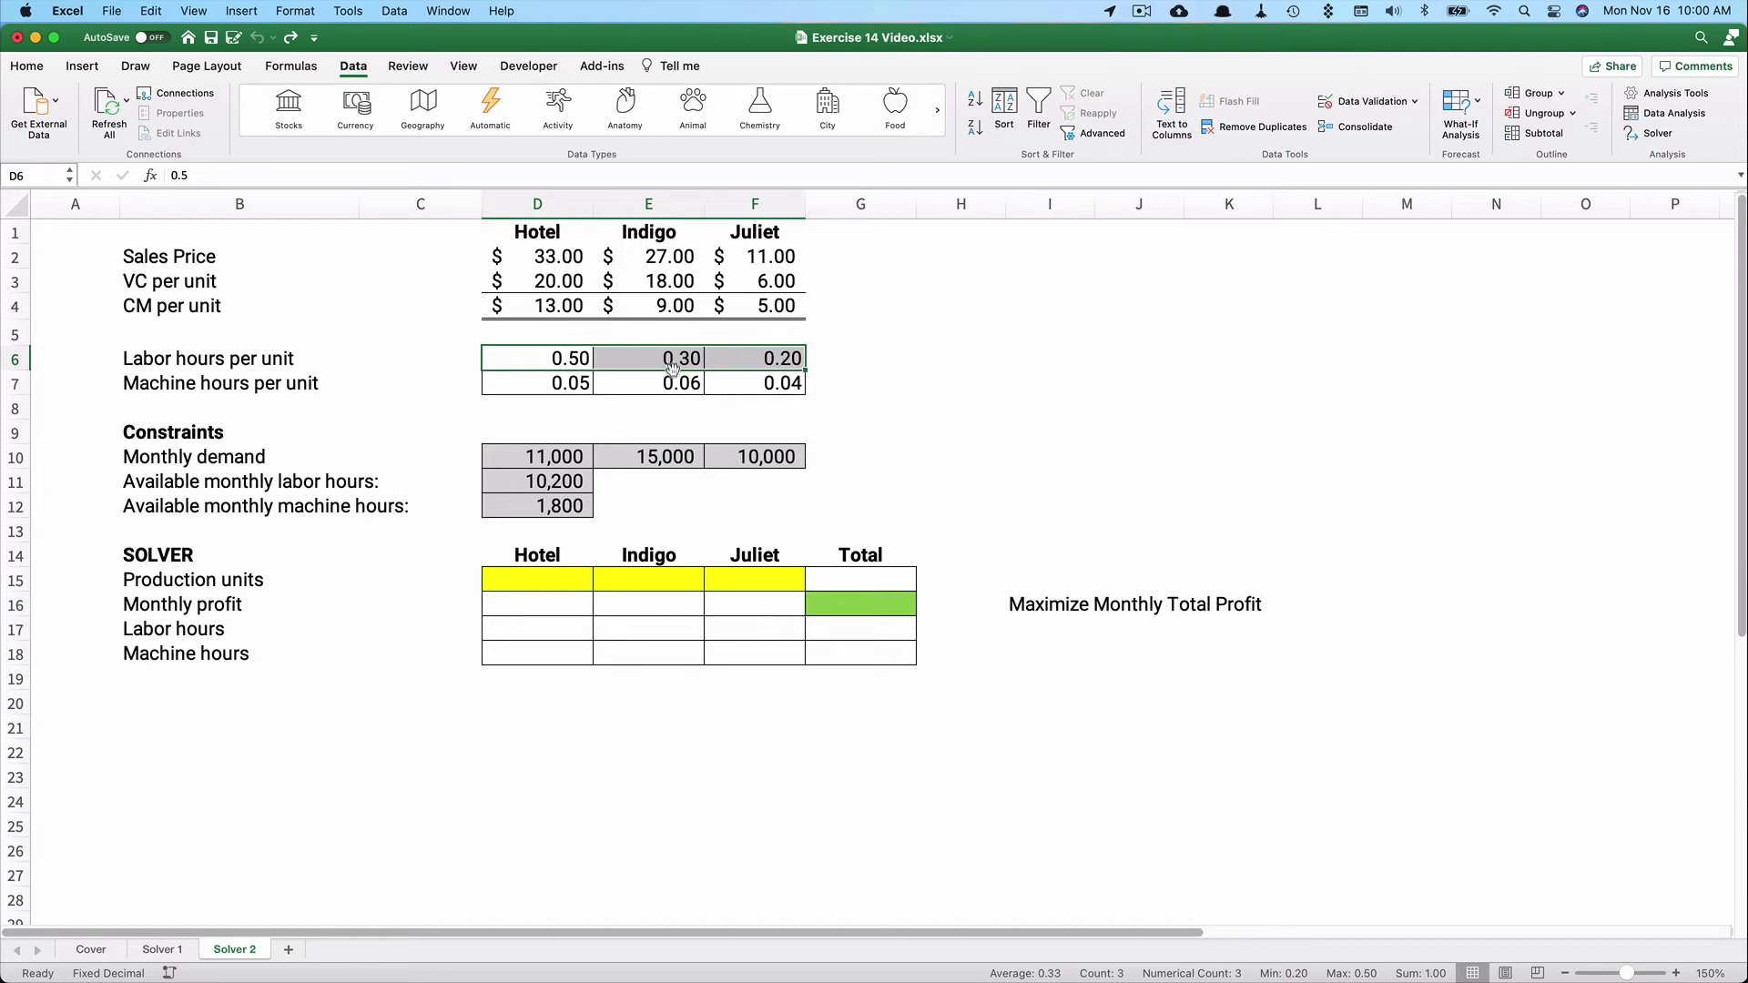
{"action": "left_click", "coordinate": [552, 383]}
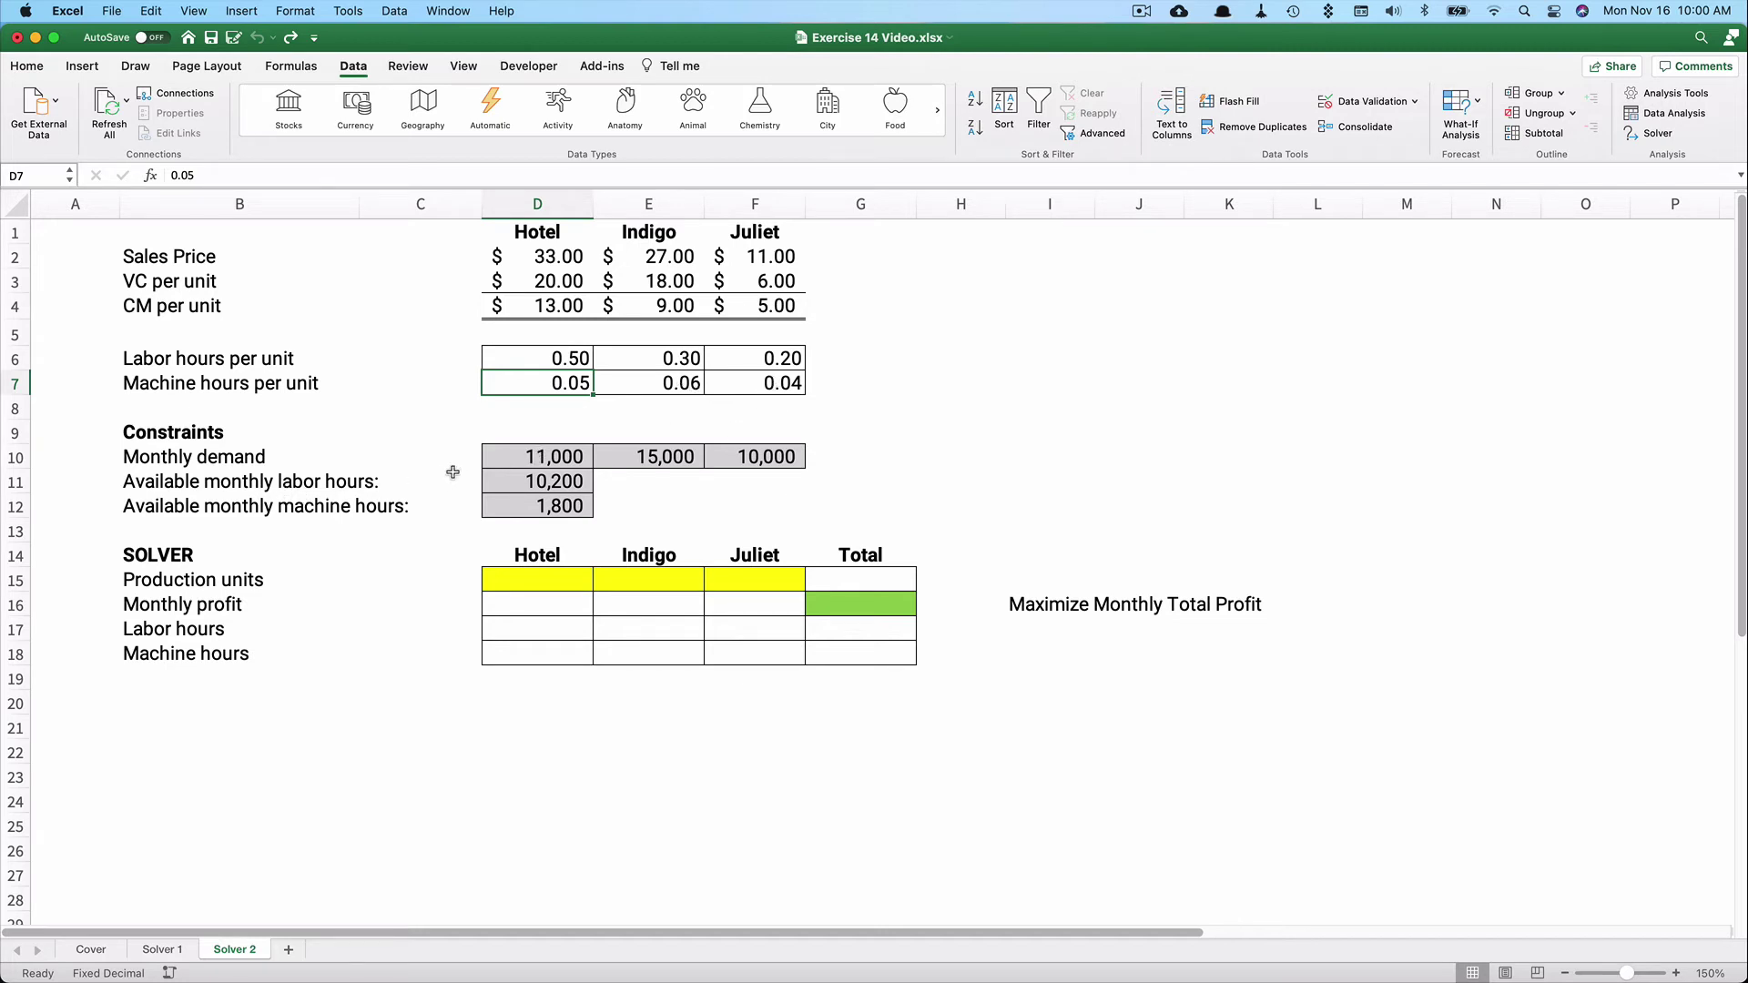
{"action": "left_click_drag", "start_coordinate": [517, 455], "coordinate": [719, 455]}
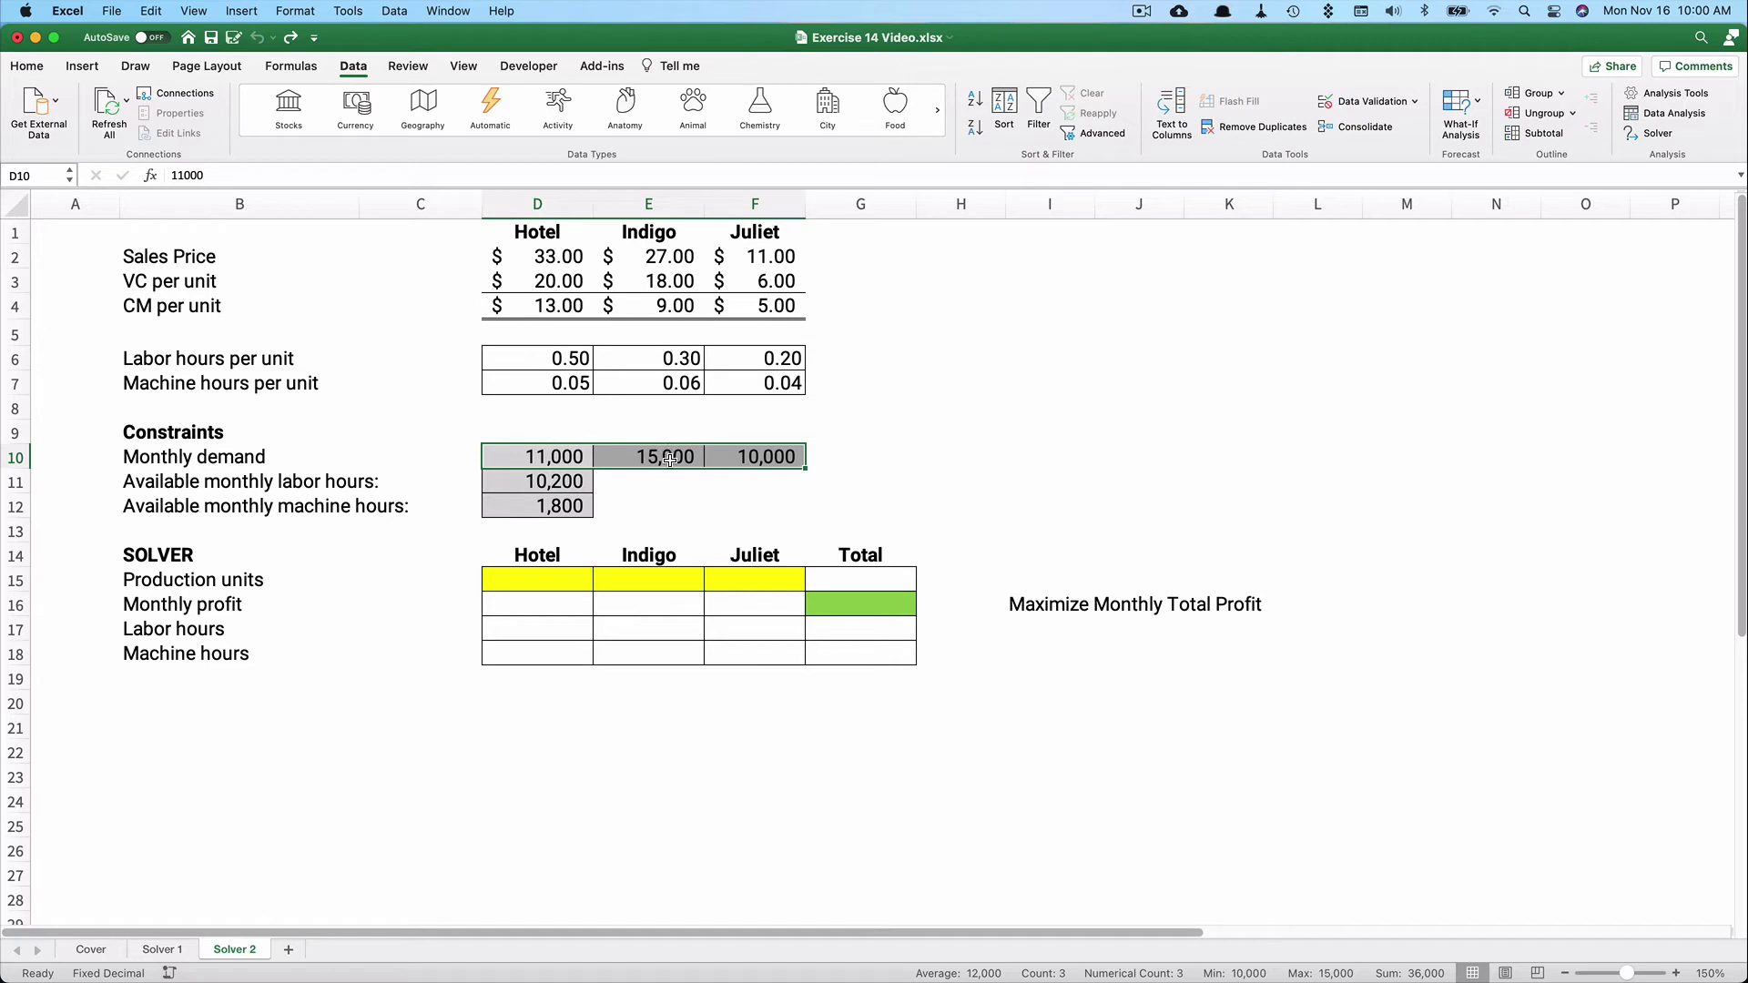
{"action": "left_click", "coordinate": [882, 457]}
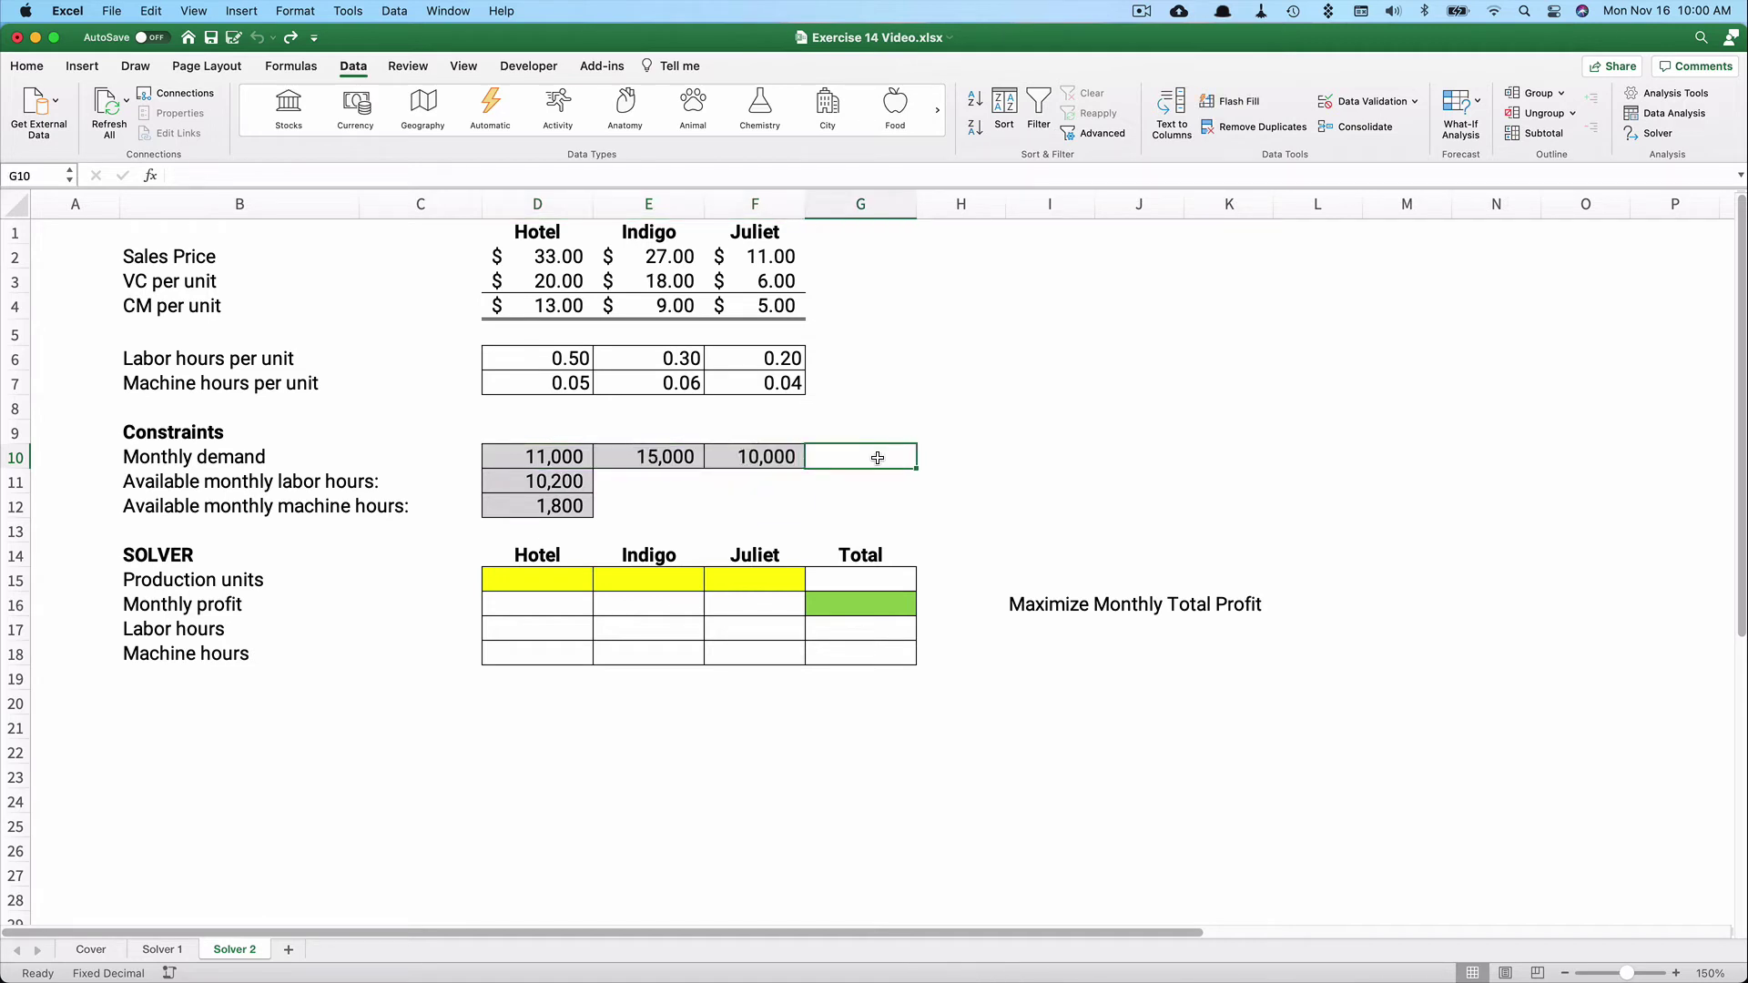
{"action": "left_click", "coordinate": [548, 486]}
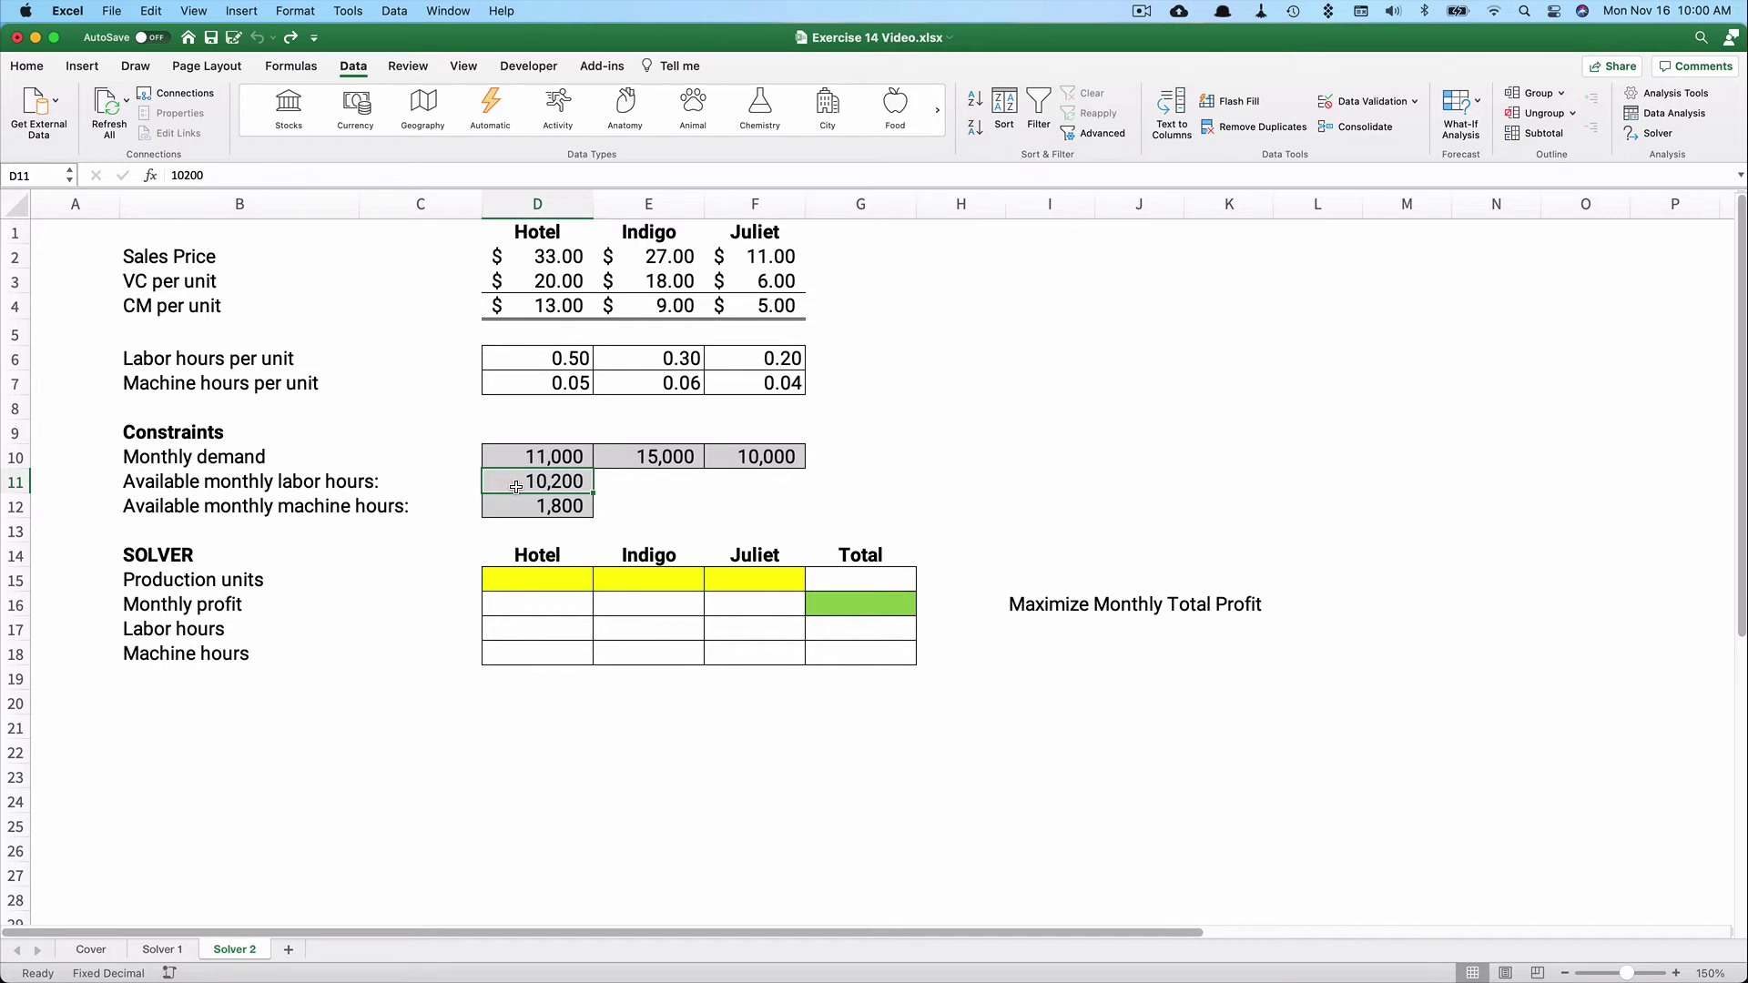
{"action": "left_click", "coordinate": [560, 358]}
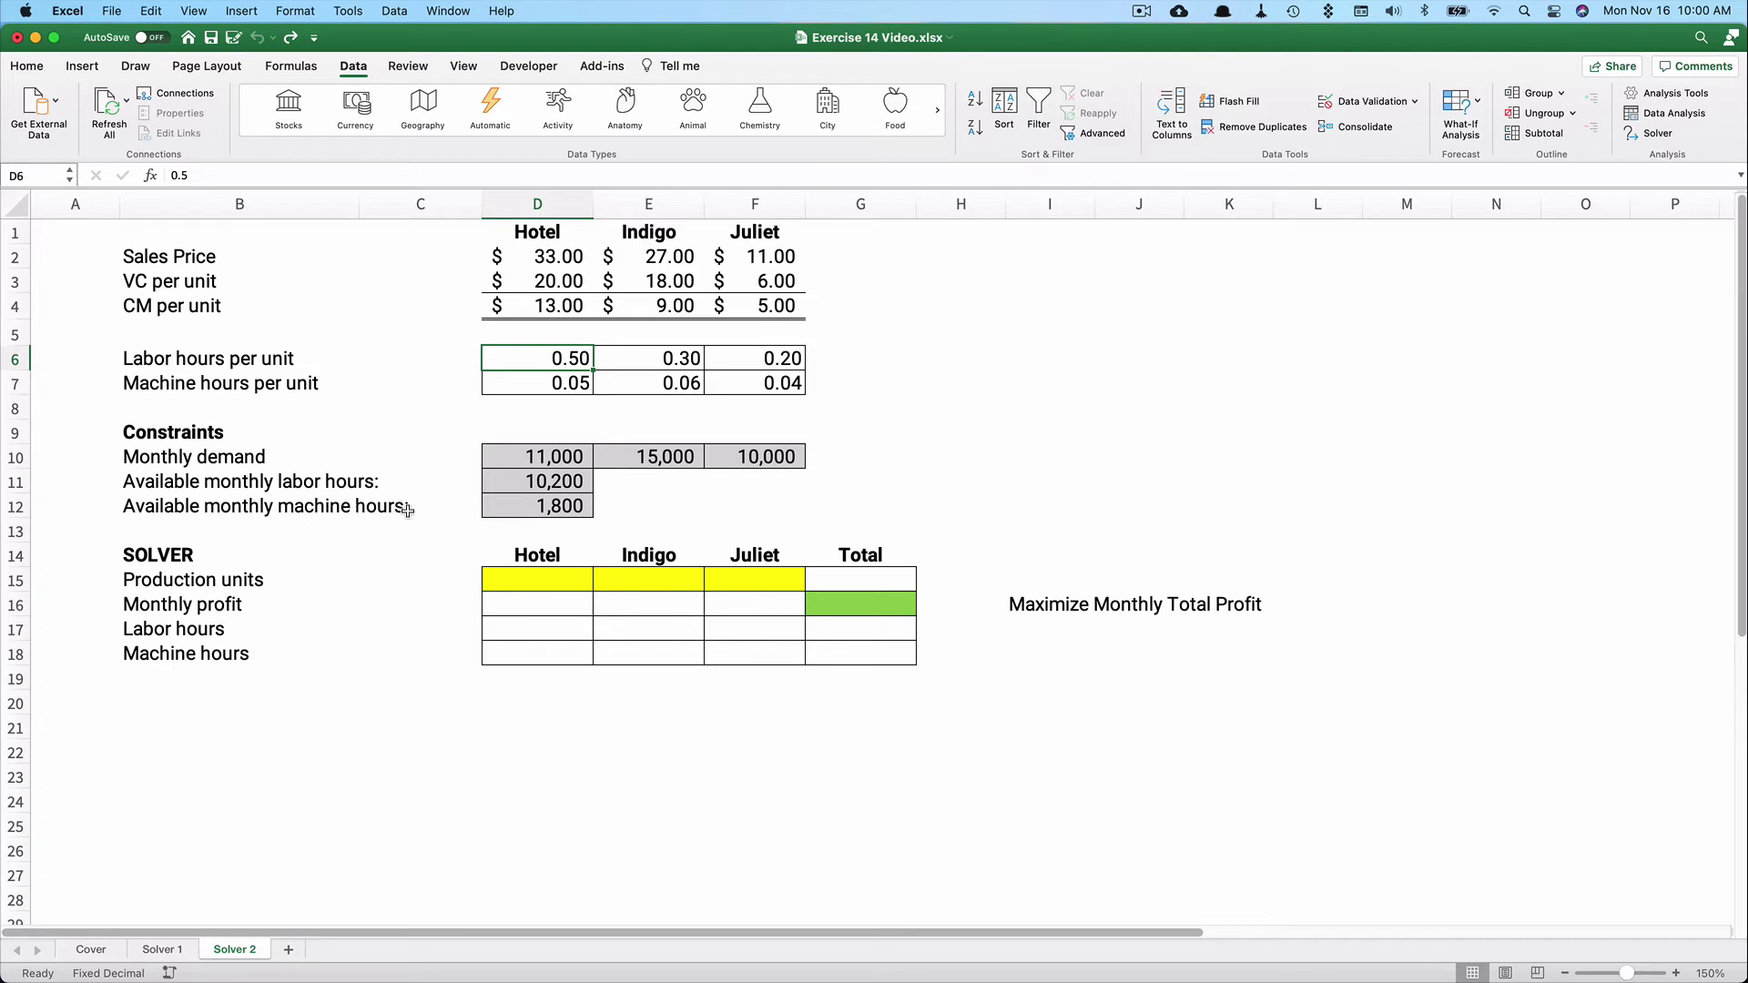
{"action": "left_click", "coordinate": [525, 515]}
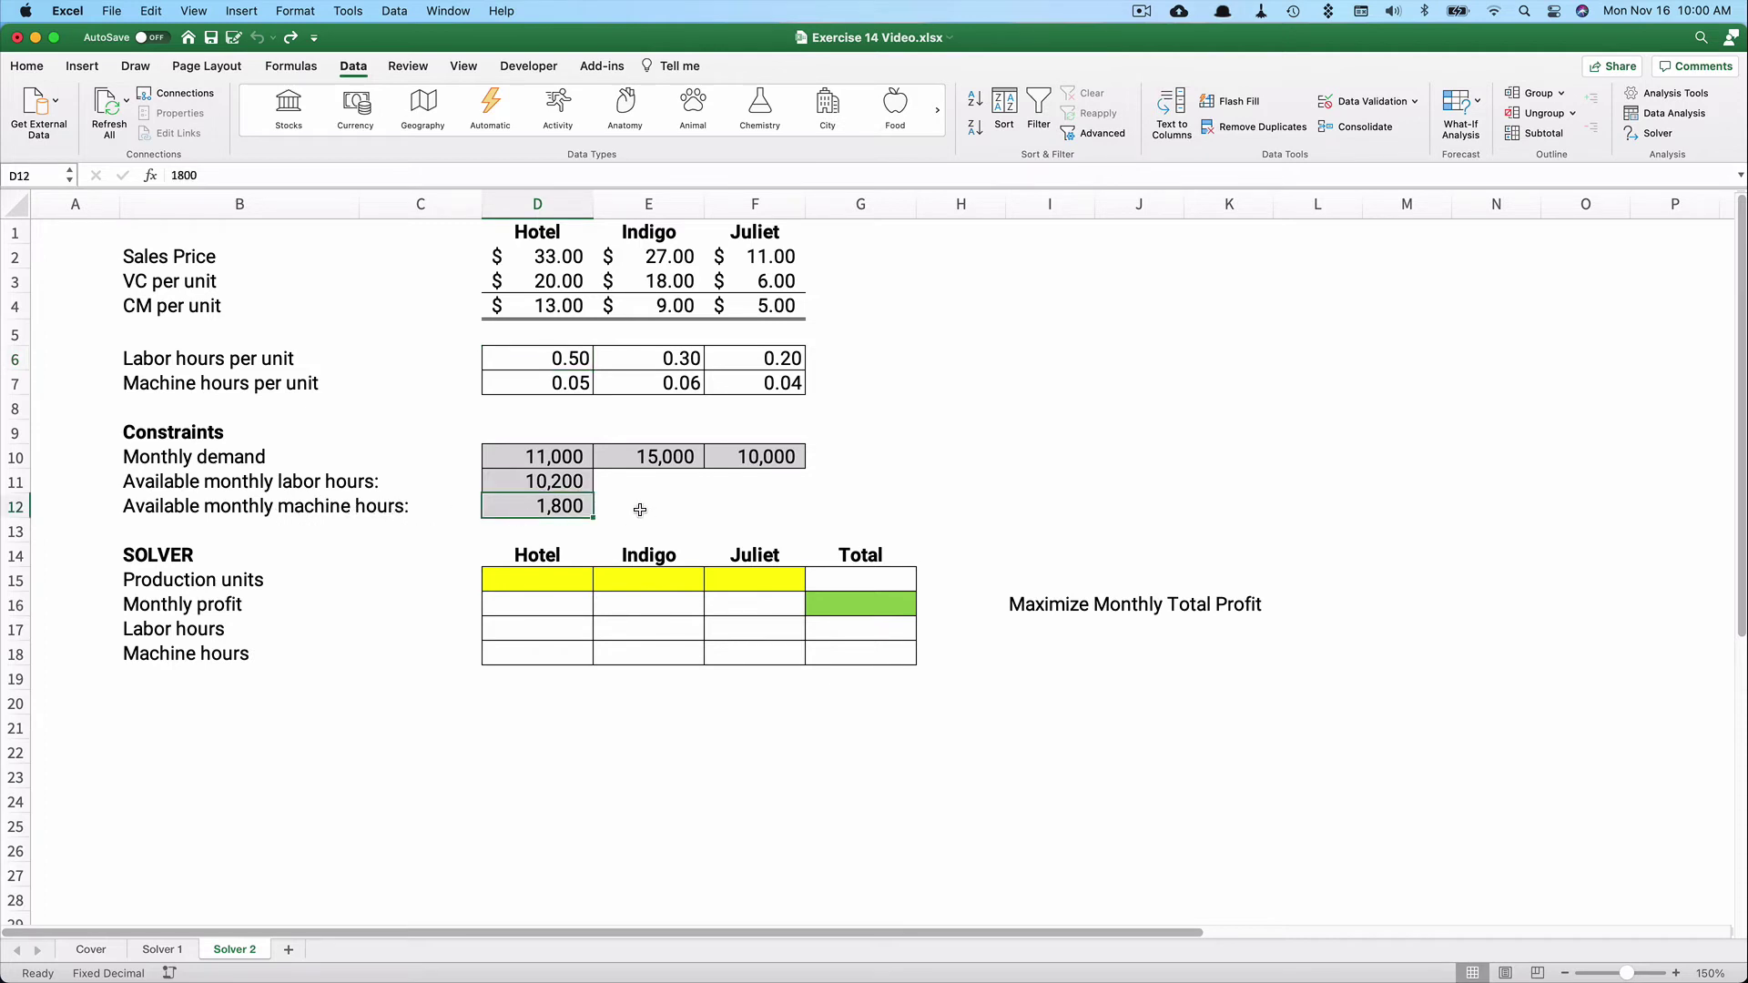
{"action": "left_click_drag", "start_coordinate": [562, 379], "coordinate": [718, 389]}
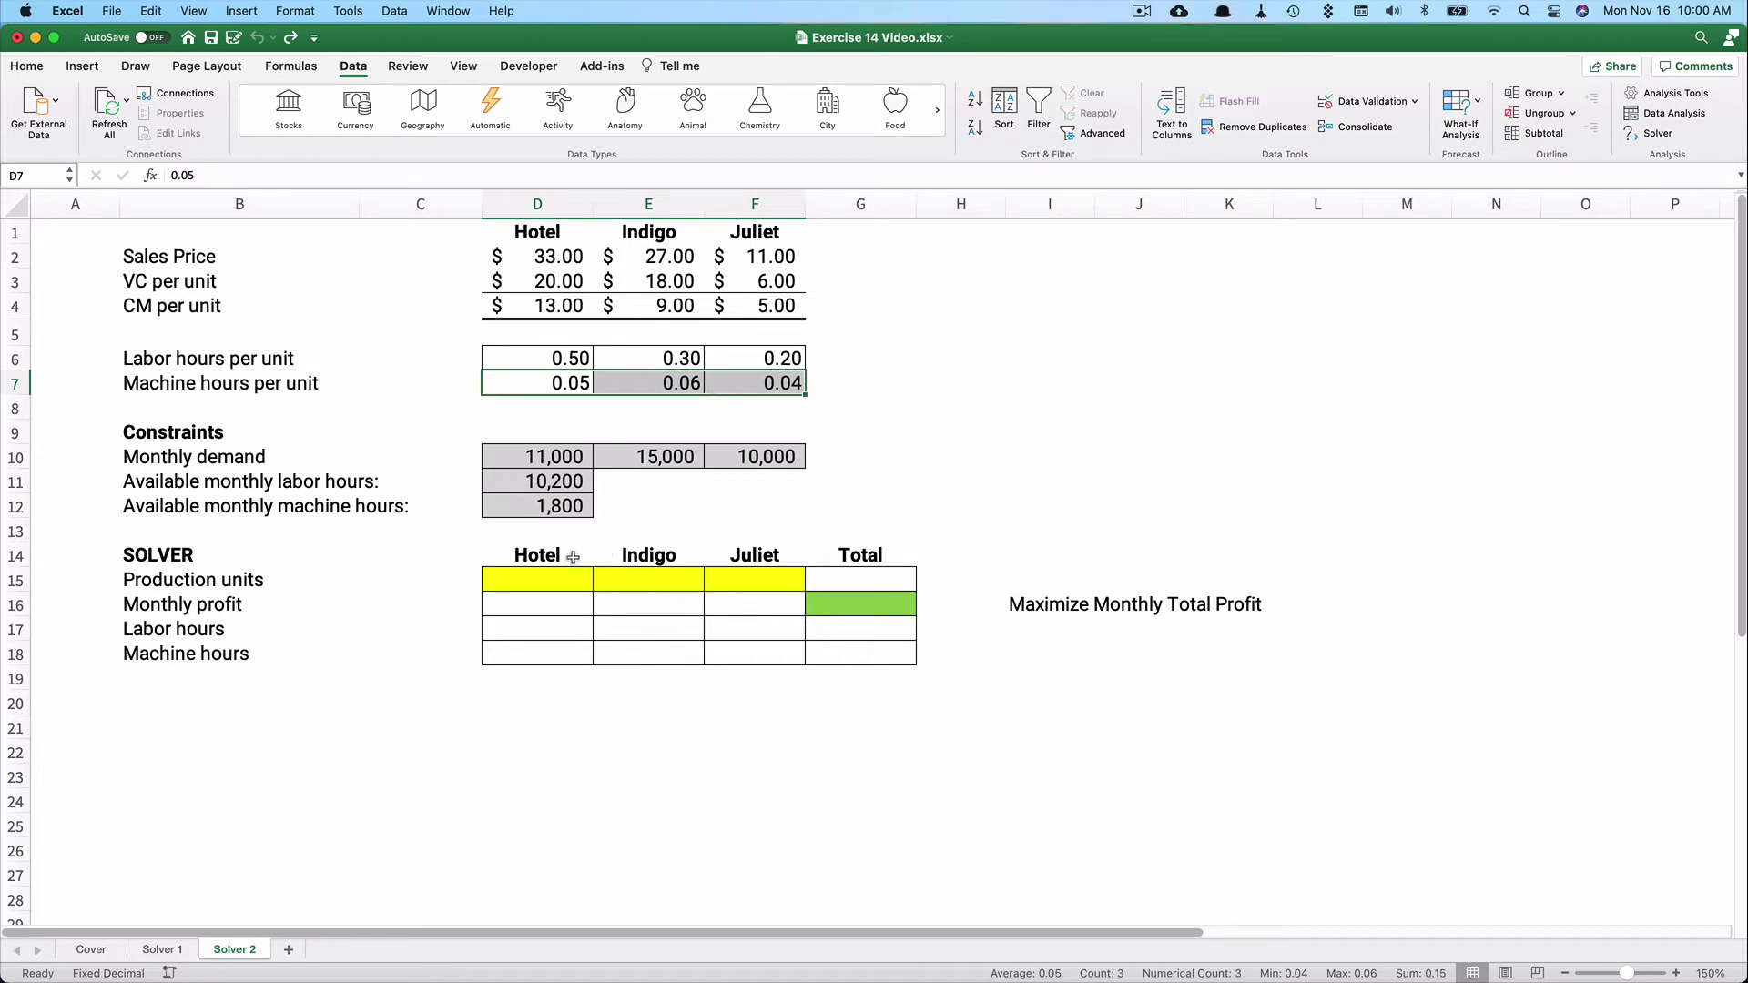
Enter 1000 production units each for Hotel, Indigo and Juliet in D15:F15
{"action": "left_click_drag", "start_coordinate": [532, 577], "coordinate": [733, 579]}
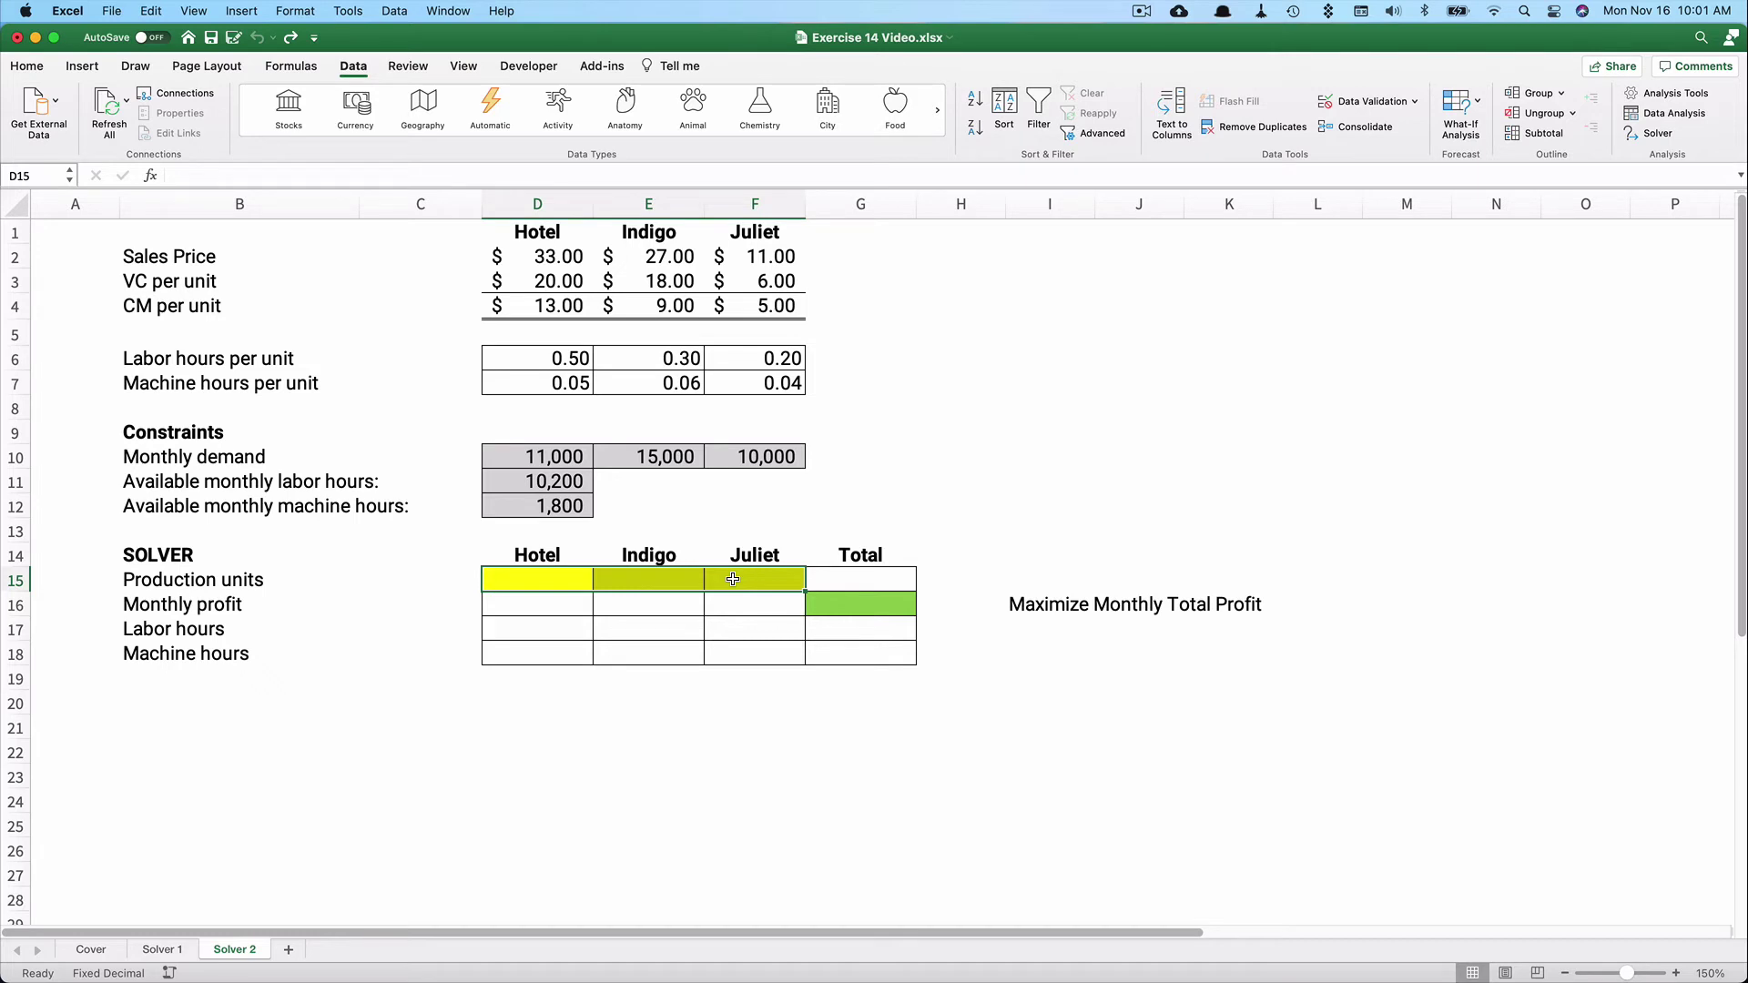
{"action": "left_click", "coordinate": [559, 584]}
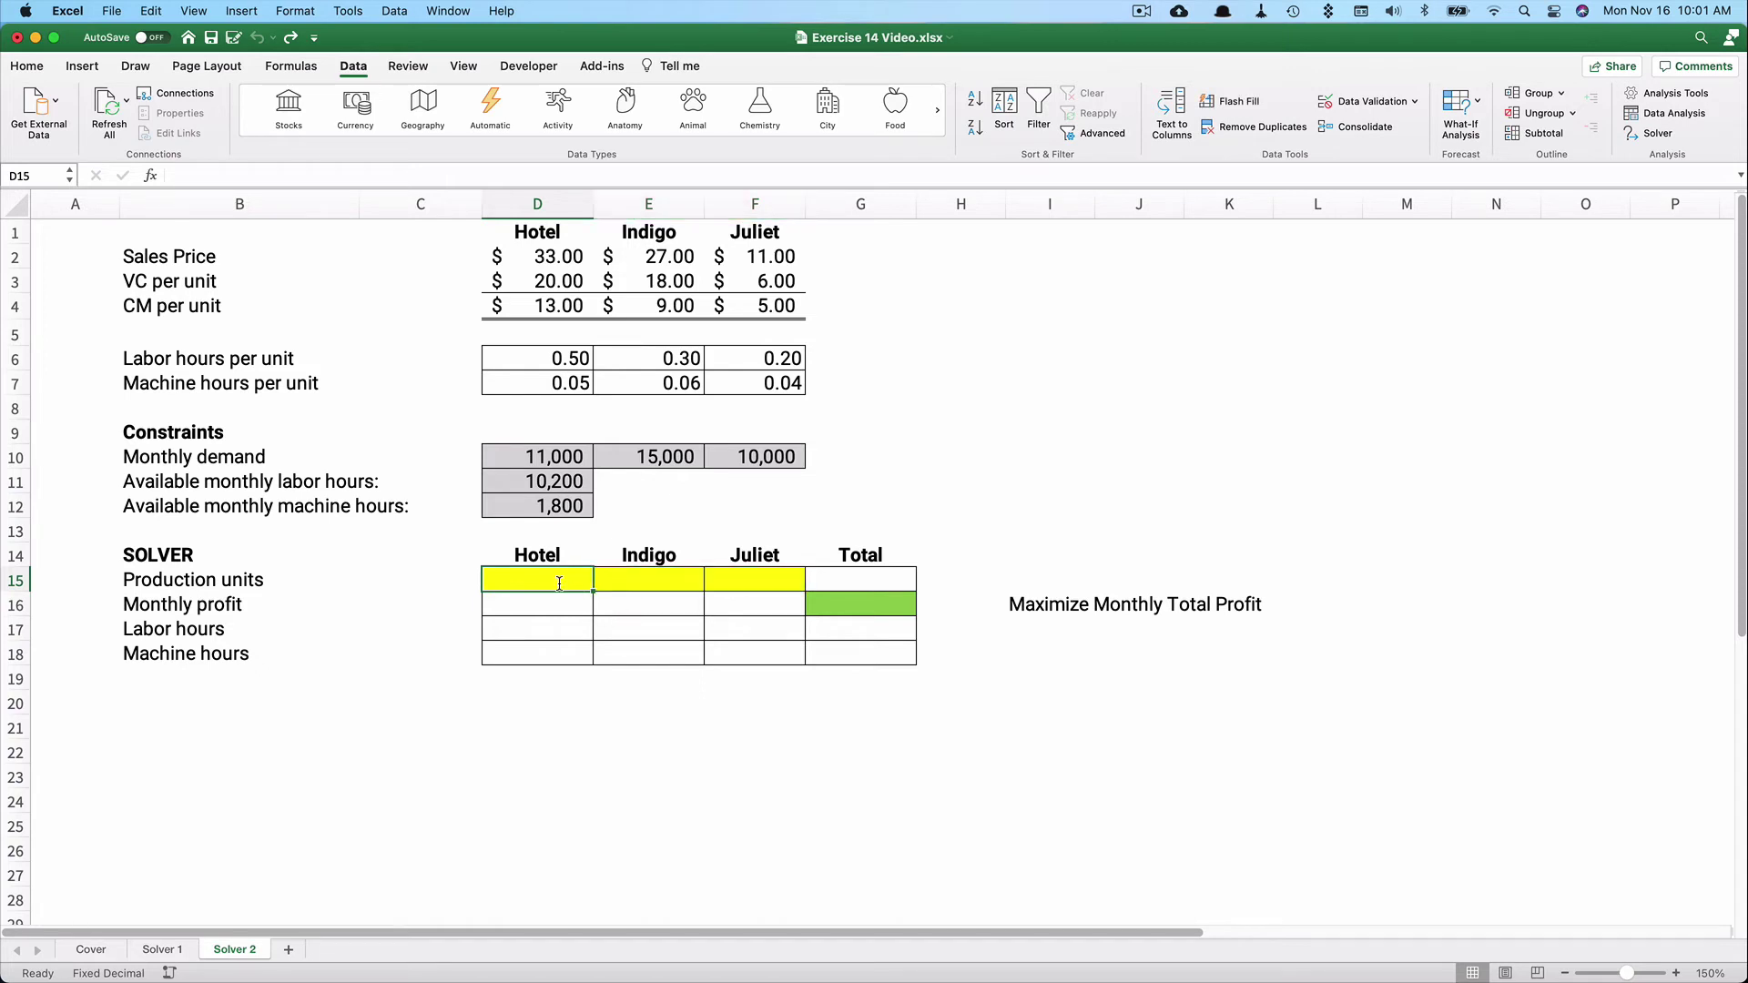
{"action": "type", "text": "1000"}
{"action": "key", "text": "Tab"}
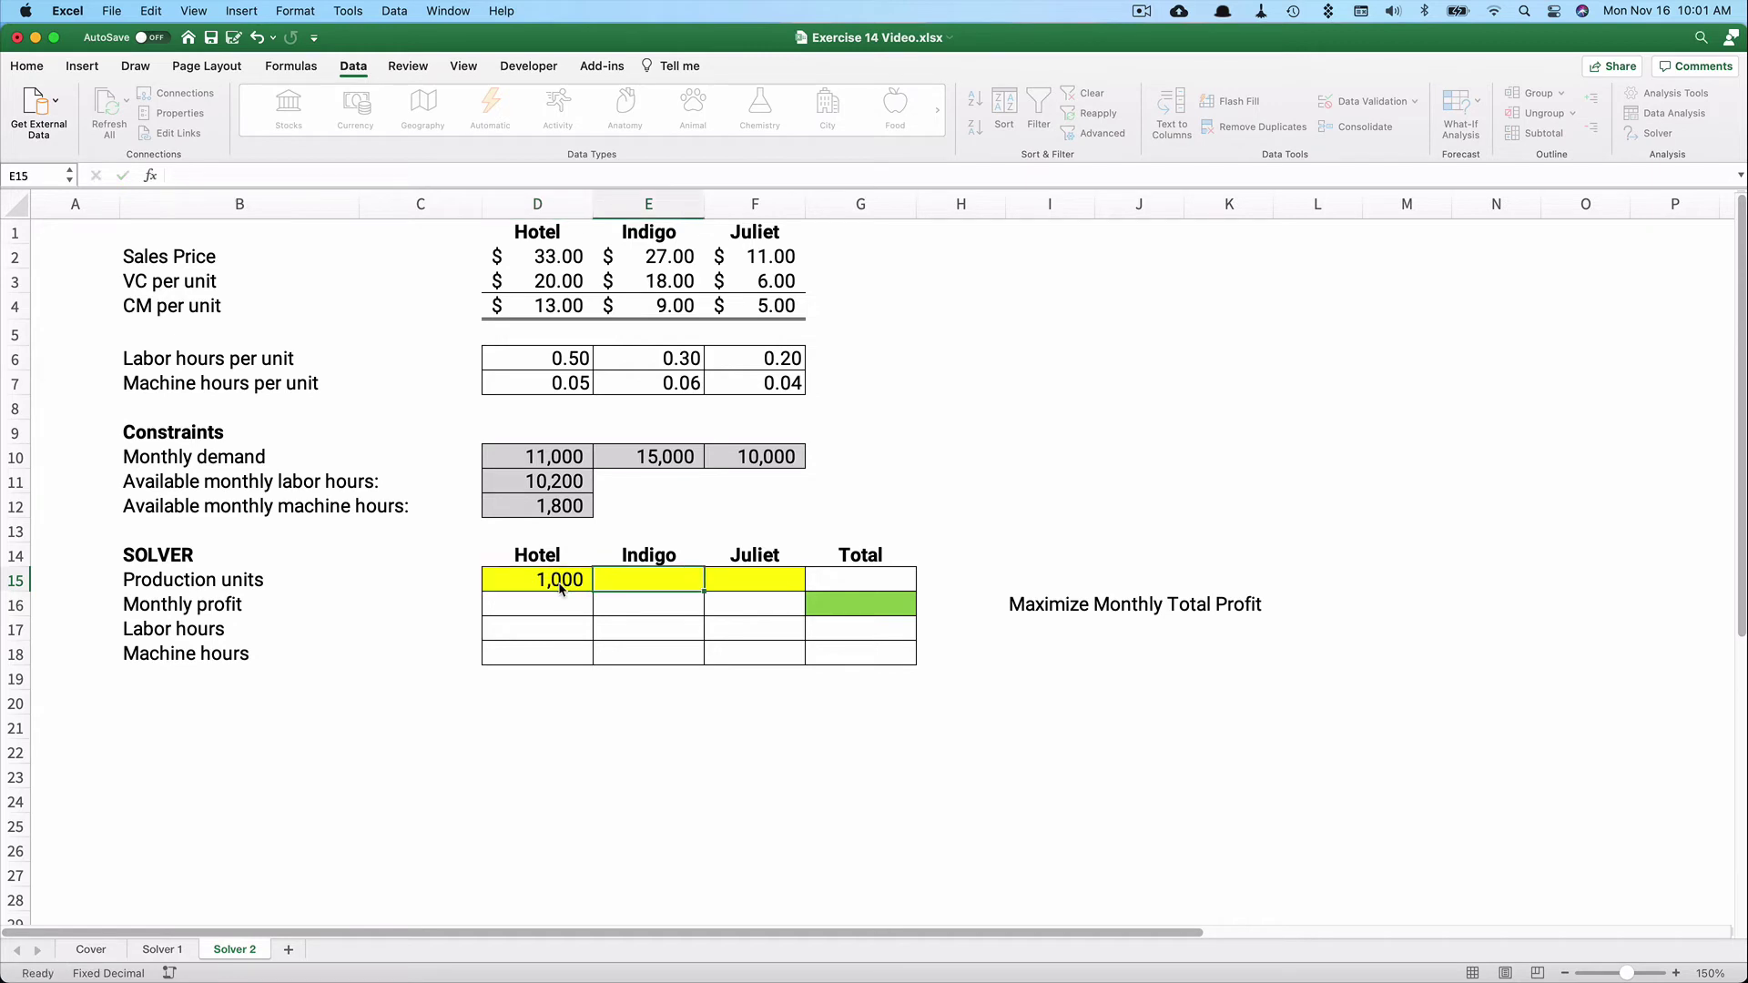
{"action": "type", "text": "1000"}
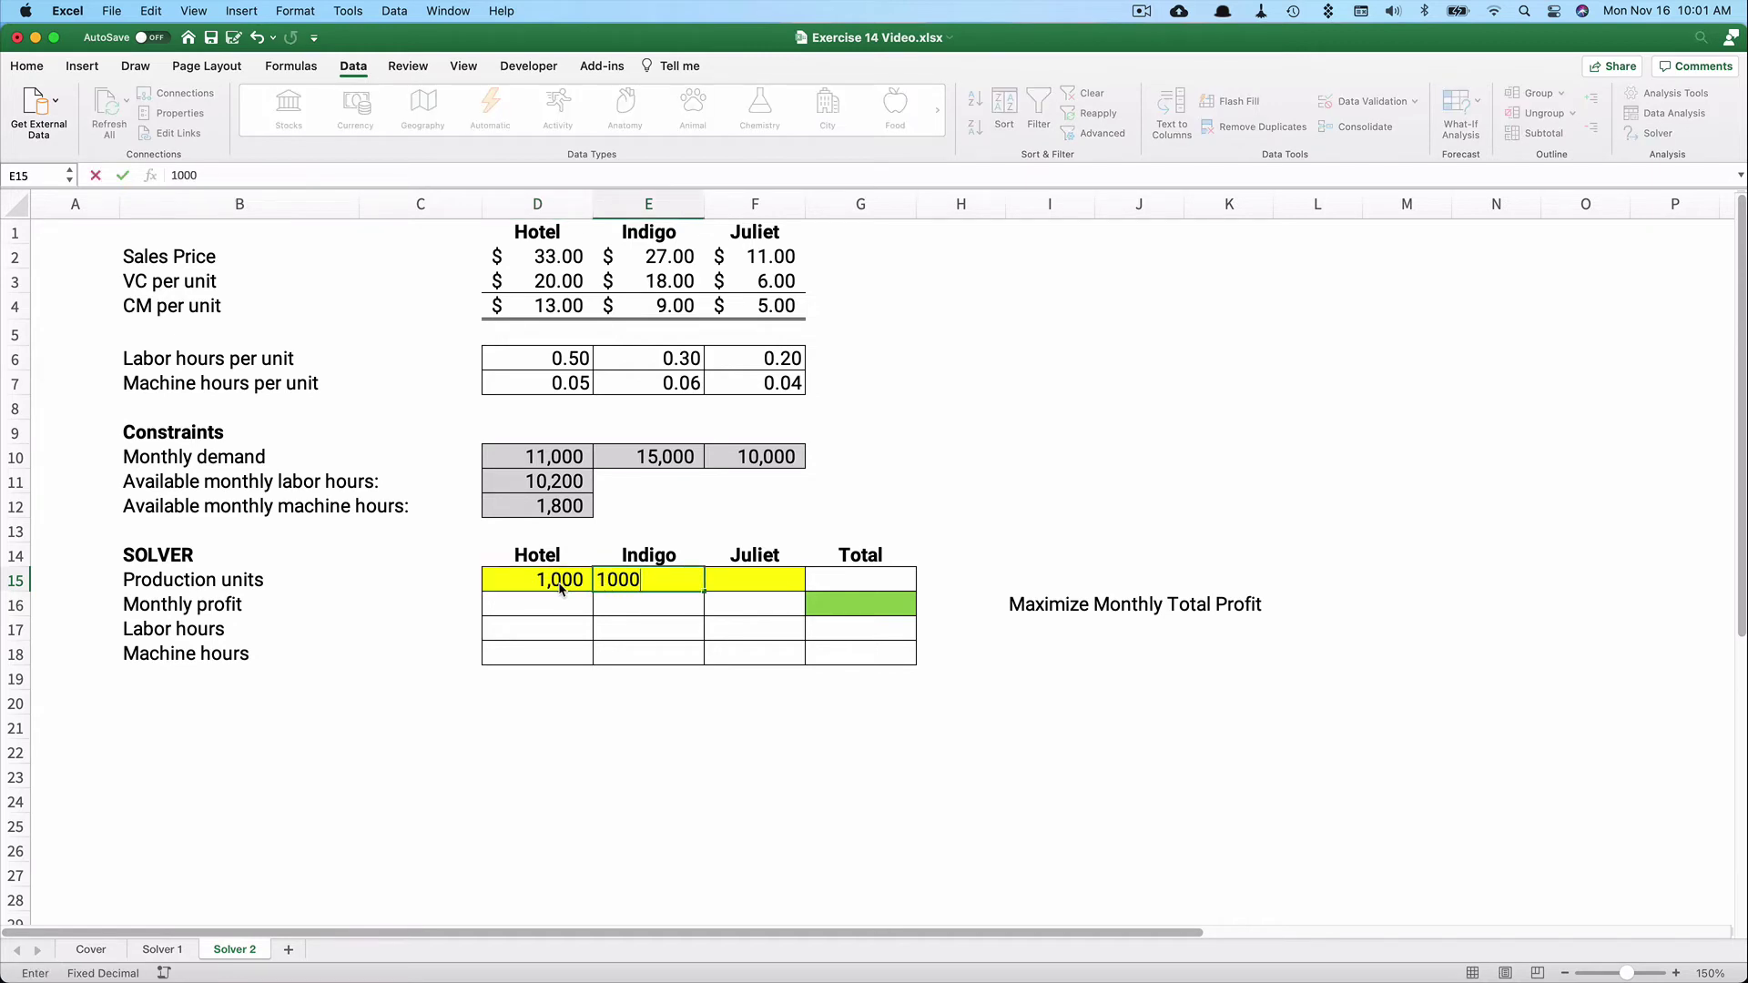
{"action": "key", "text": "Tab"}
{"action": "type", "text": "1,0"}
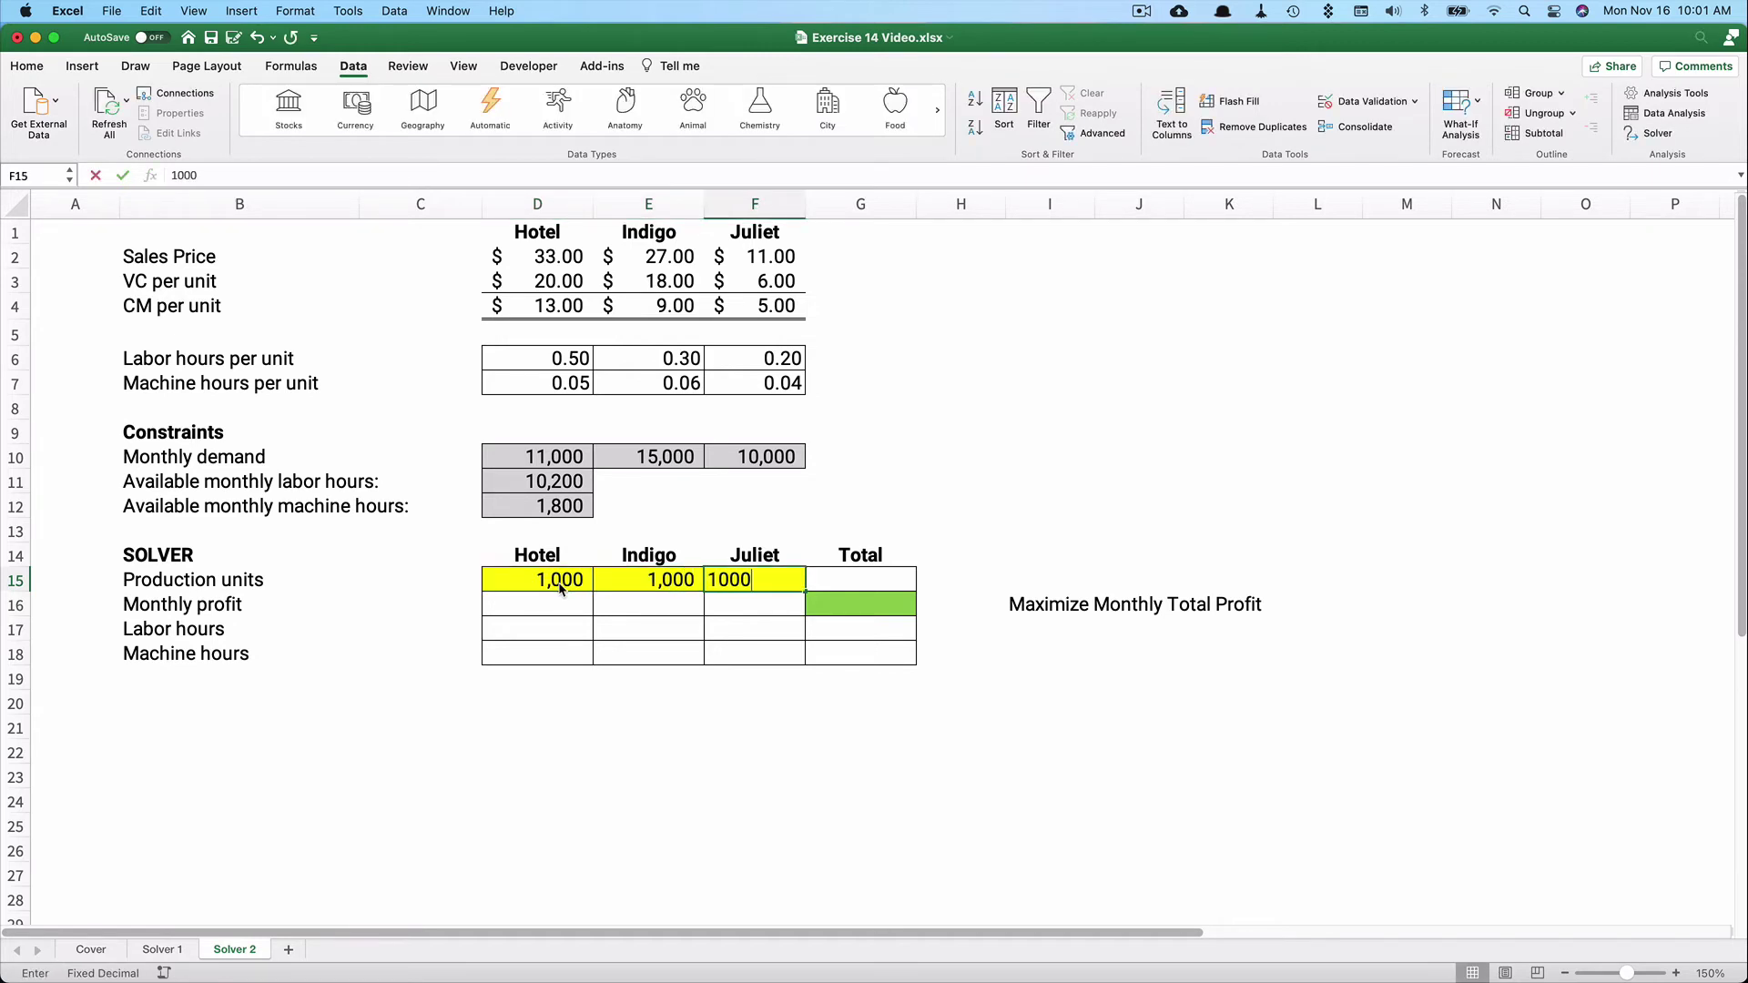
{"action": "type", "text": "00"}
{"action": "key", "text": "Tab"}
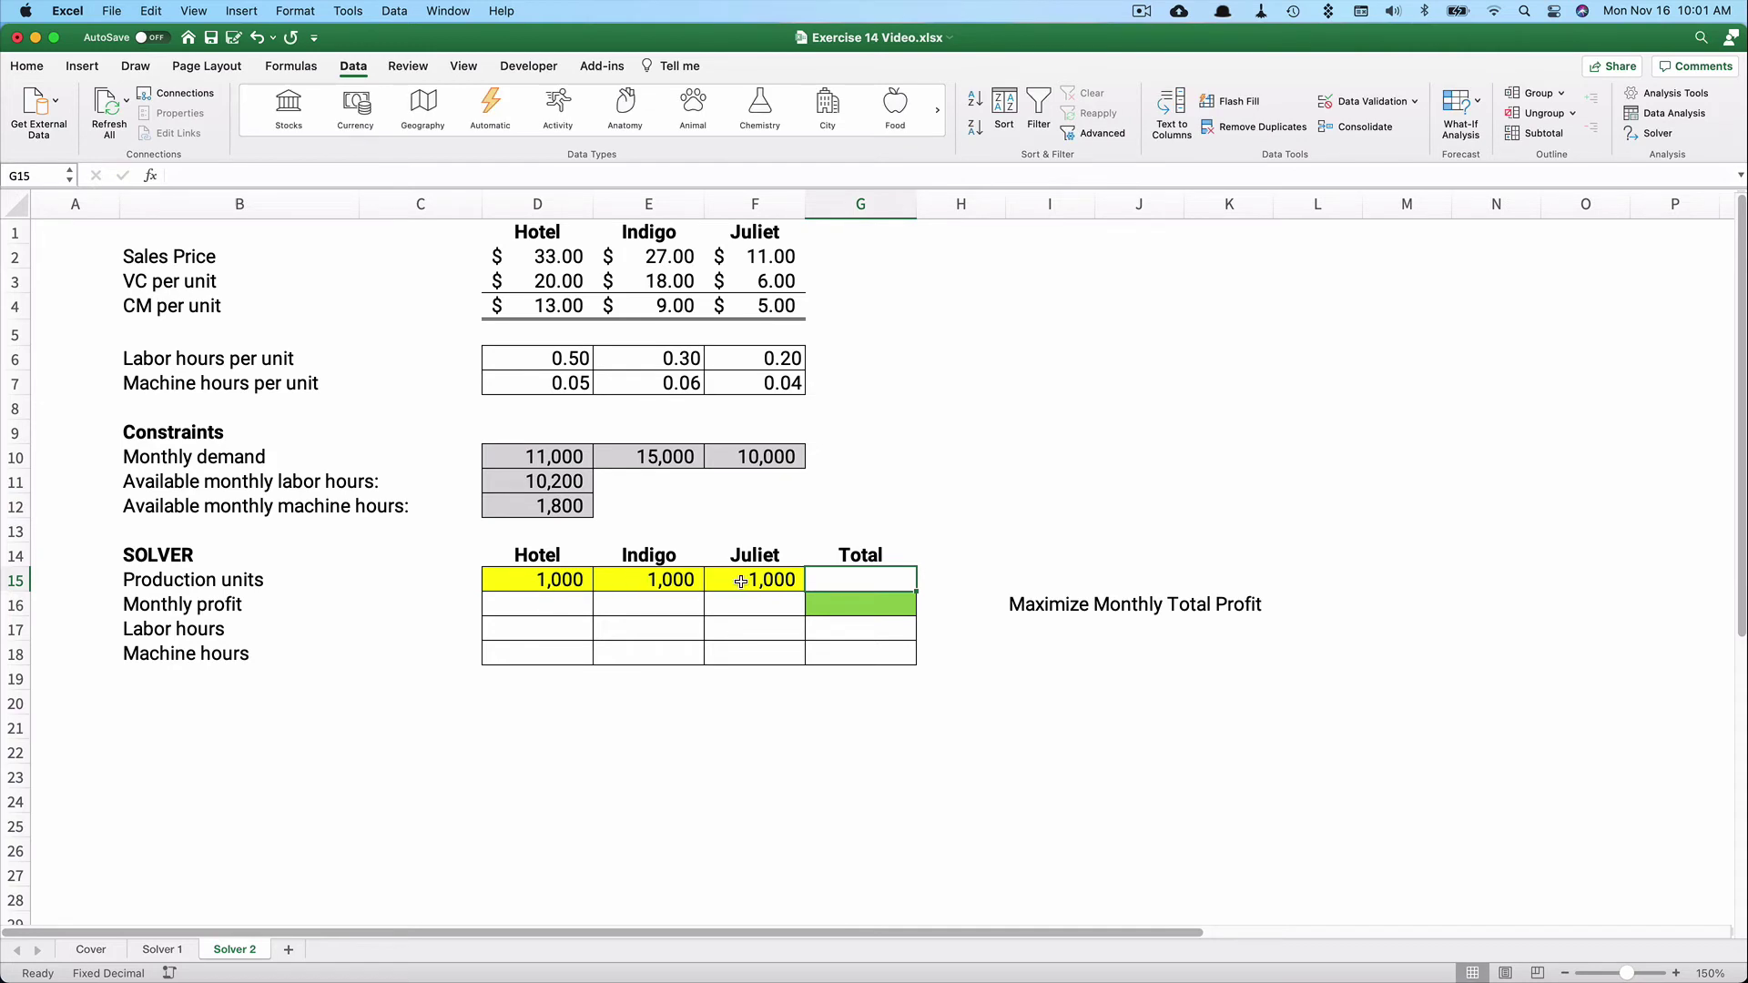
Calculate Hotel's monthly profit in D16 with =D15*D4 and fill the formula across to F16
{"action": "left_click", "coordinate": [530, 600]}
{"action": "type", "text": "="}
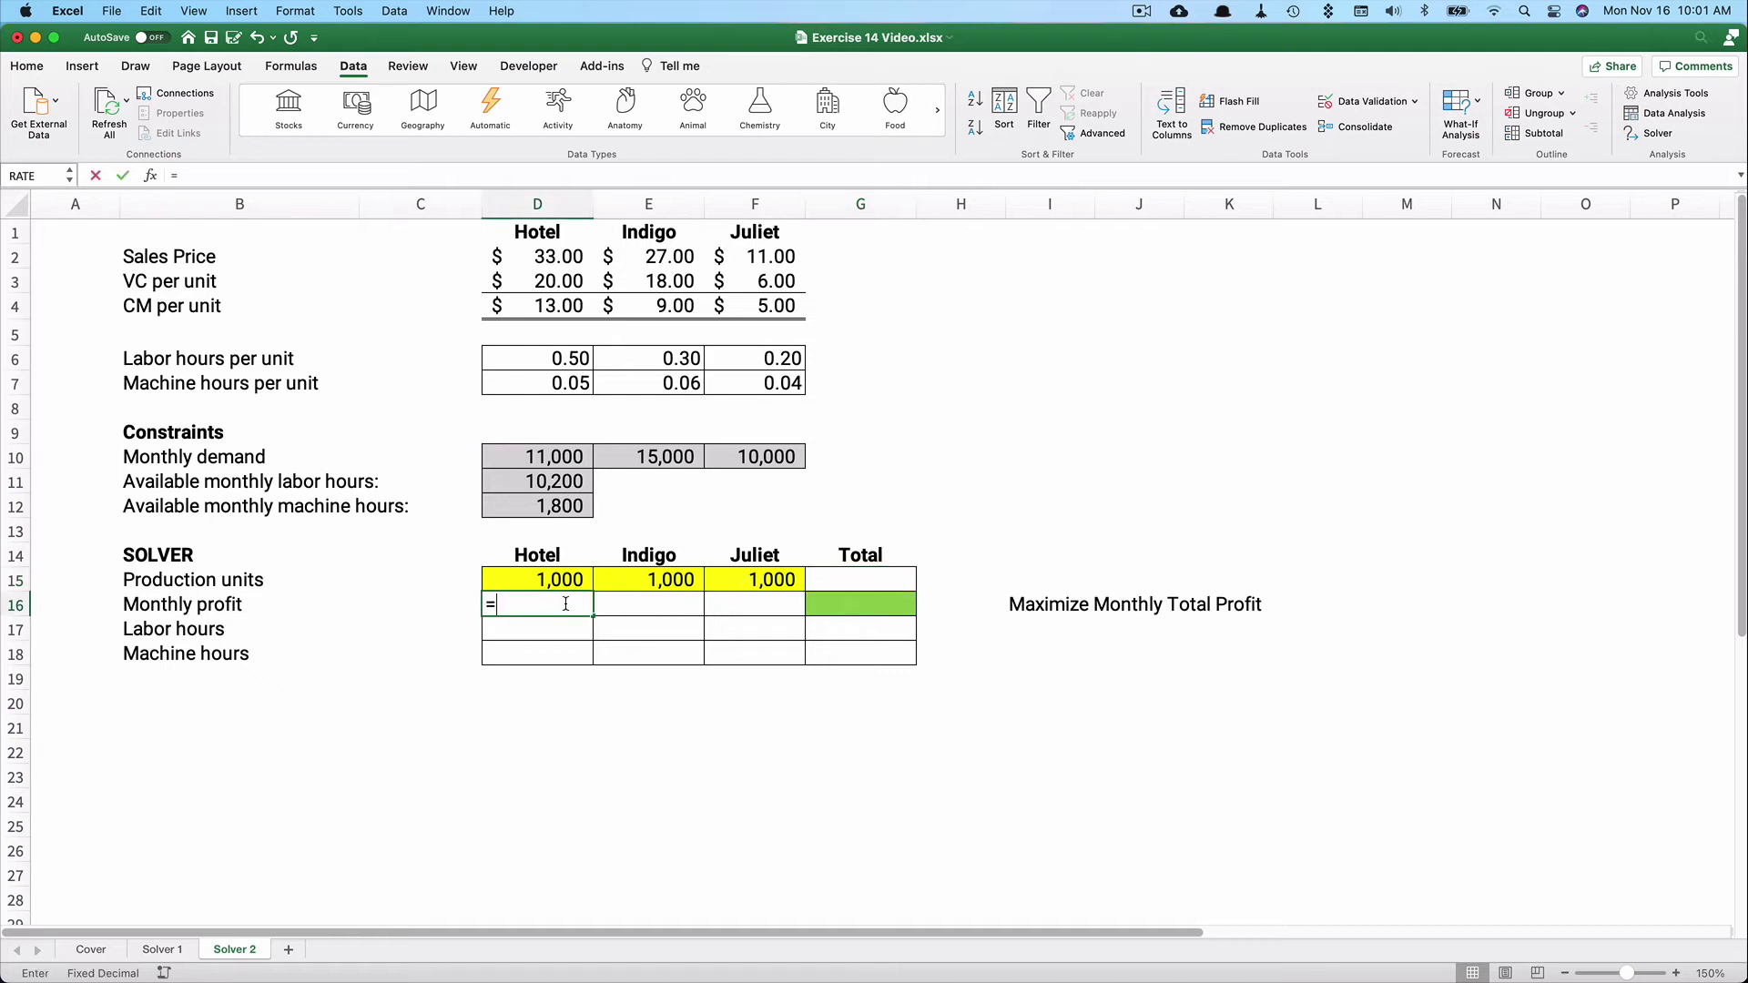
{"action": "left_click", "coordinate": [544, 581]}
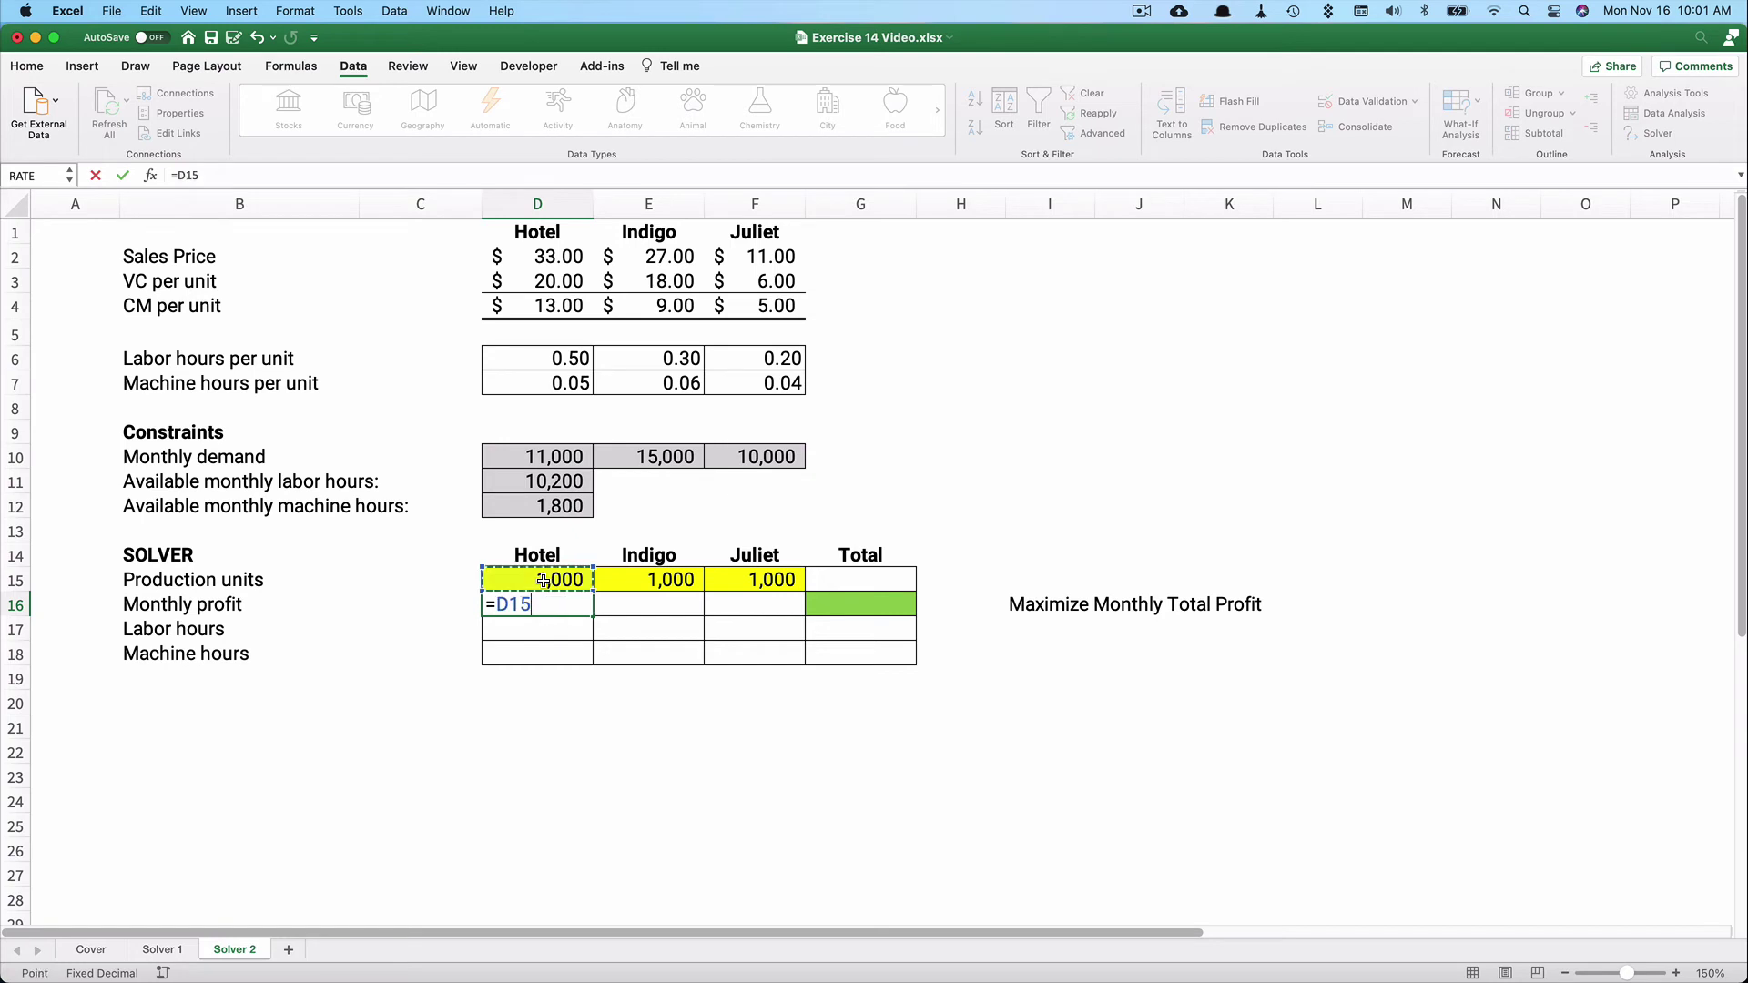
{"action": "type", "text": "*"}
{"action": "left_click", "coordinate": [551, 312]}
{"action": "key", "text": "Return"}
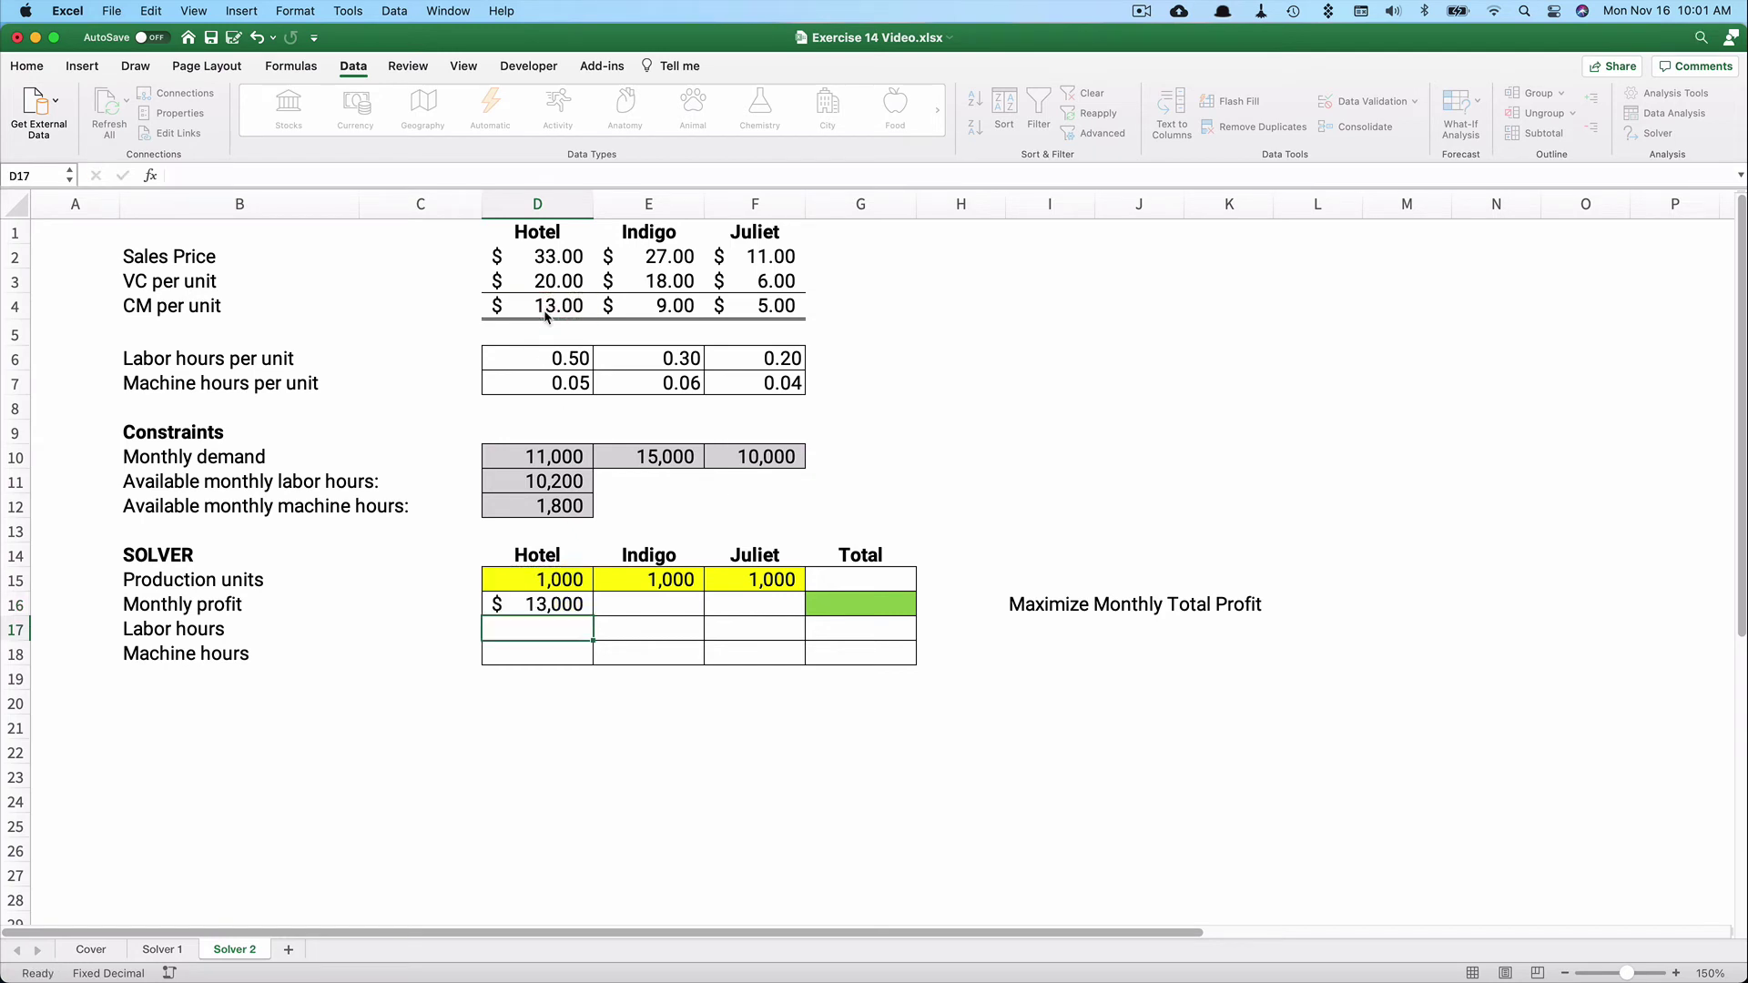
{"action": "left_click", "coordinate": [564, 607]}
{"action": "left_click_drag", "start_coordinate": [593, 617], "coordinate": [746, 611]}
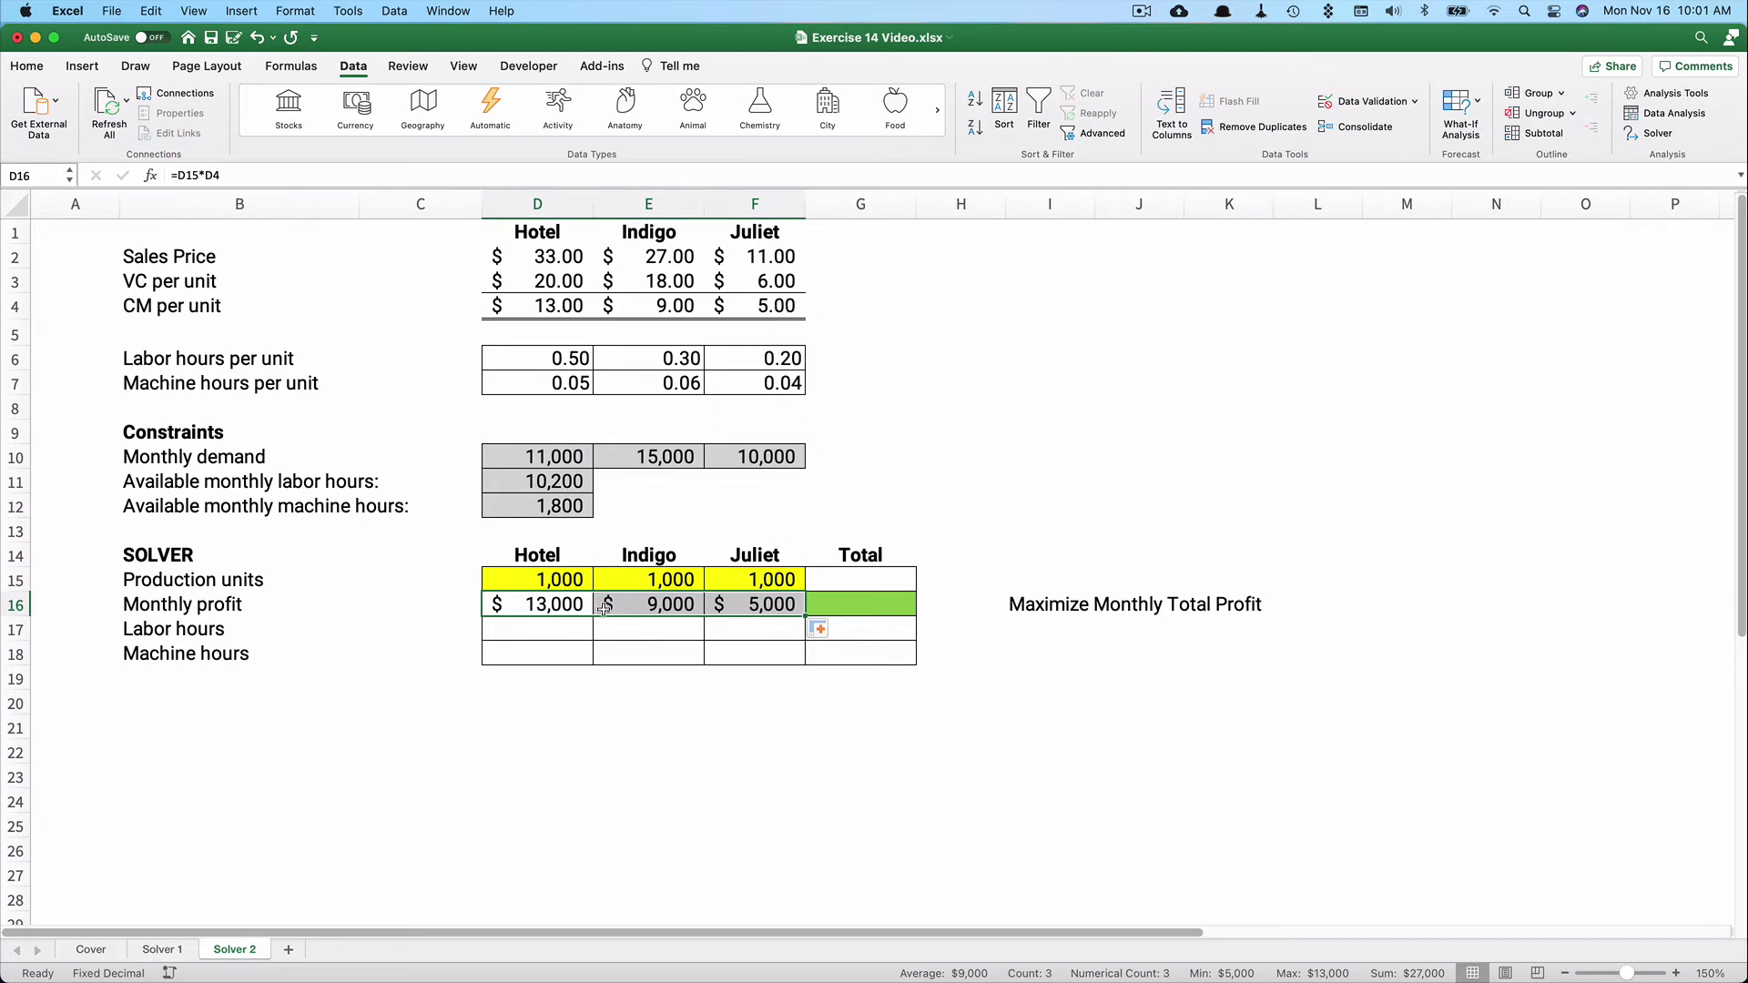
Sum the three products' monthly profits in the green total cell G16 and check its formula
{"action": "left_click", "coordinate": [569, 628]}
{"action": "left_click_drag", "start_coordinate": [560, 603], "coordinate": [829, 613]}
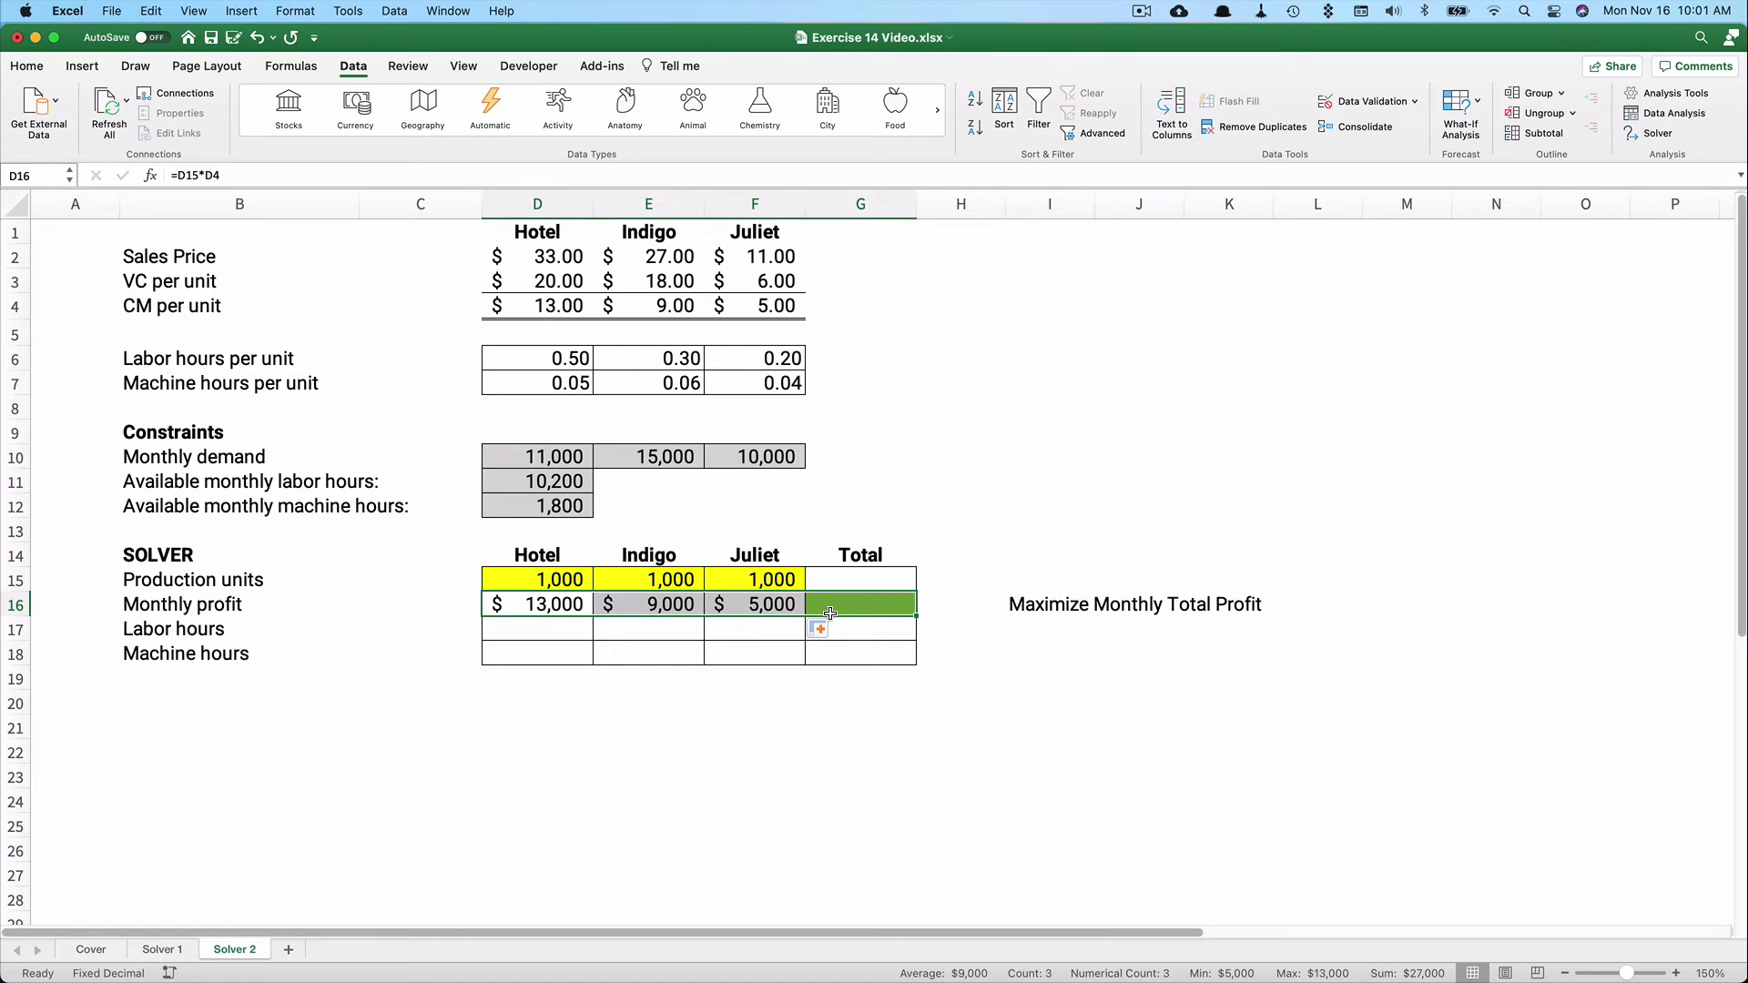
{"action": "key", "text": "shift+super+t"}
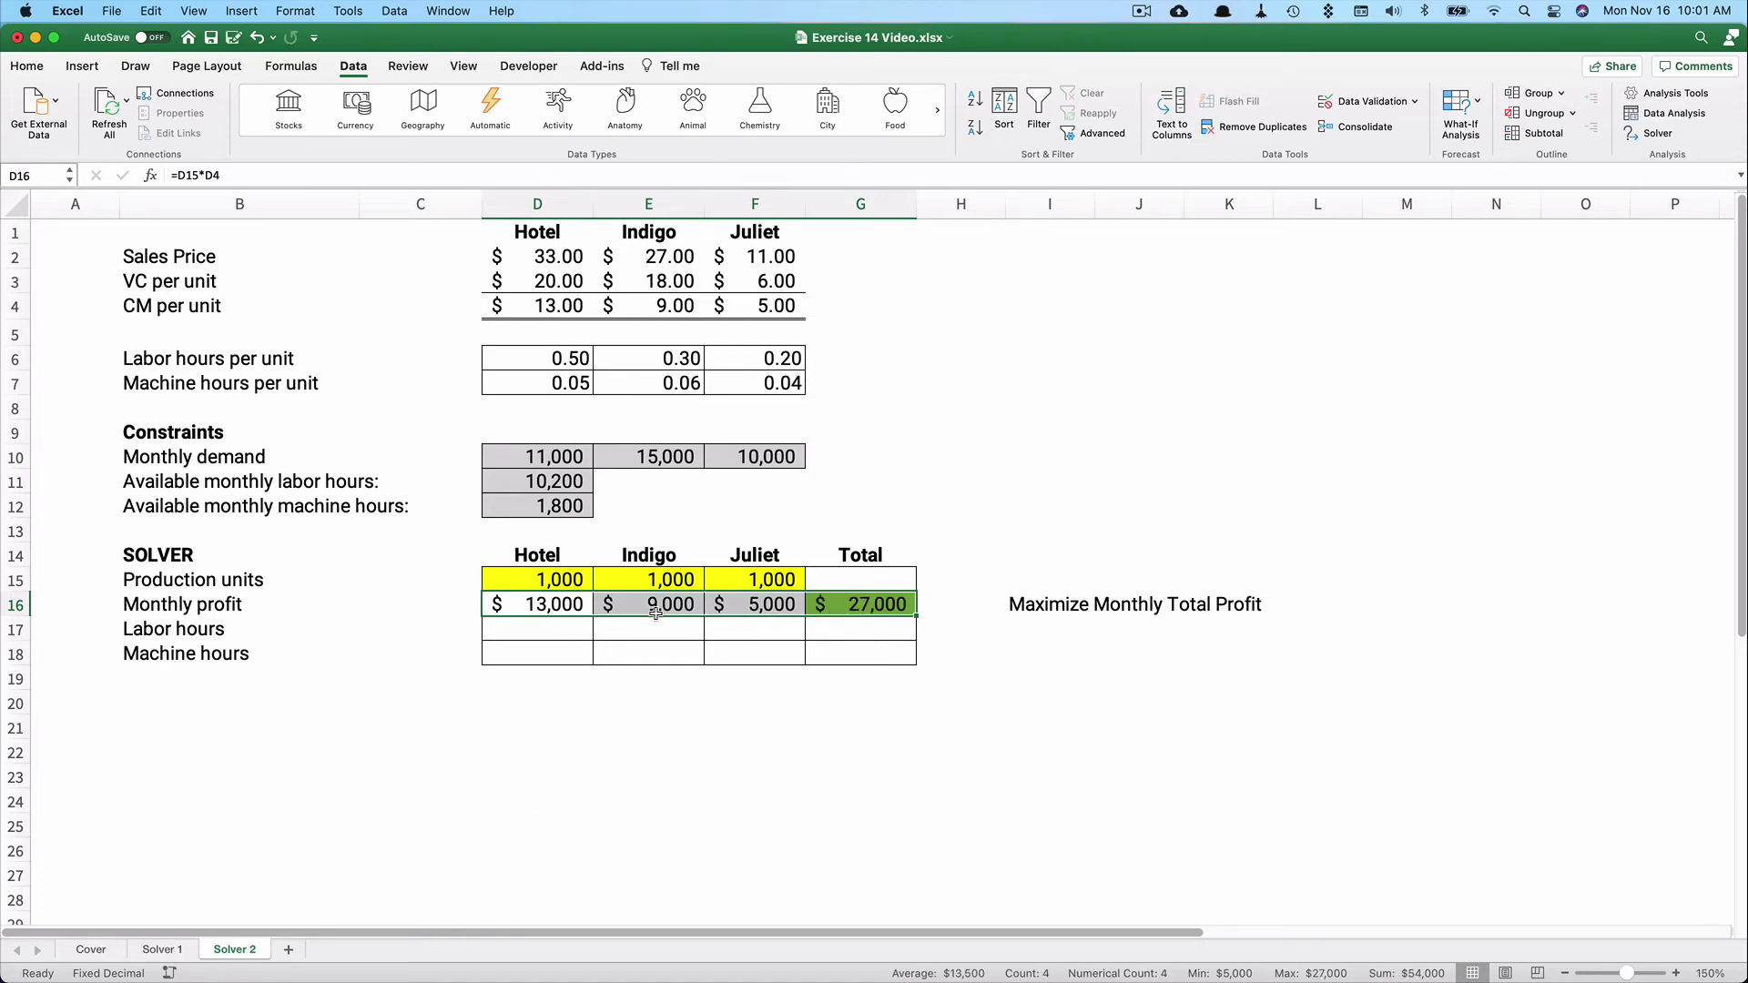
{"action": "left_click_drag", "start_coordinate": [560, 603], "coordinate": [783, 605]}
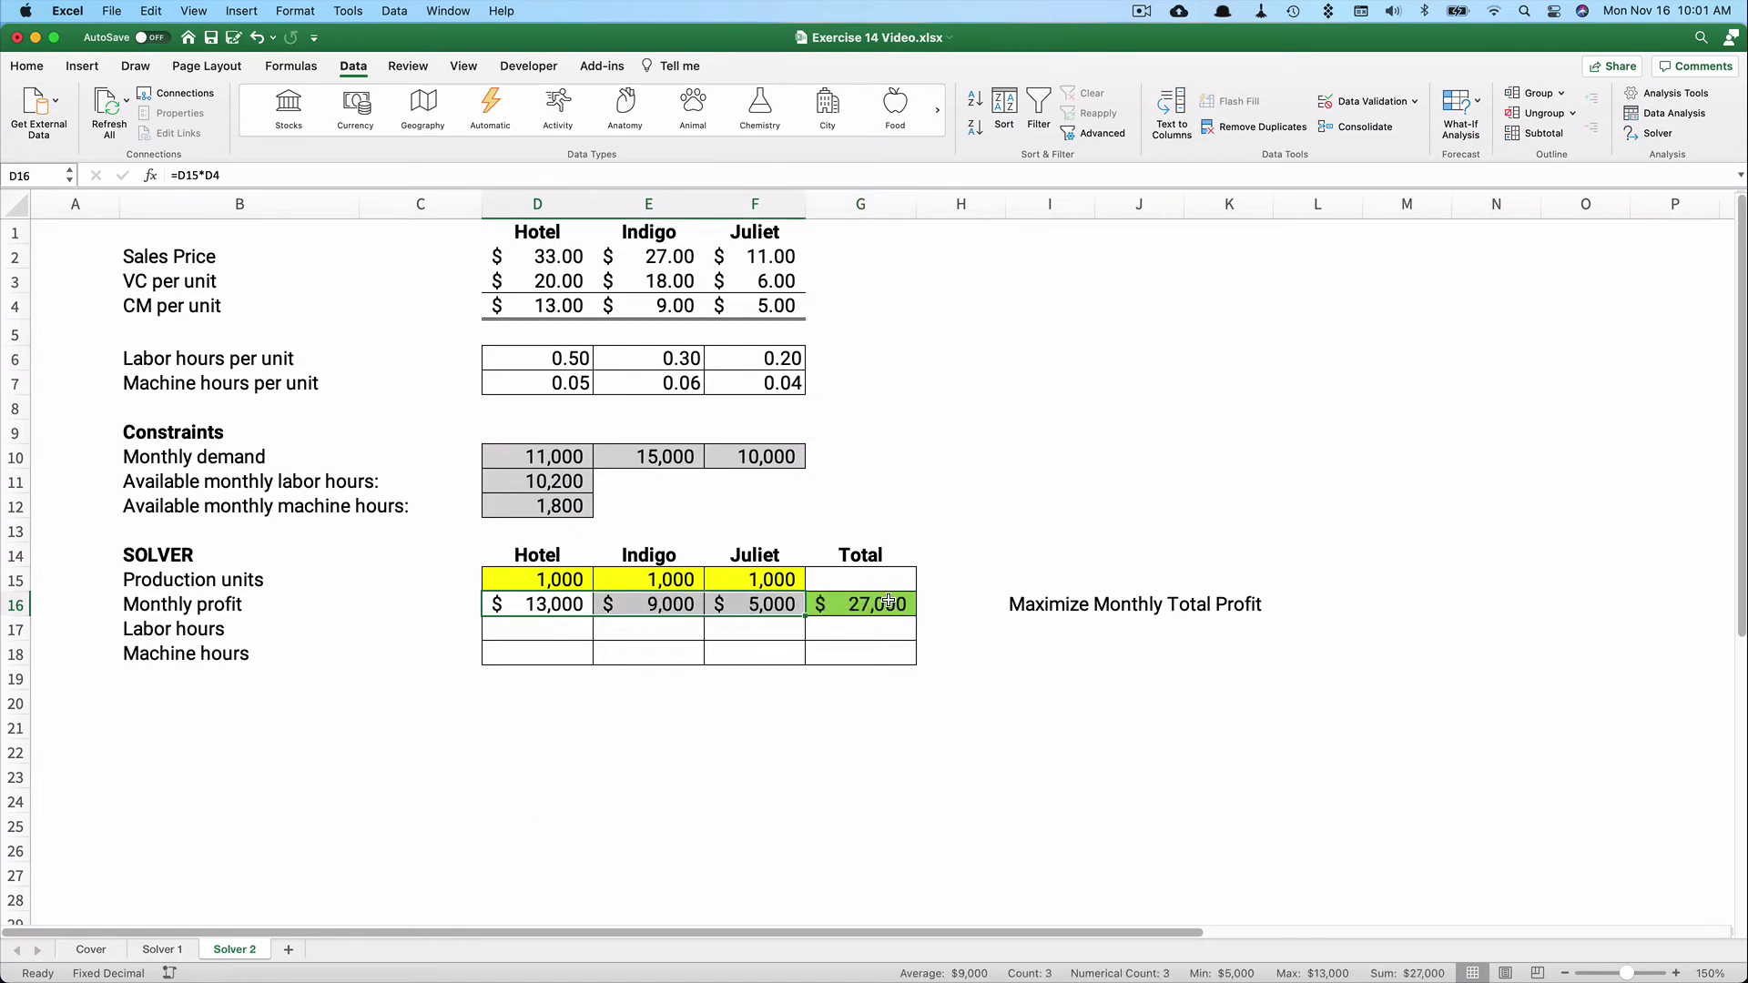
{"action": "left_click", "coordinate": [889, 602]}
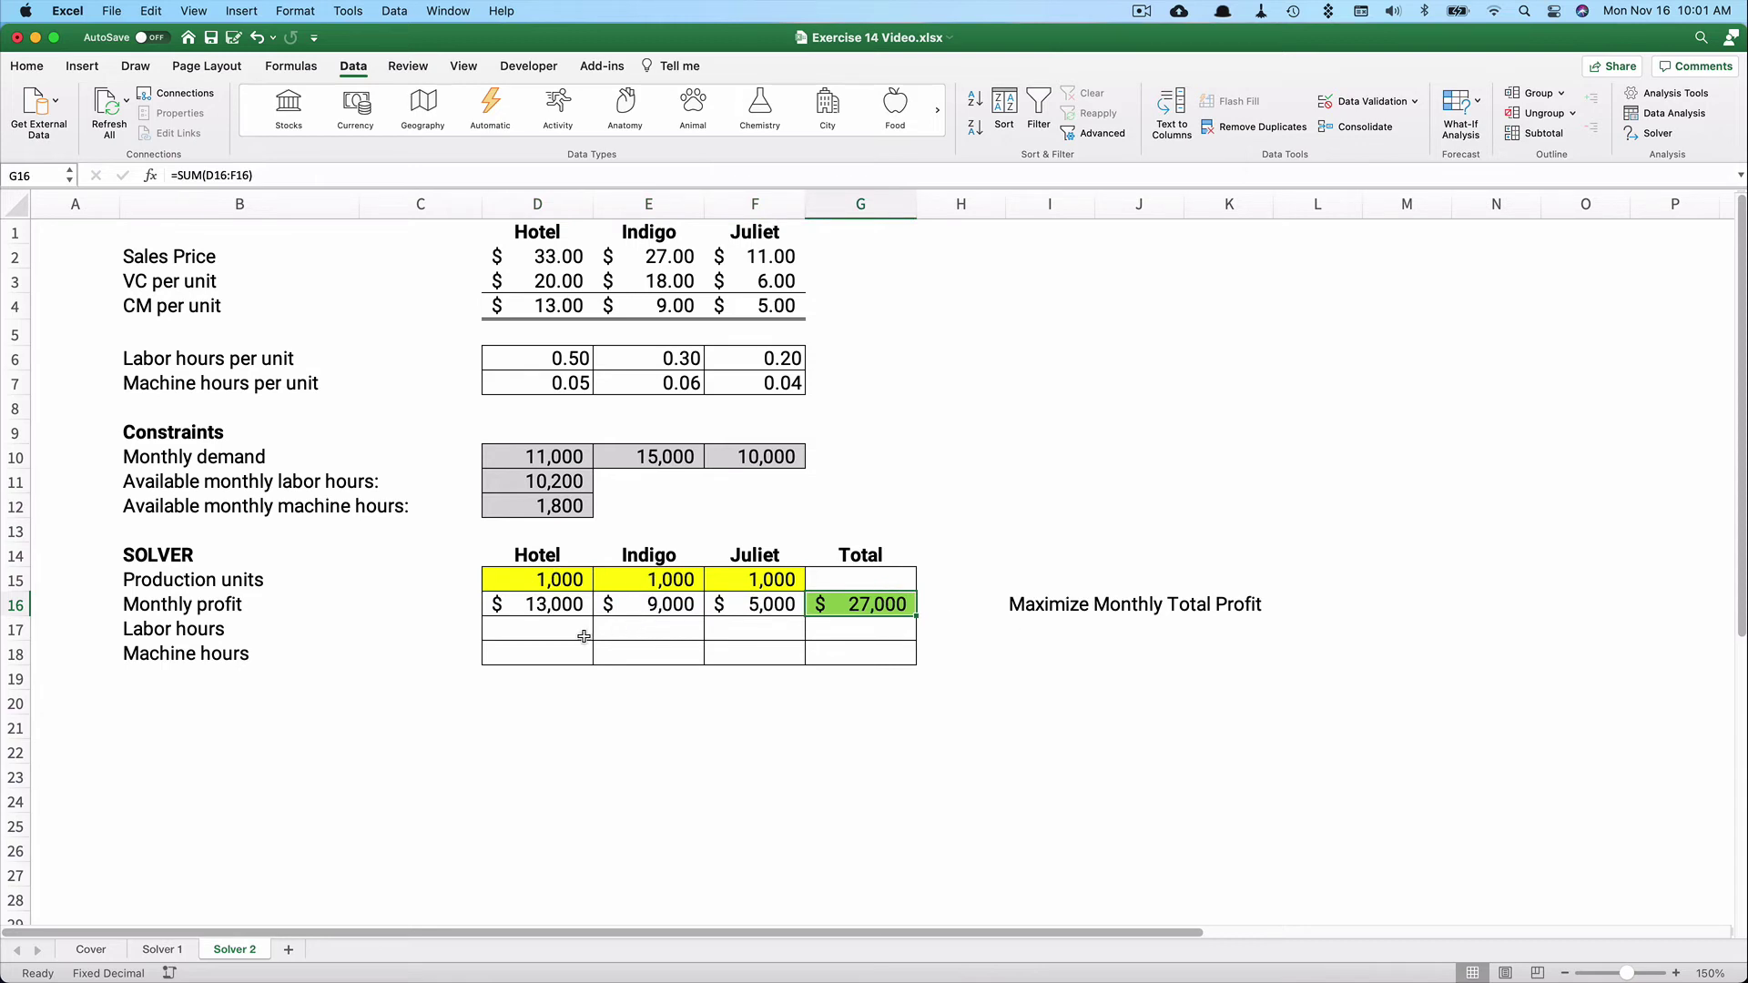
Calculate Hotel's labor hours in D17 with =D15*D6 and fill the formula across to F17
{"action": "left_click", "coordinate": [531, 629]}
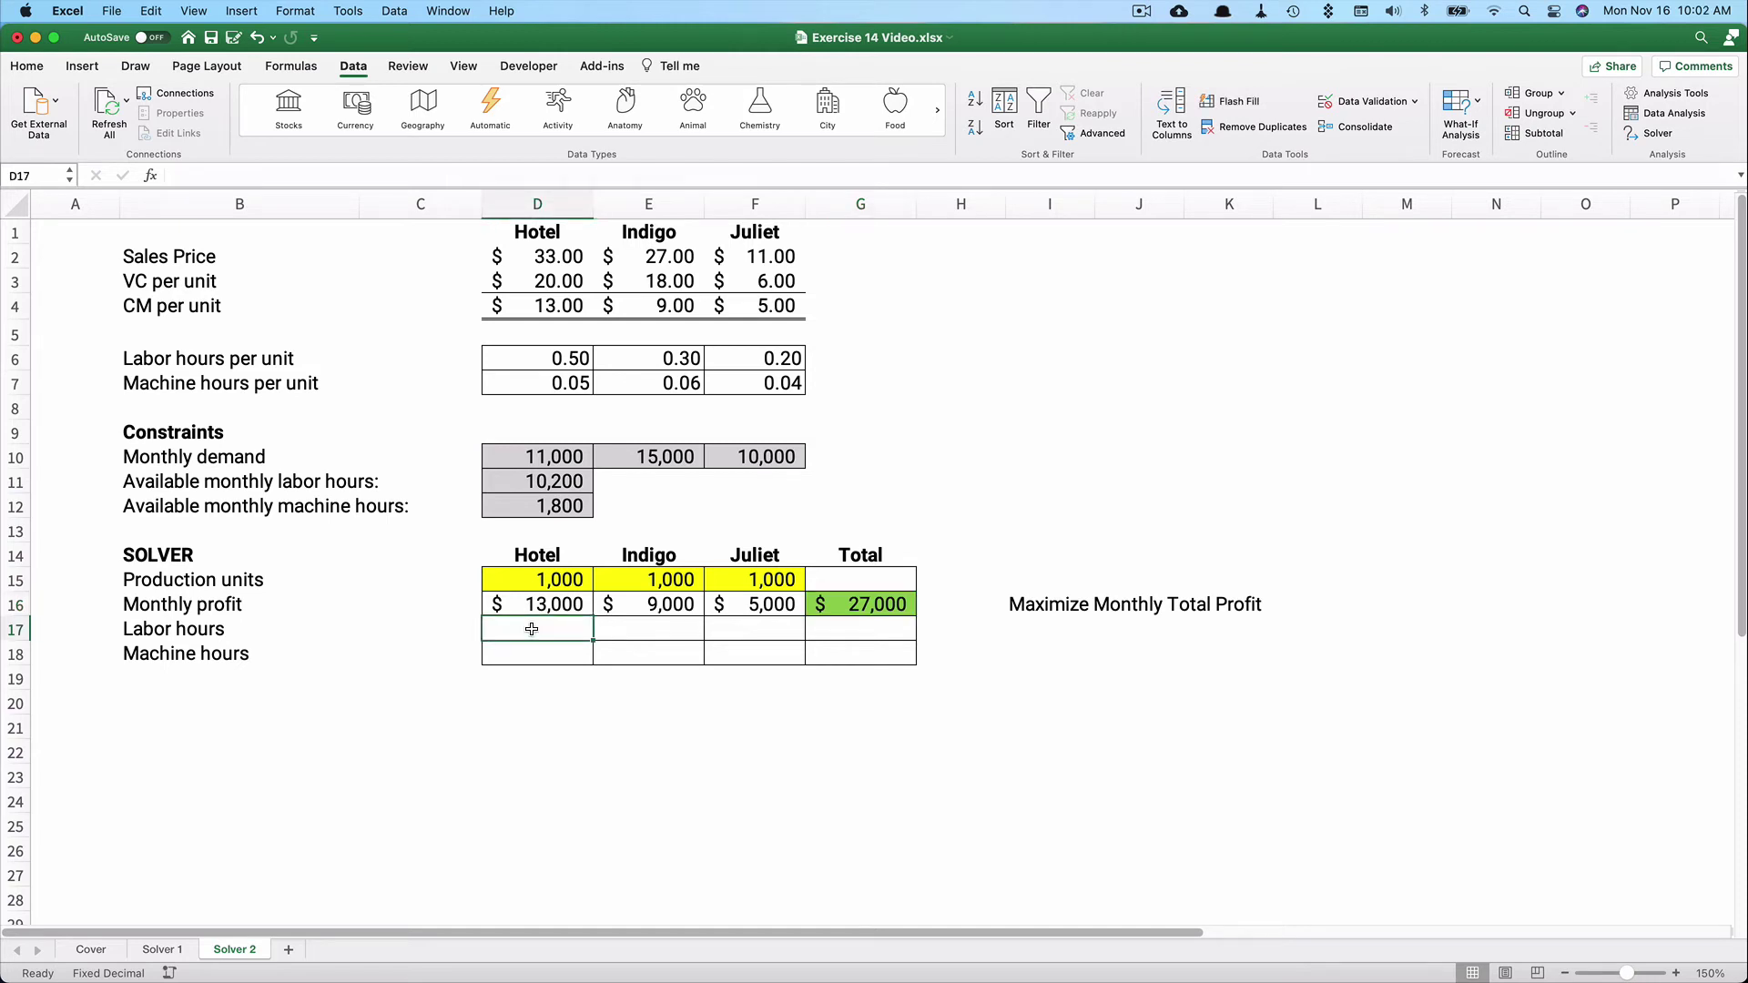
{"action": "type", "text": "="}
{"action": "left_click", "coordinate": [539, 581]}
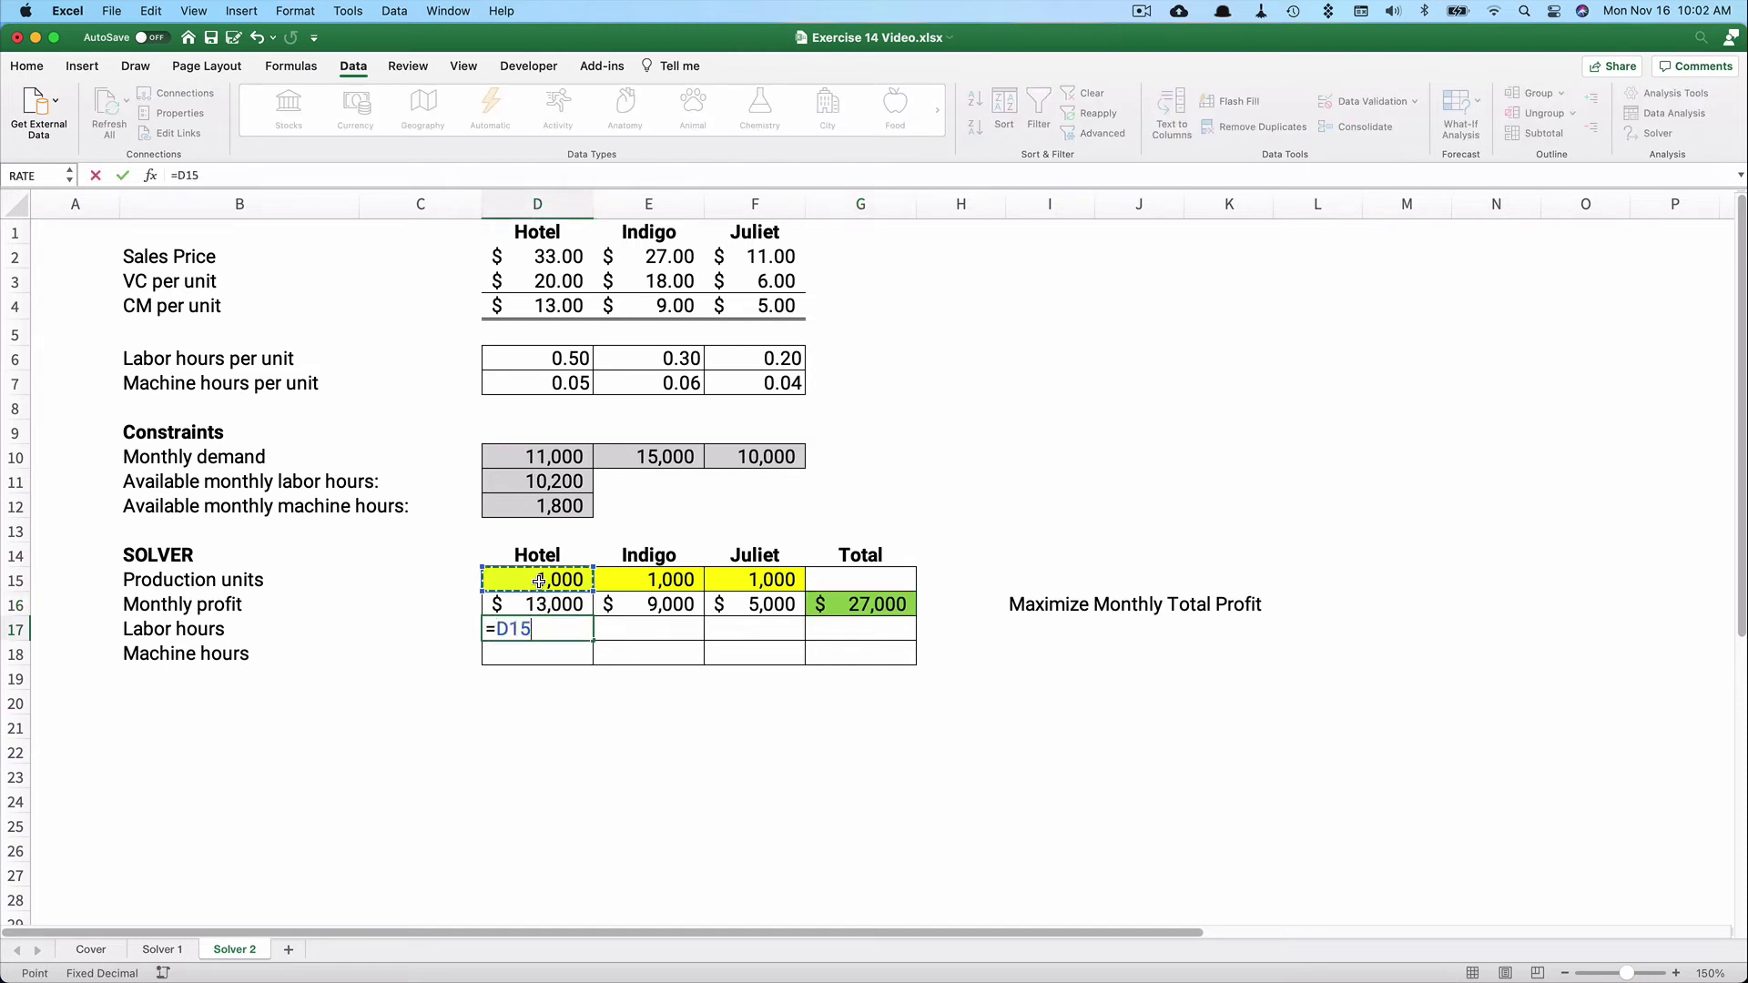
{"action": "type", "text": "*"}
{"action": "left_click", "coordinate": [556, 358]}
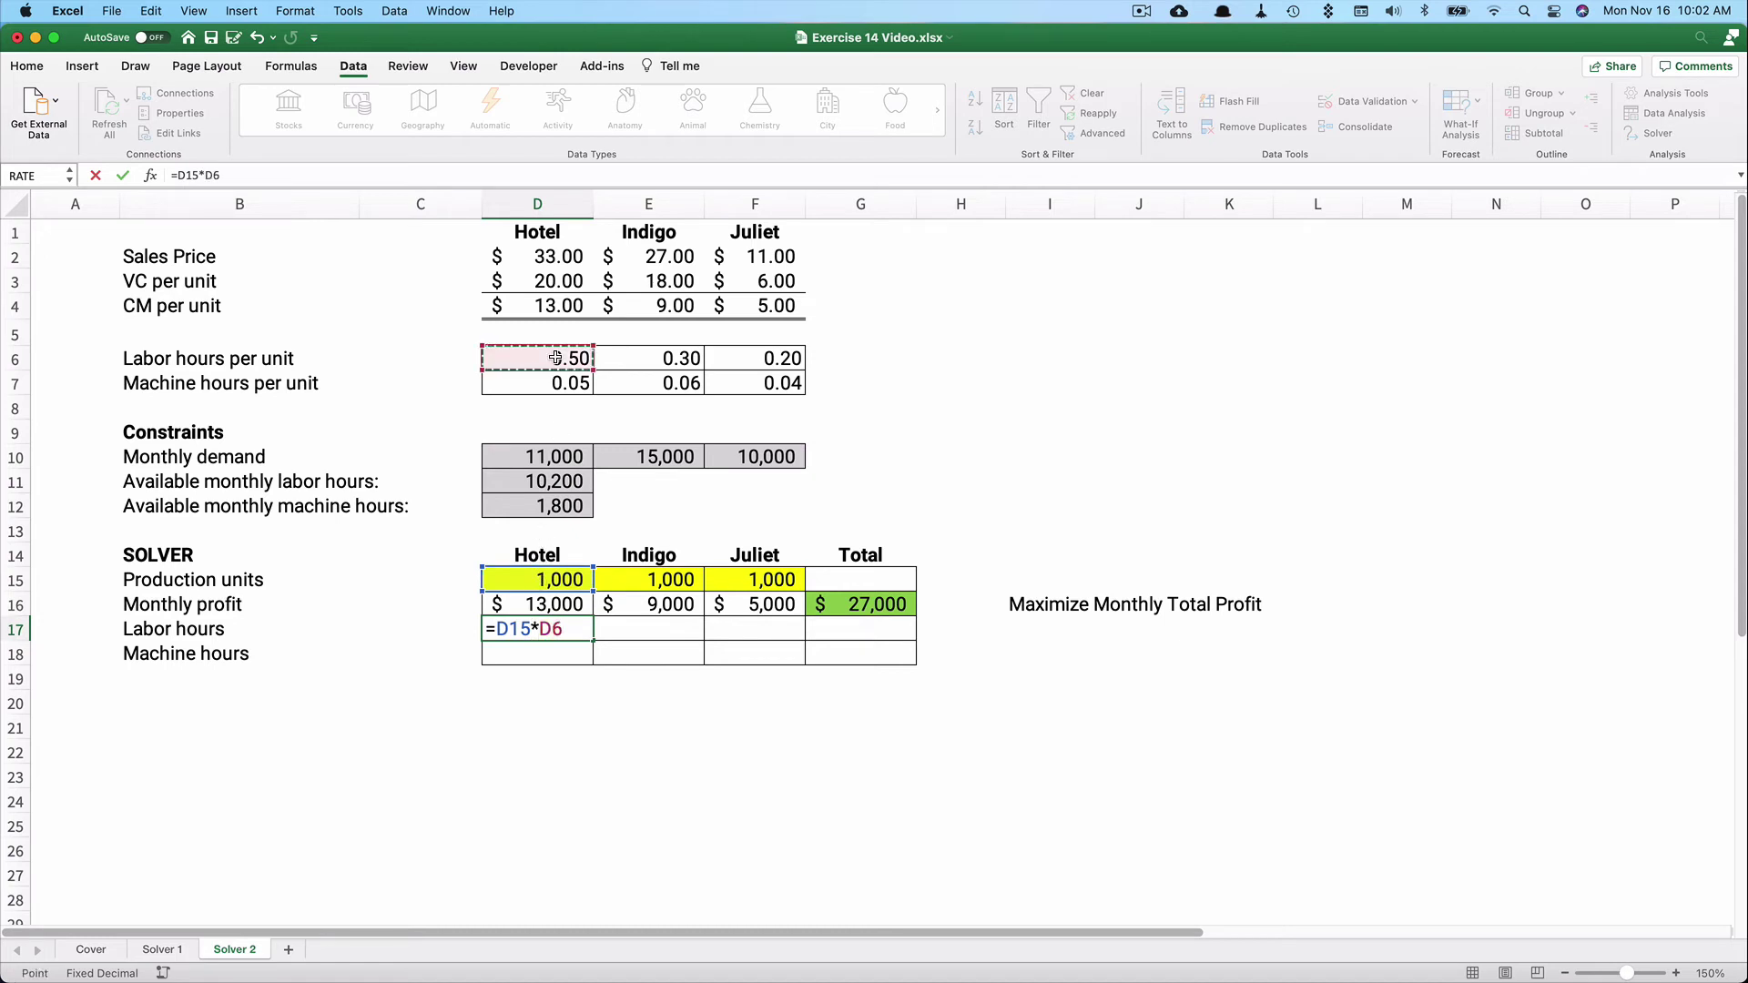
{"action": "key", "text": "Return"}
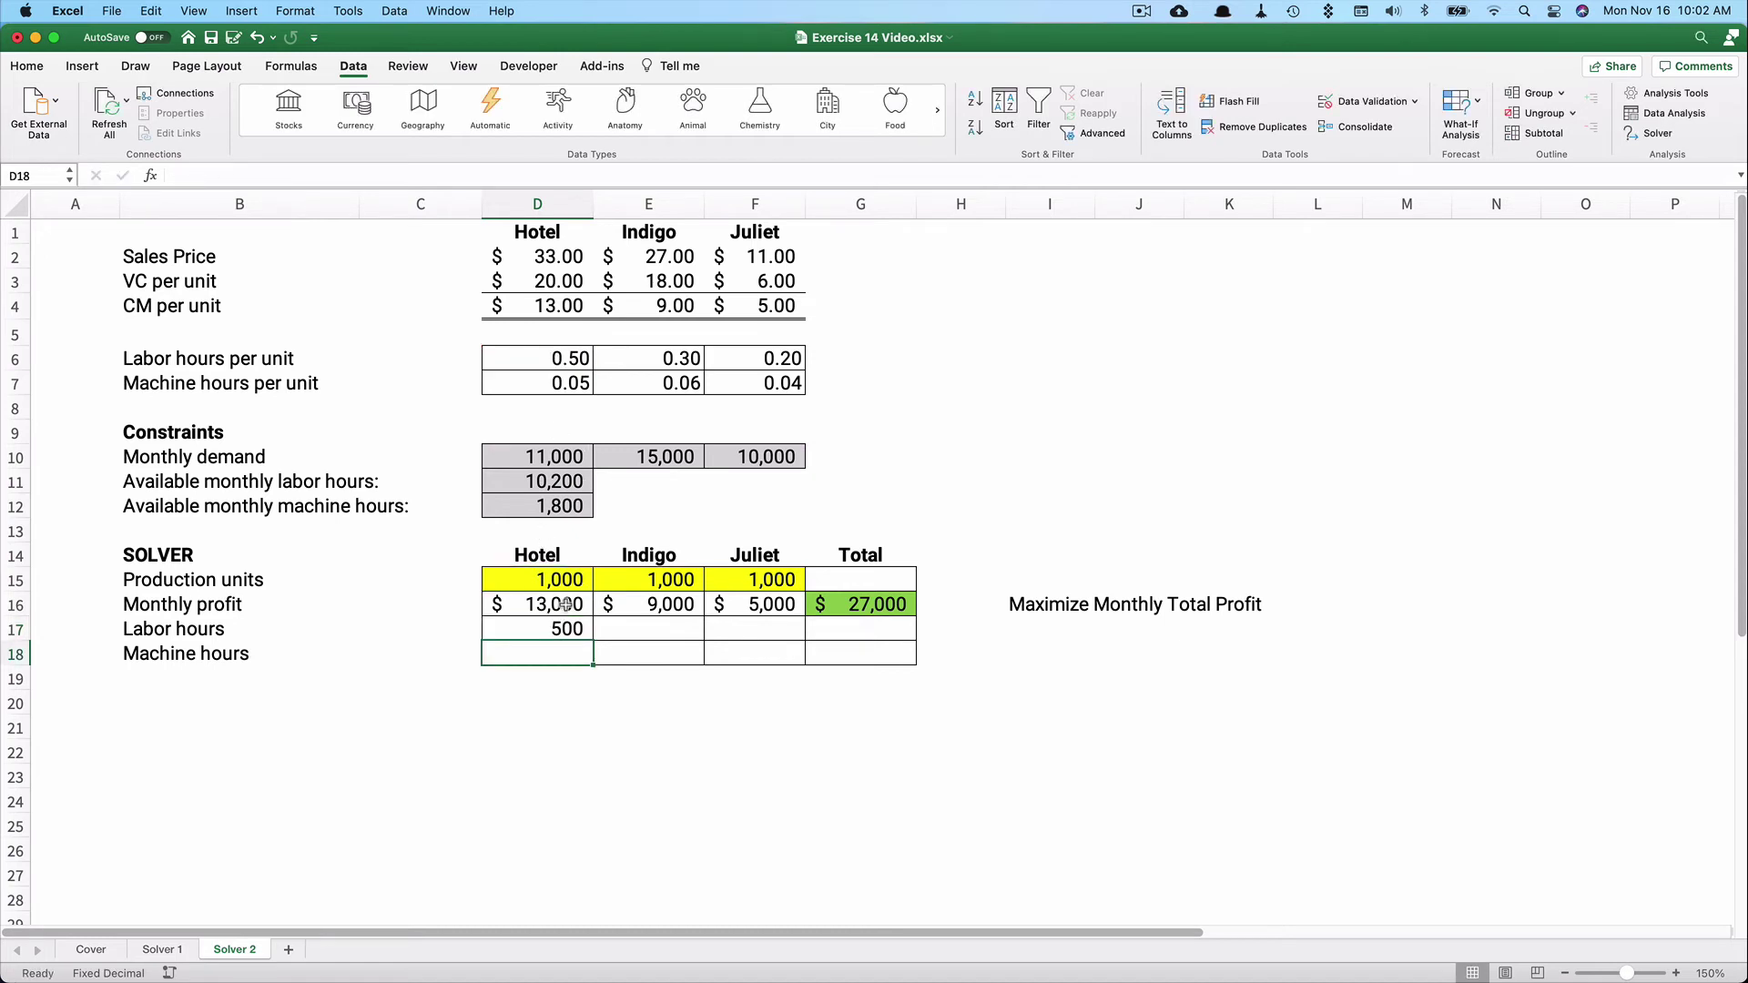
{"action": "left_click", "coordinate": [533, 631]}
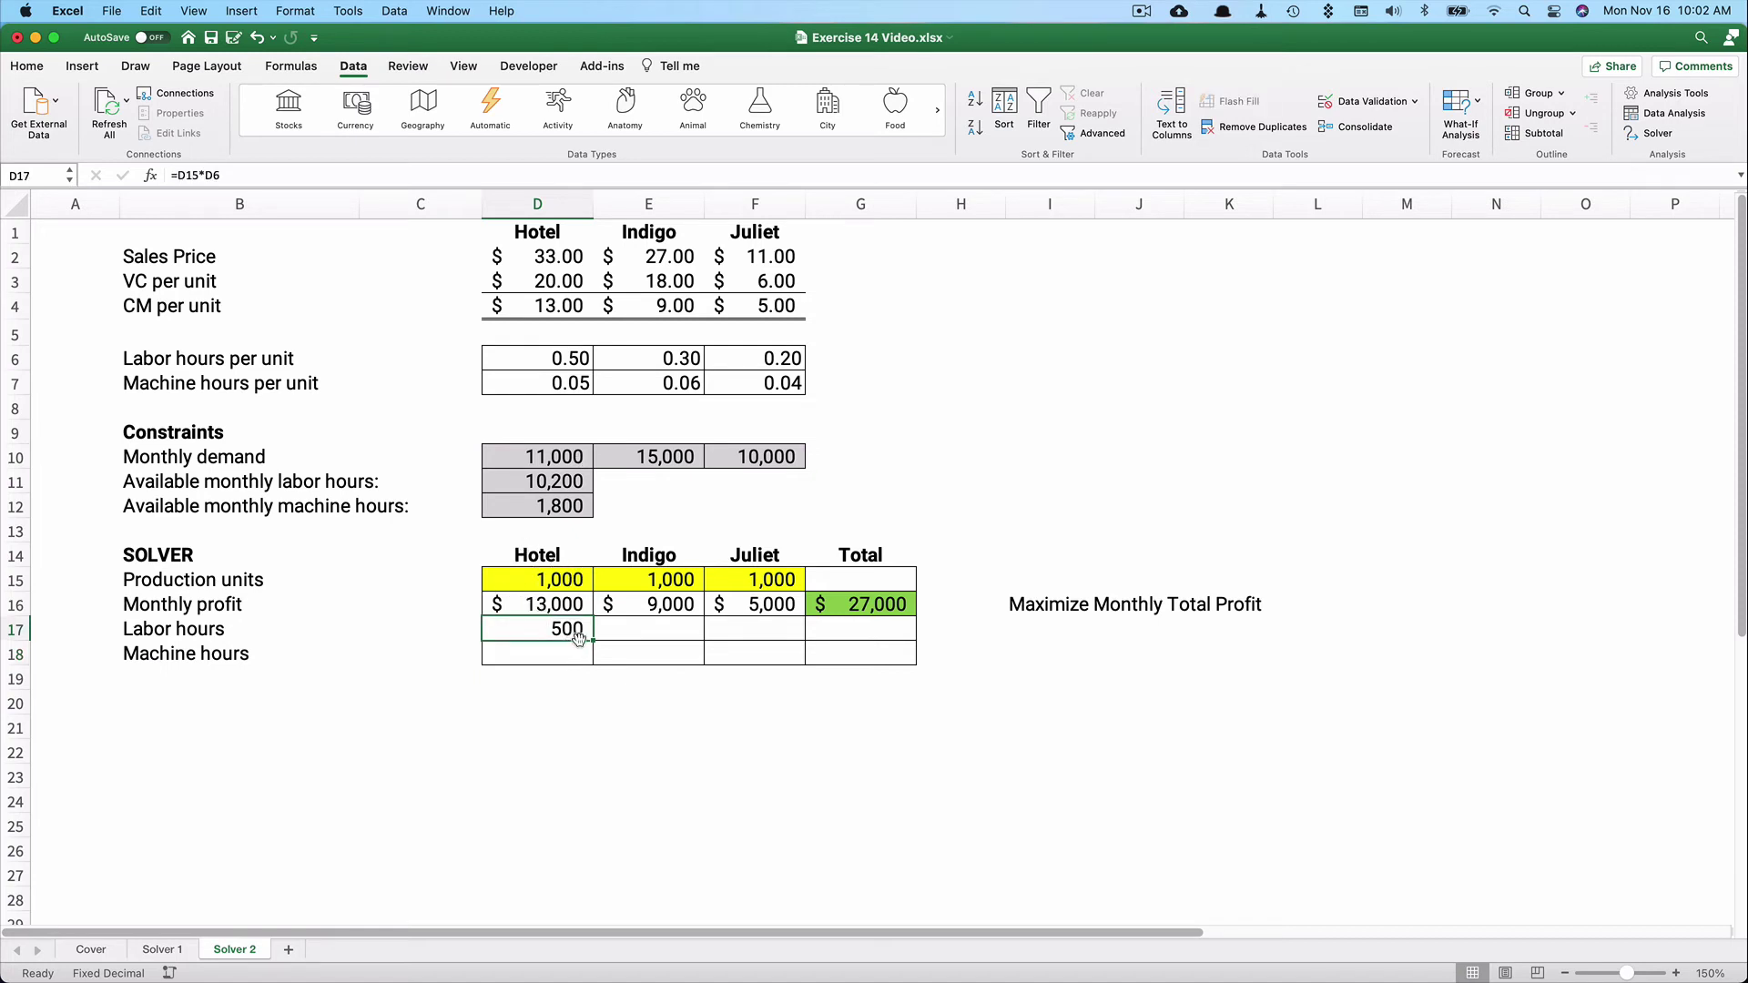
{"action": "left_click_drag", "start_coordinate": [594, 640], "coordinate": [774, 638]}
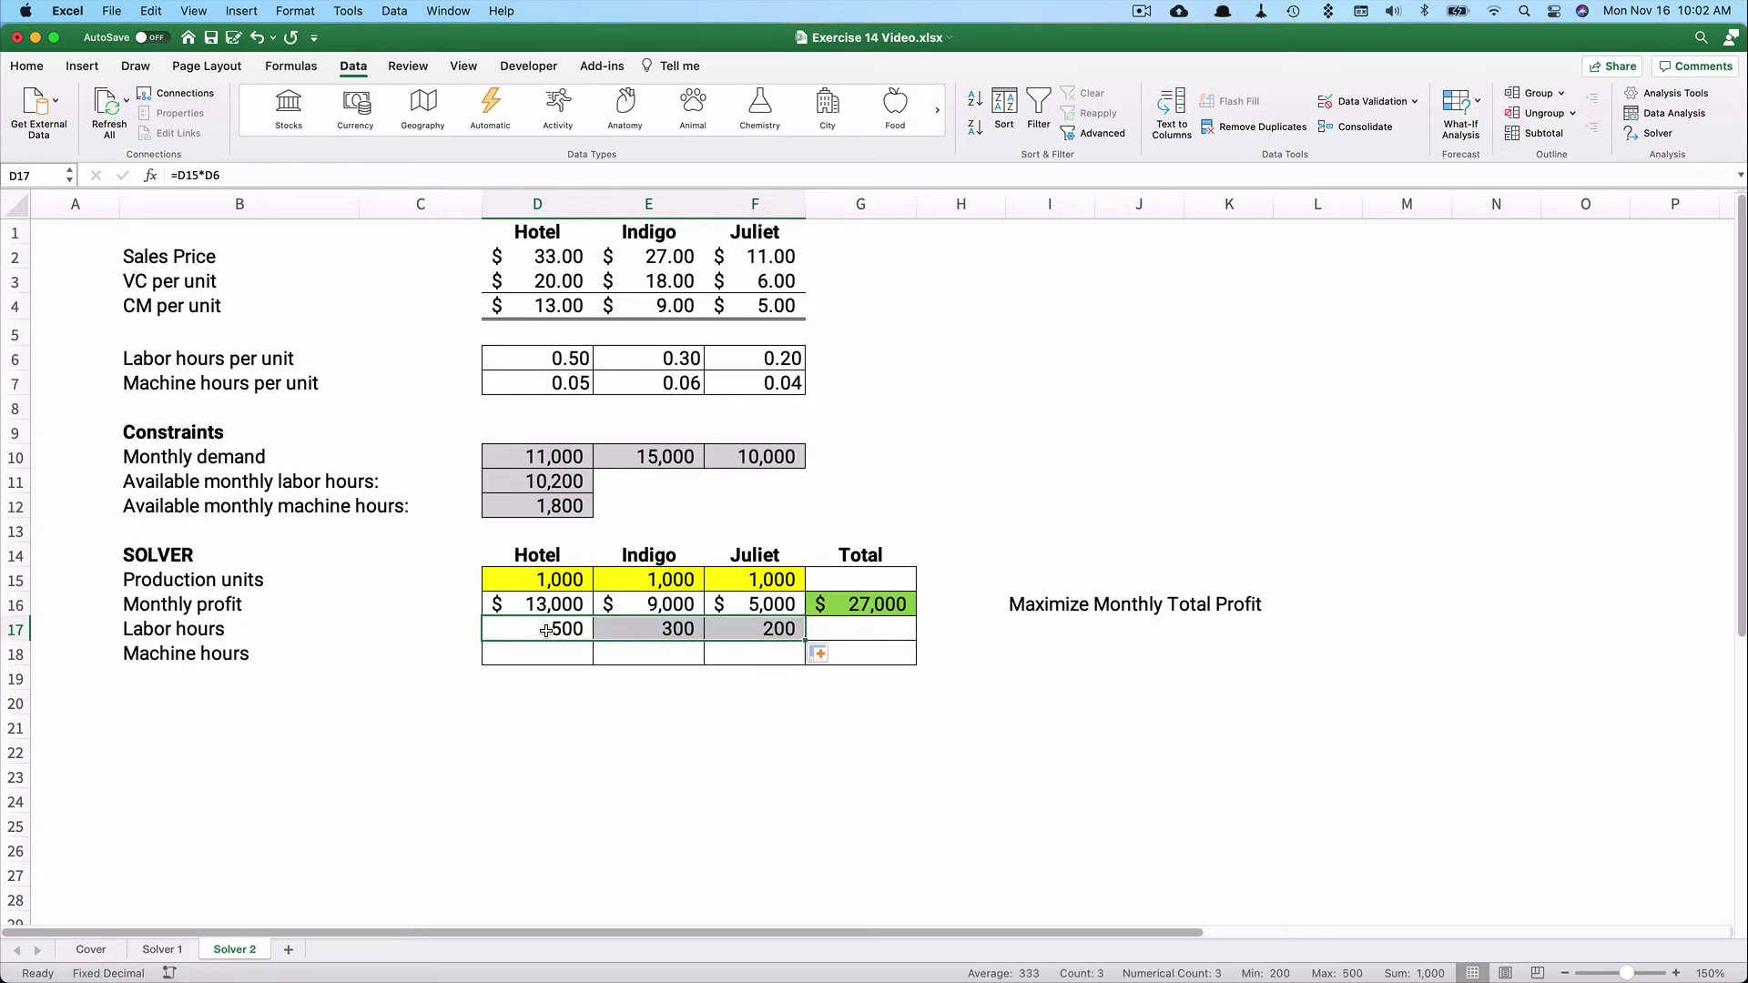
Sum the labor hours of D17:F17 in the total cell G17 and check its formula
{"action": "left_click_drag", "start_coordinate": [546, 630], "coordinate": [819, 628]}
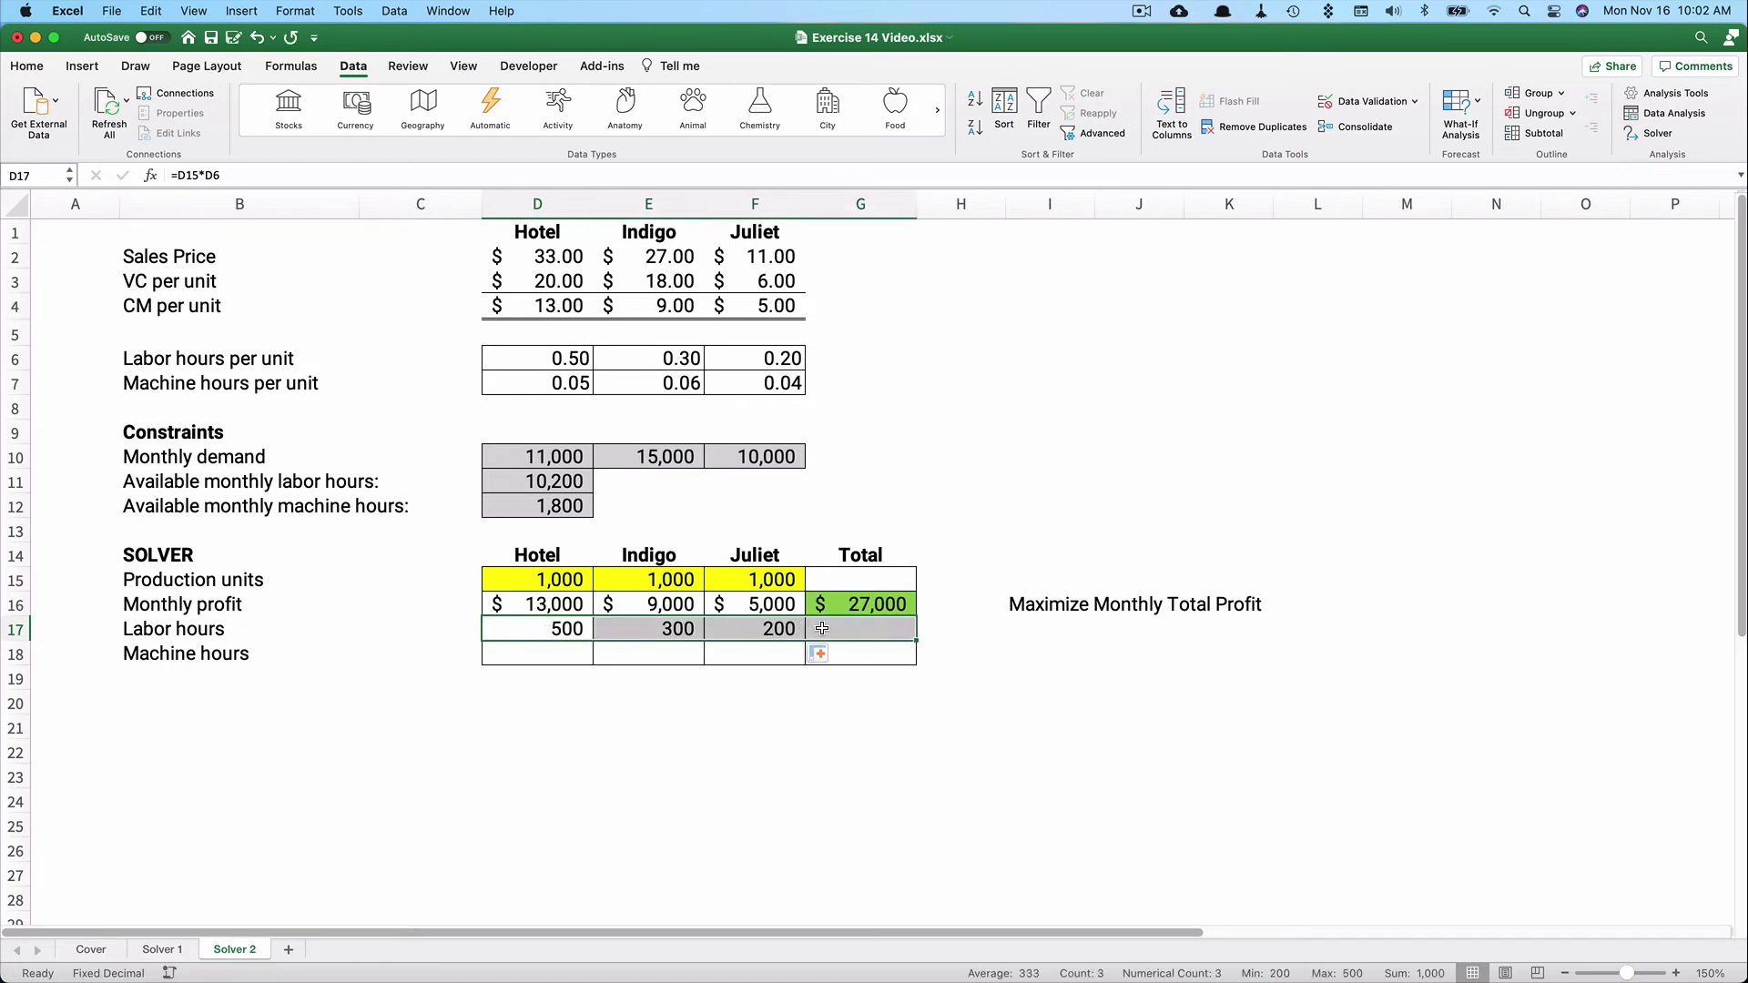
{"action": "key", "text": "super+shift+t"}
{"action": "key", "text": "super+shift+Return"}
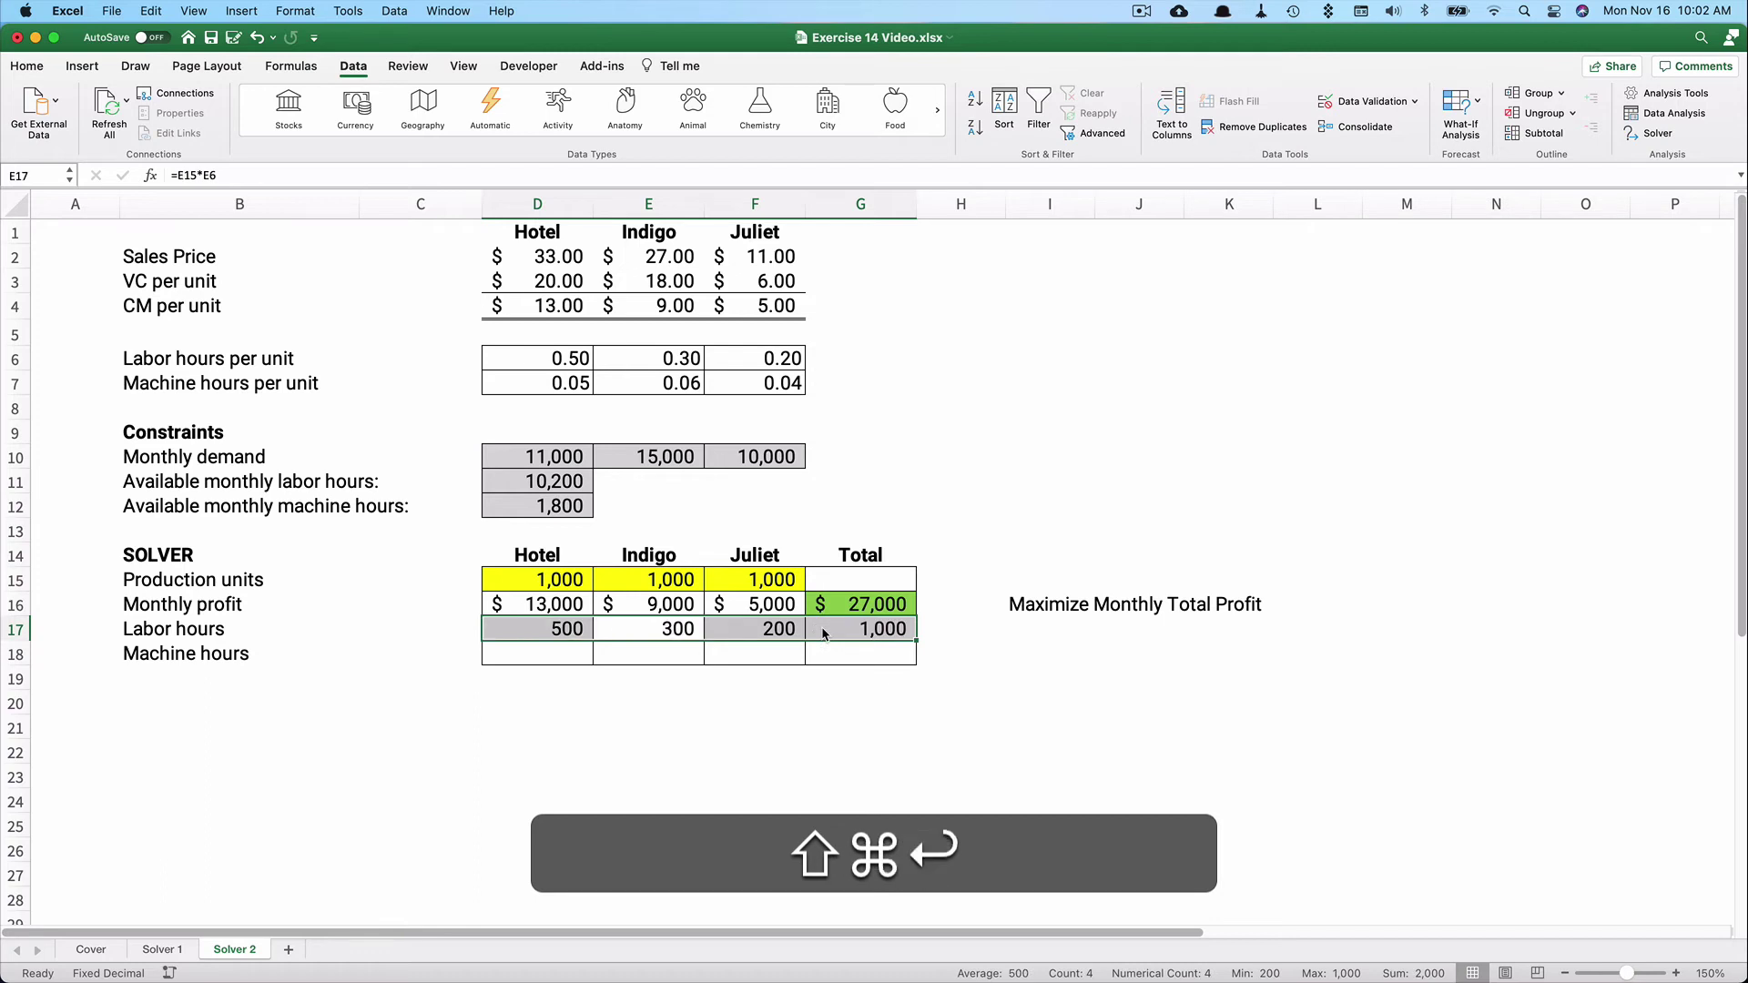
{"action": "left_click", "coordinate": [782, 749]}
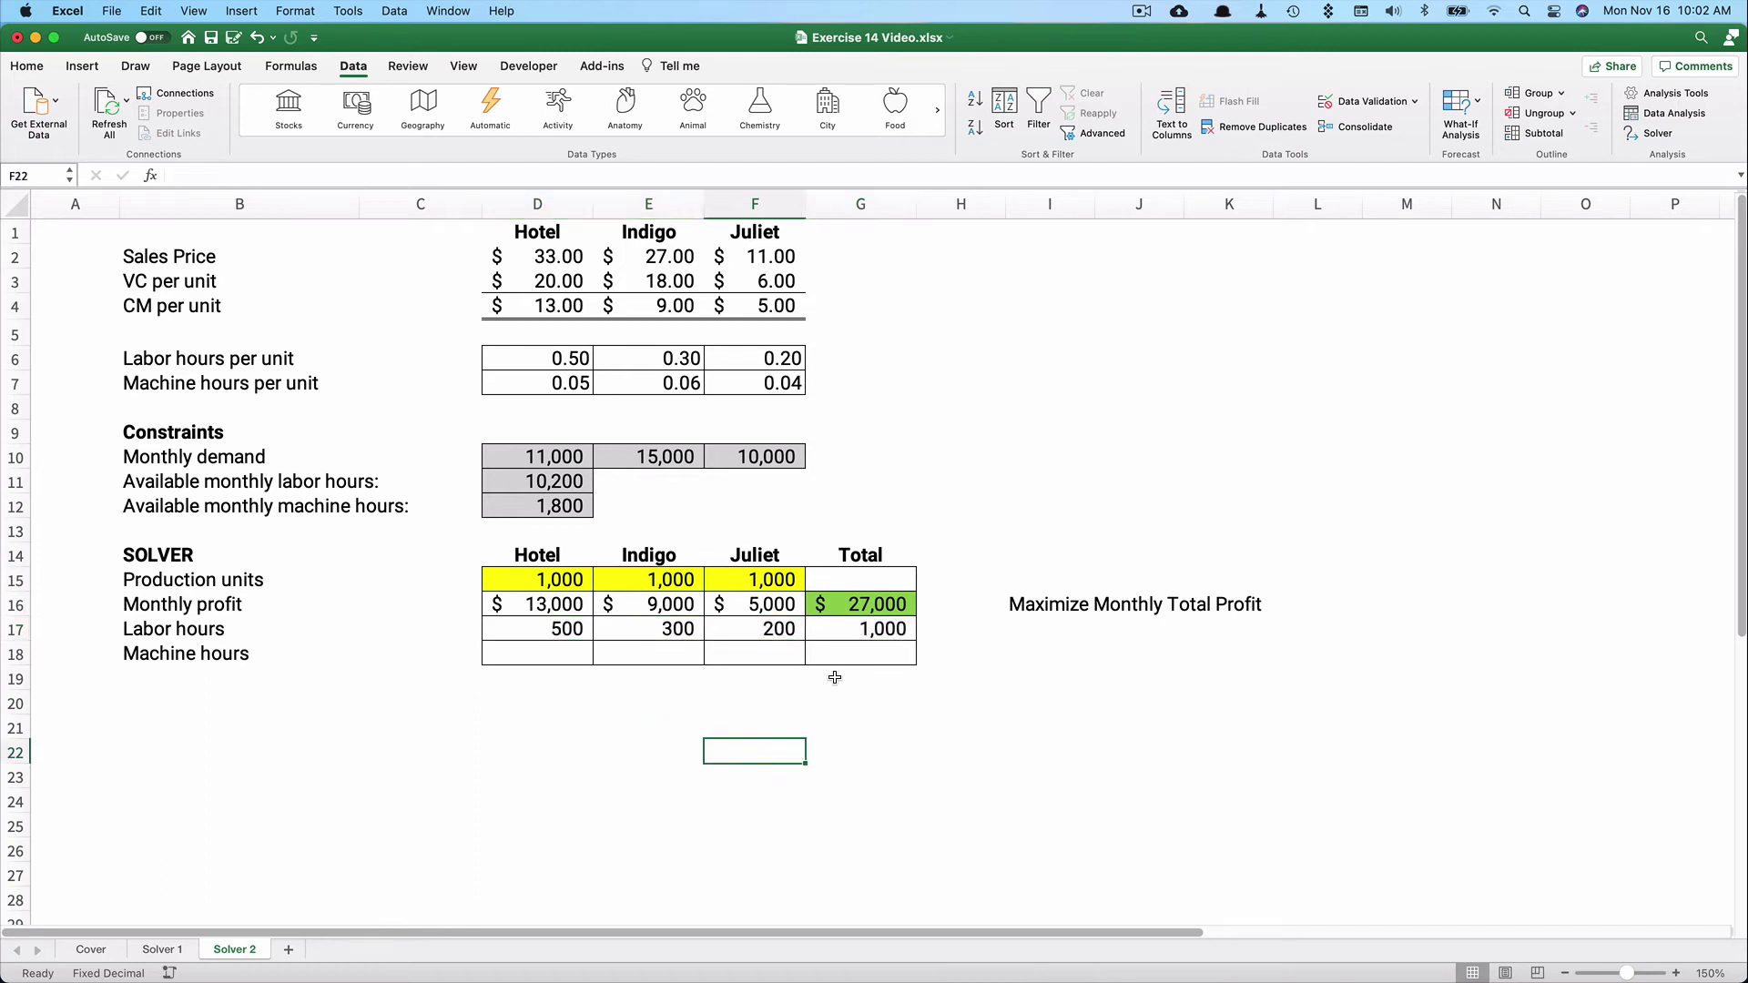
{"action": "left_click", "coordinate": [859, 625]}
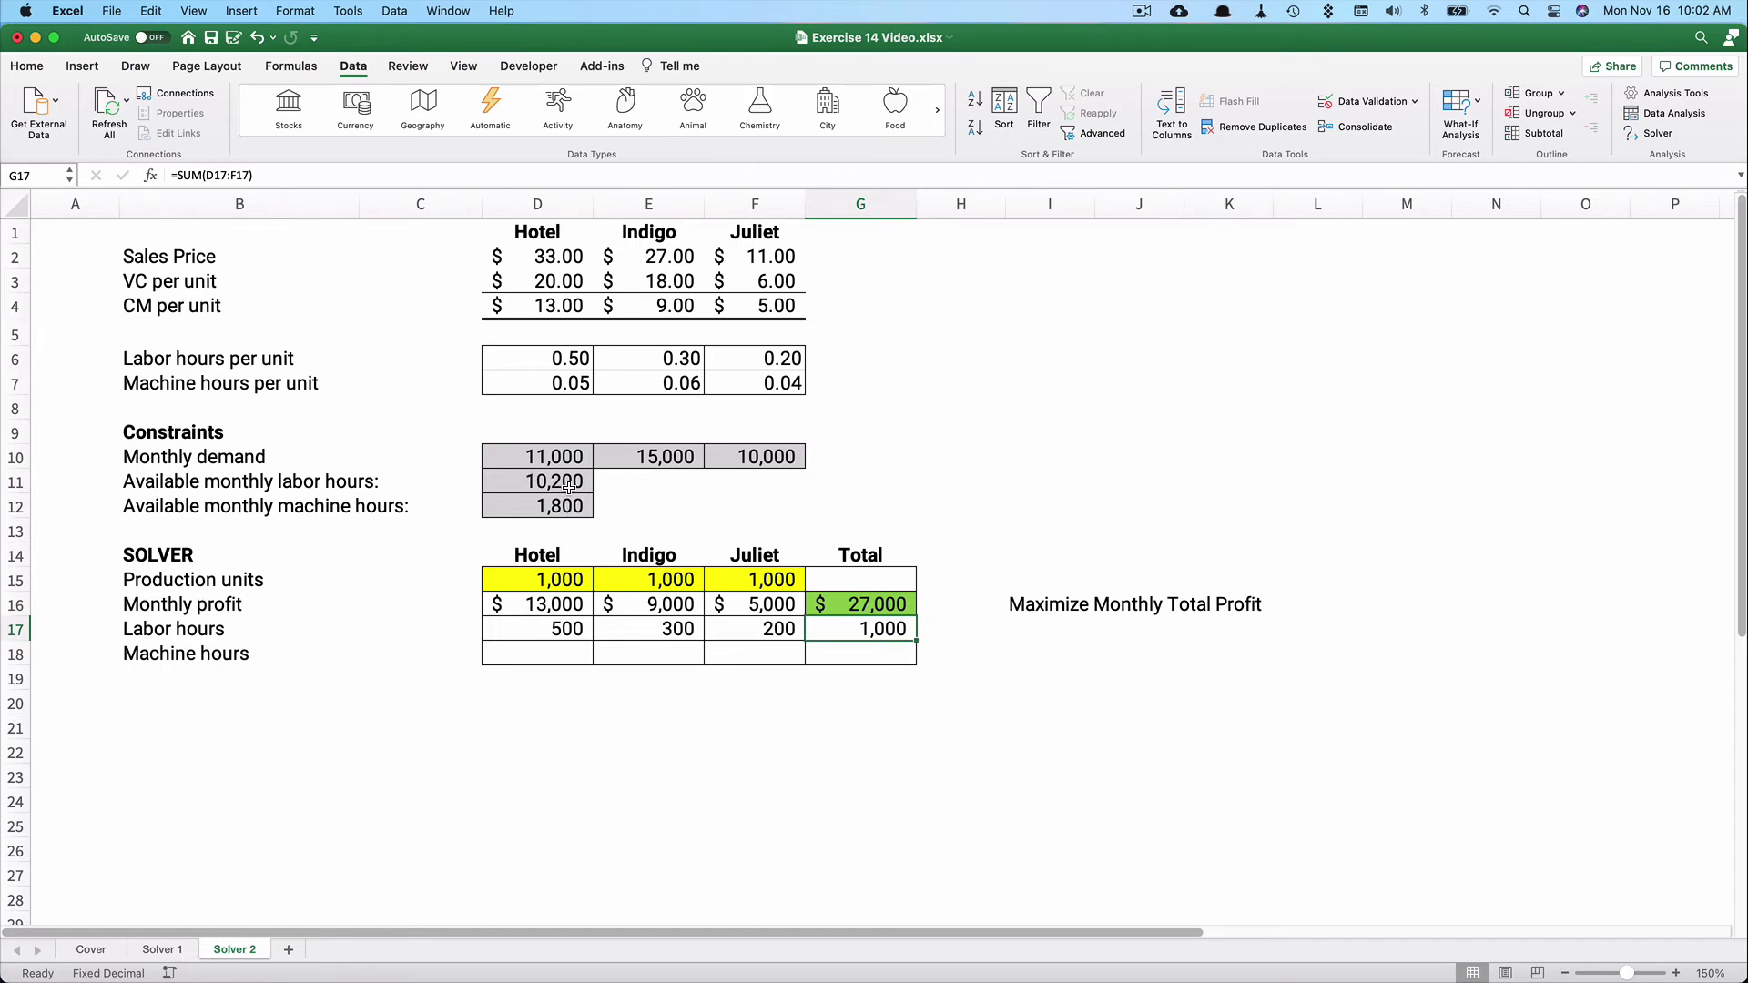
Calculate Hotel's machine hours in D18 with =D15*D7, fill the formula across to F18 and check the formula in F18
{"action": "left_click", "coordinate": [530, 656]}
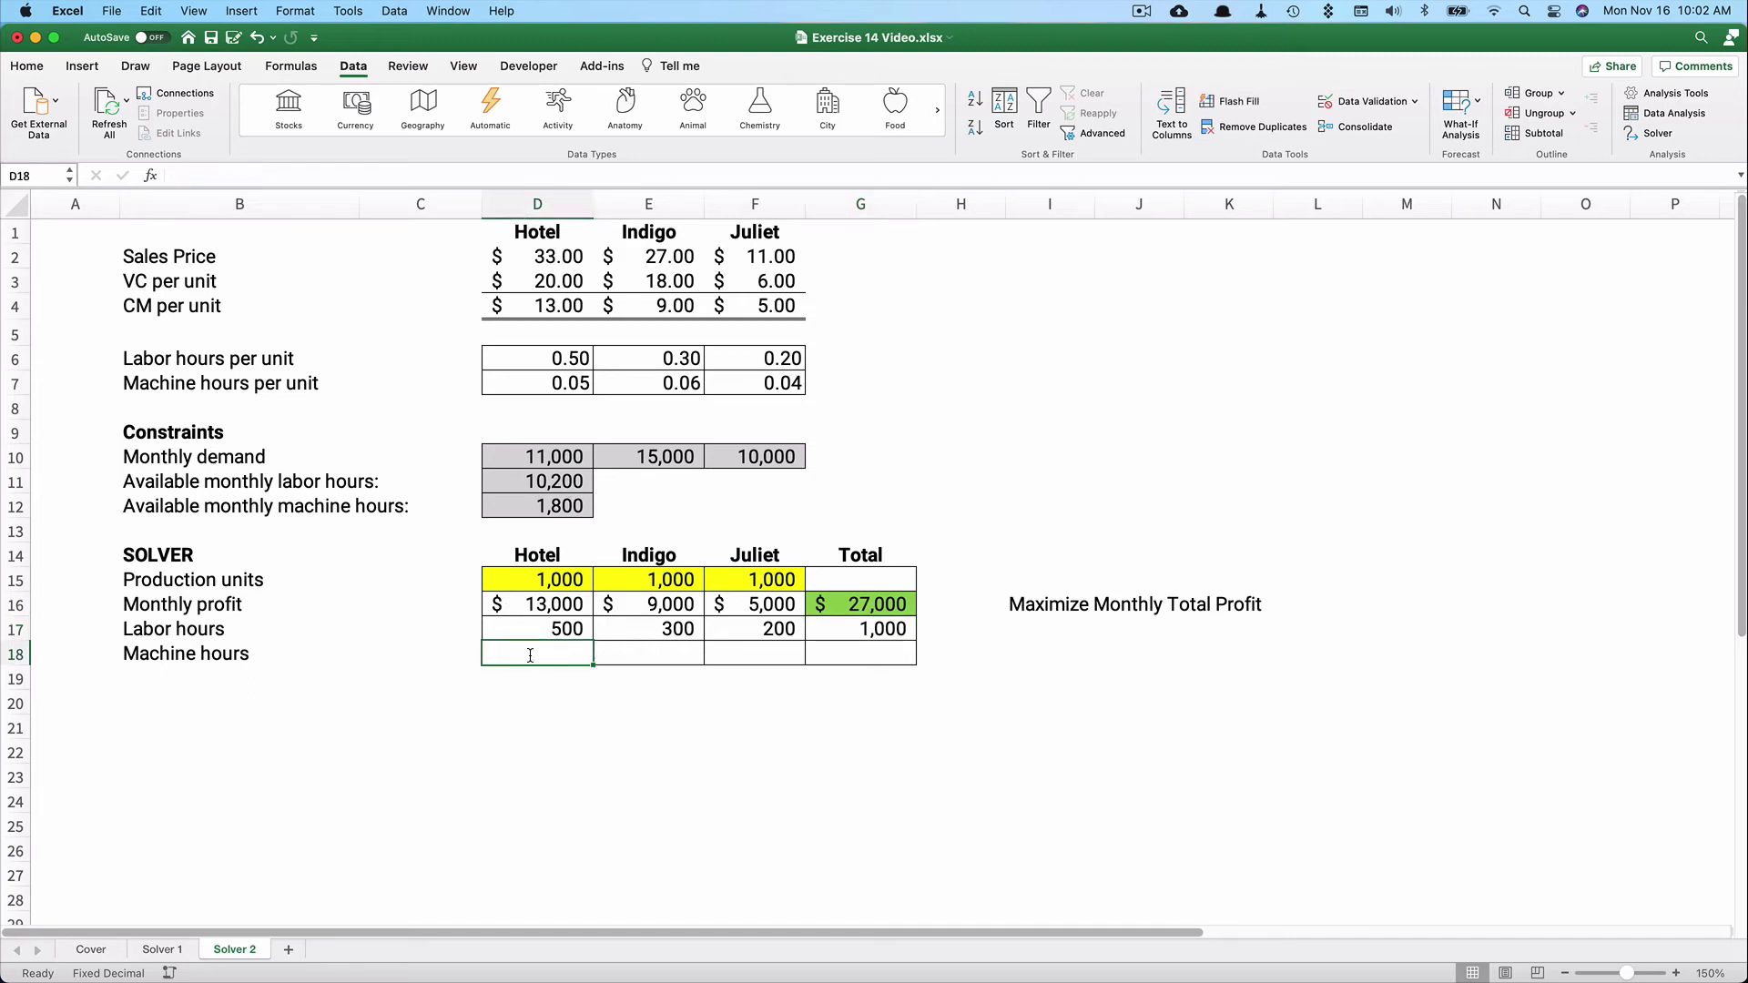
{"action": "type", "text": "="}
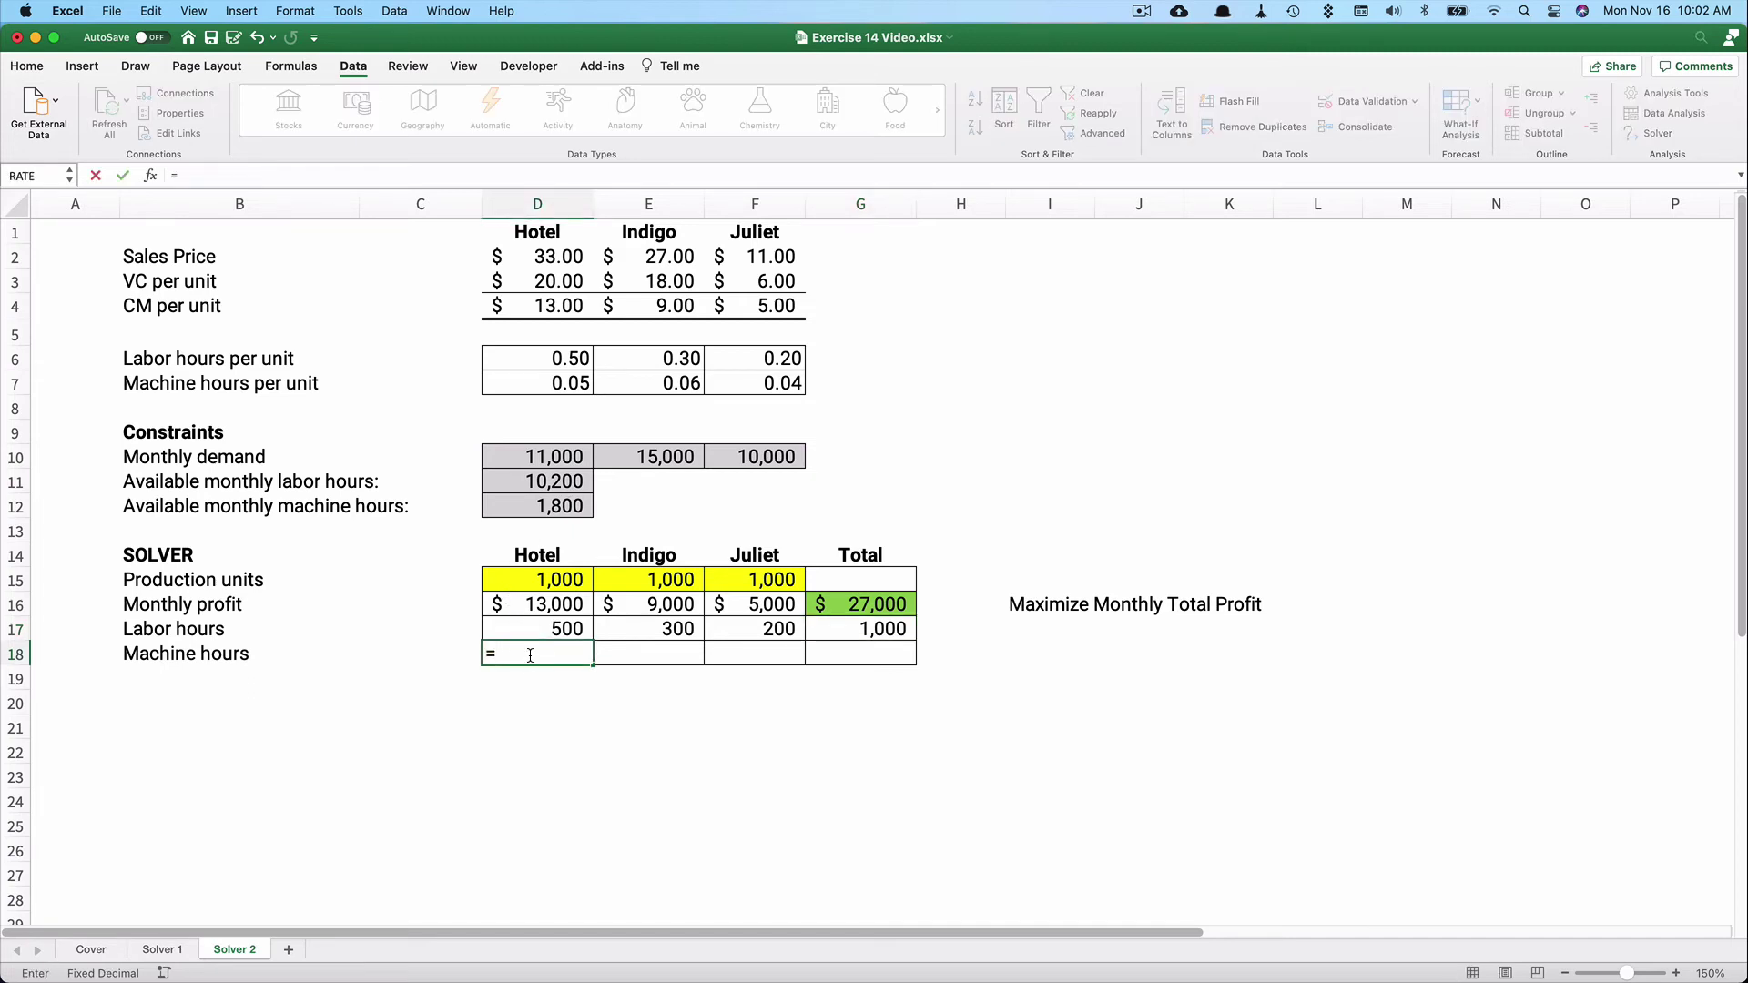
{"action": "left_click", "coordinate": [535, 583]}
{"action": "type", "text": "*"}
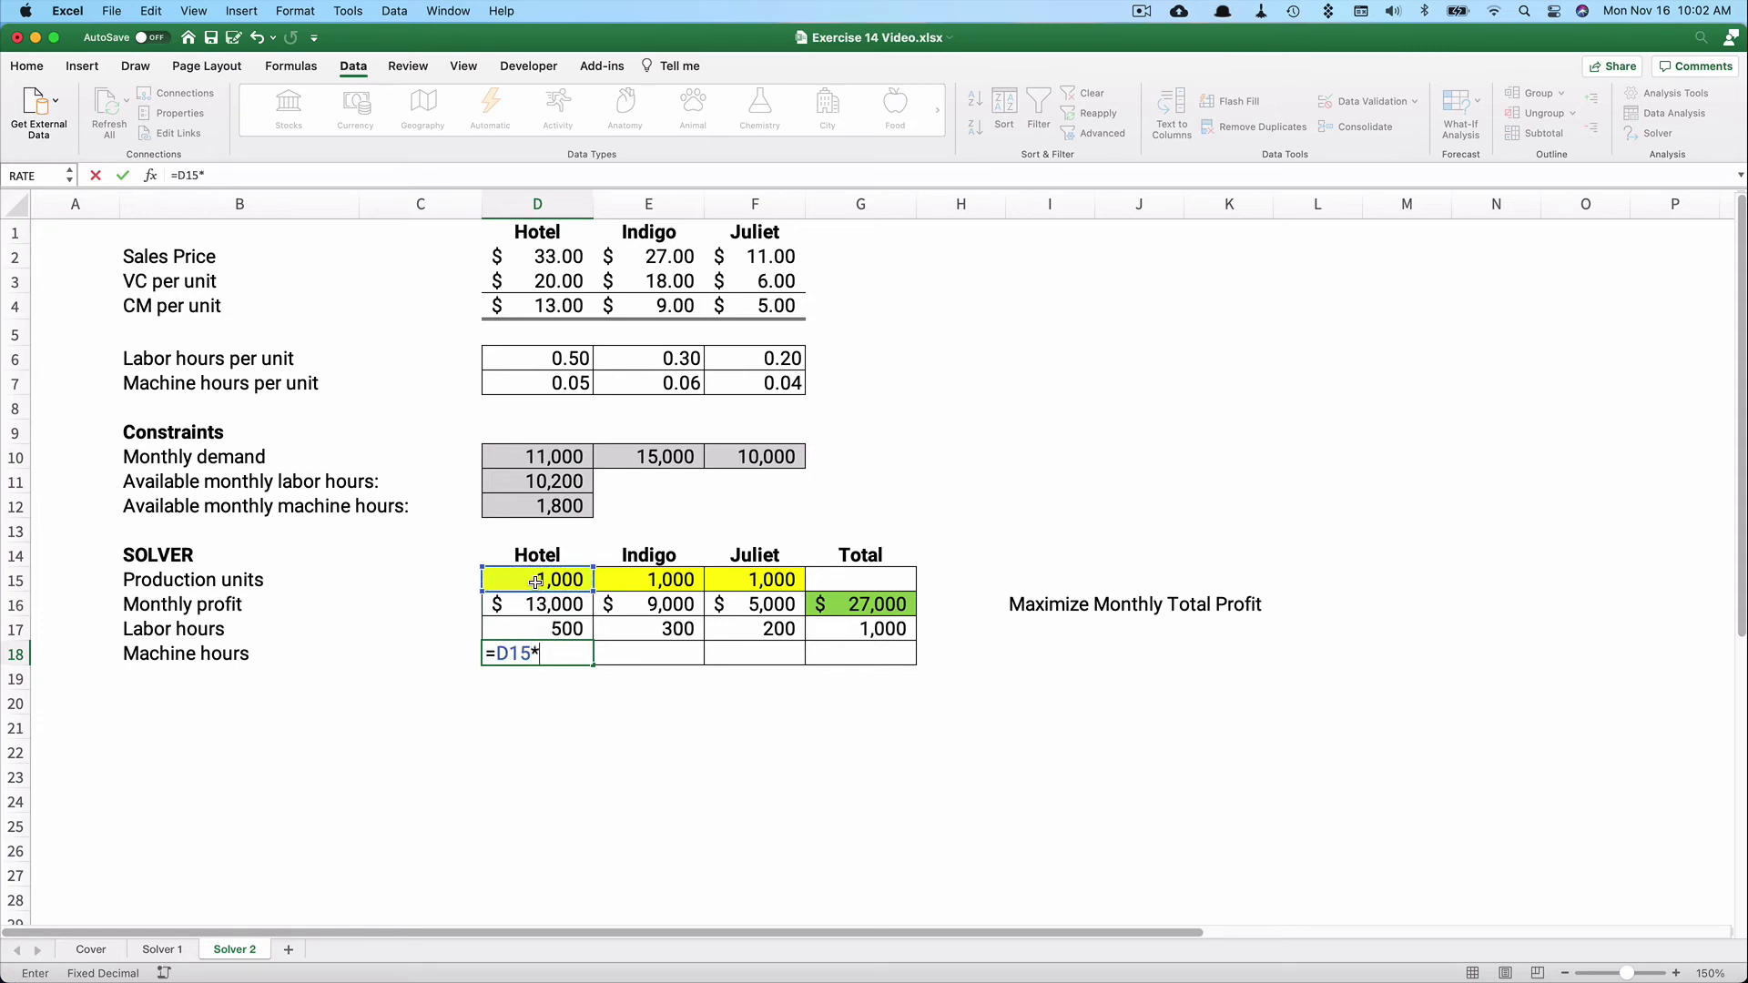
{"action": "left_click", "coordinate": [556, 385]}
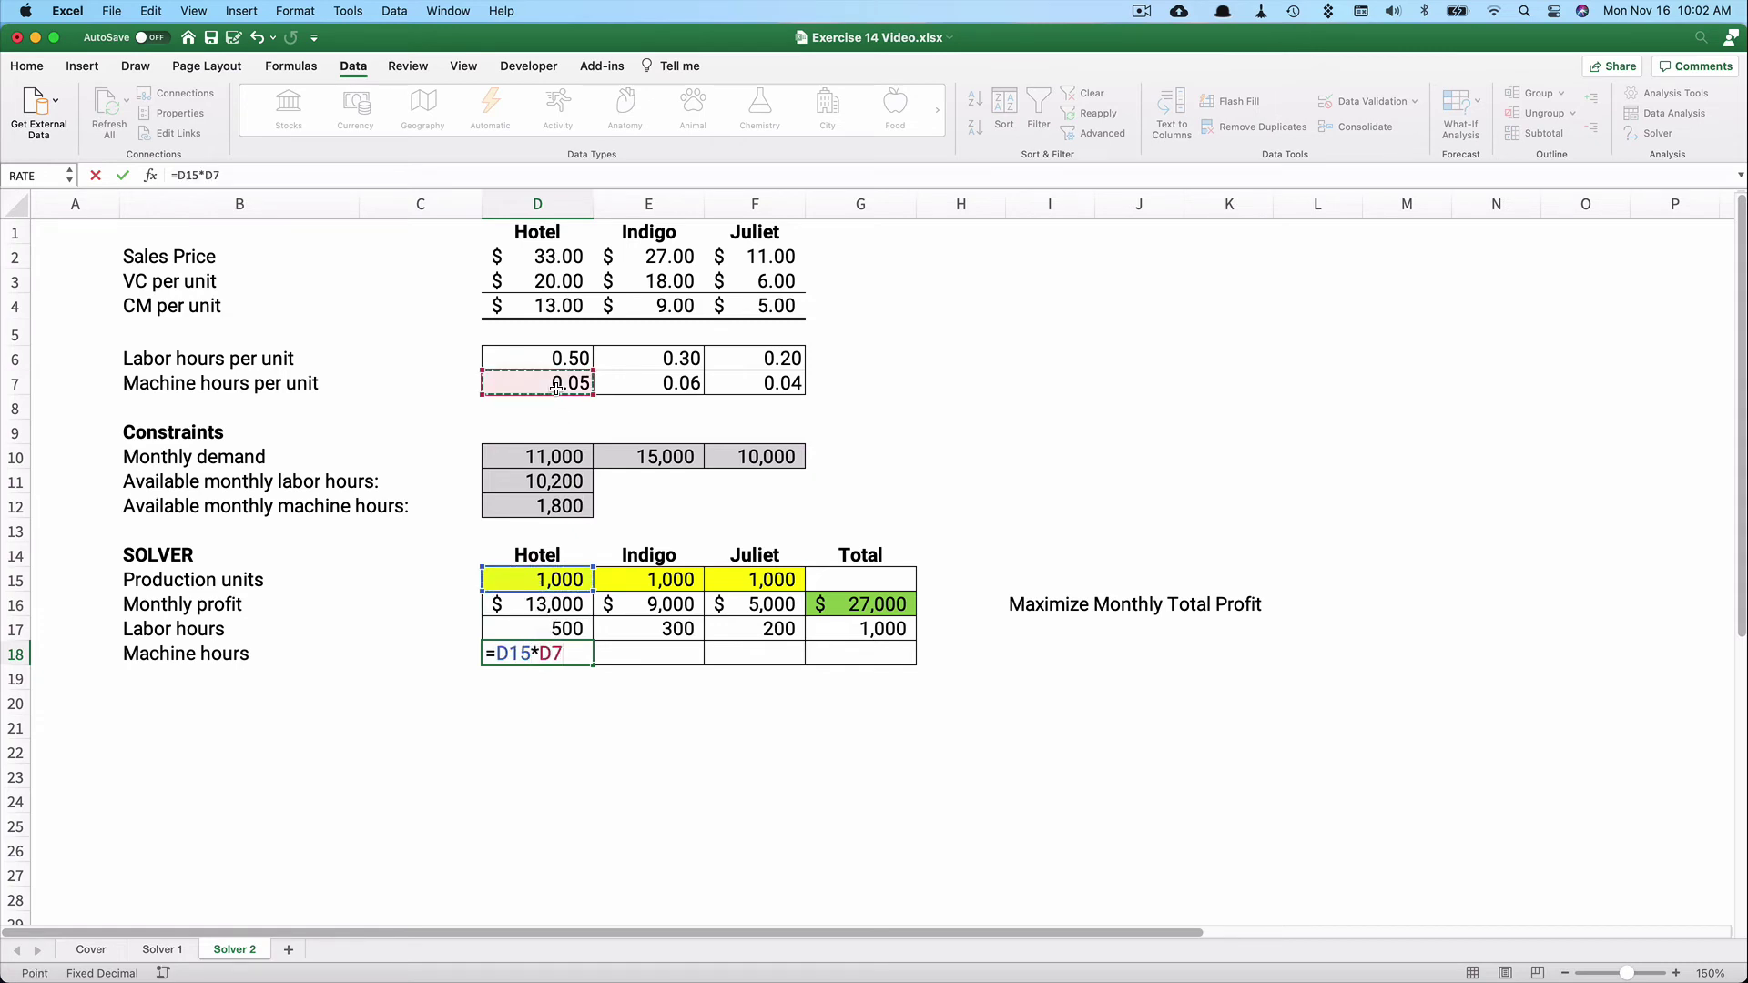
{"action": "key", "text": "Return"}
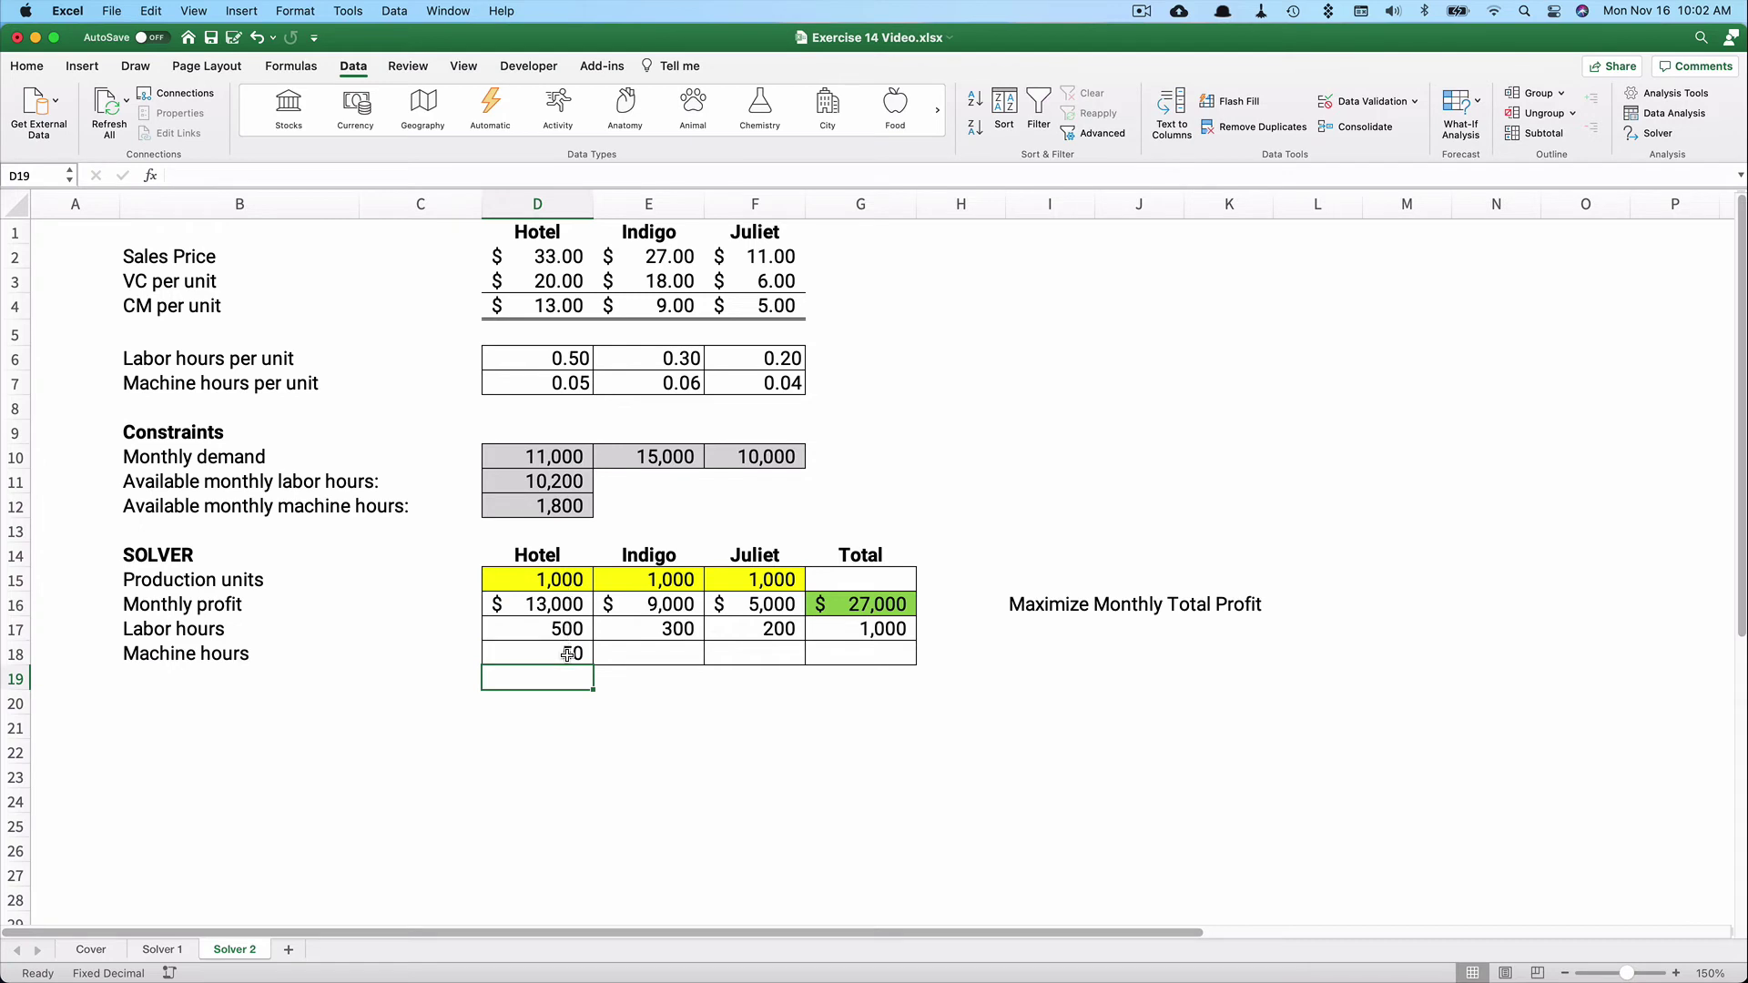
{"action": "left_click", "coordinate": [568, 654]}
{"action": "left_click_drag", "start_coordinate": [593, 664], "coordinate": [771, 658]}
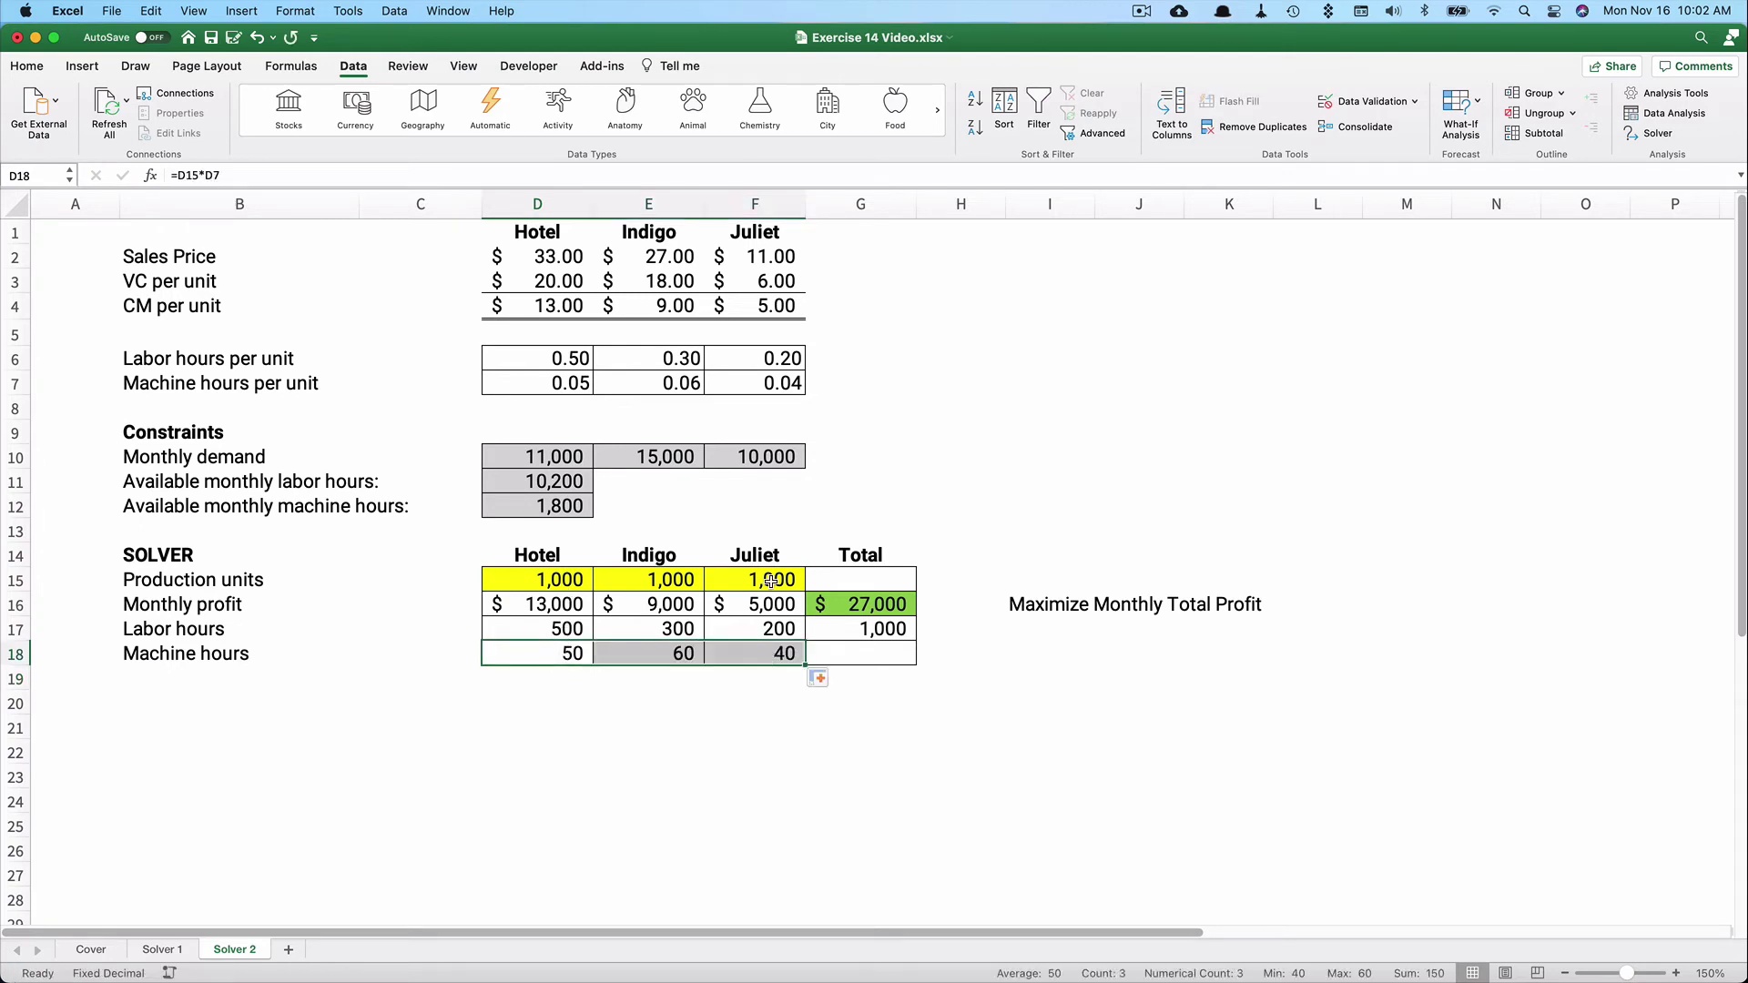
{"action": "left_click", "coordinate": [776, 652]}
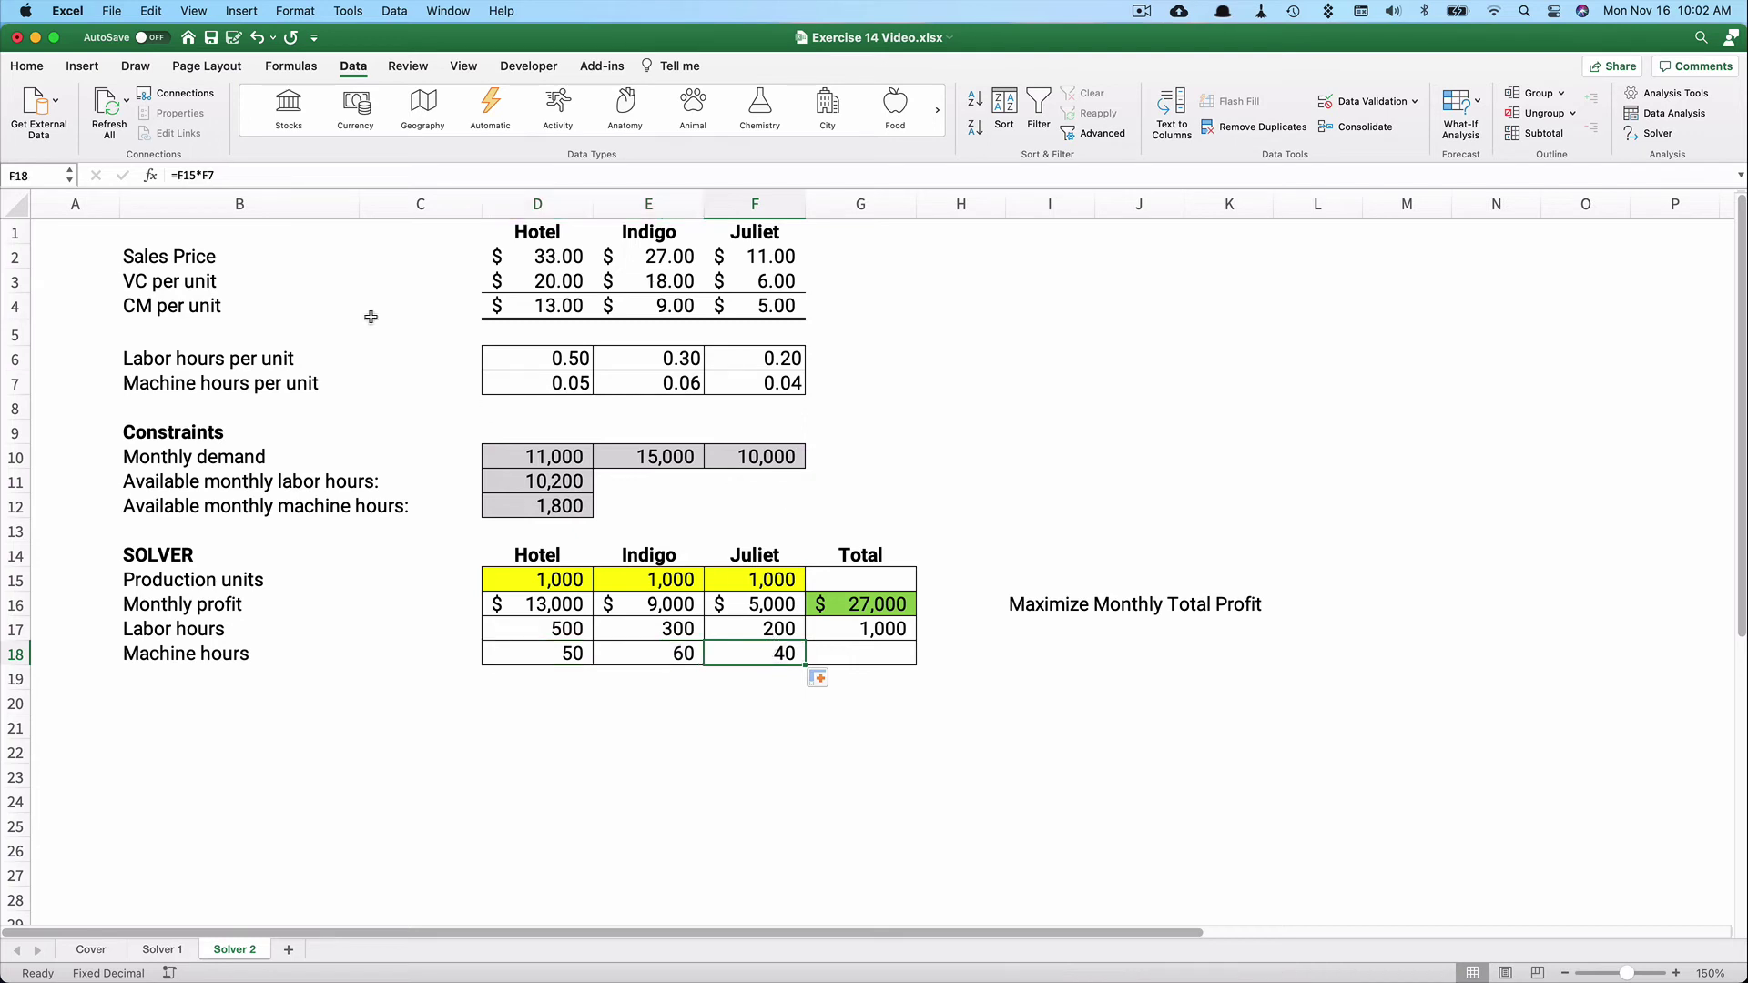
{"action": "left_click", "coordinate": [194, 175]}
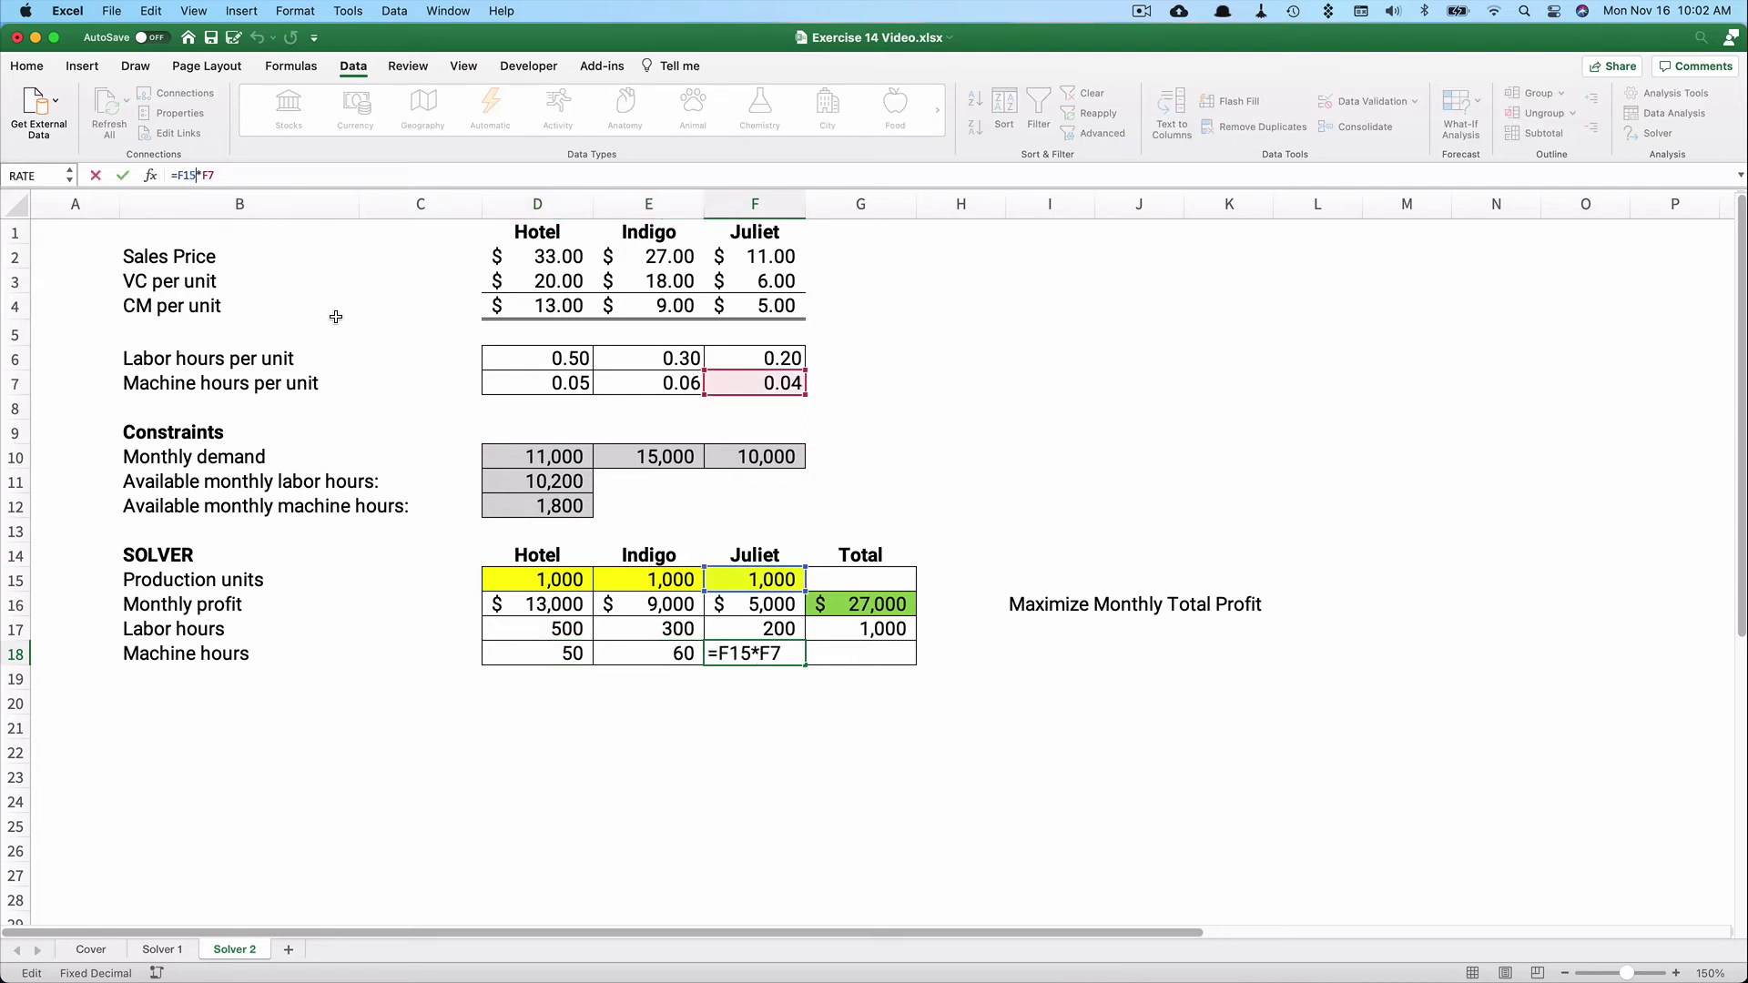
{"action": "left_click", "coordinate": [712, 651]}
Sum the machine hours of D18:F18 in the total cell G18, then check the available monthly machine hours in D12
{"action": "left_click_drag", "start_coordinate": [572, 650], "coordinate": [830, 649]}
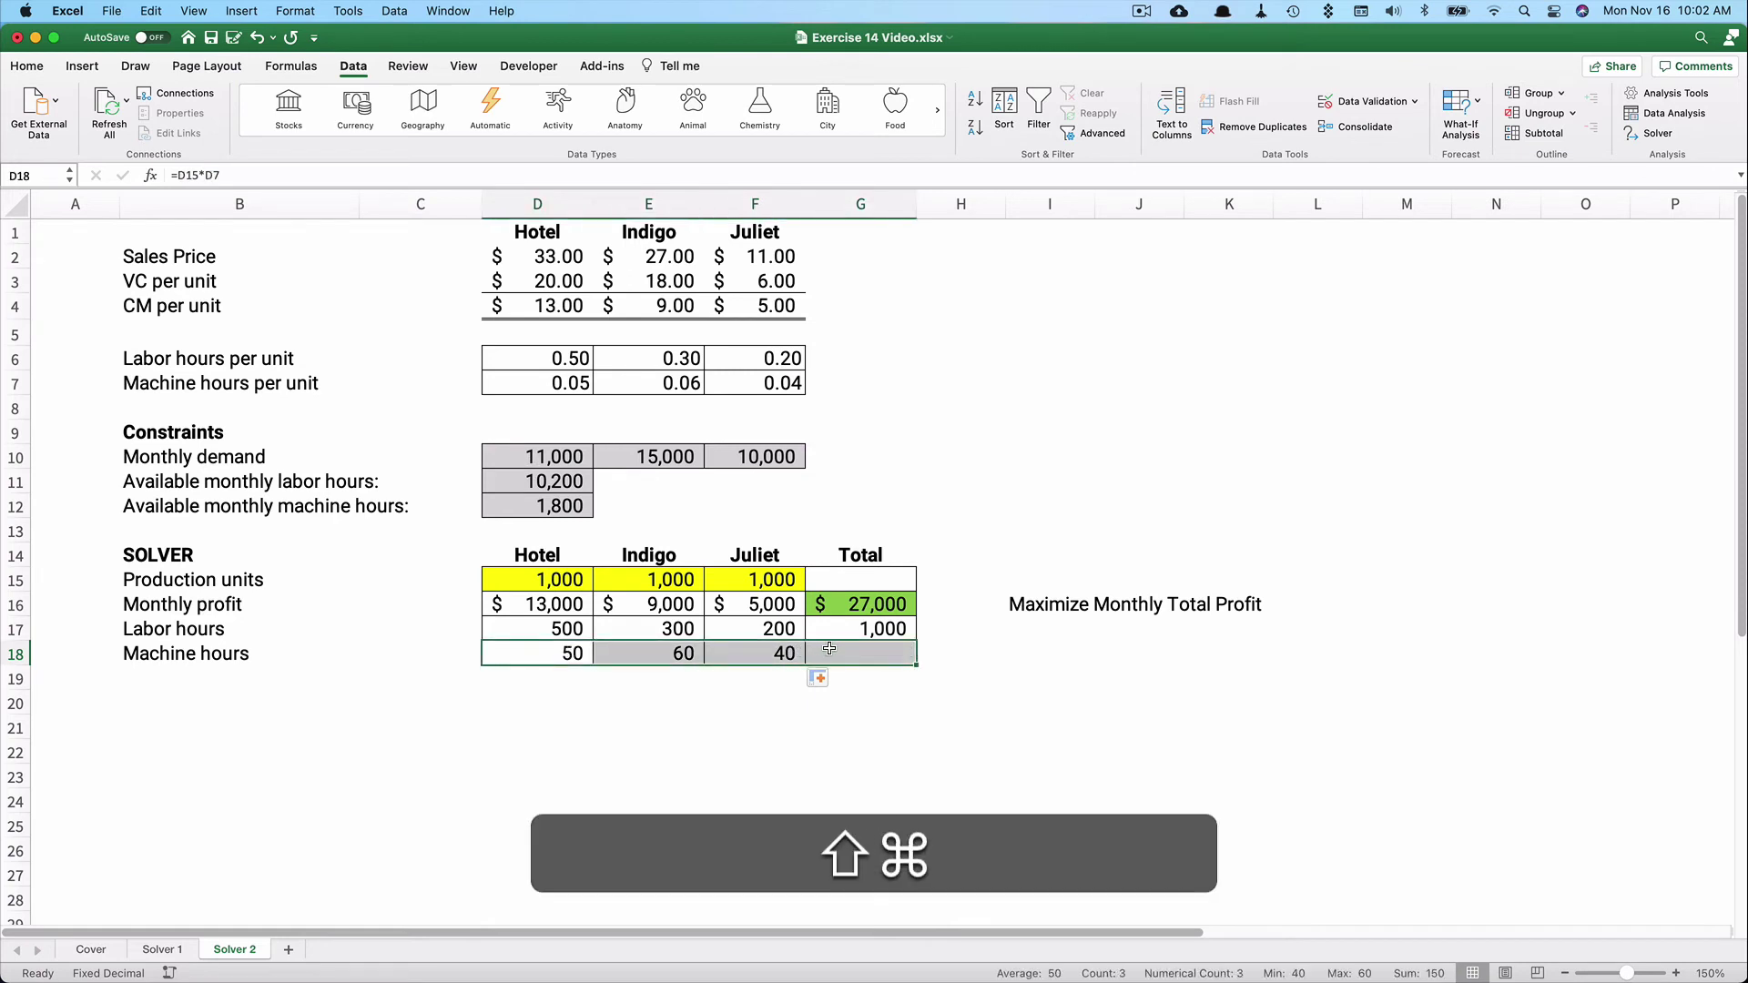
{"action": "key", "text": "shift+super+t"}
{"action": "left_click", "coordinate": [855, 653]}
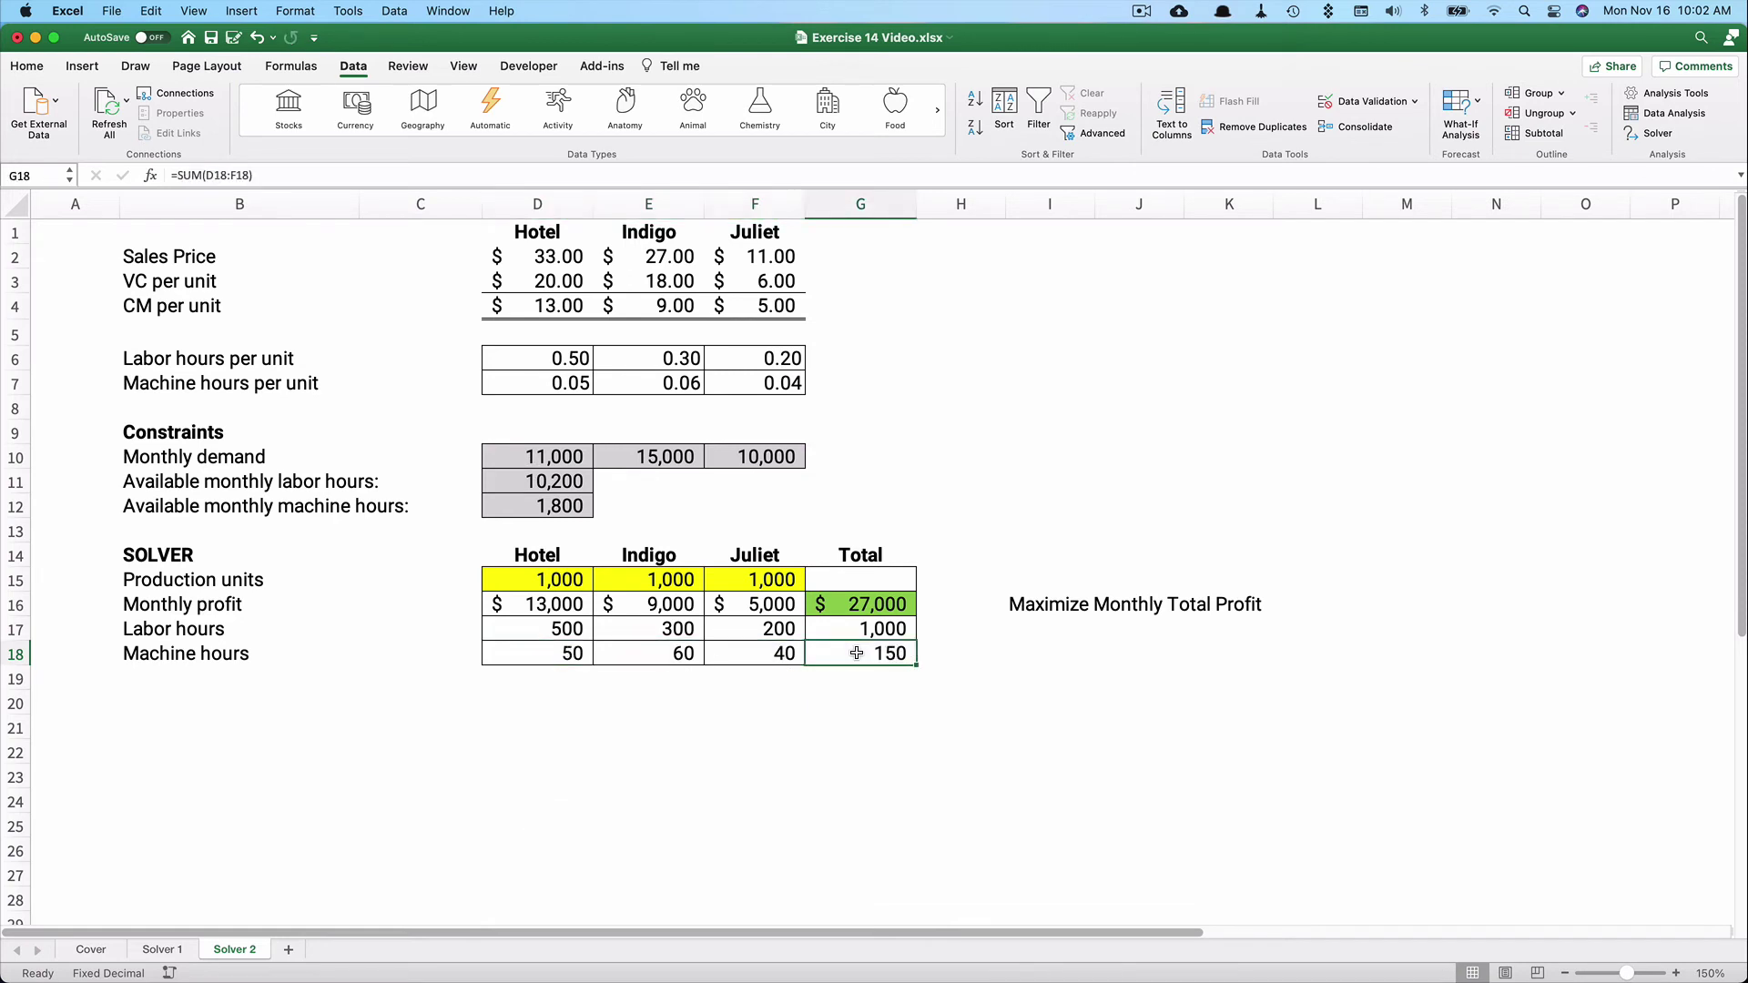
{"action": "left_click", "coordinate": [537, 507]}
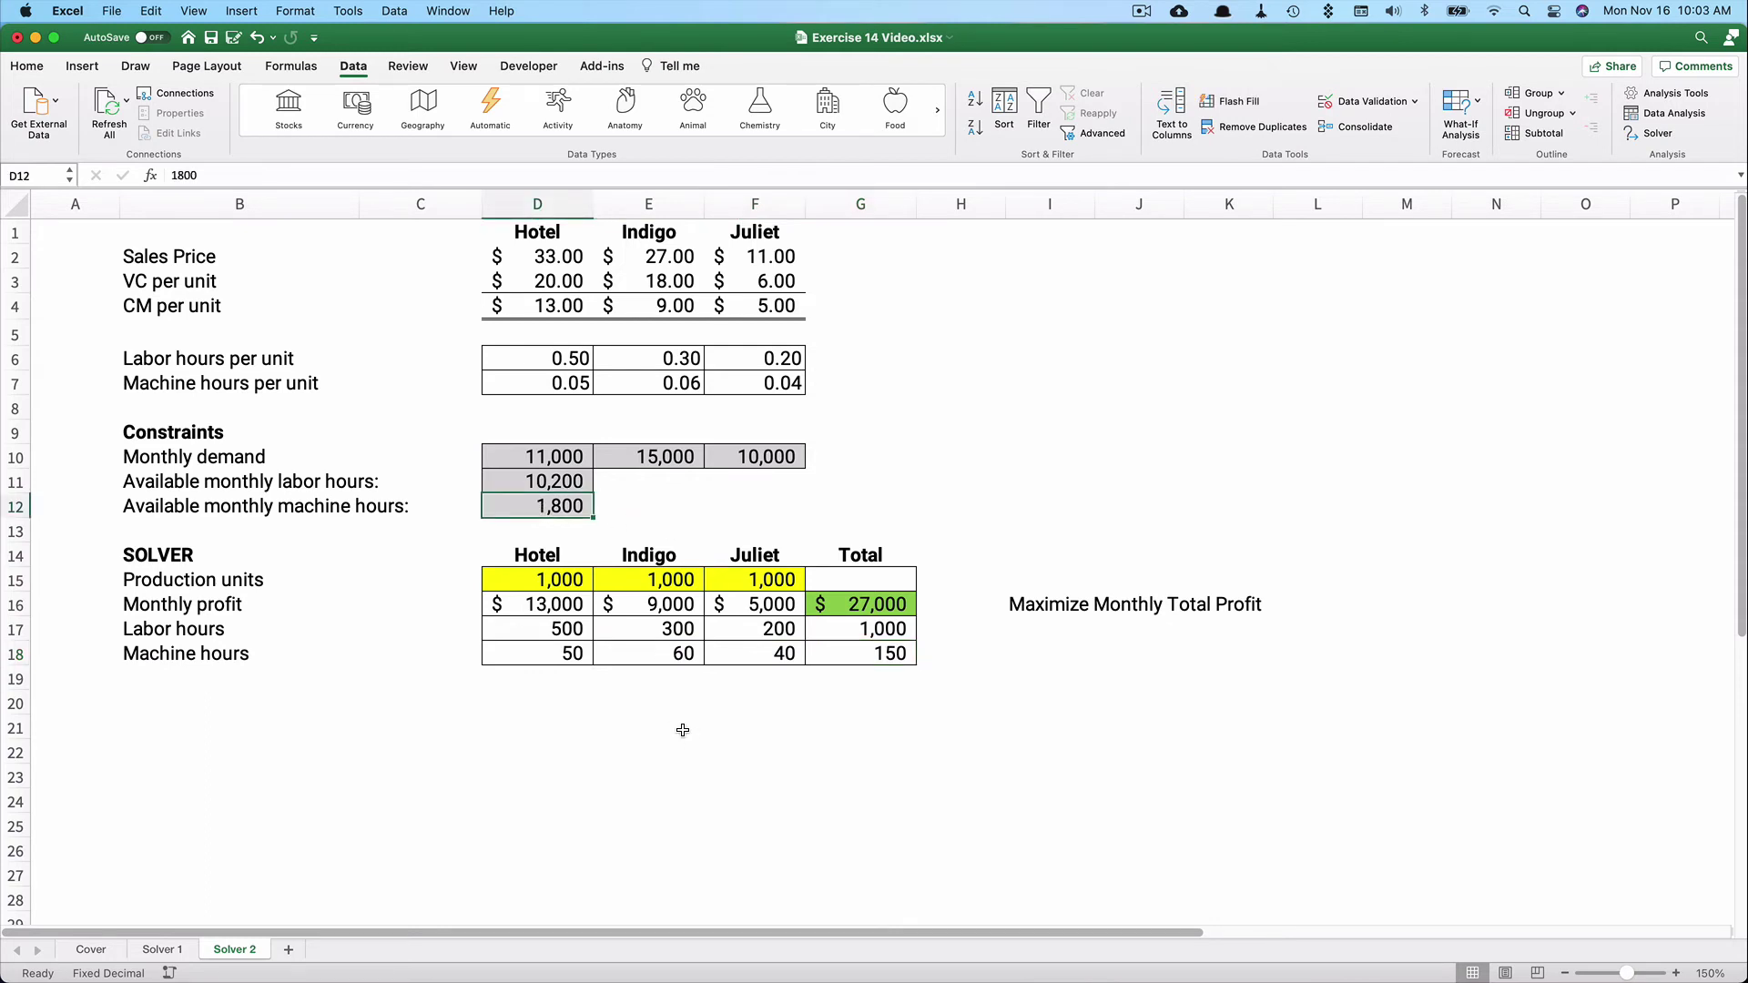
Test full monthly demand by setting the production units to 11,000 for Hotel, 15,000 for Indigo and 10,000 for Juliet
{"action": "left_click", "coordinate": [888, 603]}
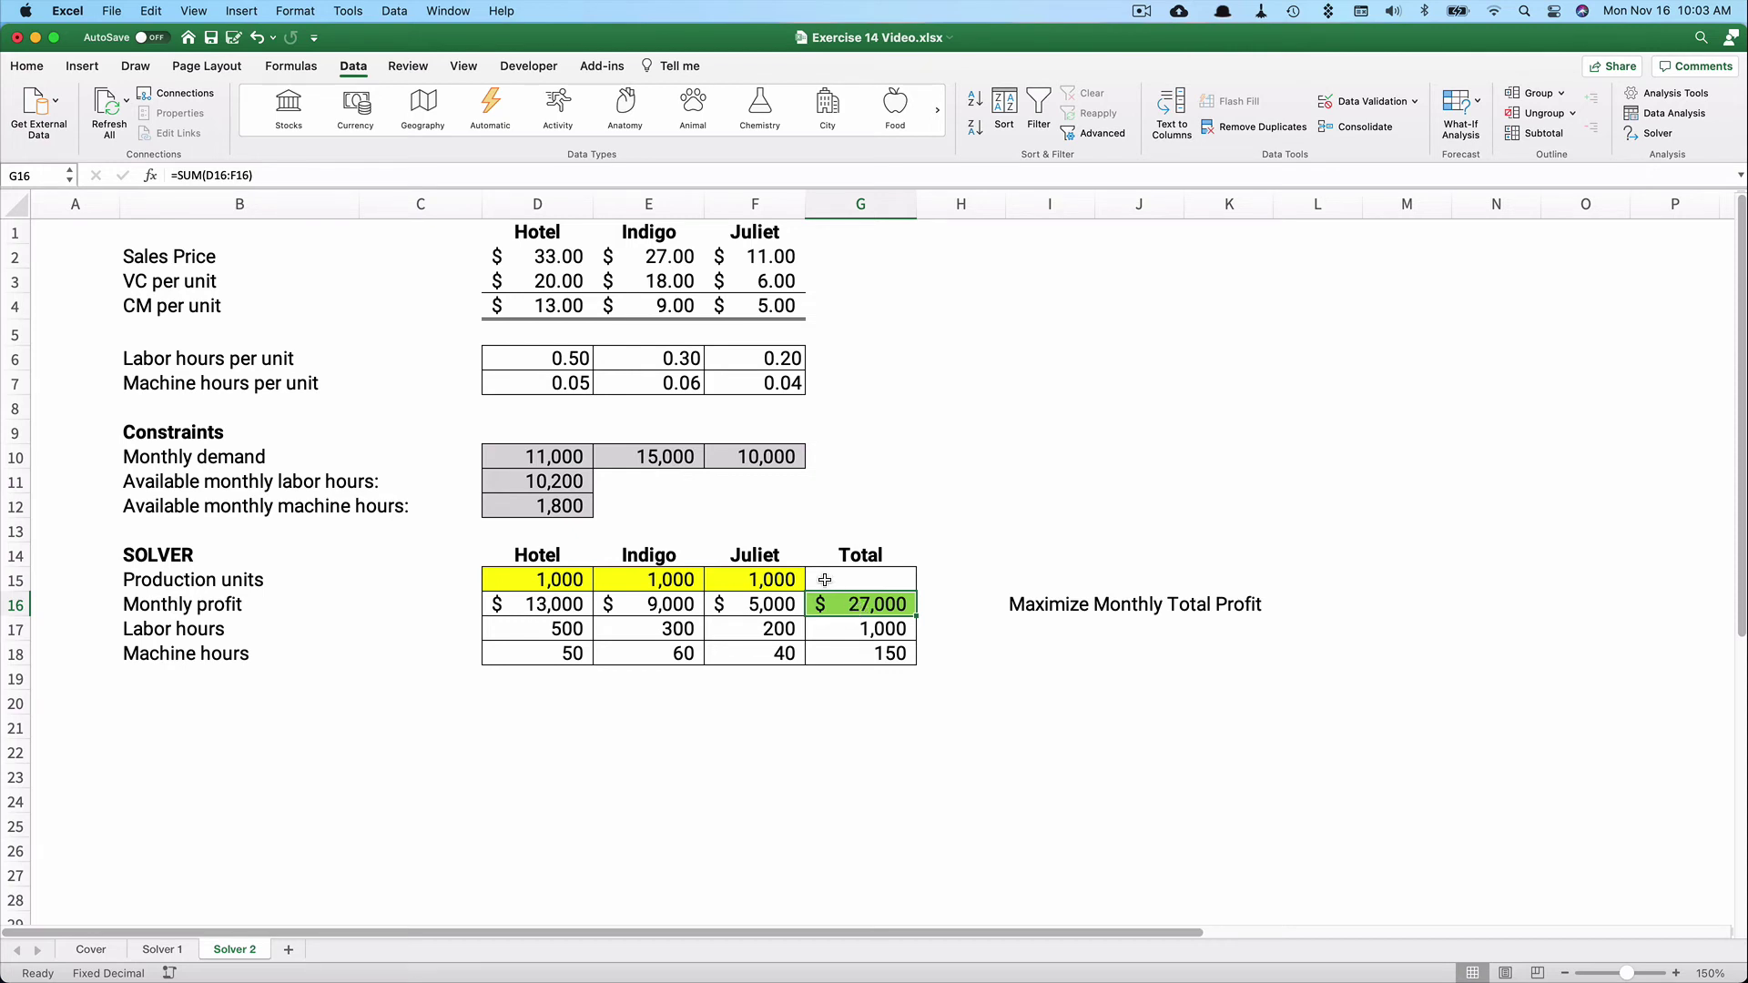
{"action": "left_click", "coordinate": [580, 579]}
{"action": "left_click_drag", "start_coordinate": [580, 579], "coordinate": [742, 580]}
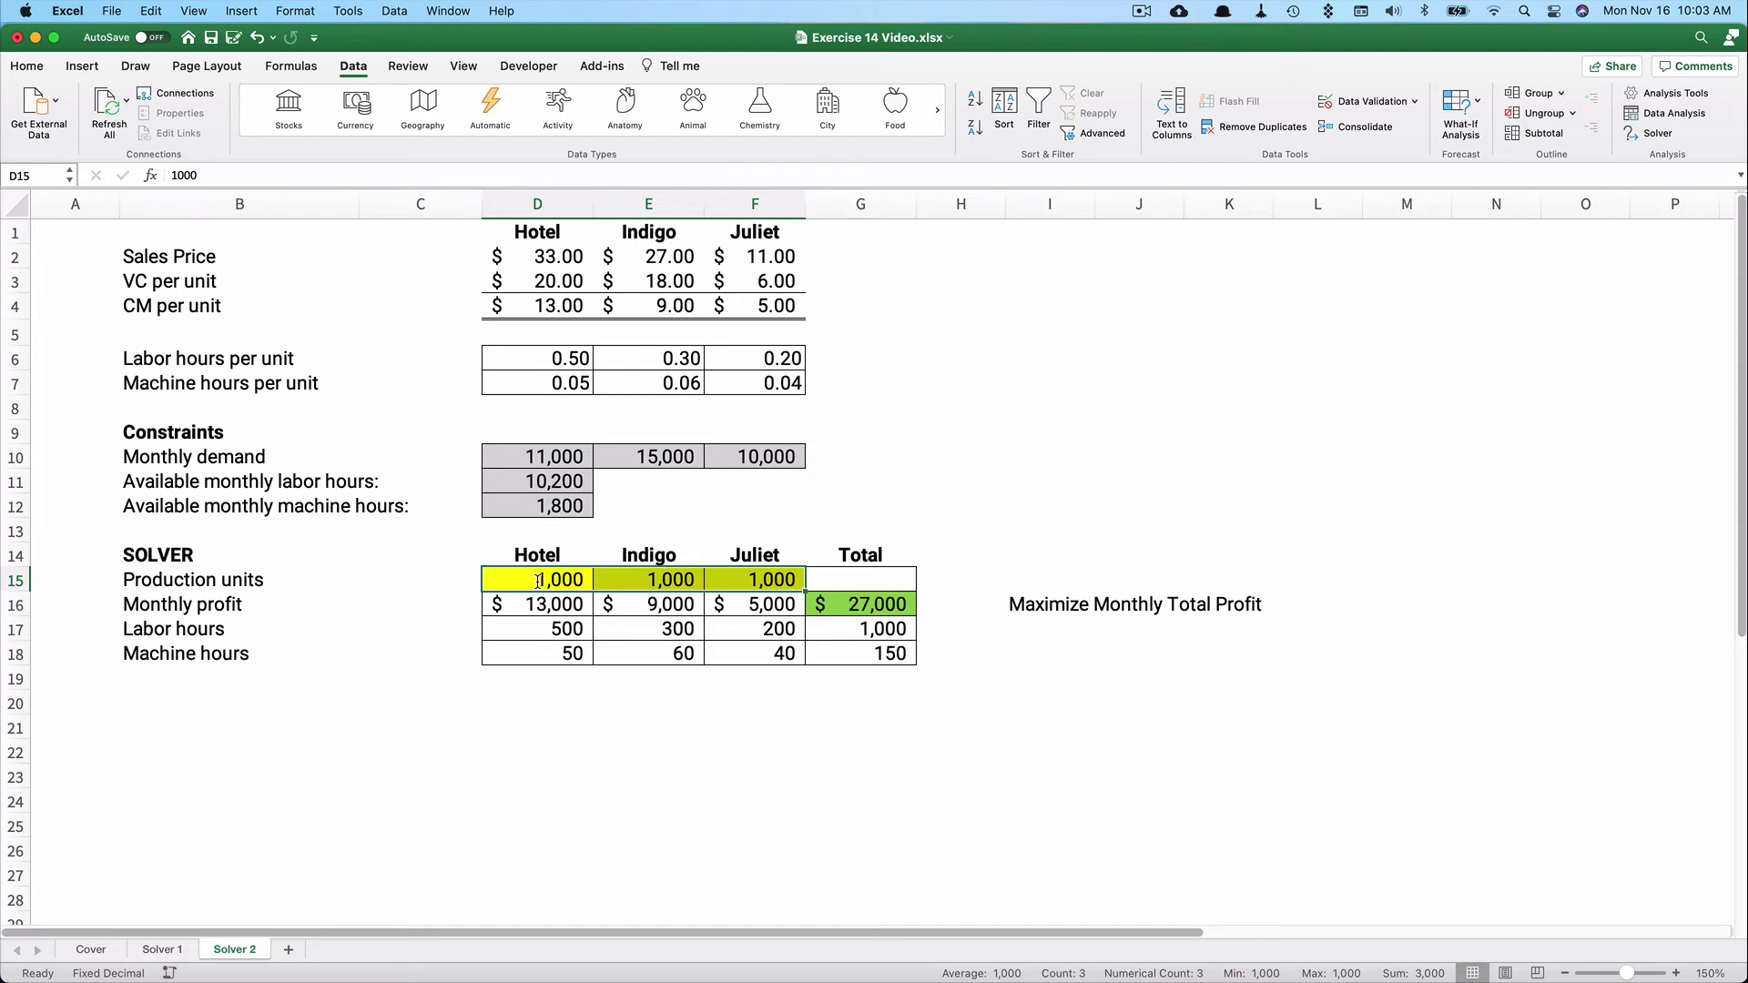
{"action": "type", "text": "1000"}
{"action": "key", "text": "BackSpace"}
{"action": "key", "text": "BackSpace"}
{"action": "key", "text": "BackSpace"}
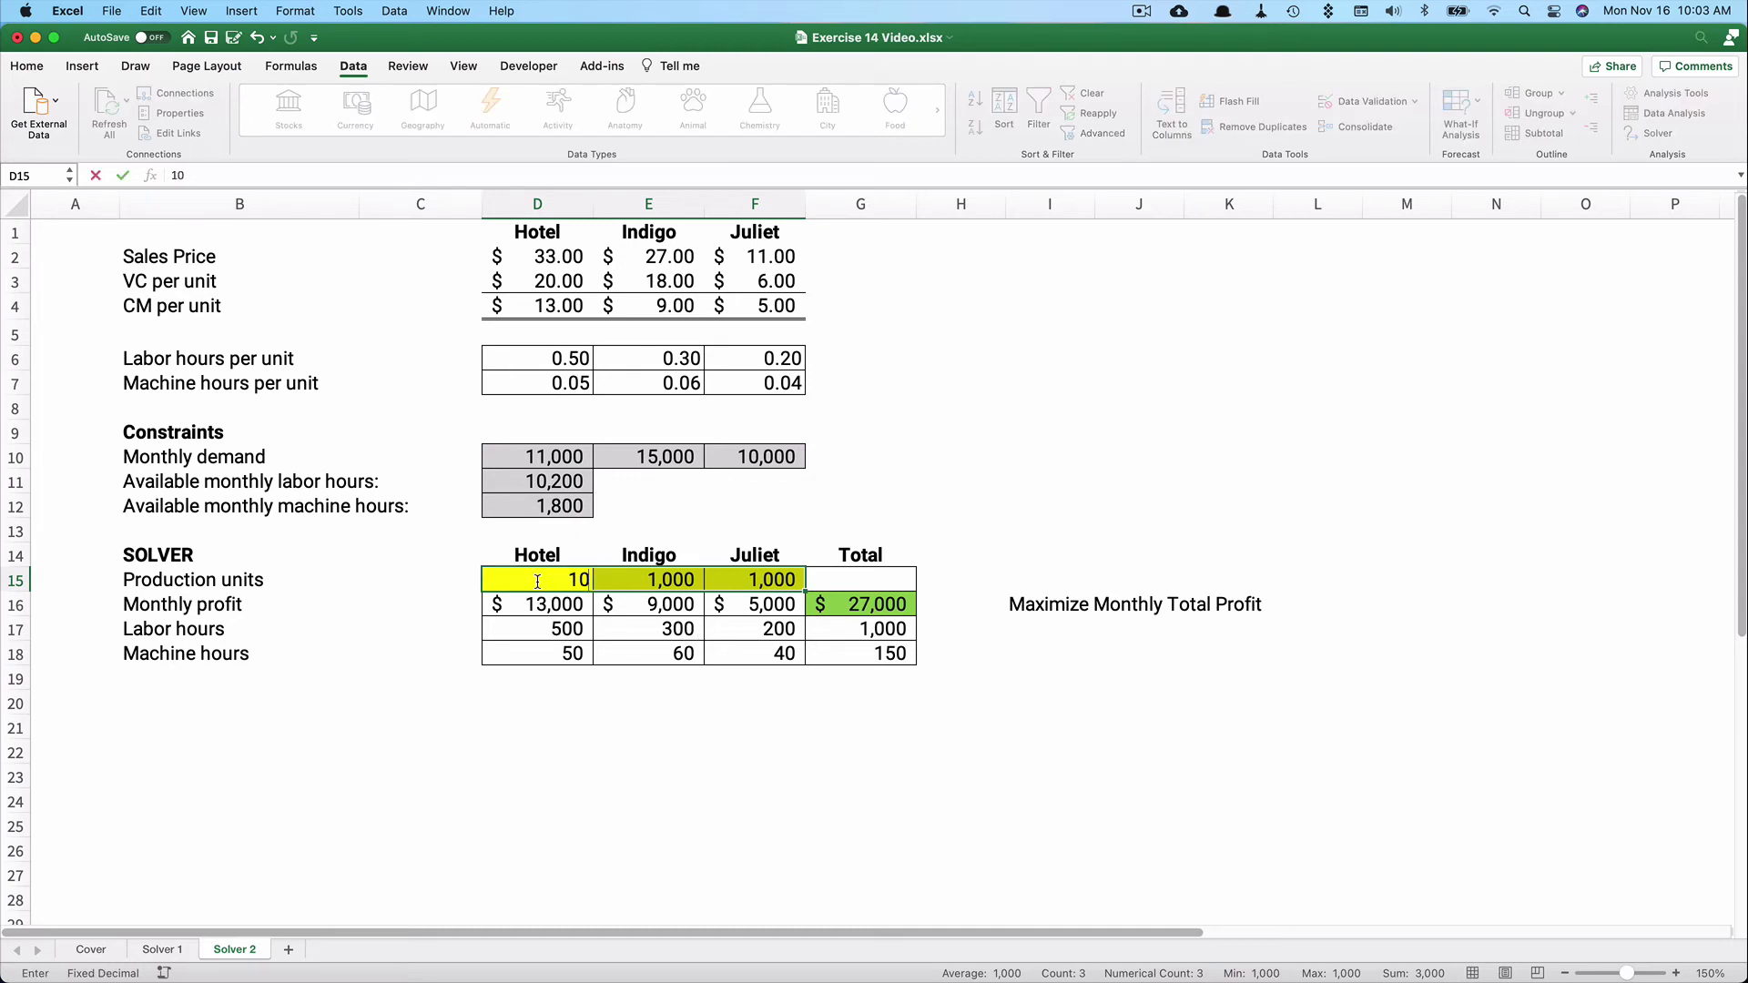
{"action": "type", "text": "1000"}
{"action": "key", "text": "Tab"}
{"action": "type", "text": "15,0"}
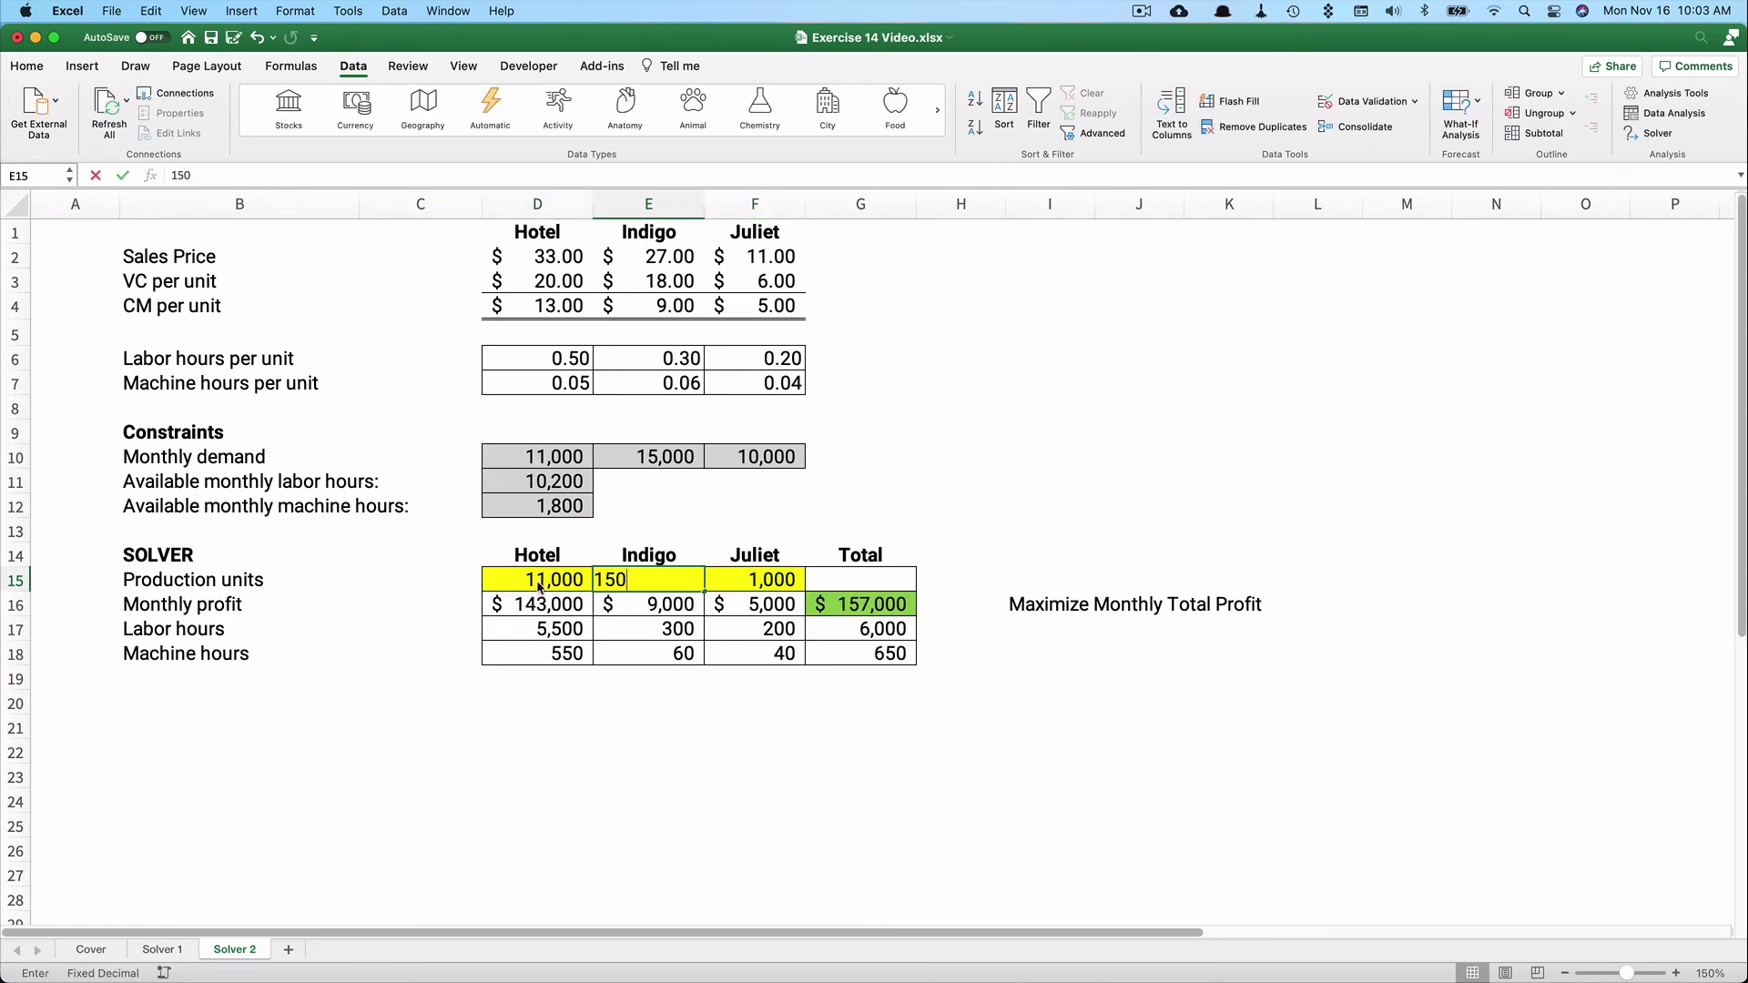
{"action": "type", "text": "00"}
{"action": "key", "text": "Tab"}
{"action": "type", "text": "10000"}
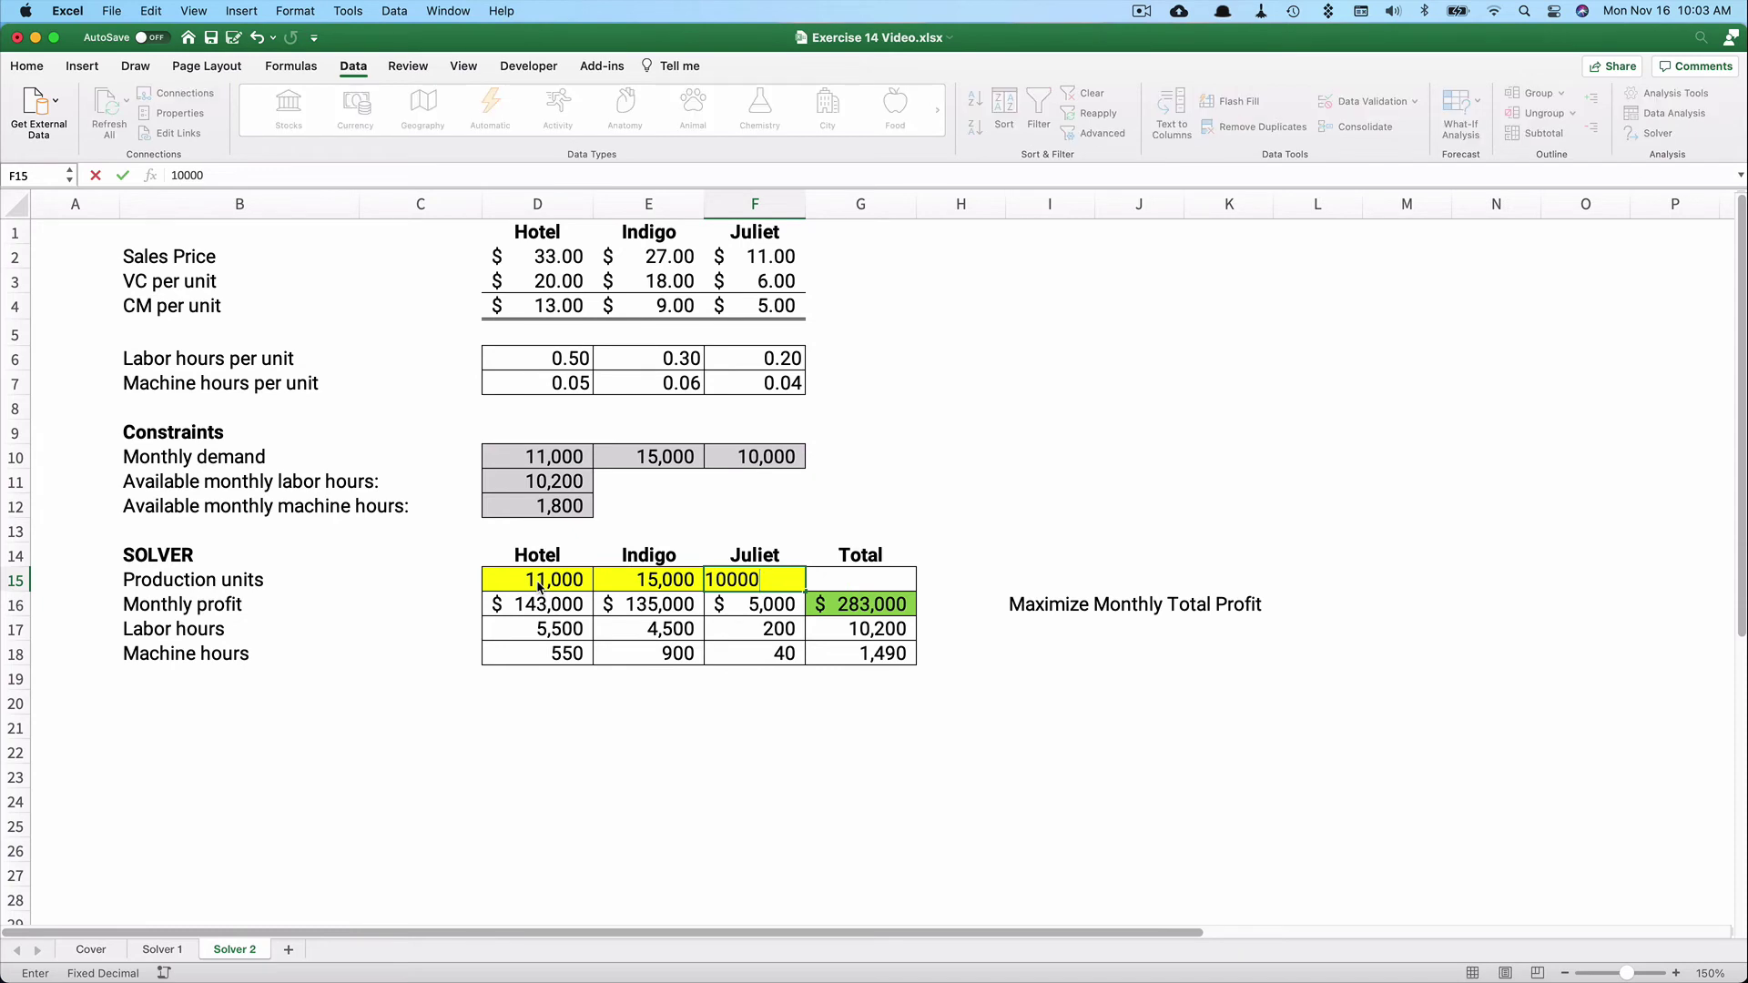
{"action": "key", "text": "Tab"}
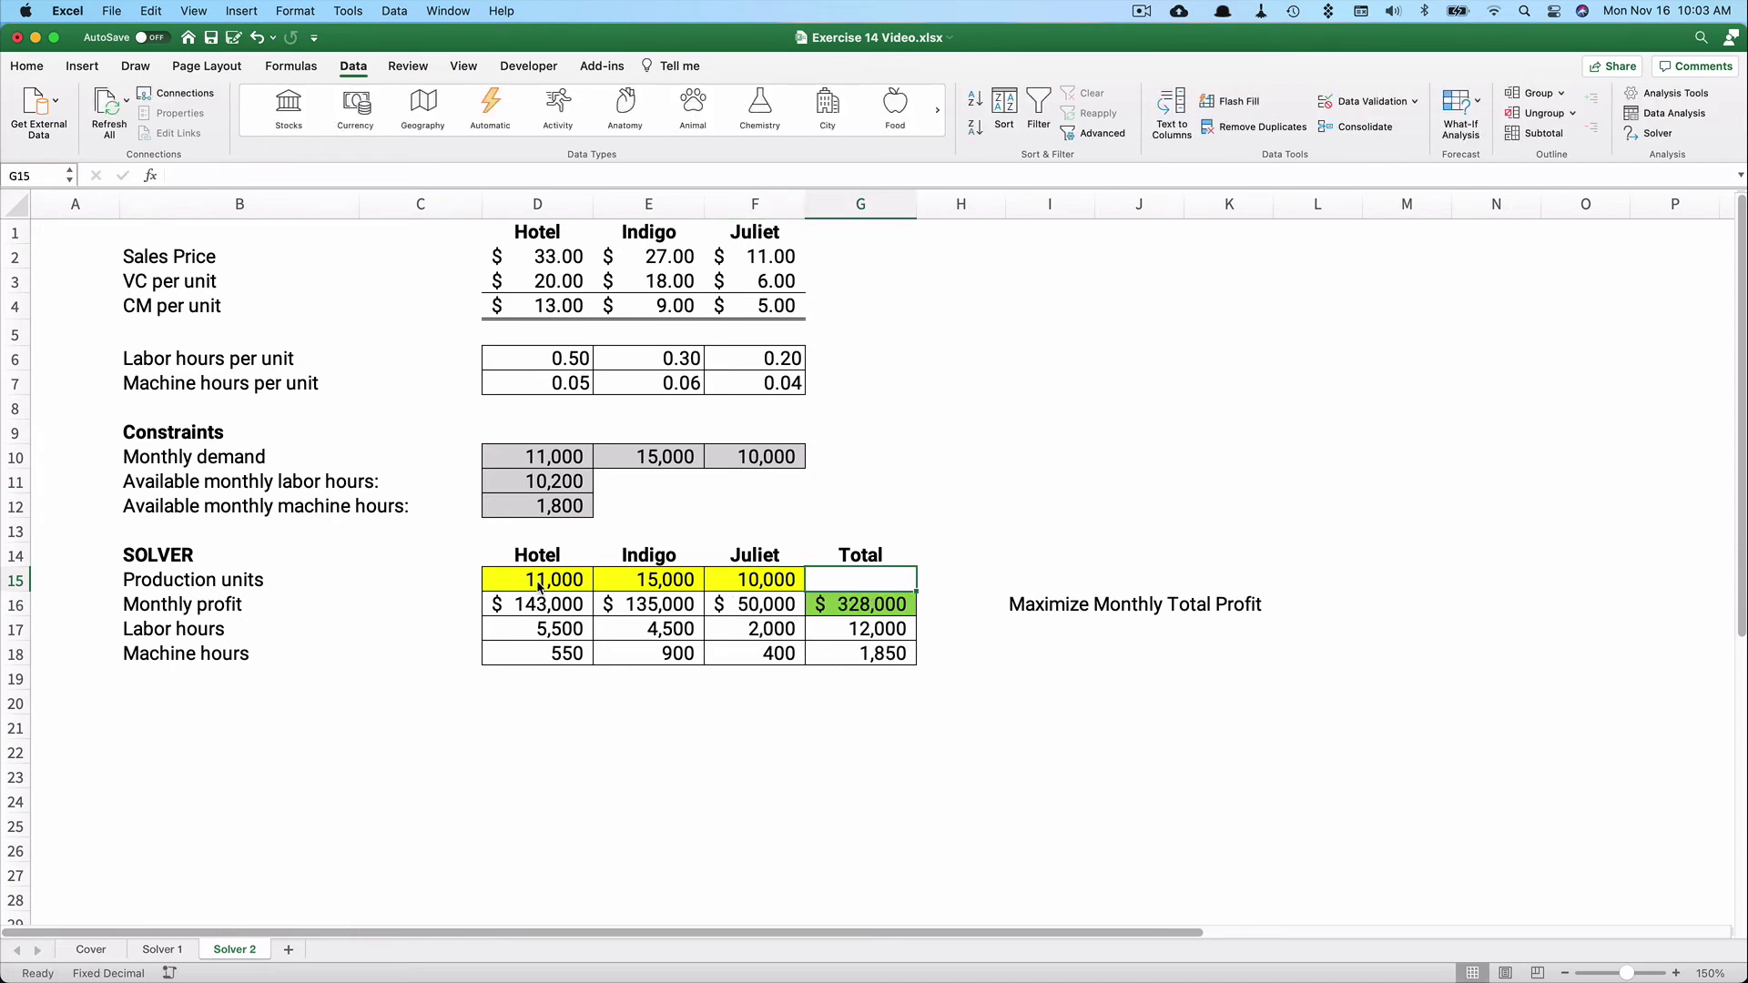
Compare the total labor and machine hours in G17 and G18 with the available hours in D11 and D12
{"action": "left_click", "coordinate": [563, 484]}
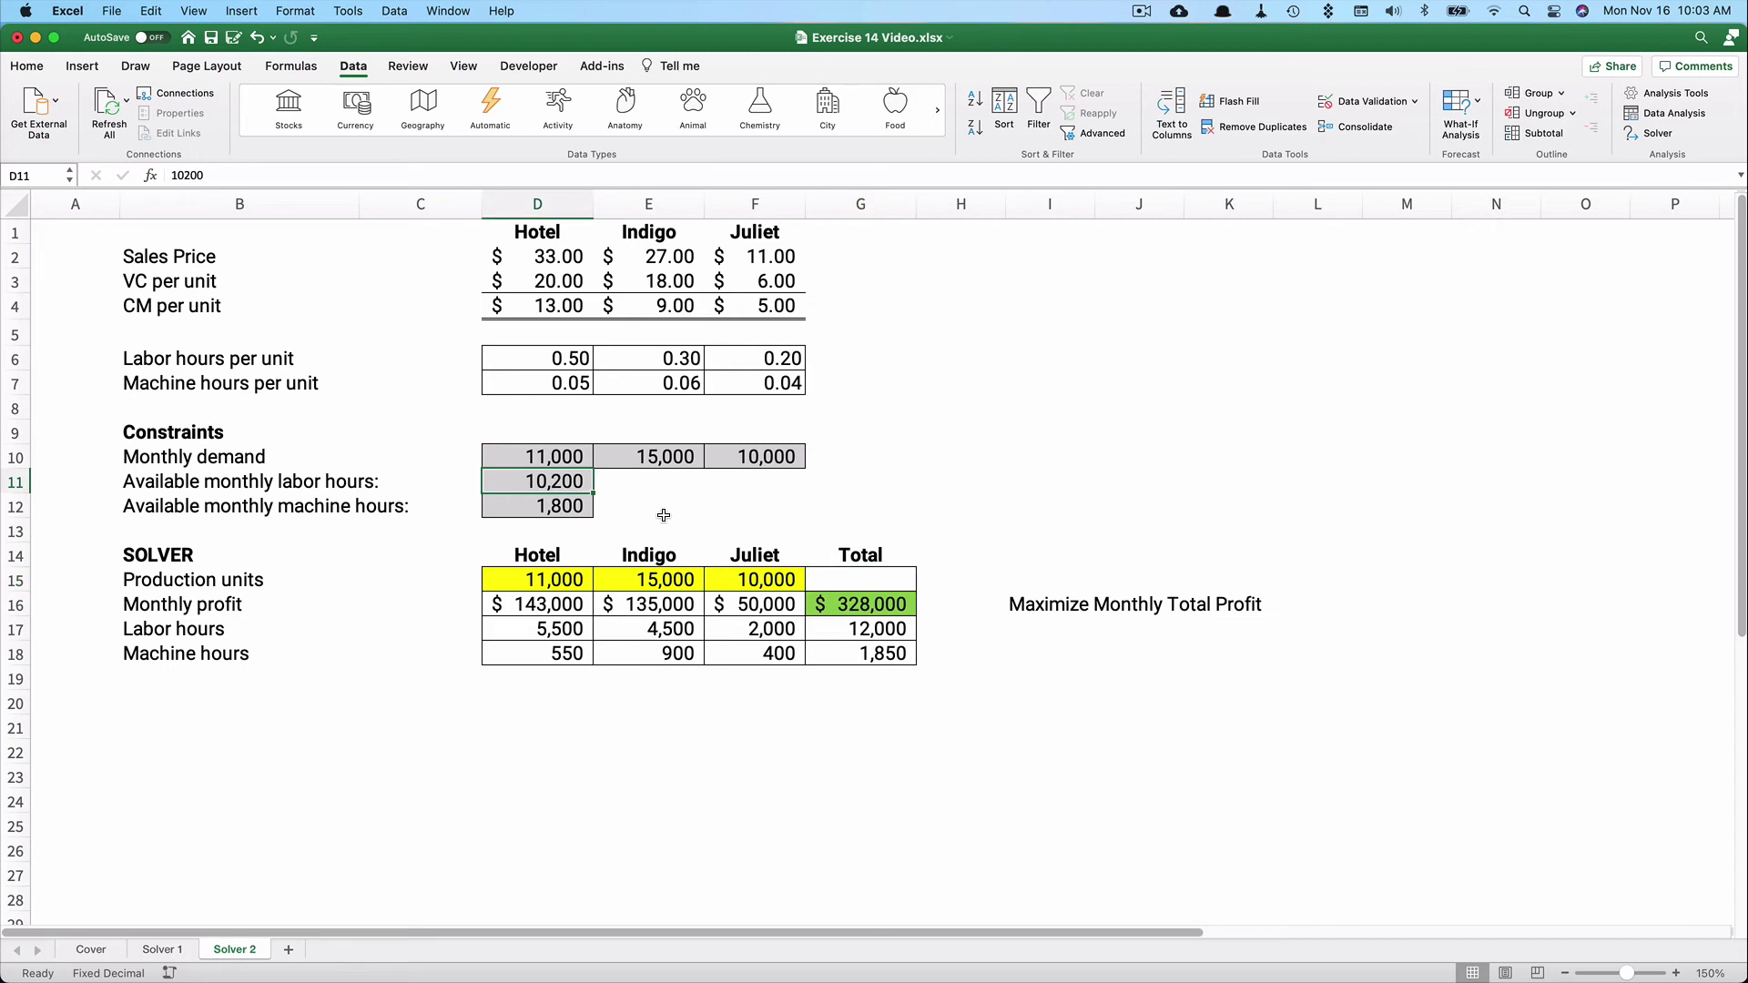
{"action": "left_click", "coordinate": [836, 628]}
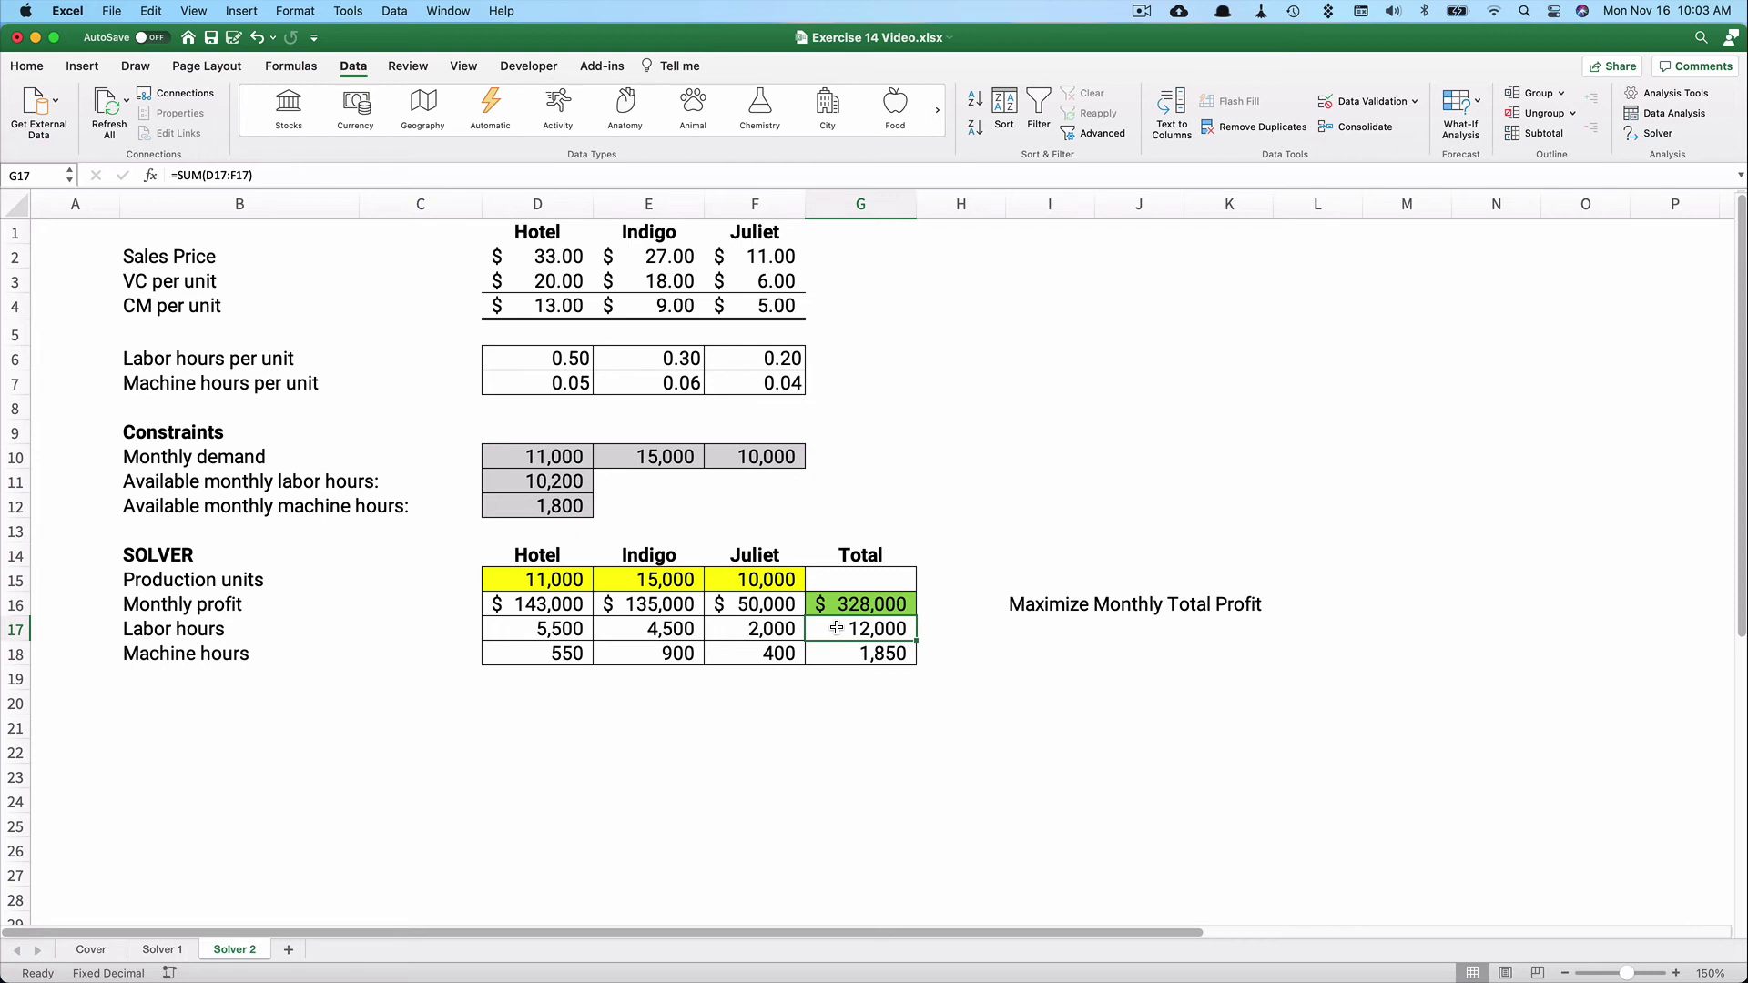
{"action": "left_click", "coordinate": [546, 512]}
{"action": "left_click", "coordinate": [858, 658]}
{"action": "left_click", "coordinate": [866, 636]}
Set the production units of Hotel, Indigo and Juliet in D15:F15 back to 1,000 each
{"action": "left_click_drag", "start_coordinate": [553, 577], "coordinate": [721, 579]}
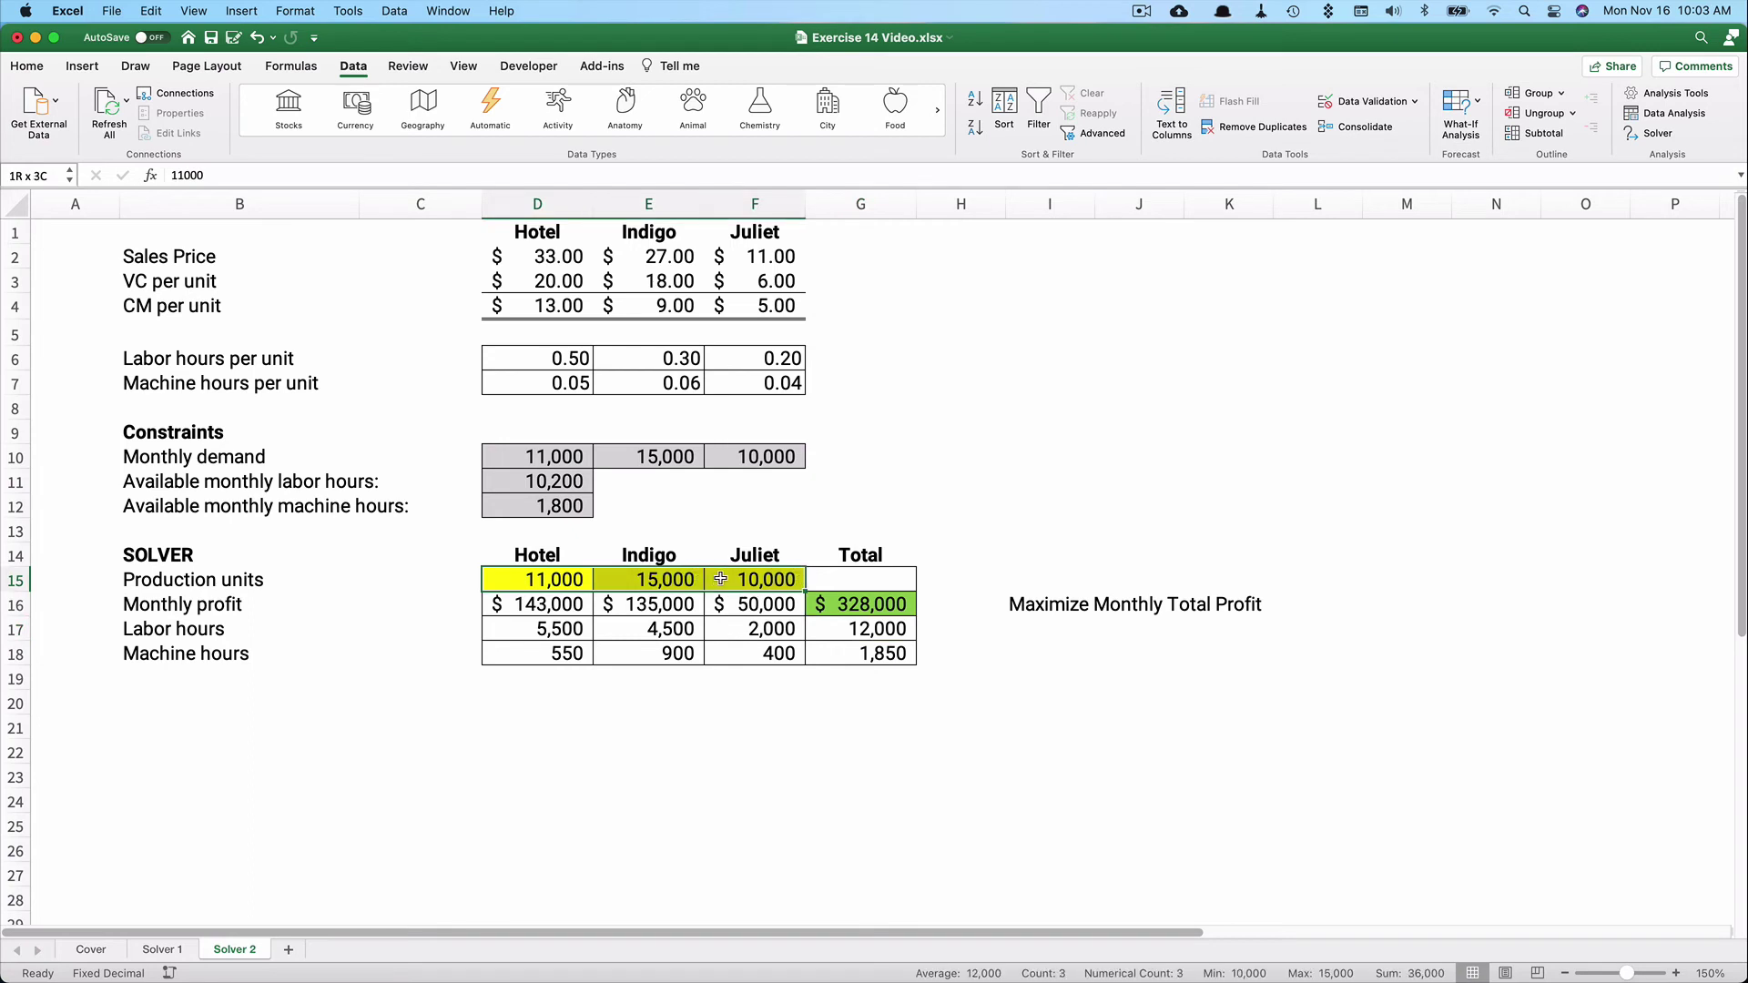
{"action": "type", "text": "1000"}
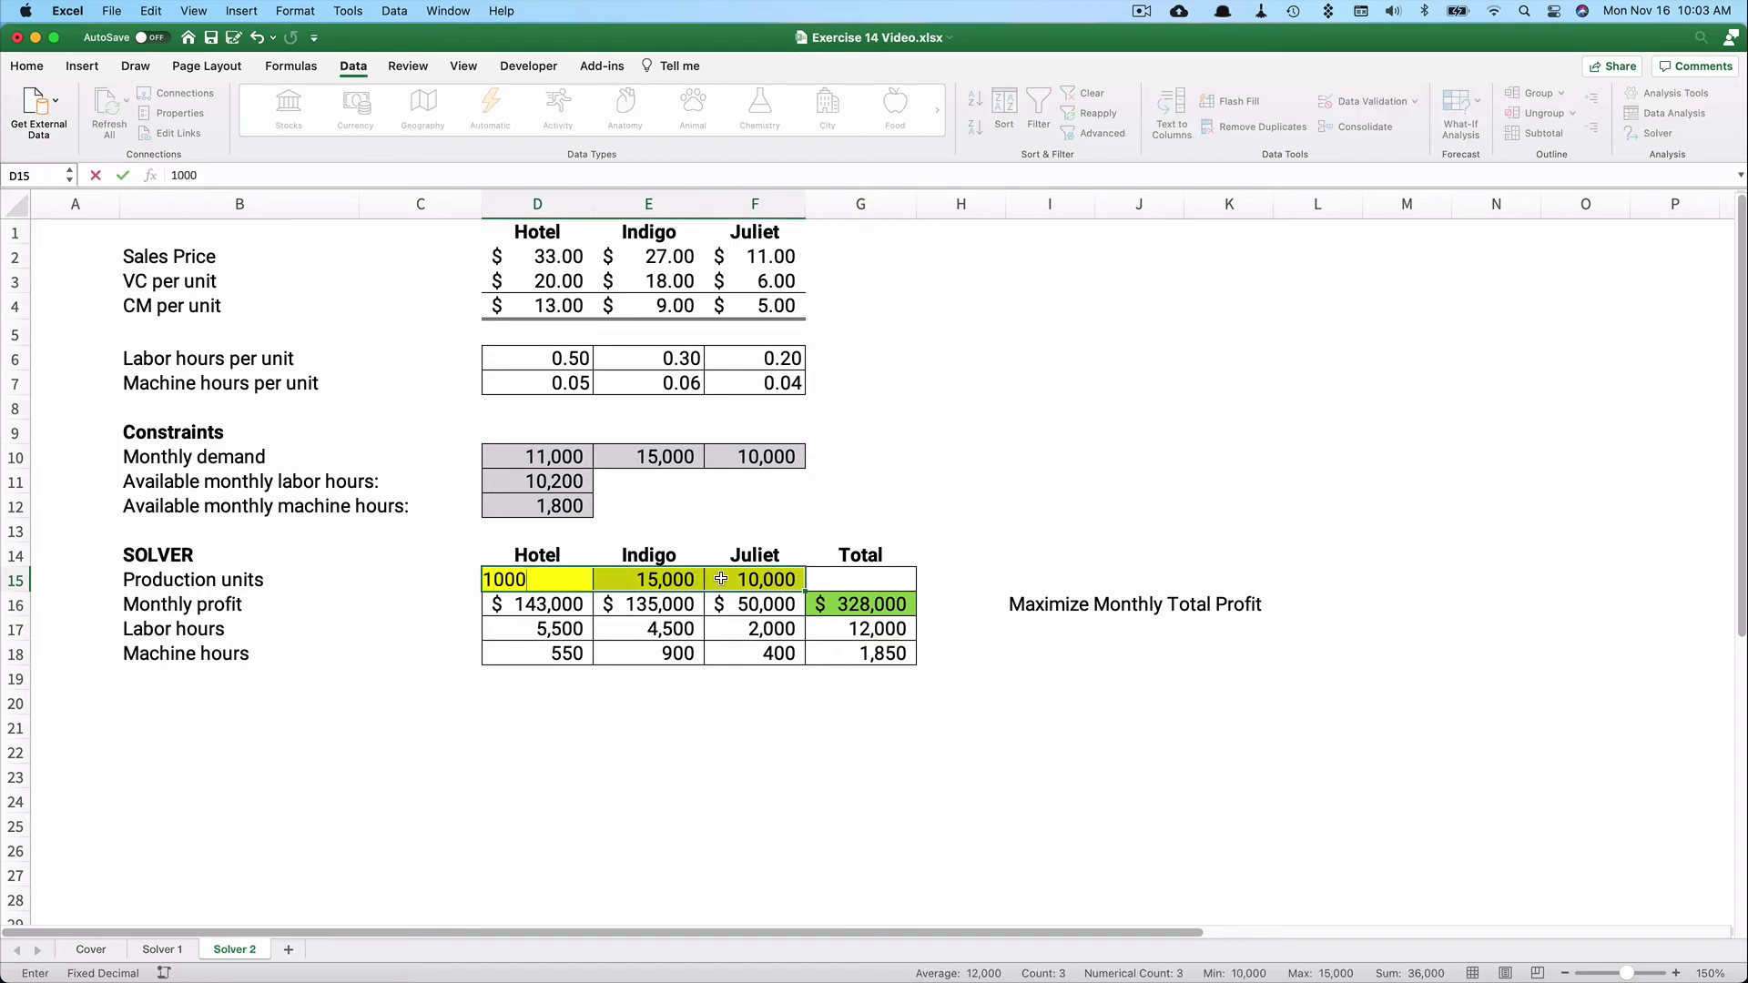
{"action": "key", "text": "Return"}
{"action": "type", "text": "1000"}
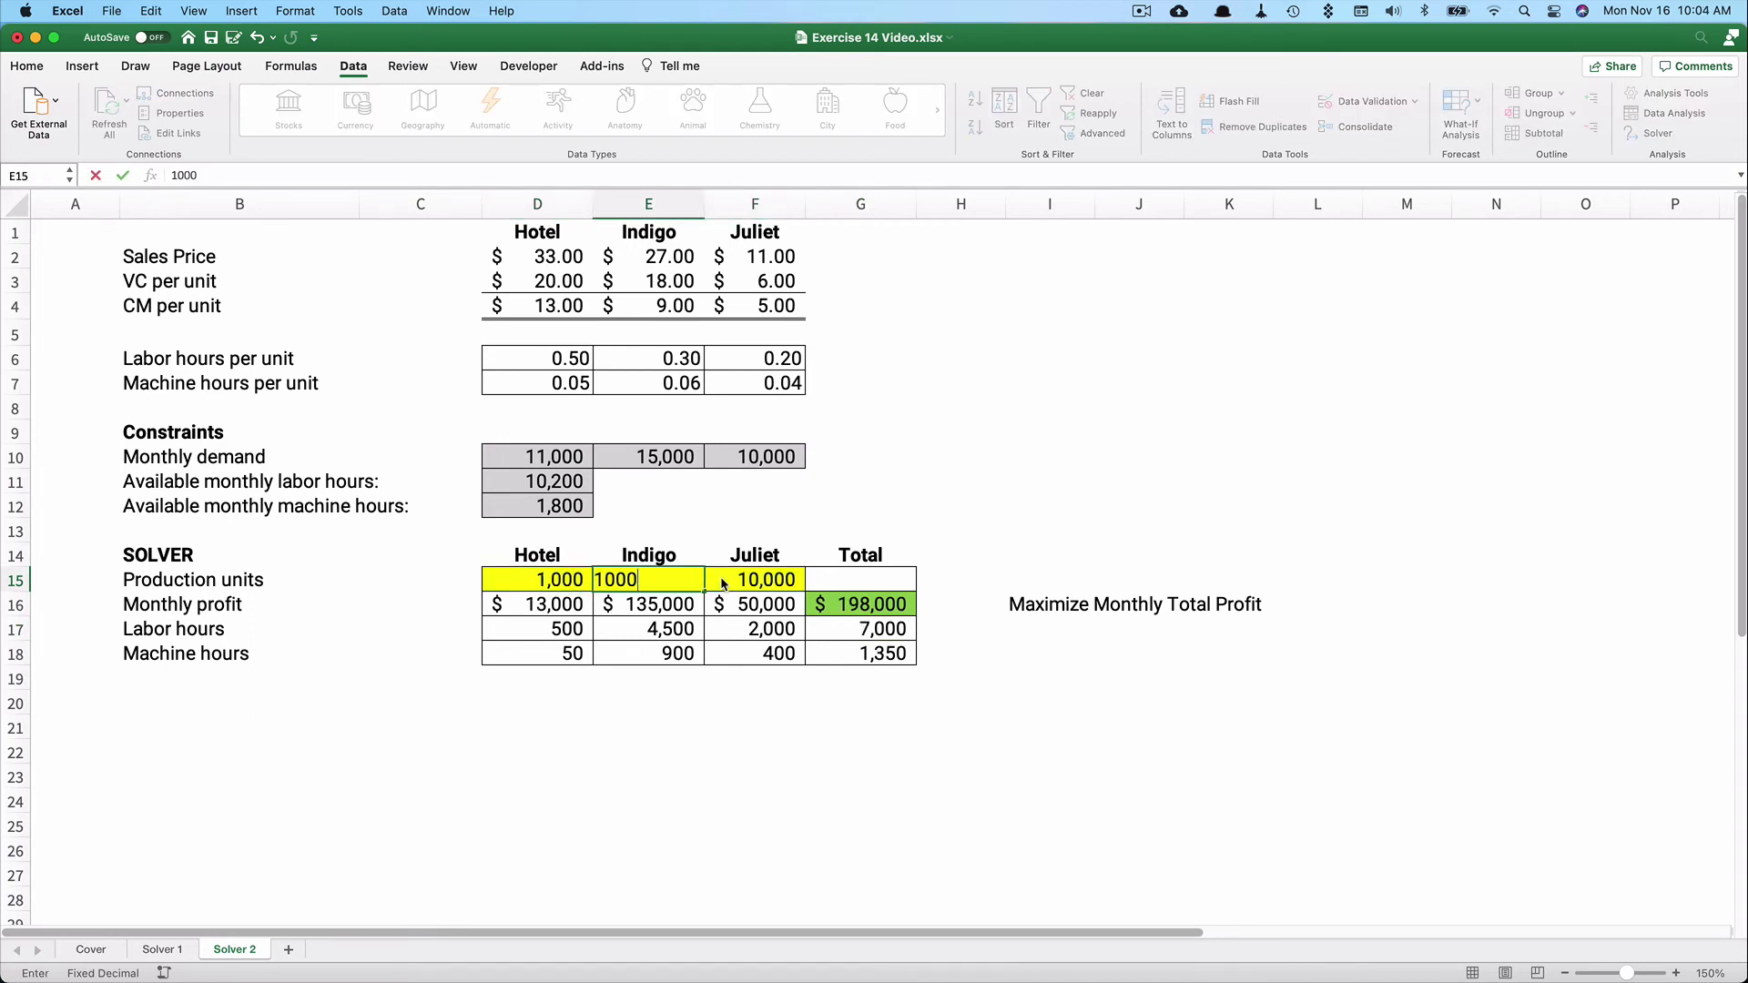
{"action": "key", "text": "Return"}
{"action": "type", "text": "1000"}
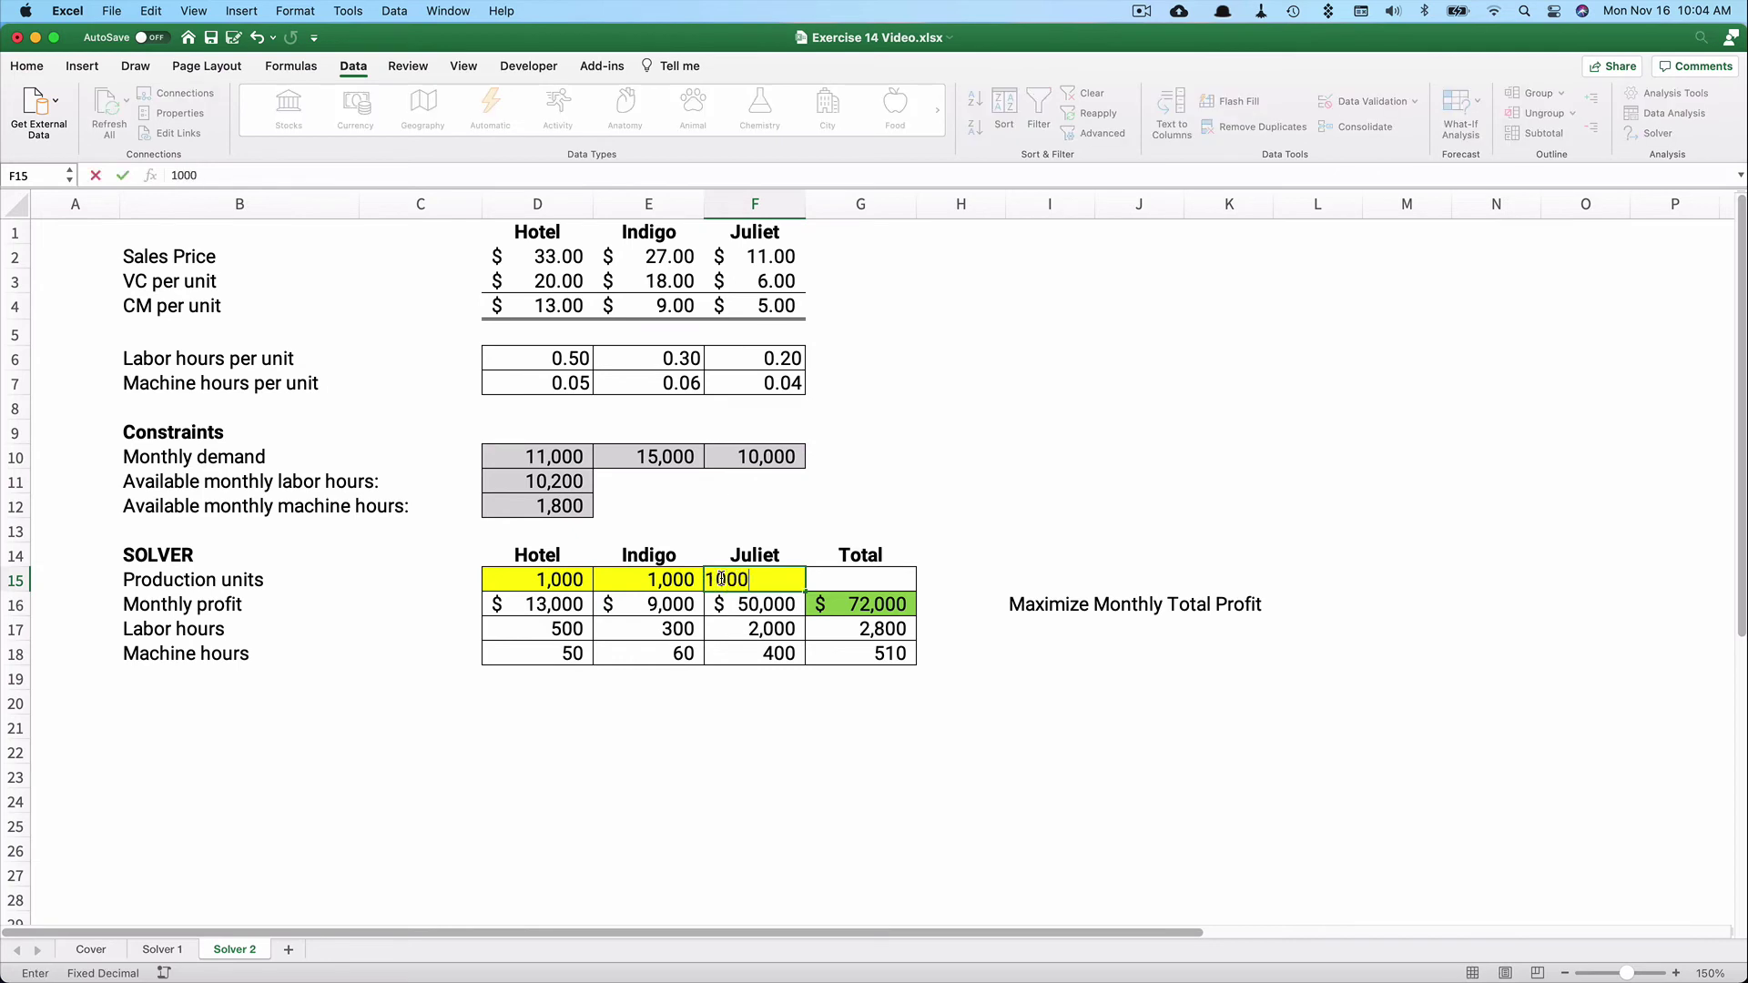
{"action": "left_click", "coordinate": [854, 721]}
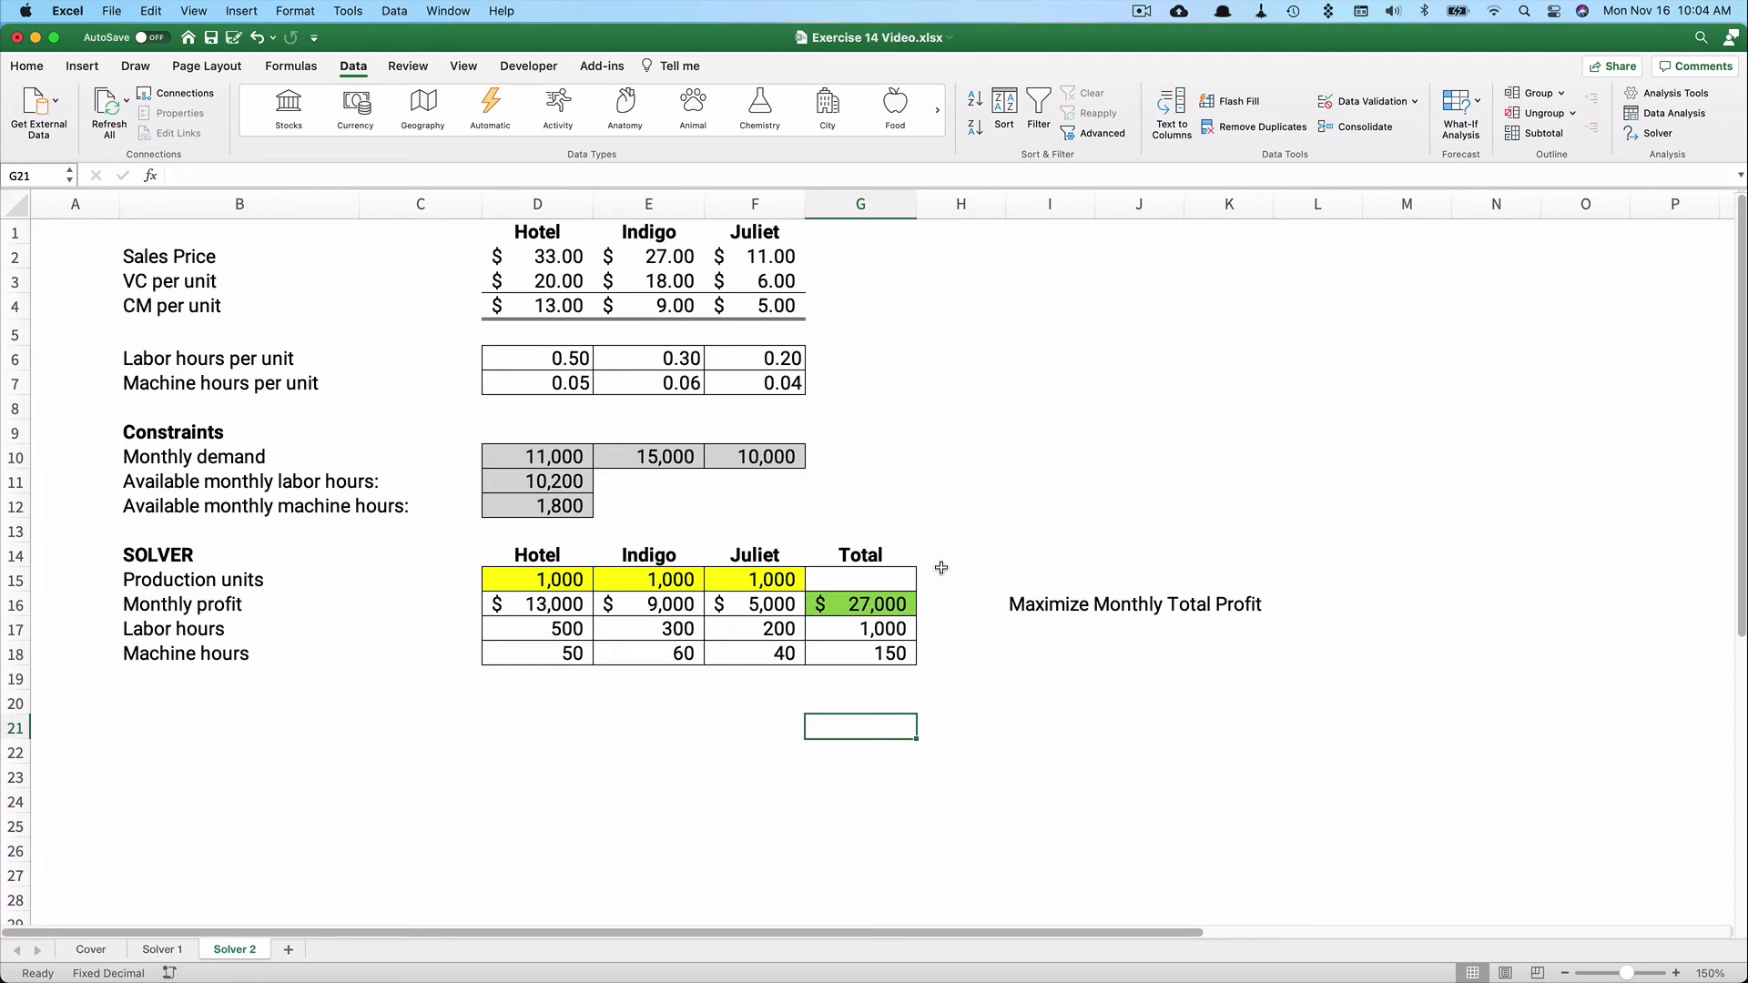
Open Solver and reset all of its existing parameters and constraints
{"action": "left_click", "coordinate": [1652, 132]}
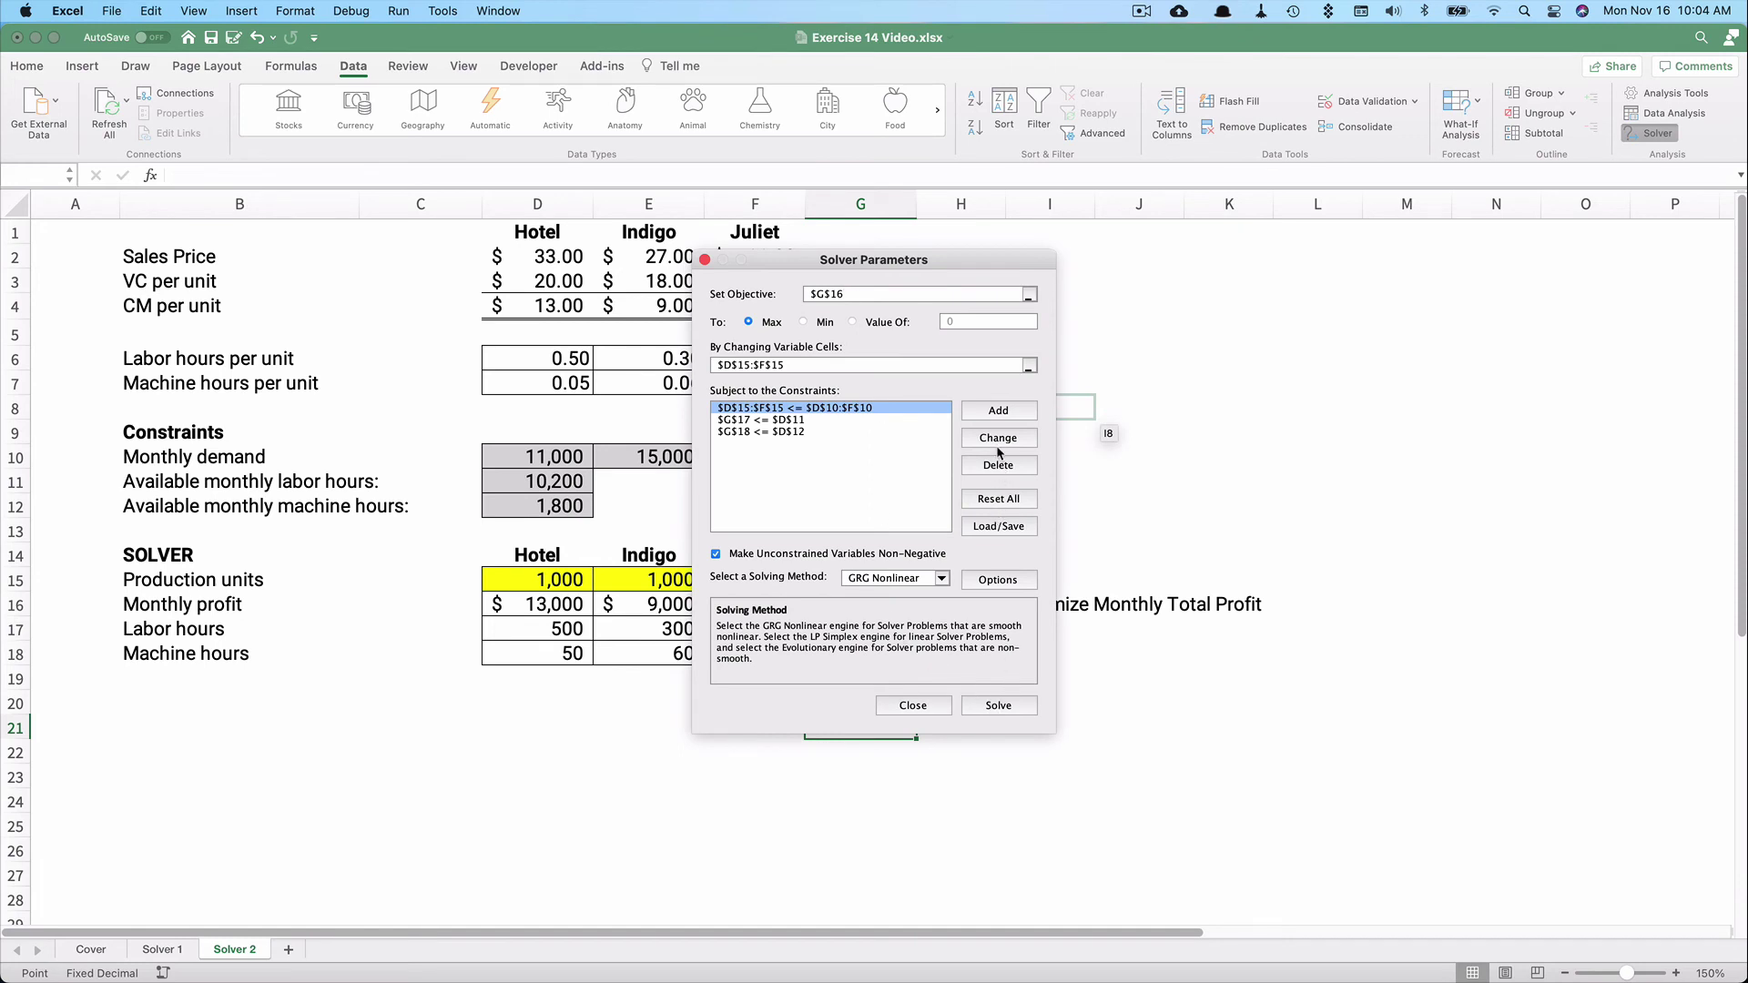
{"action": "left_click", "coordinate": [998, 499]}
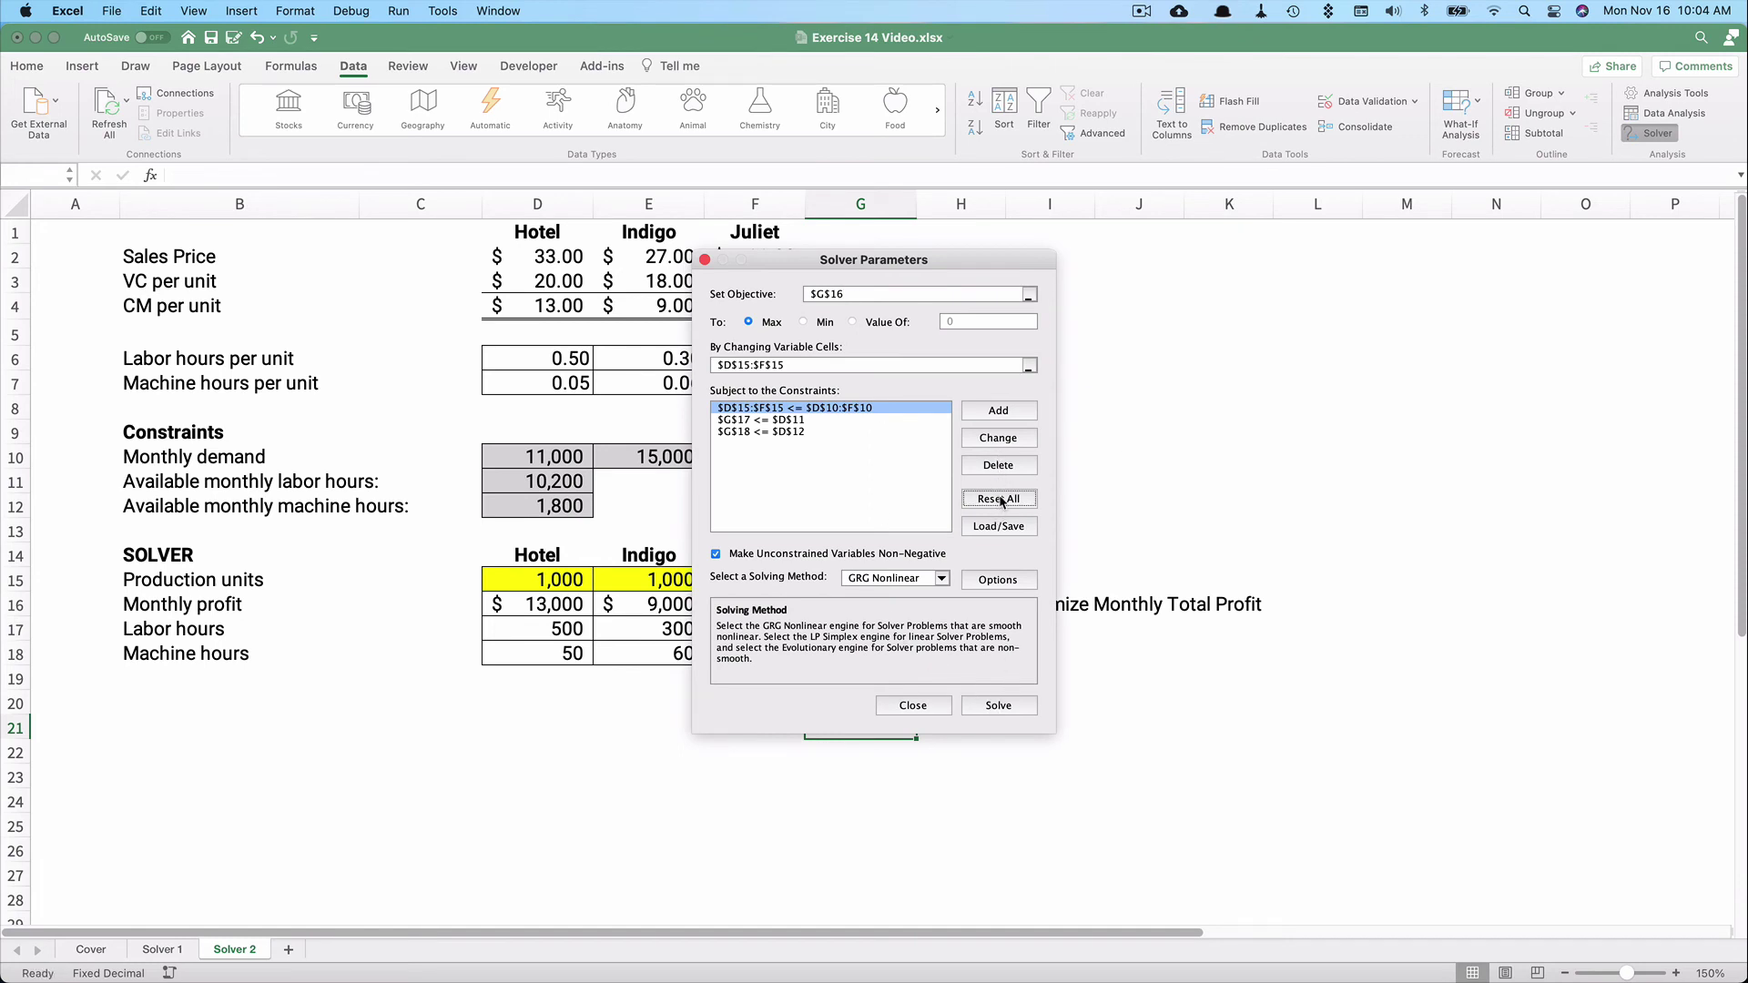
{"action": "left_click", "coordinate": [939, 480]}
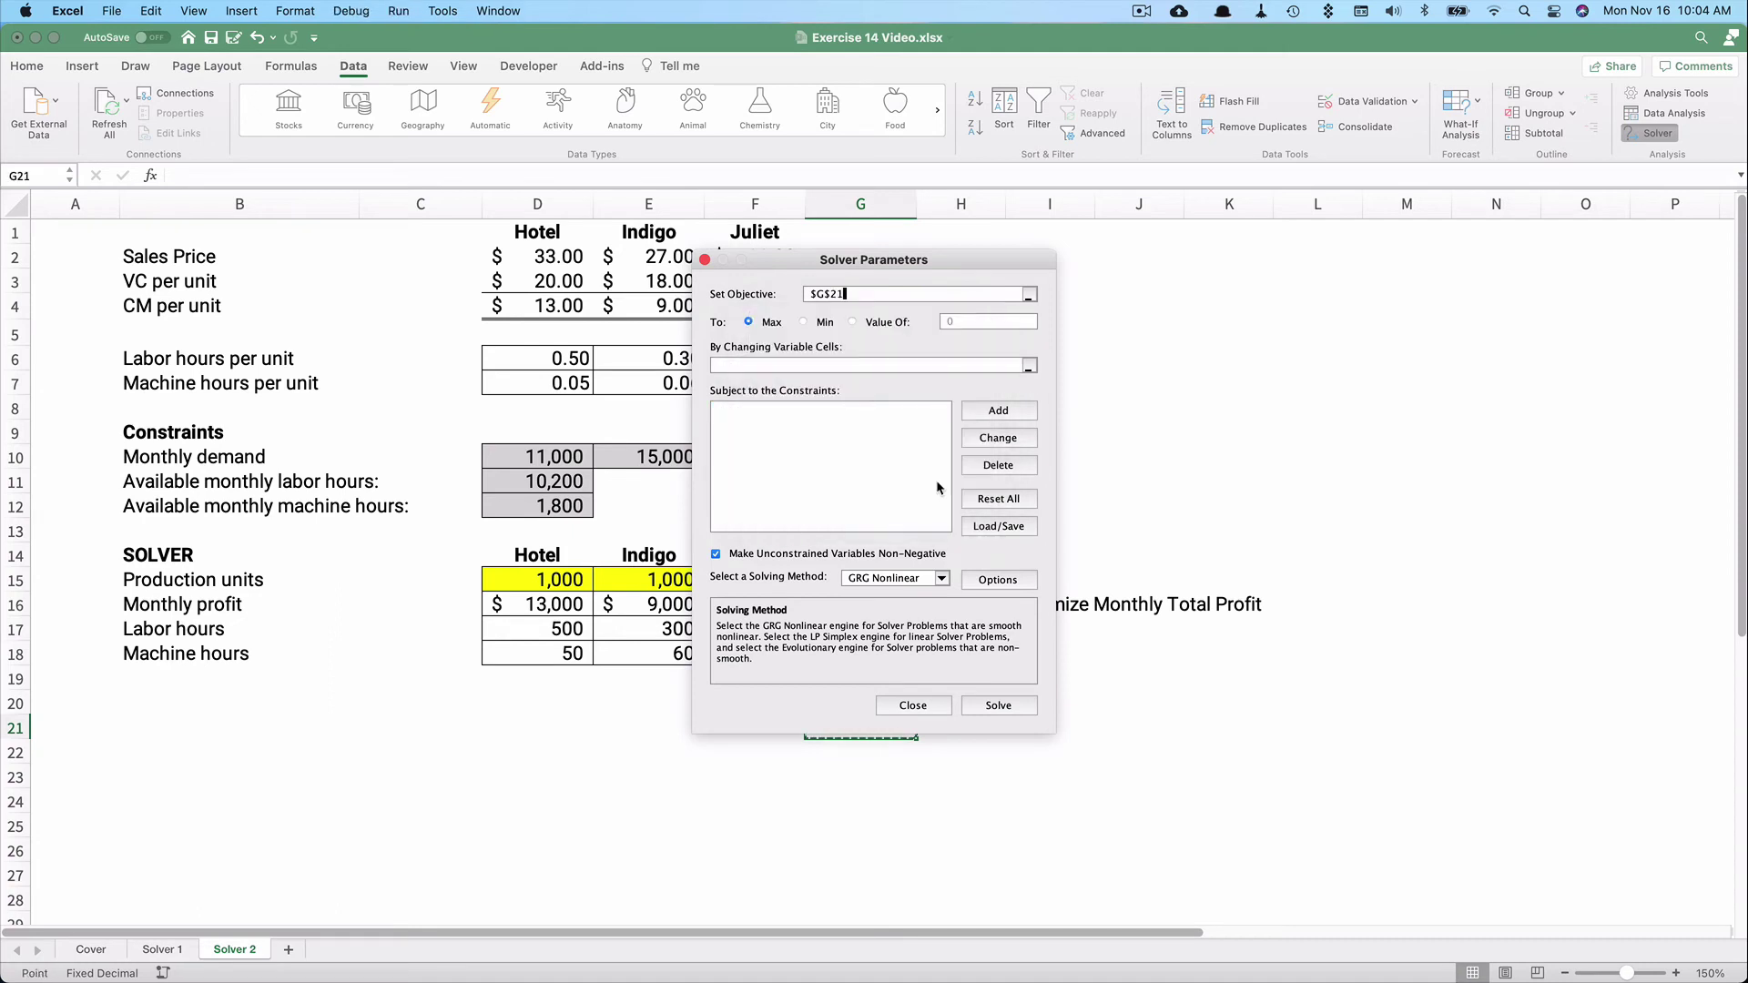
Set the Solver objective to total monthly profit in G16 with the goal Max, using production units D15:F15 as the changing variable cells
{"action": "left_click_drag", "start_coordinate": [876, 263], "coordinate": [1284, 262]}
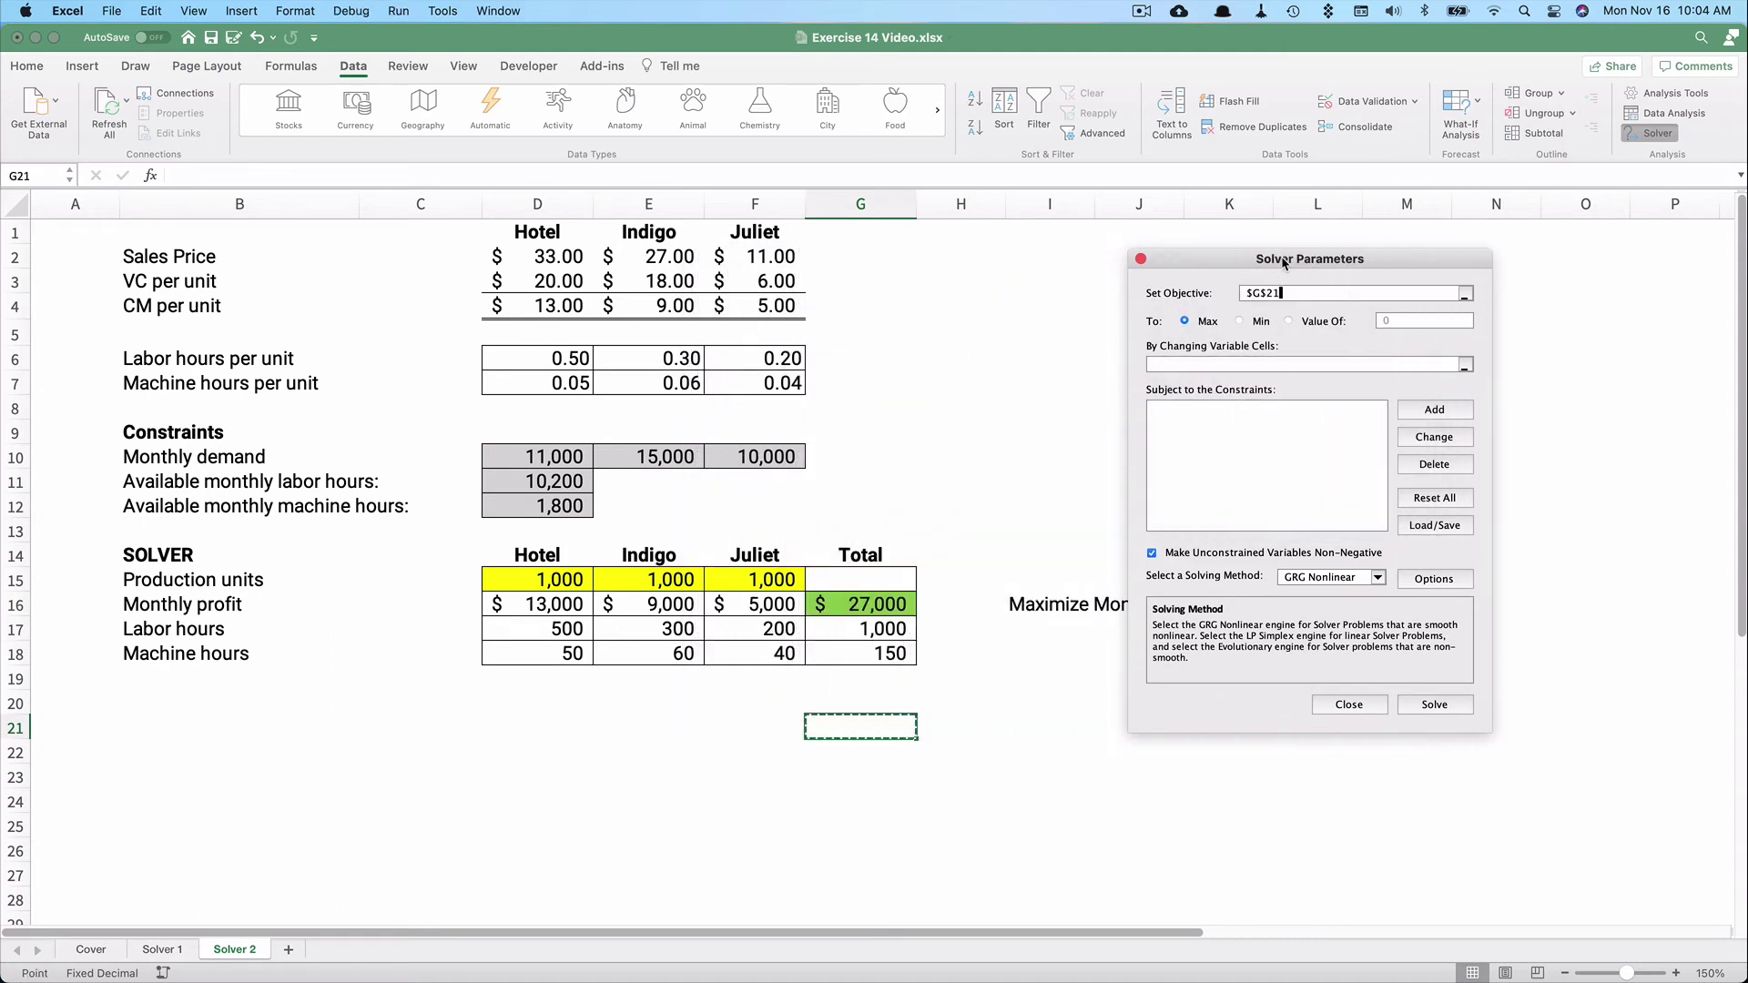
{"action": "left_click", "coordinate": [1241, 301]}
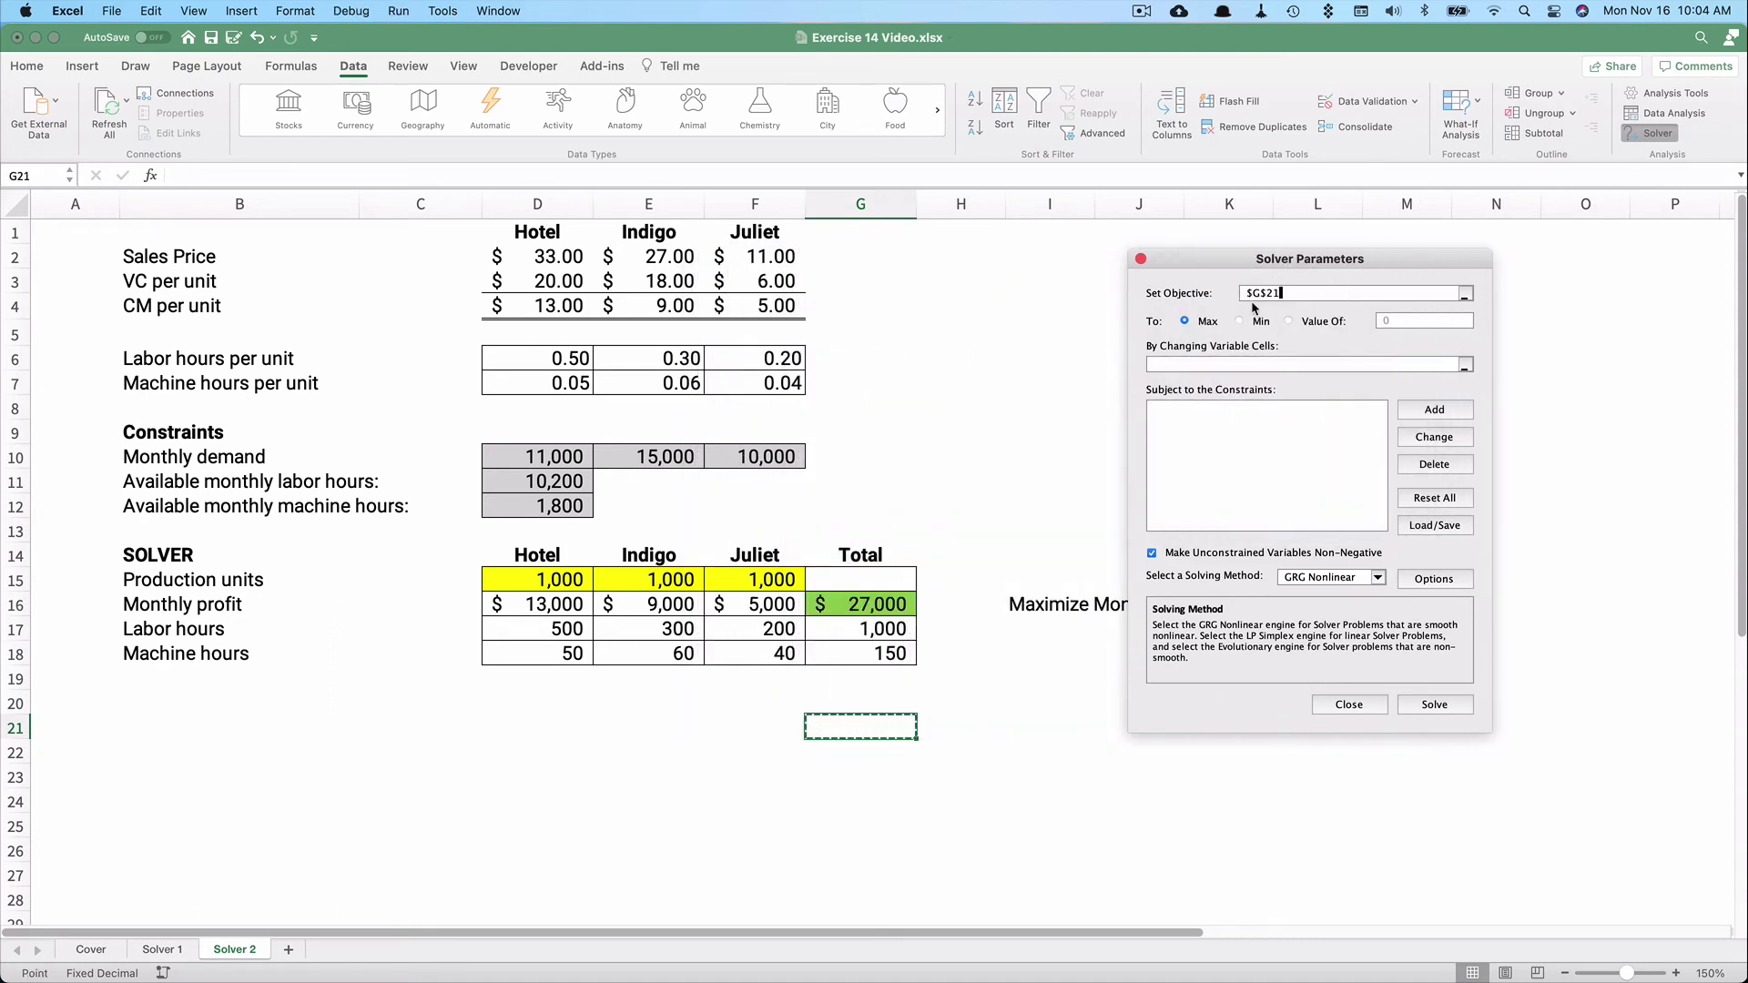
{"action": "left_click", "coordinate": [881, 604]}
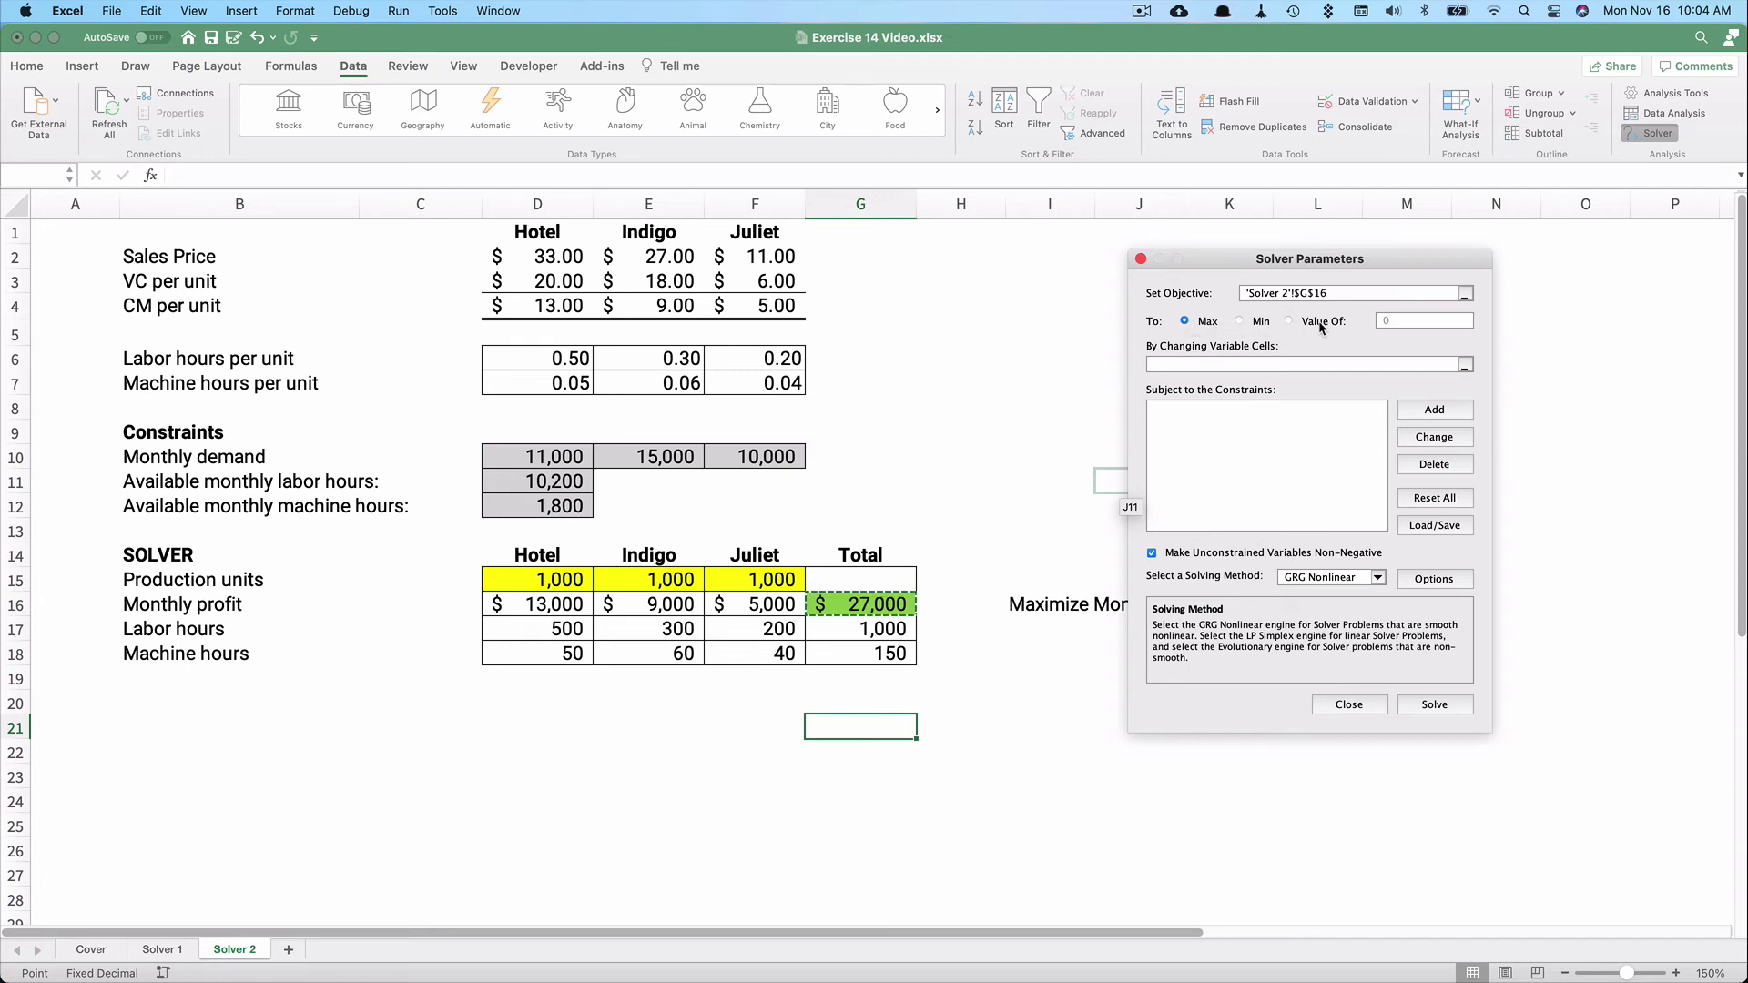
{"action": "left_click", "coordinate": [1185, 321]}
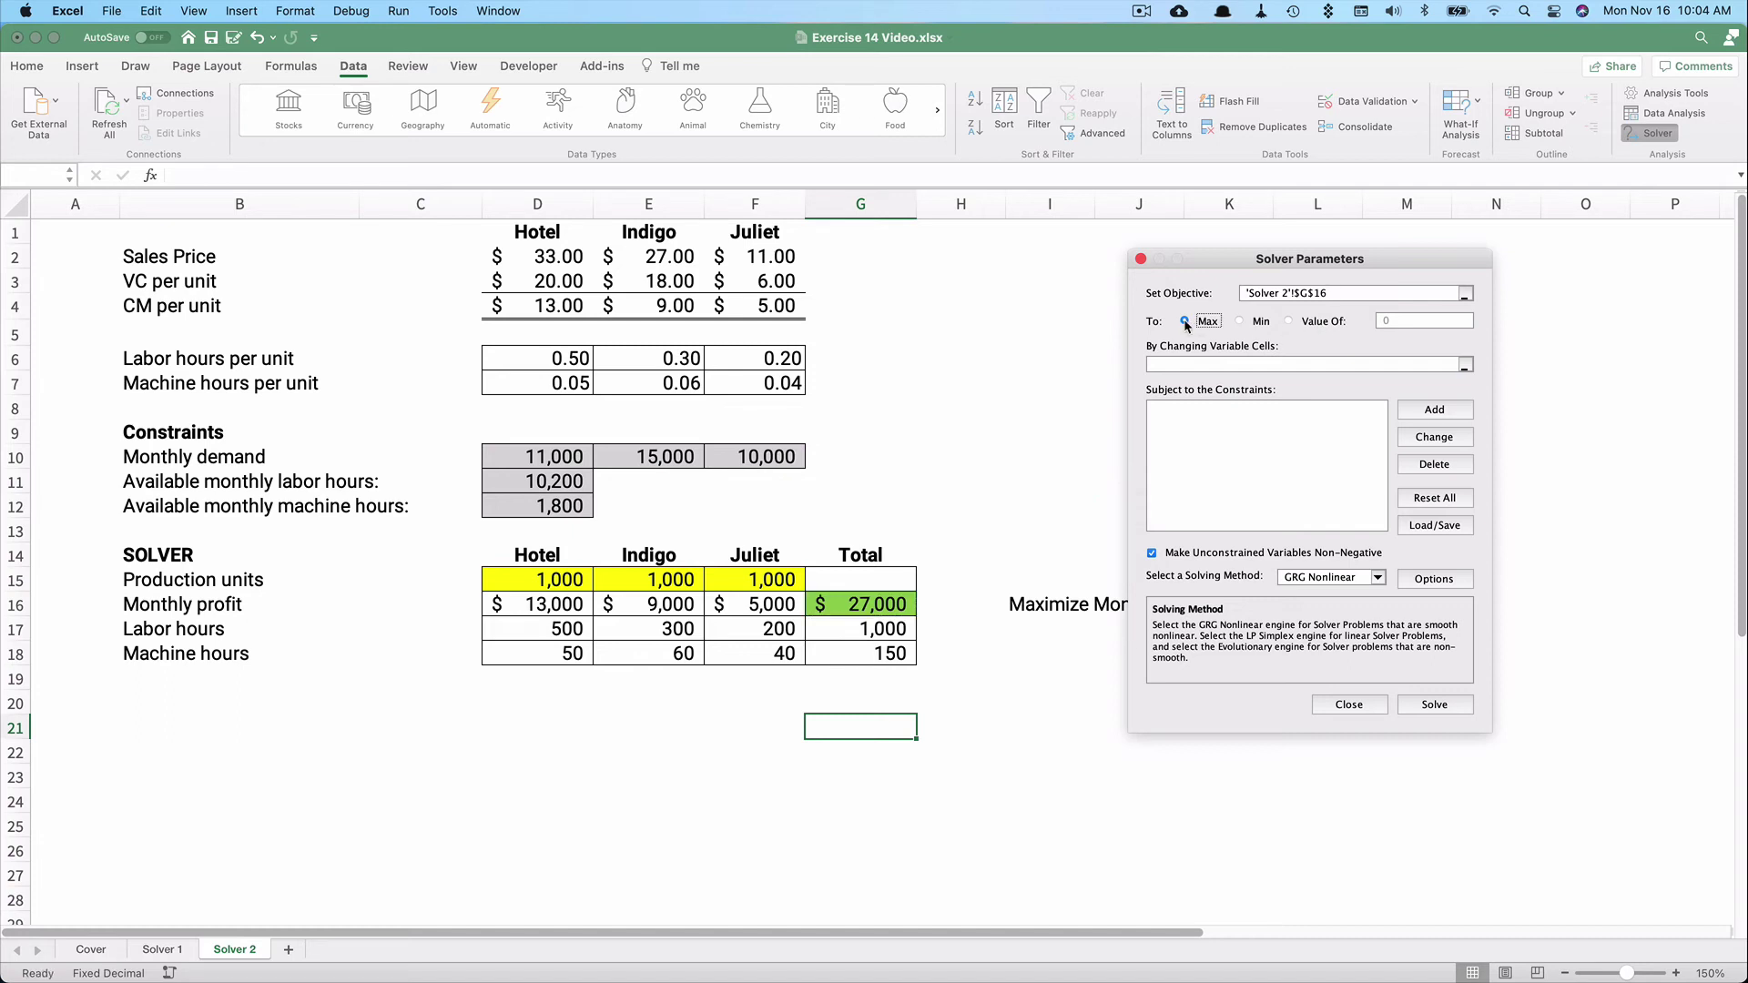
{"action": "left_click", "coordinate": [1160, 363]}
{"action": "left_click_drag", "start_coordinate": [538, 583], "coordinate": [728, 584]}
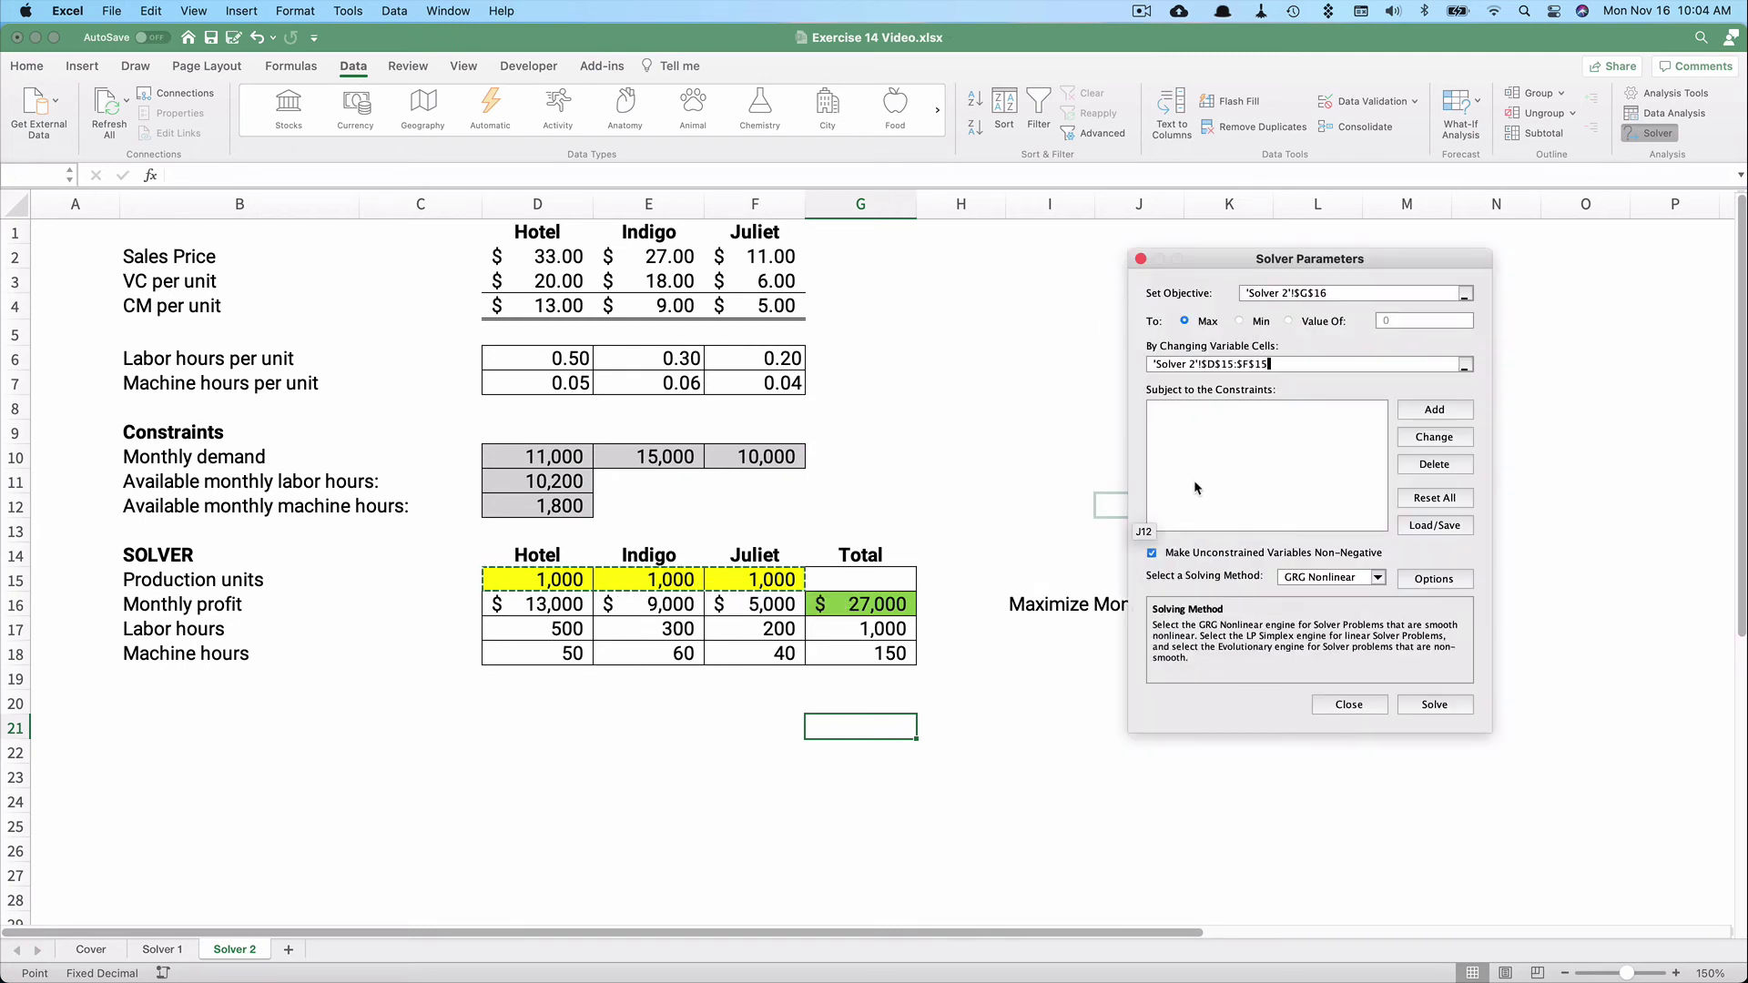
Add a Solver constraint that production units D15:F15 are less than or equal to monthly demand D10:F10
{"action": "left_click", "coordinate": [1434, 411]}
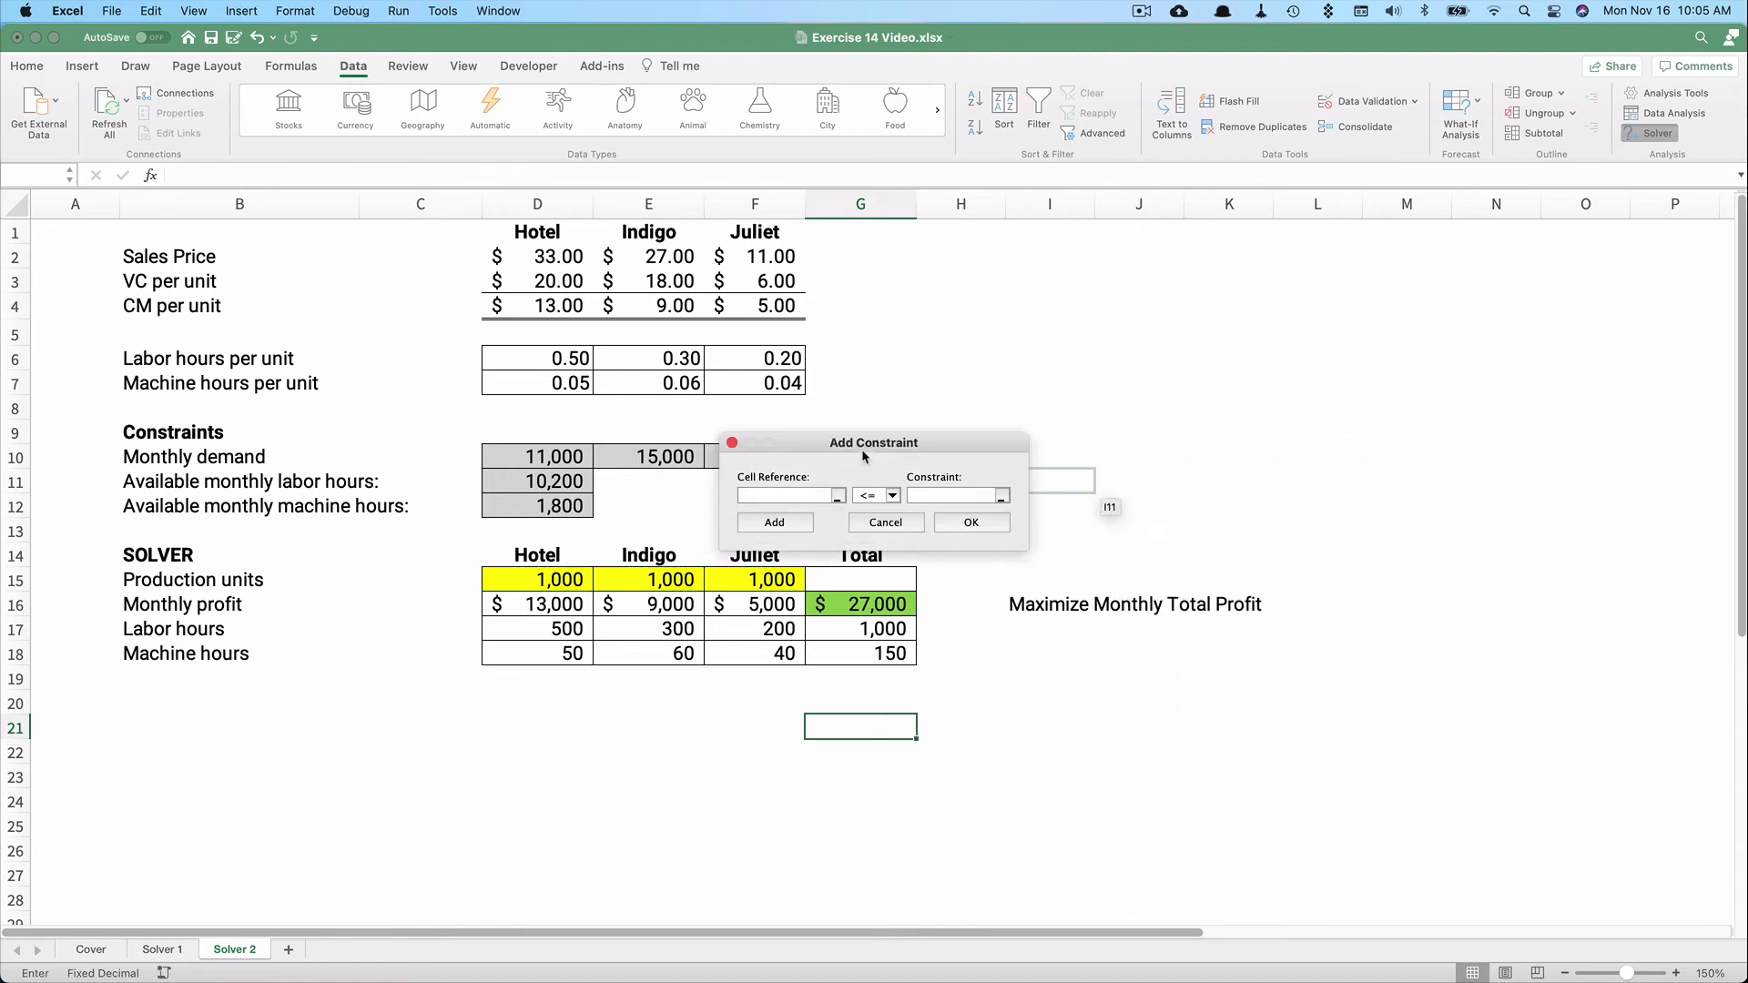
{"action": "left_click_drag", "start_coordinate": [943, 446], "coordinate": [1209, 383]}
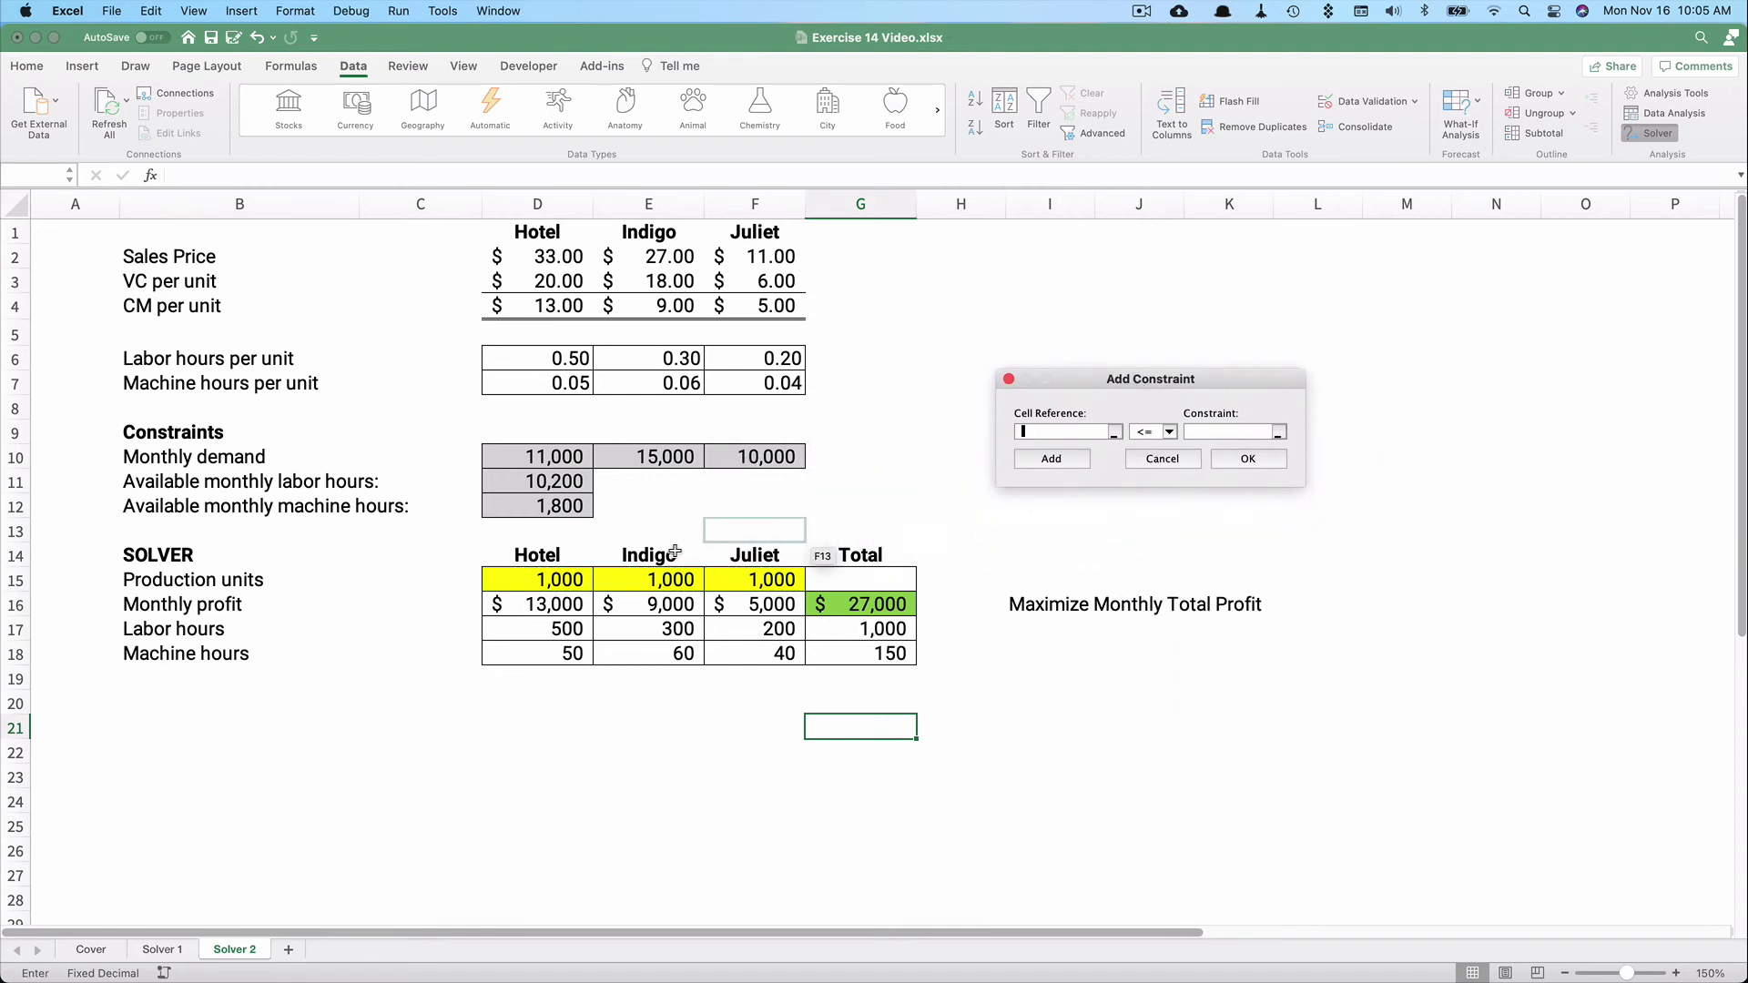
{"action": "left_click_drag", "start_coordinate": [539, 580], "coordinate": [748, 577]}
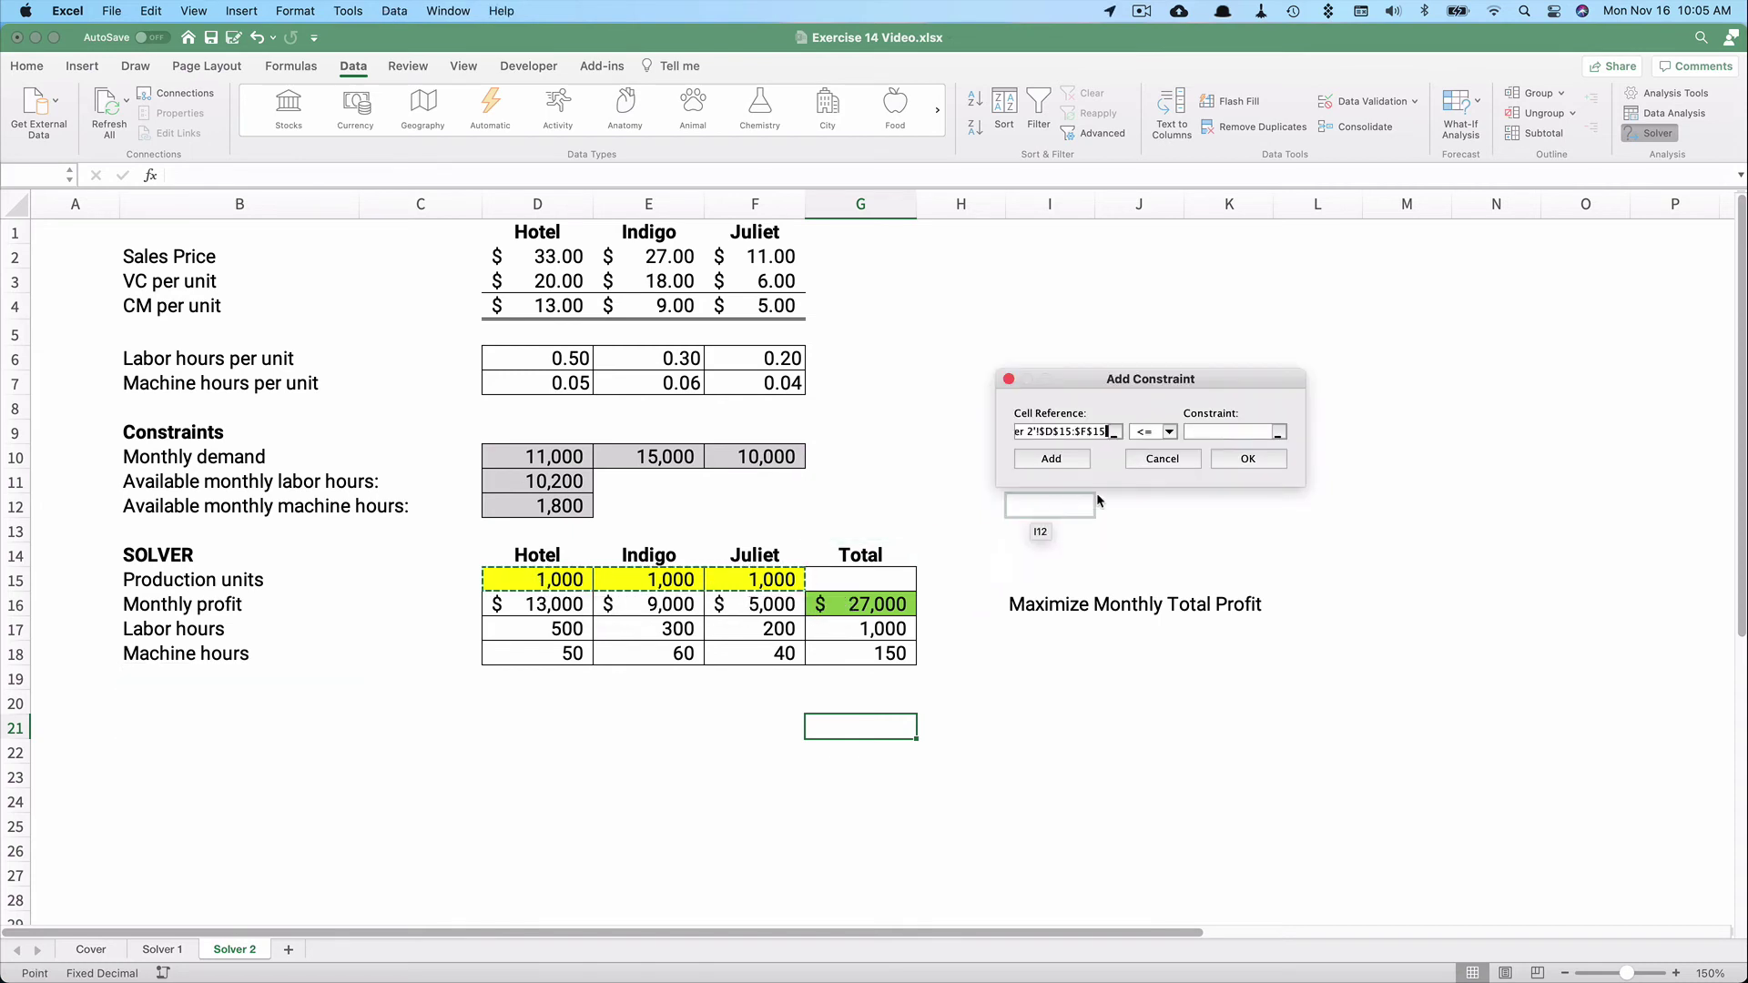
{"action": "left_click", "coordinate": [1190, 435]}
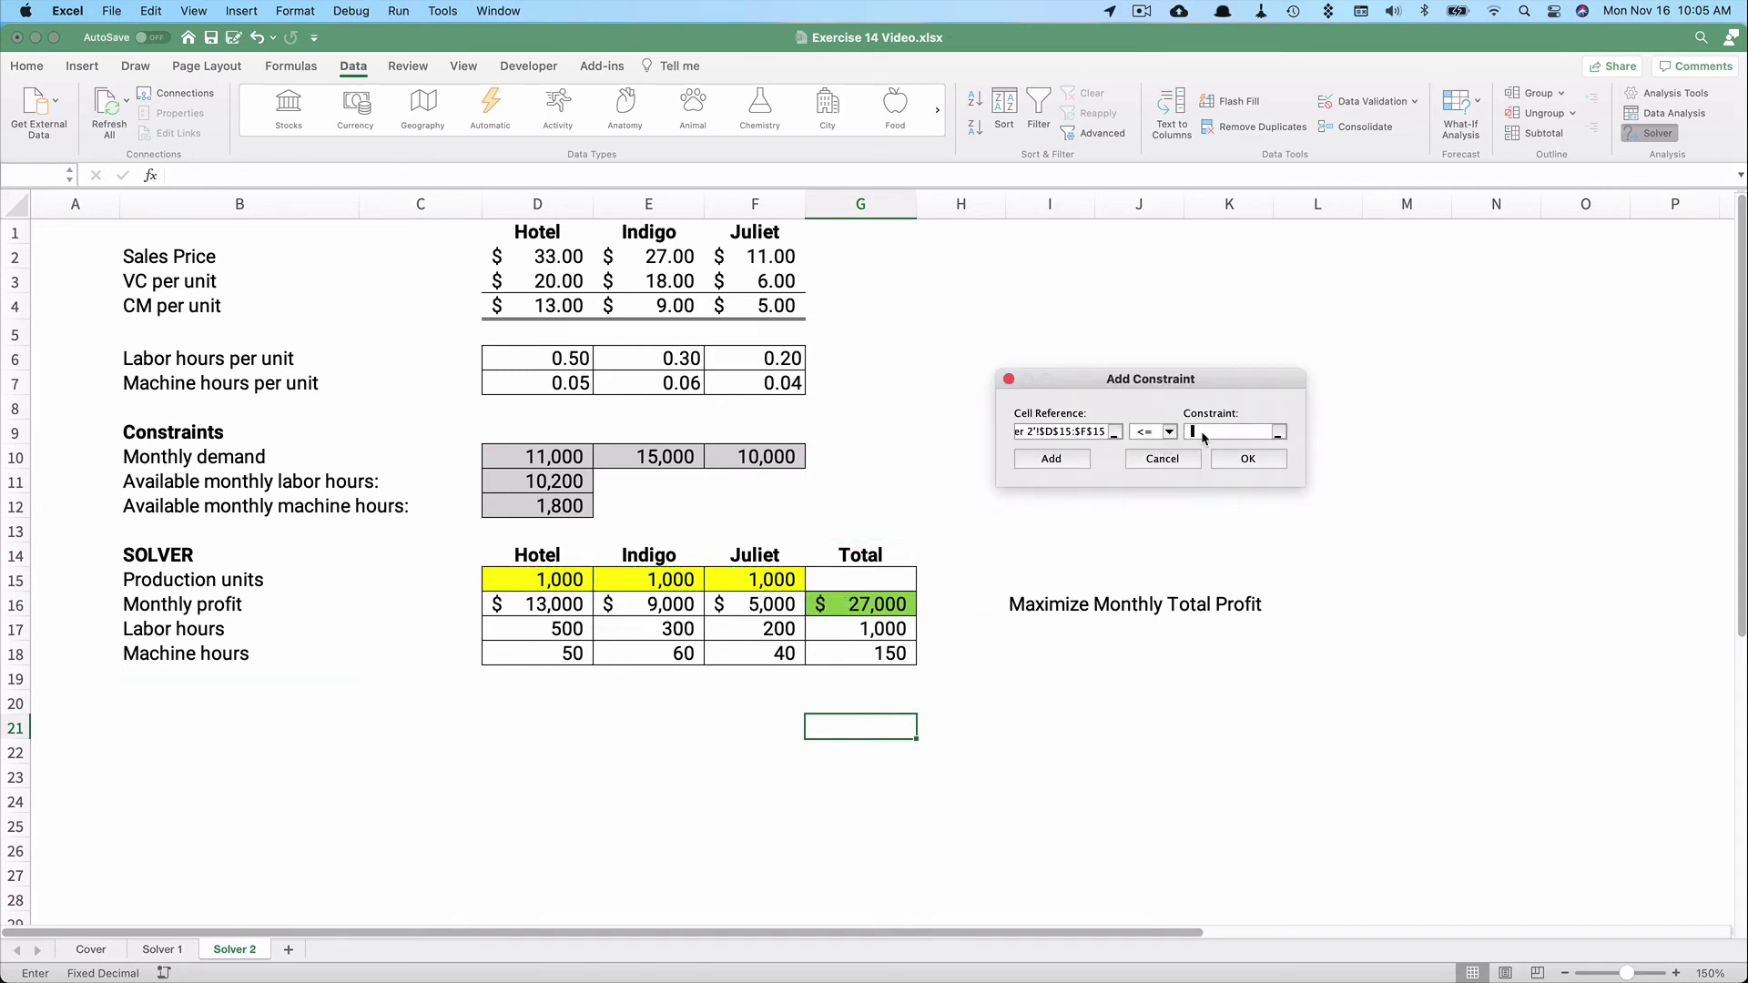
{"action": "left_click_drag", "start_coordinate": [533, 458], "coordinate": [767, 466]}
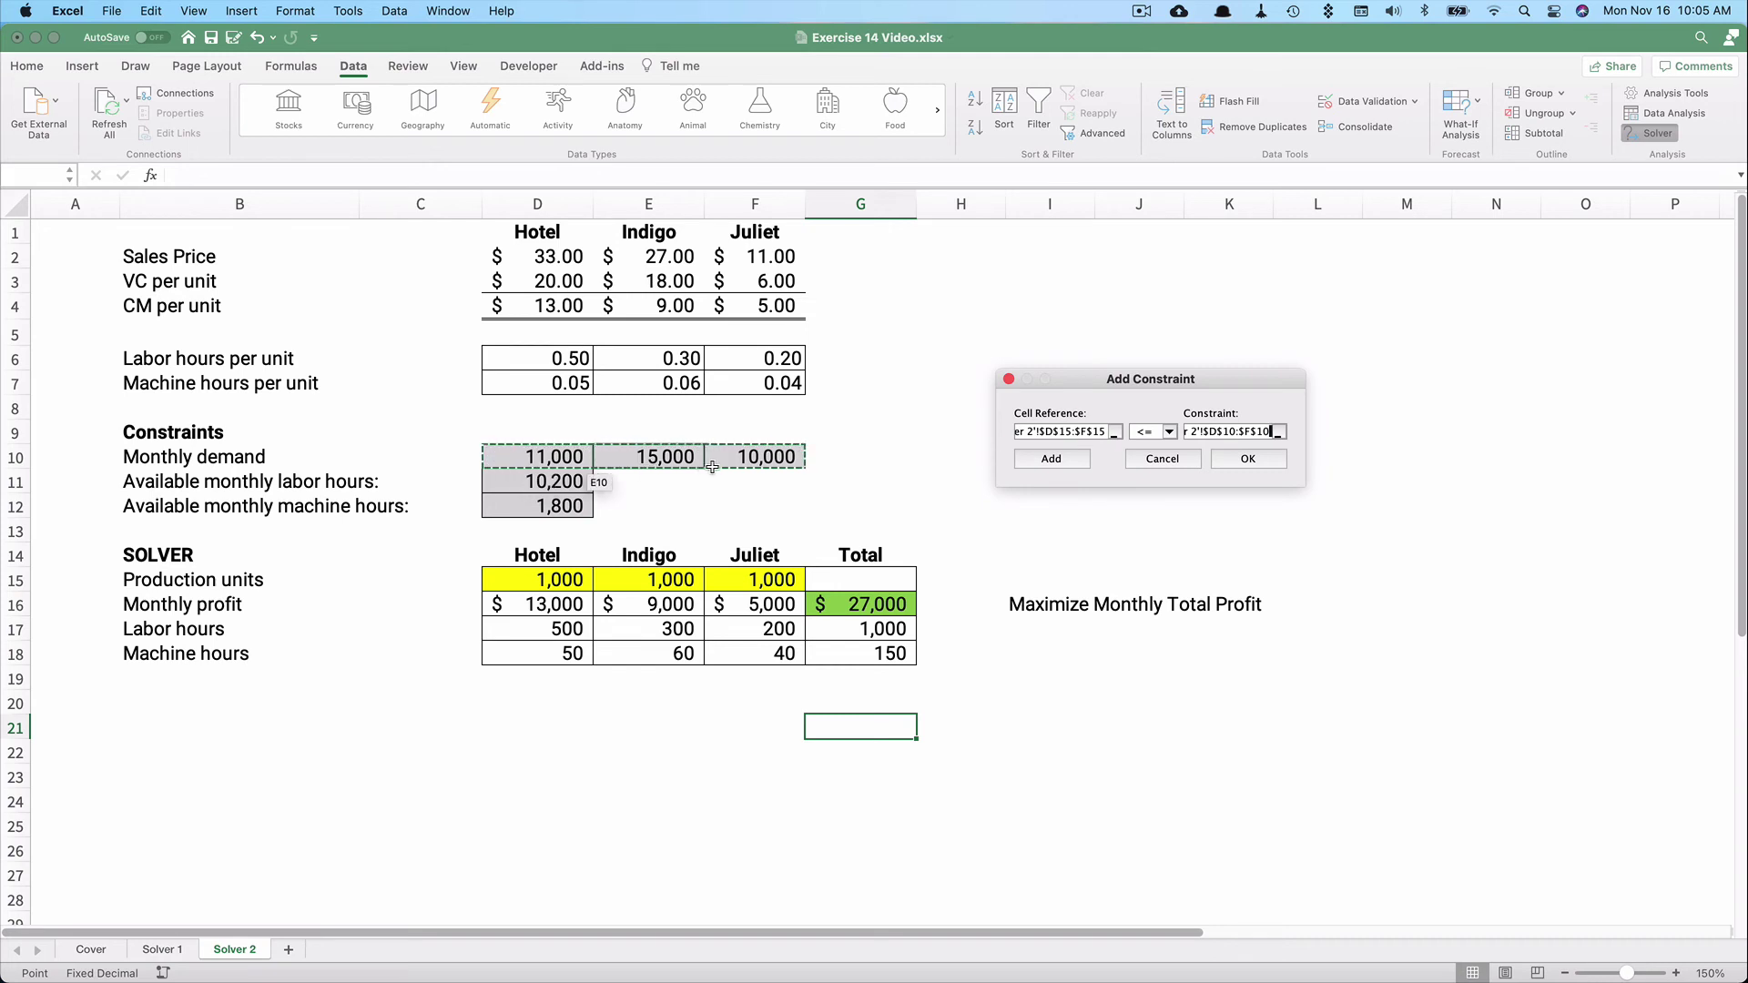
{"action": "left_click", "coordinate": [1248, 459]}
{"action": "left_click_drag", "start_coordinate": [954, 261], "coordinate": [1313, 243]}
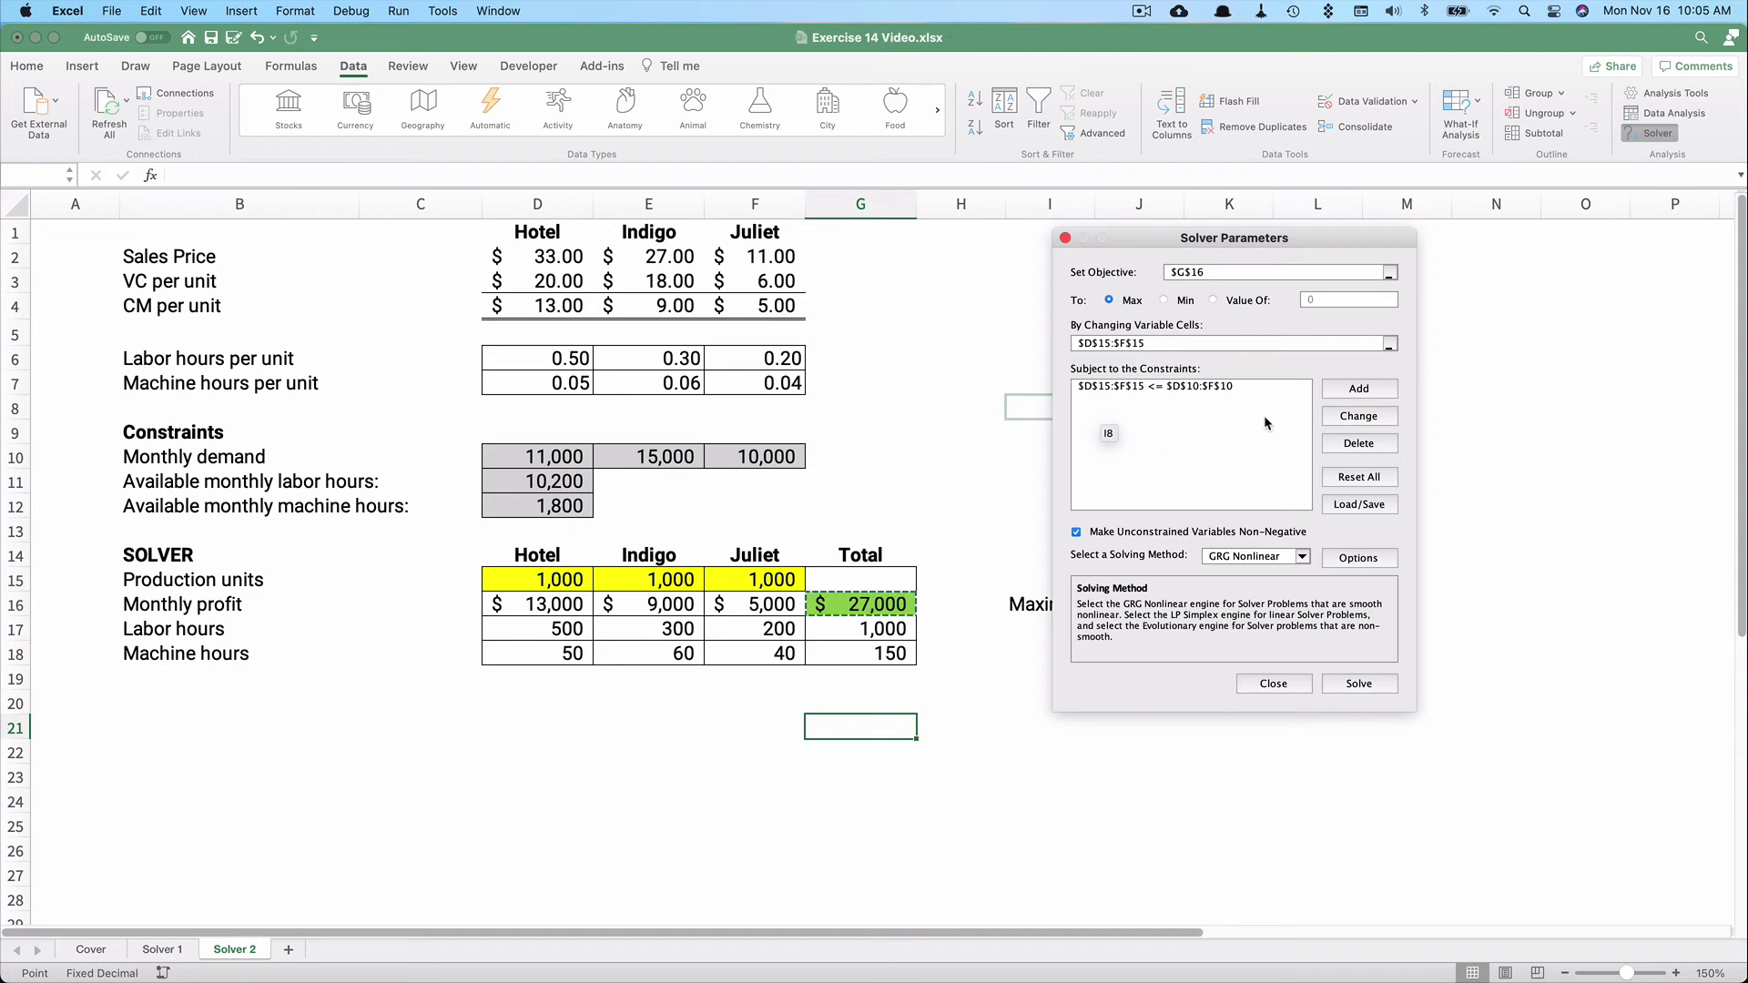
Add a Solver constraint that total labor hours in G17 are less than or equal to available labor hours in D11
{"action": "left_click", "coordinate": [1344, 390]}
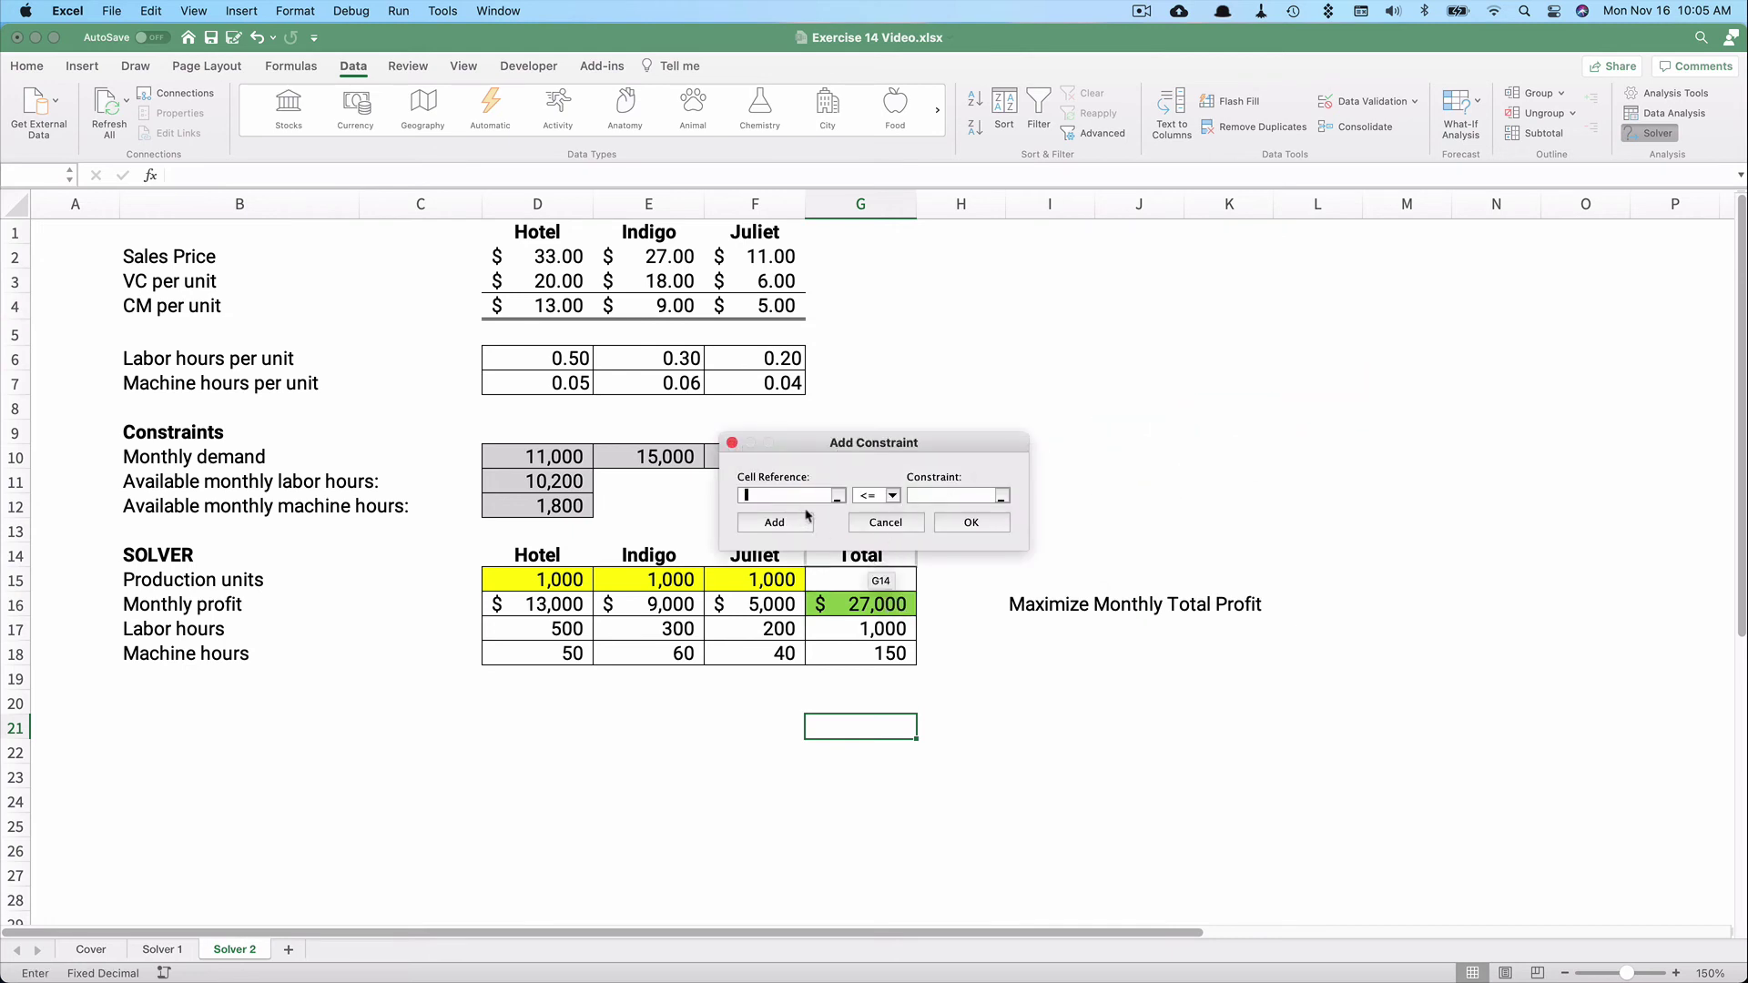
{"action": "left_click", "coordinate": [852, 630]}
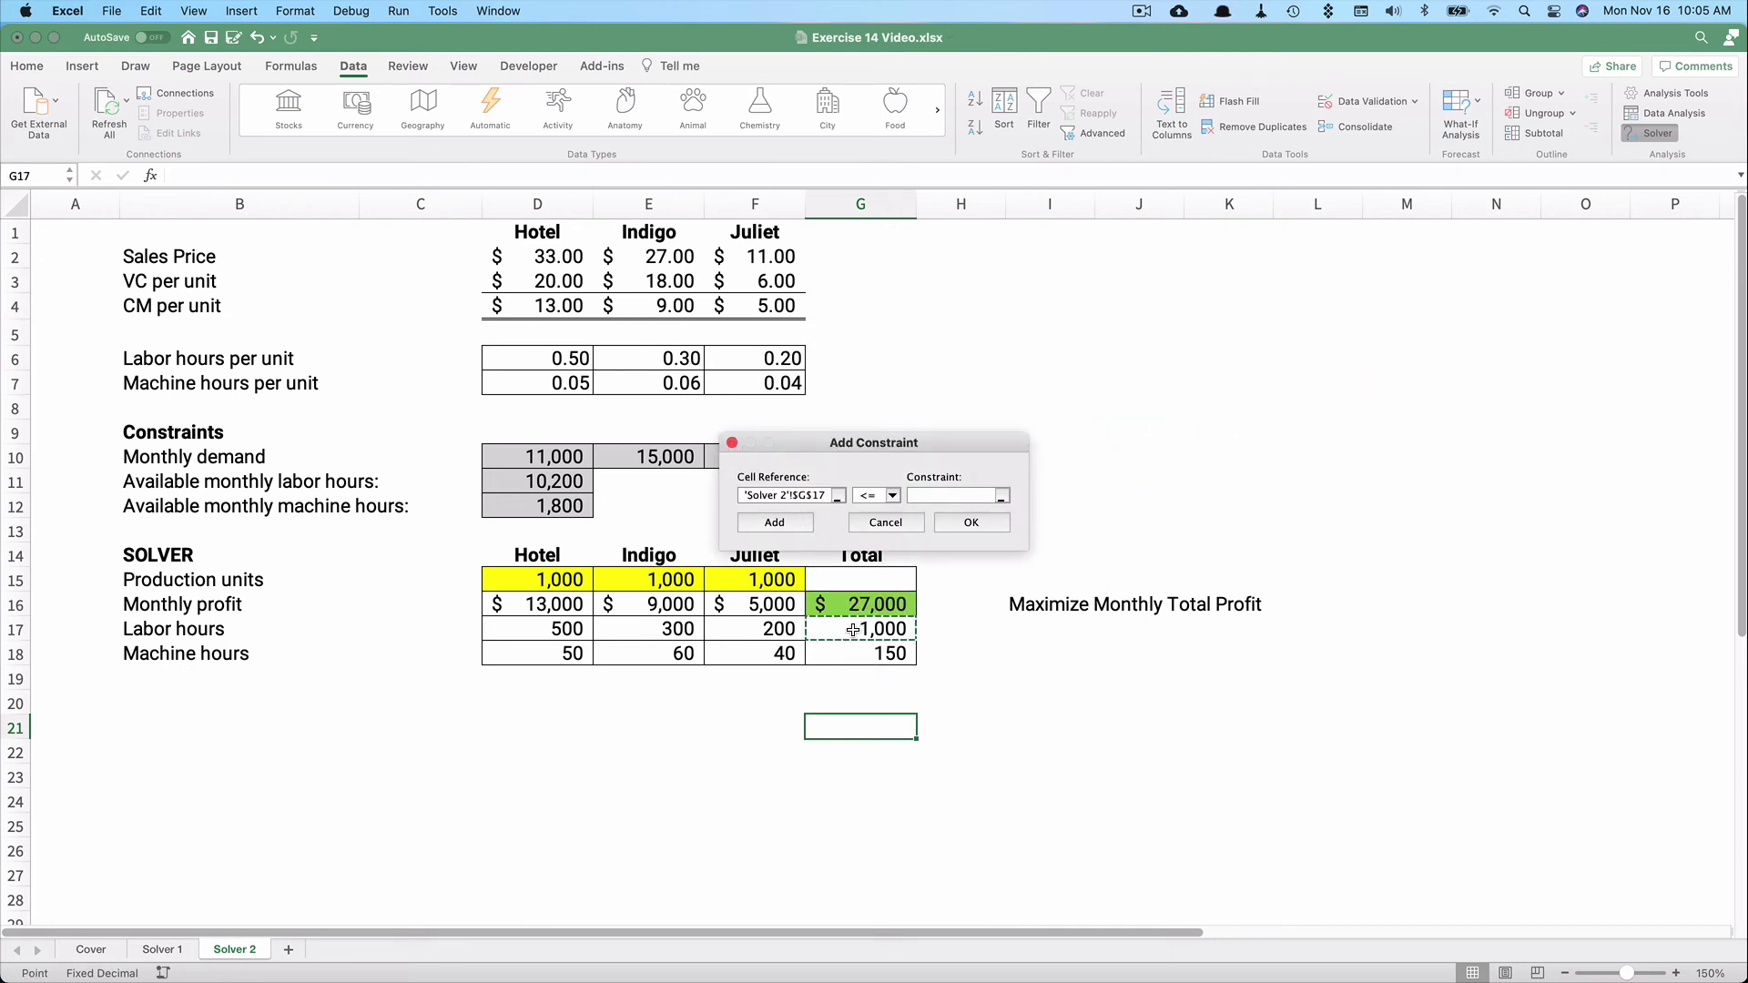
{"action": "left_click", "coordinate": [925, 495]}
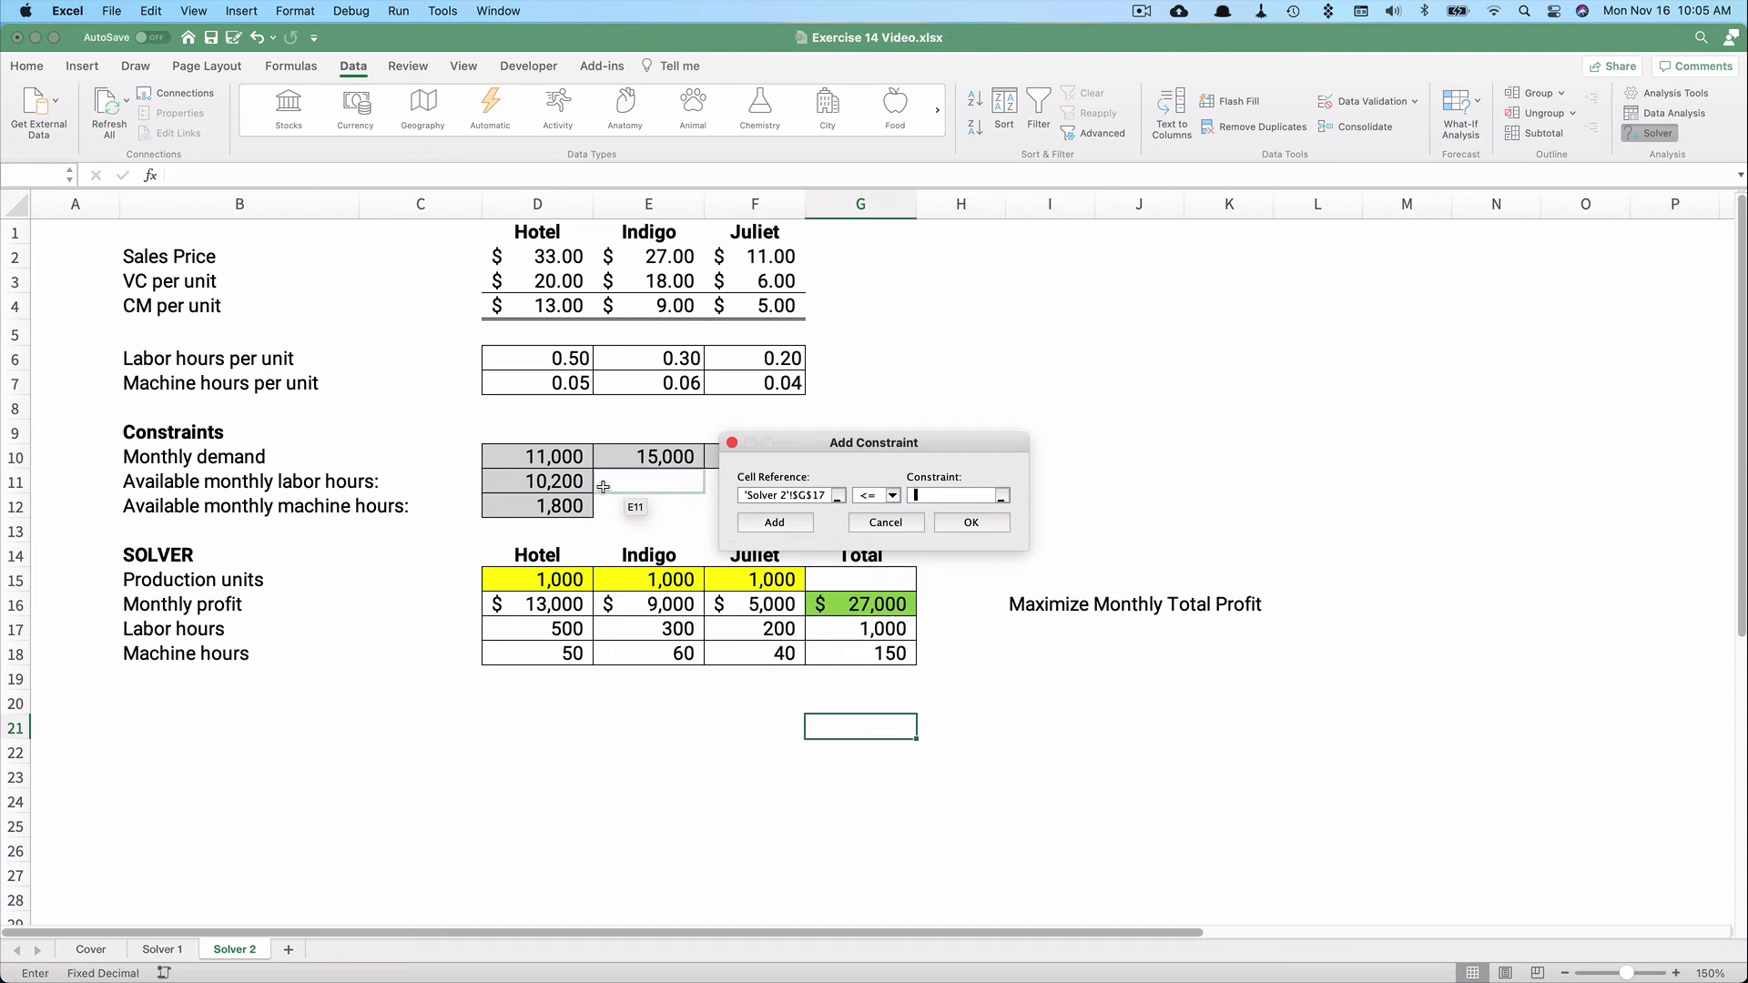
{"action": "left_click", "coordinate": [571, 482]}
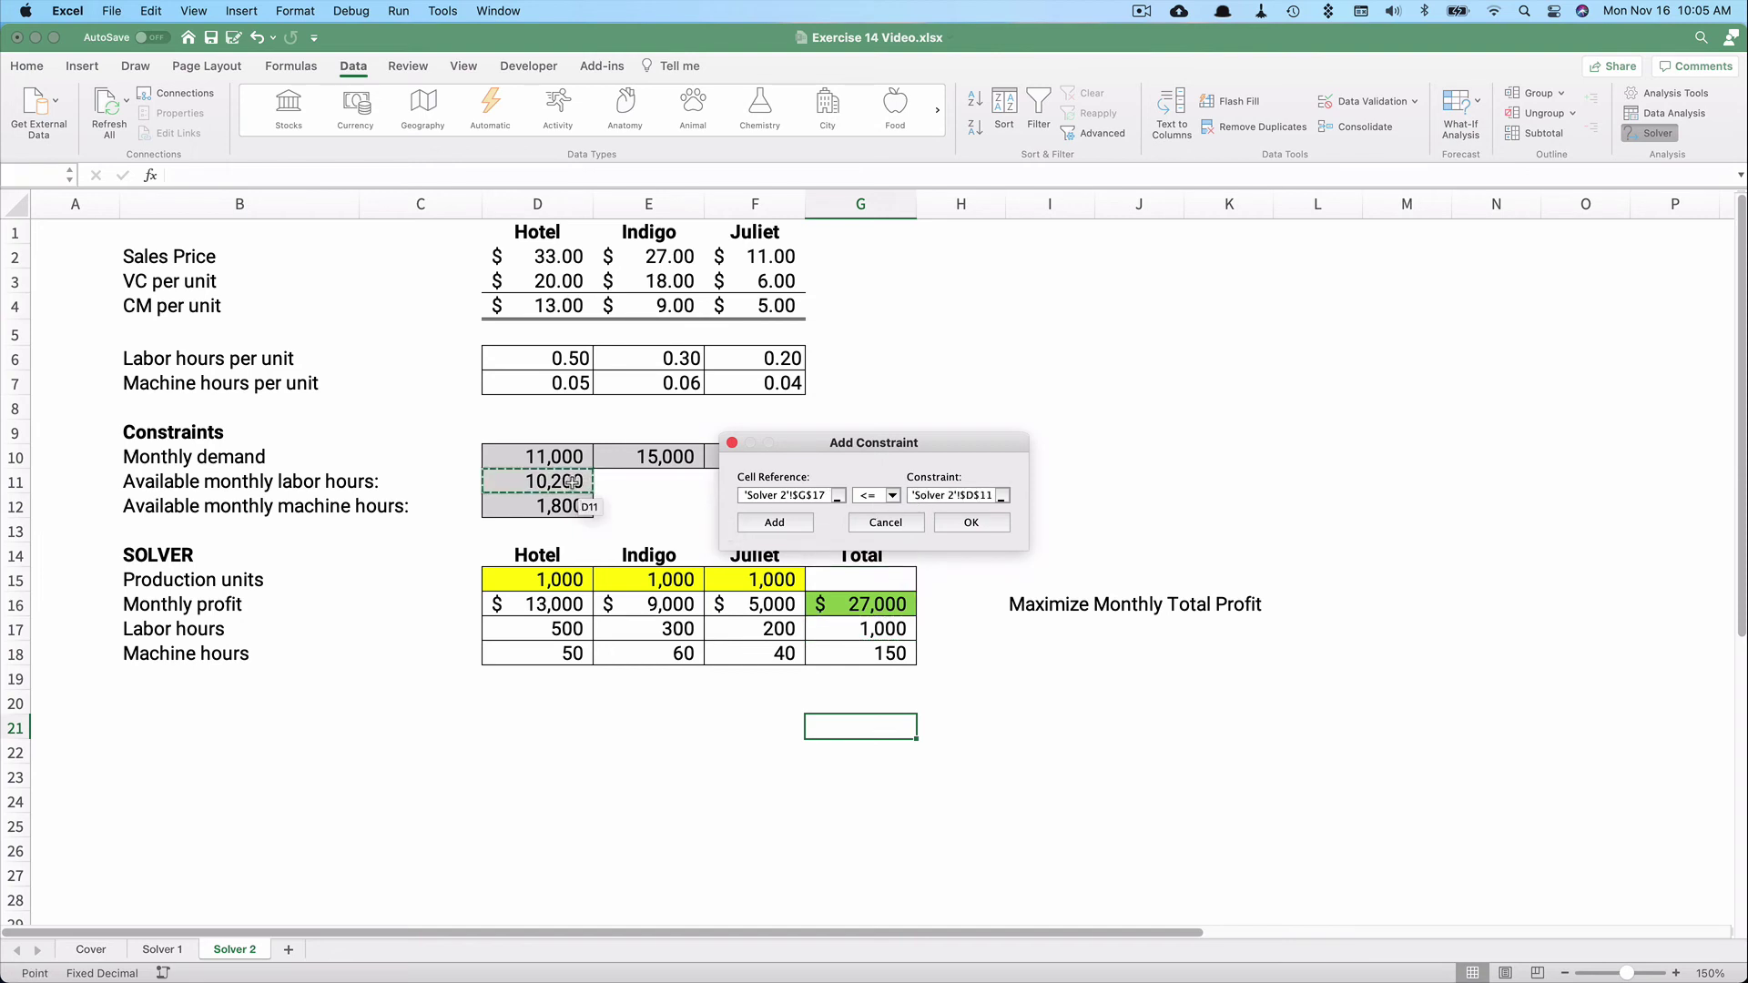
{"action": "left_click", "coordinate": [967, 524]}
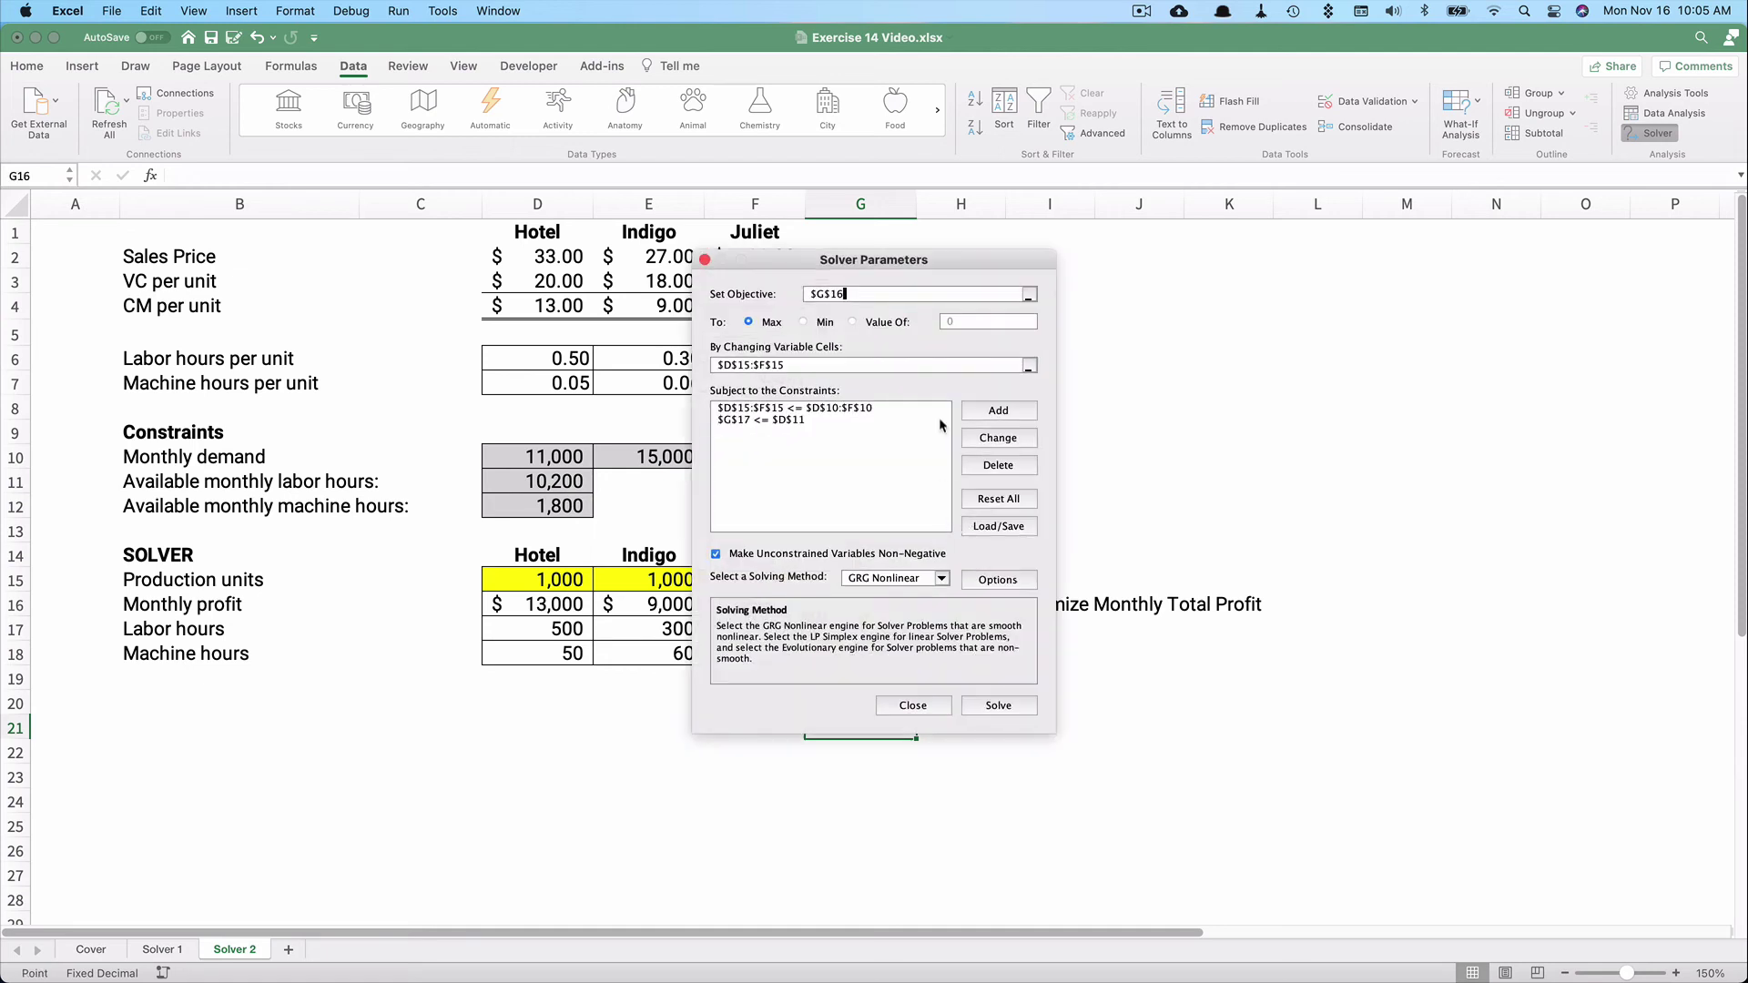
{"action": "left_click_drag", "start_coordinate": [949, 258], "coordinate": [1315, 254]}
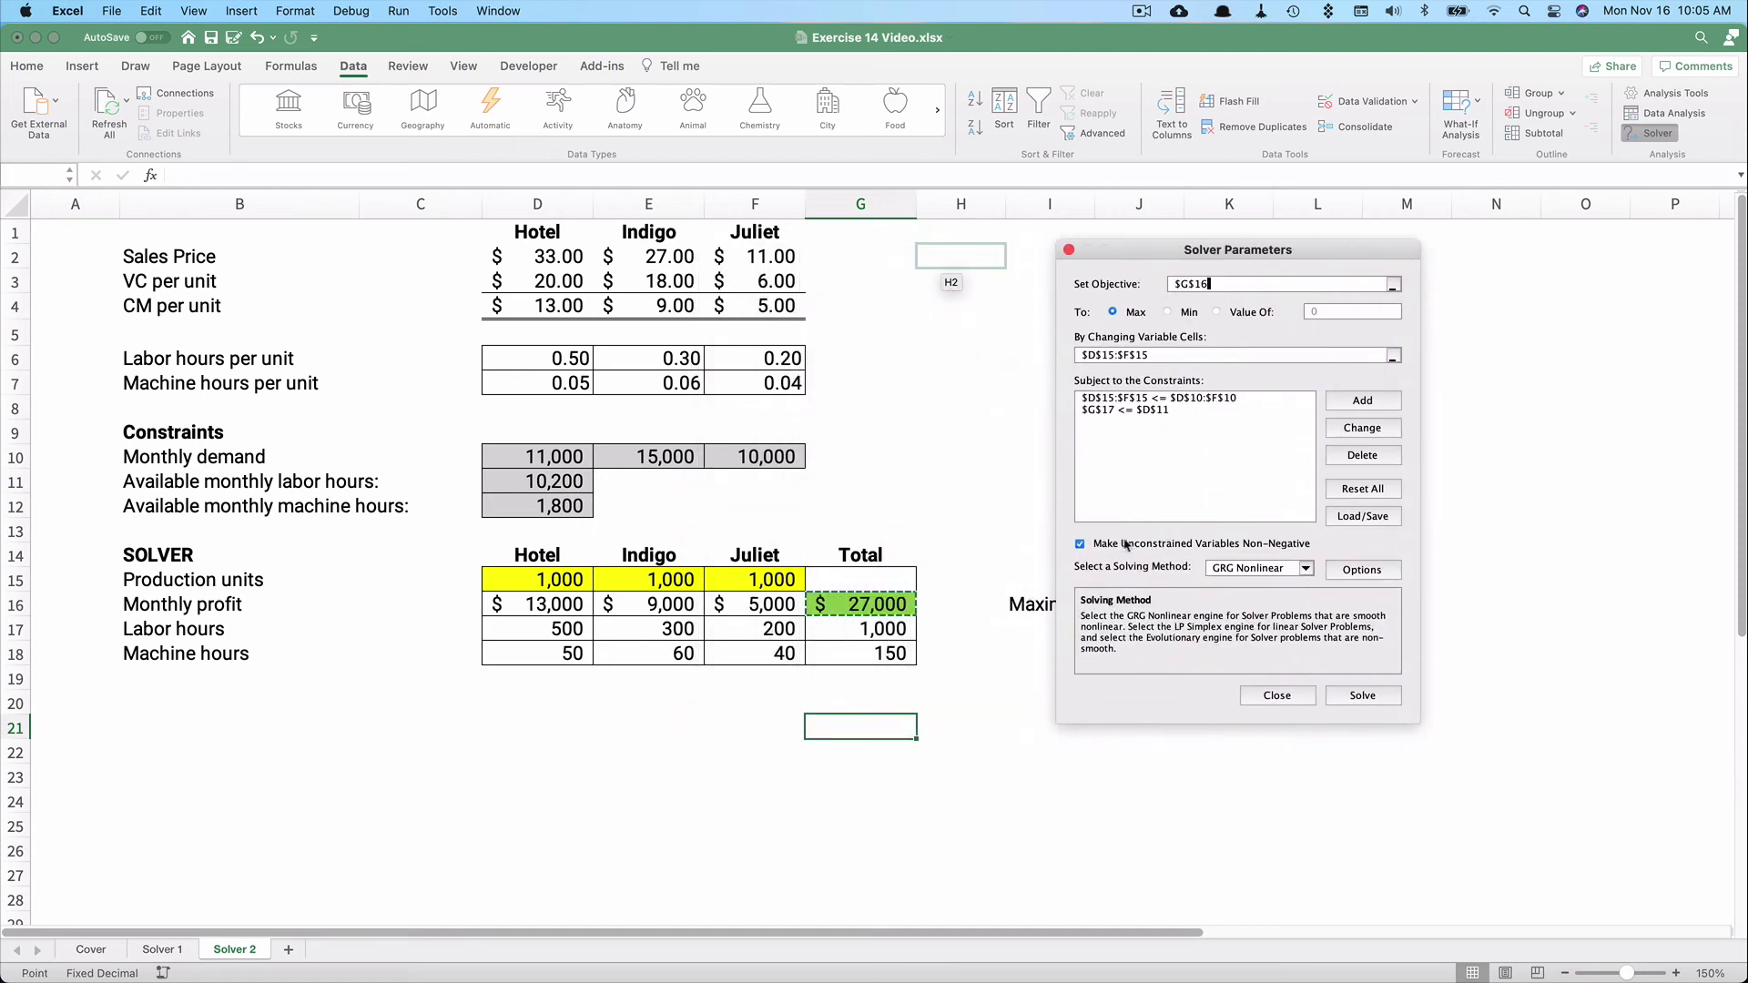
Add a Solver constraint that total machine hours in G18 are less than or equal to available machine hours in D12
{"action": "left_click", "coordinate": [1374, 402]}
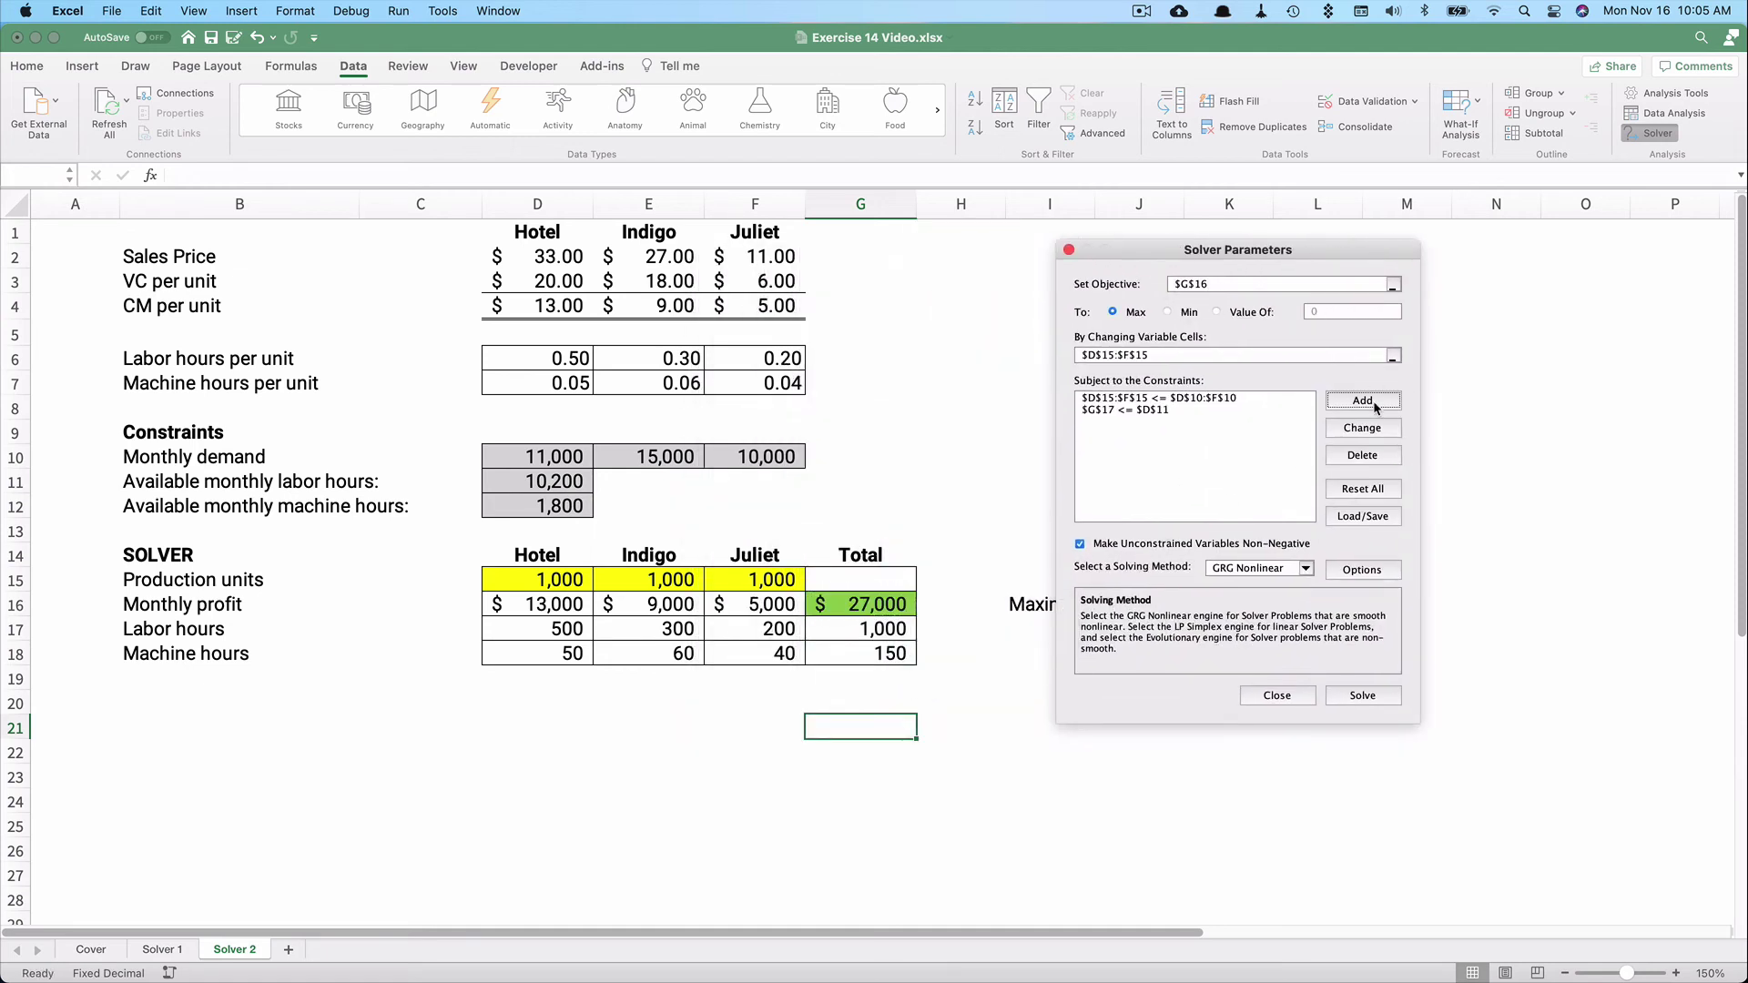
{"action": "left_click", "coordinate": [835, 654]}
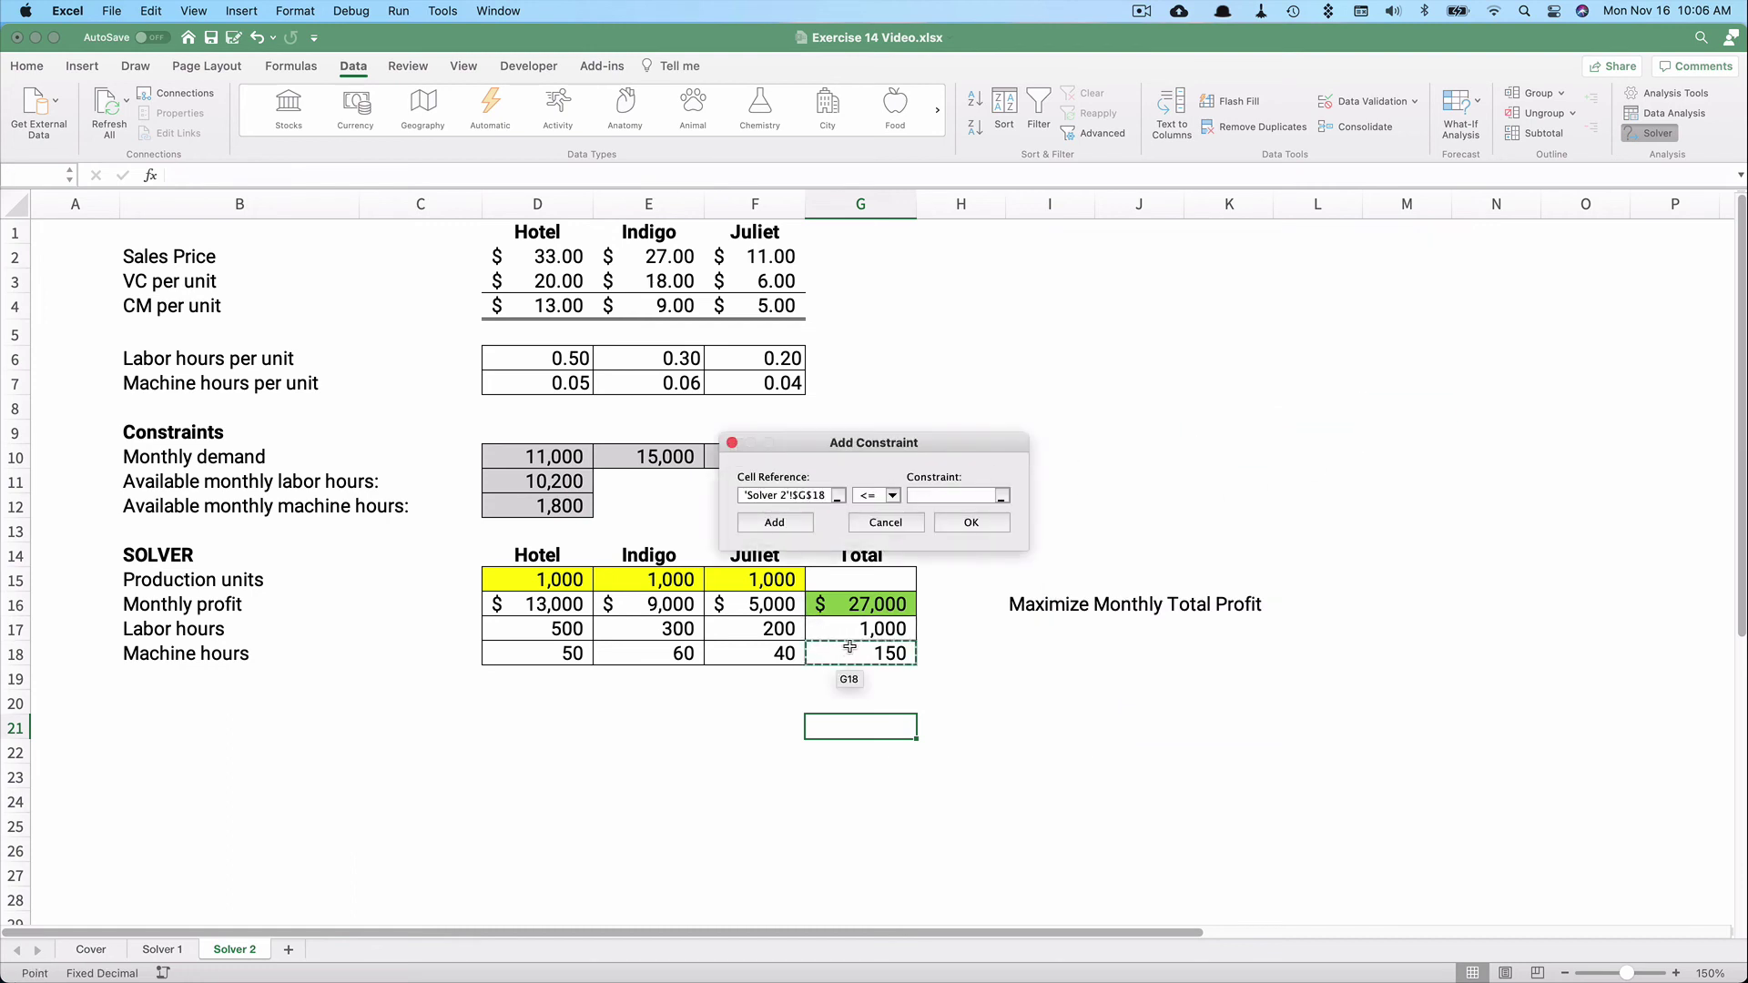
{"action": "left_click", "coordinate": [893, 496]}
{"action": "left_click", "coordinate": [900, 497]}
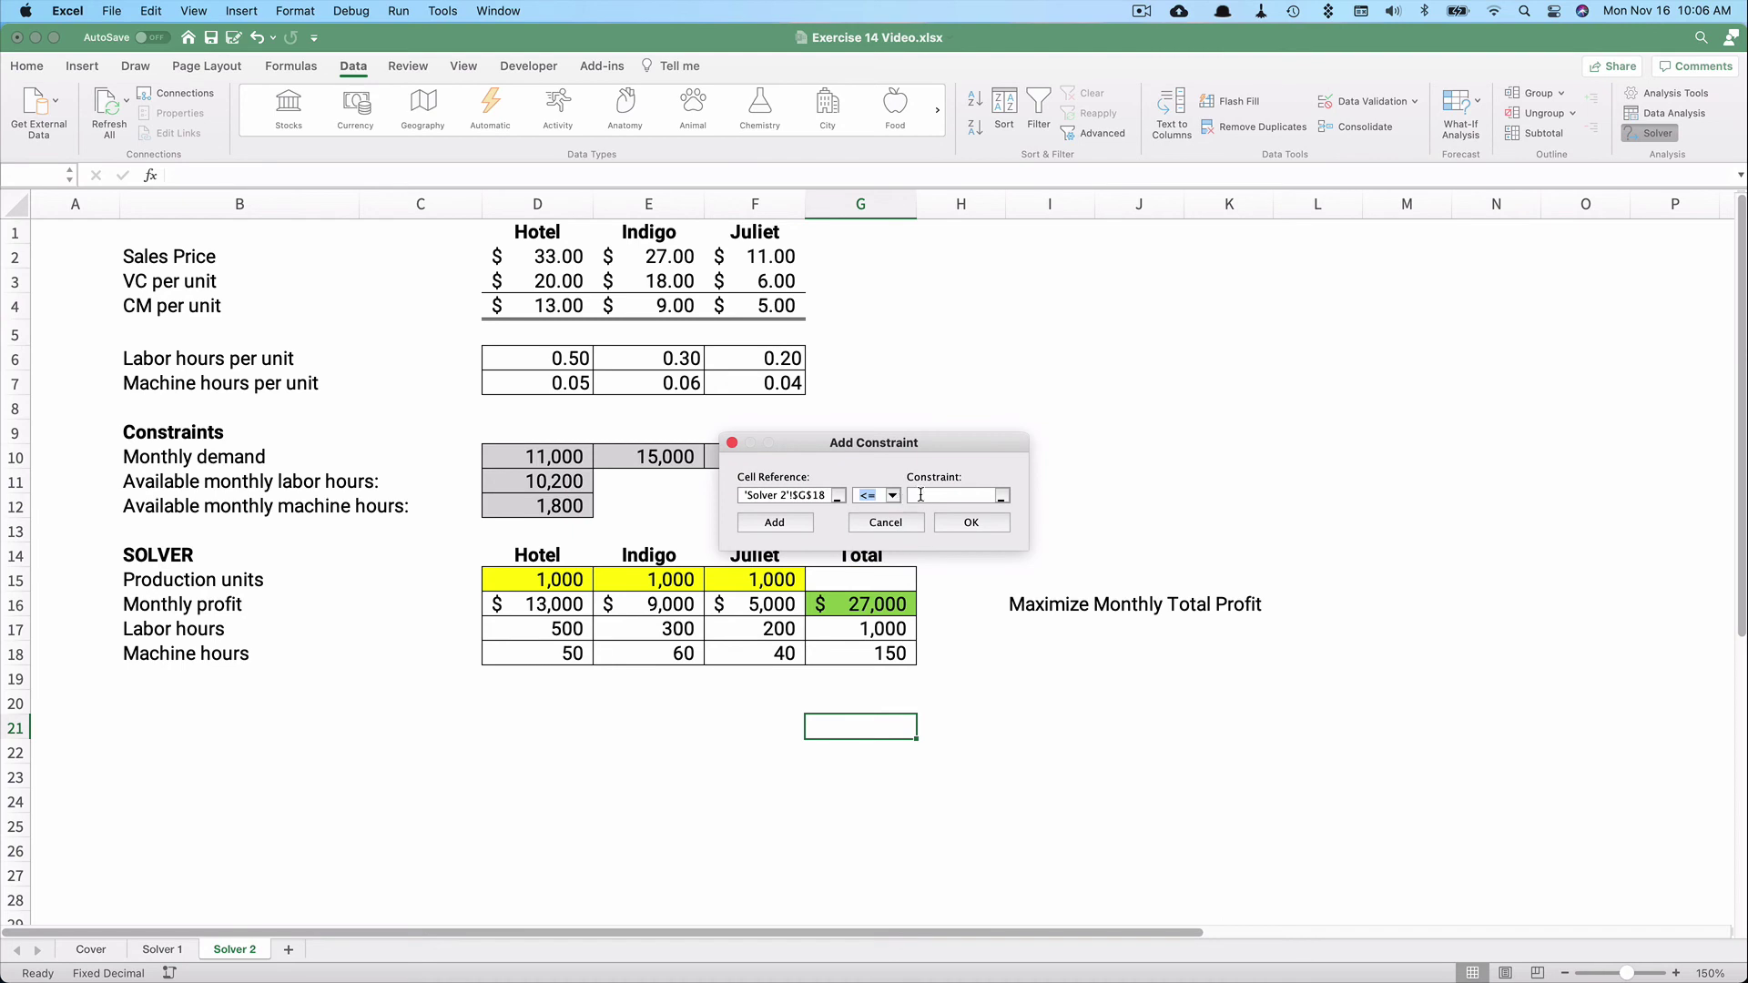
{"action": "left_click", "coordinate": [920, 495]}
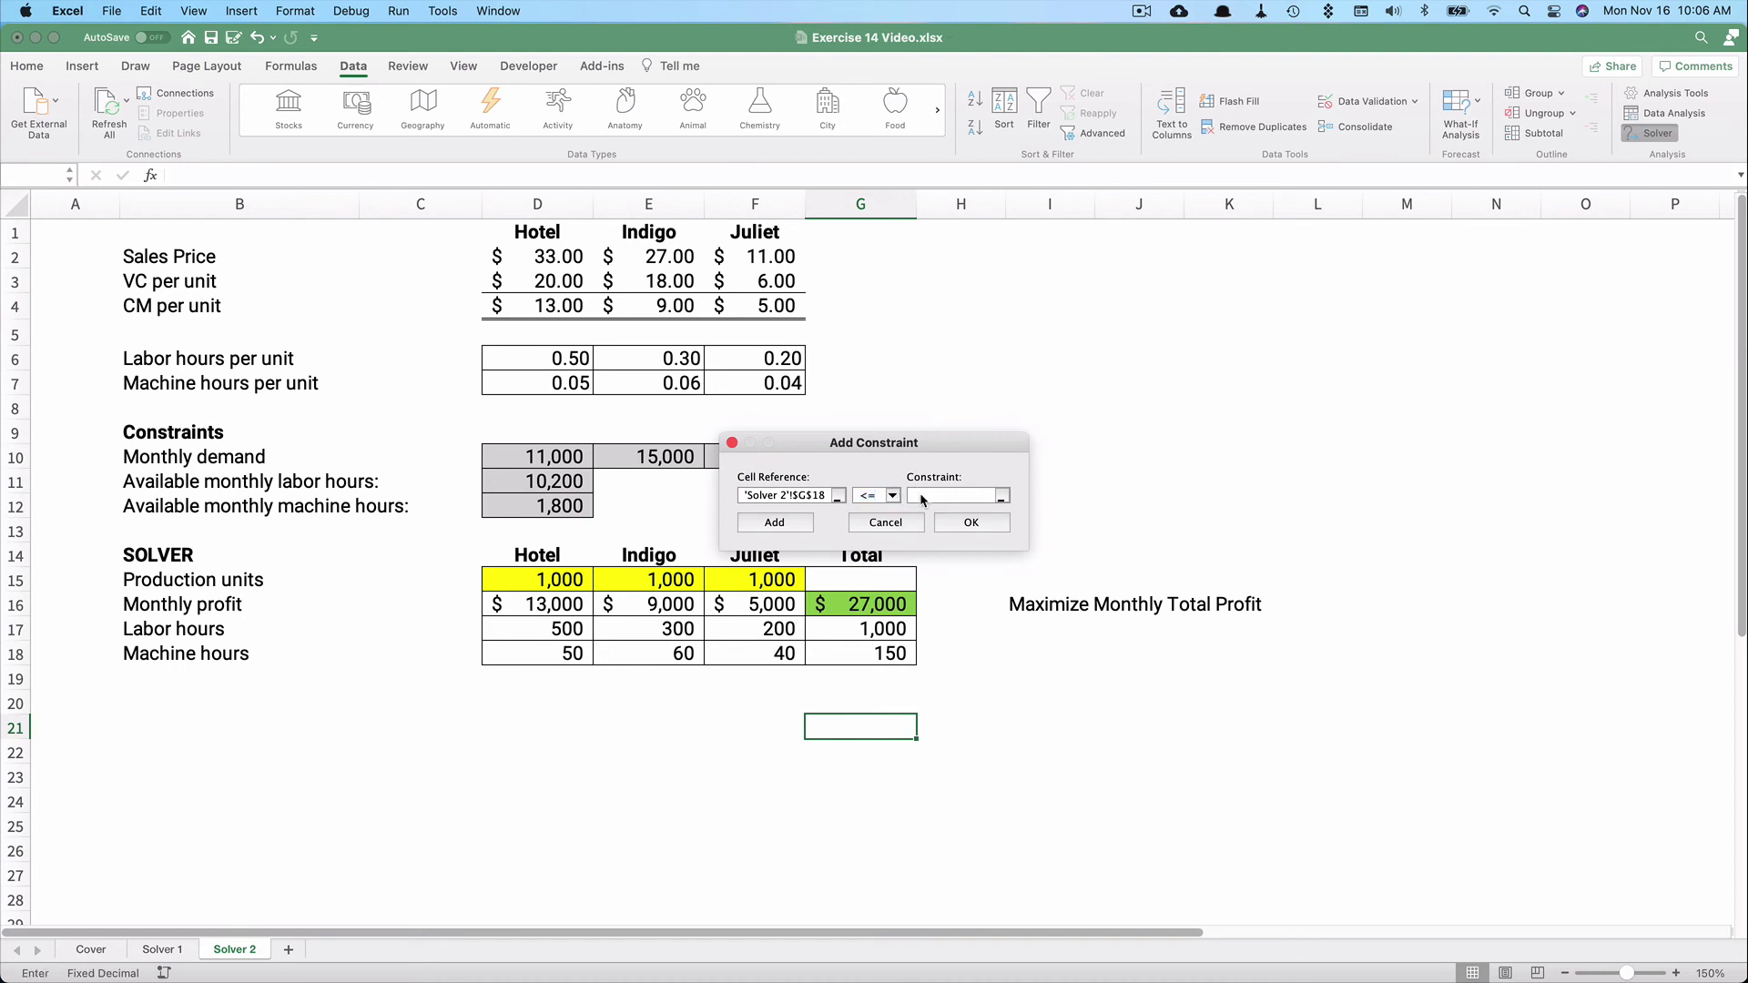
{"action": "left_click", "coordinate": [570, 507]}
{"action": "left_click", "coordinate": [973, 523]}
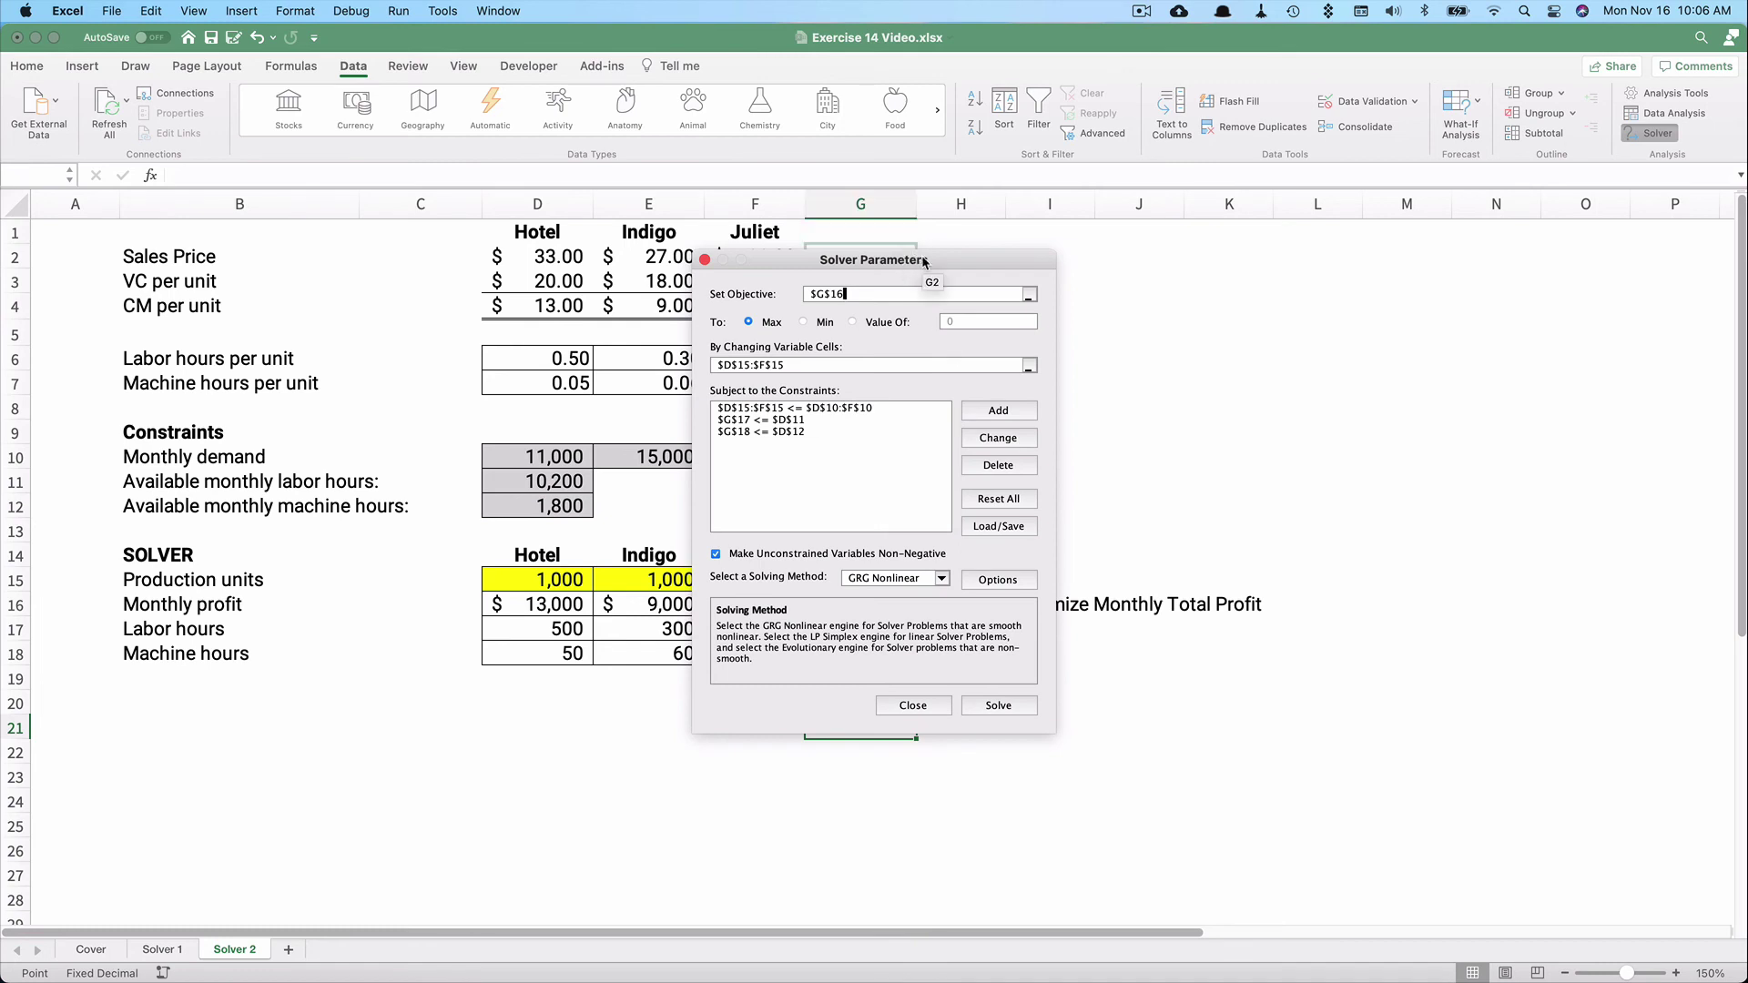
{"action": "left_click_drag", "start_coordinate": [924, 262], "coordinate": [1252, 245]}
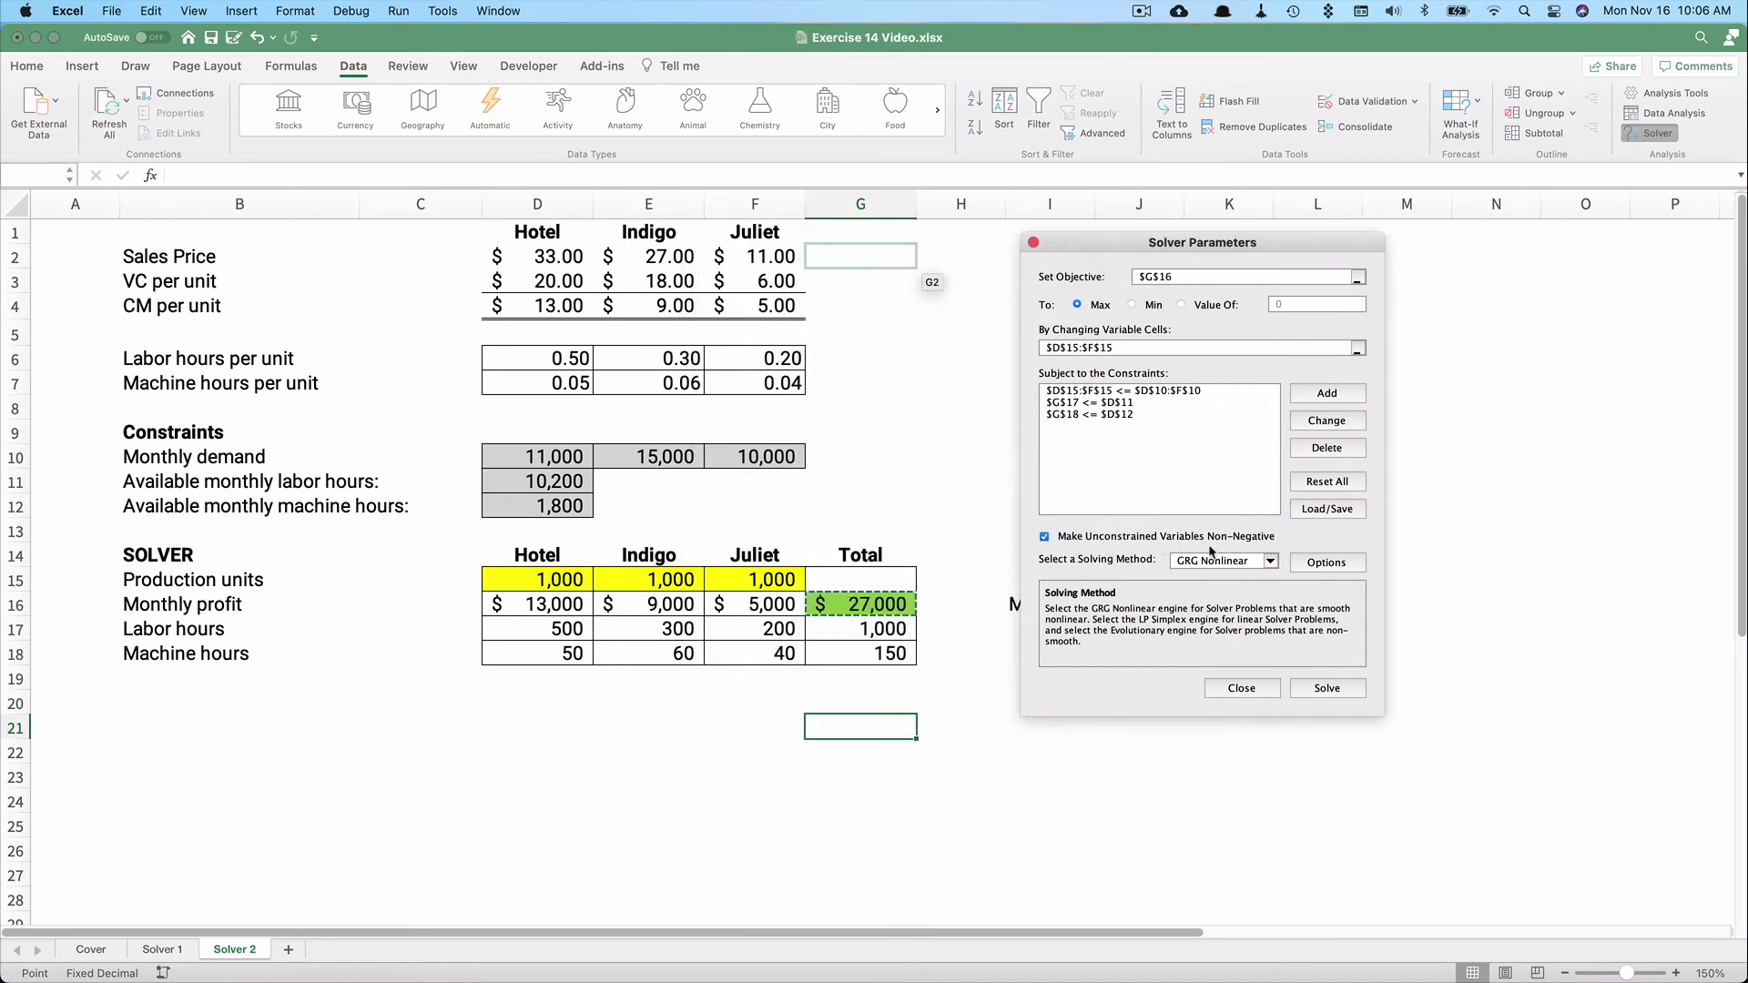
Solve the model with unconstrained variables kept non-negative and the GRG Nonlinear method, and keep the Solver solution
{"action": "left_click", "coordinate": [1045, 537]}
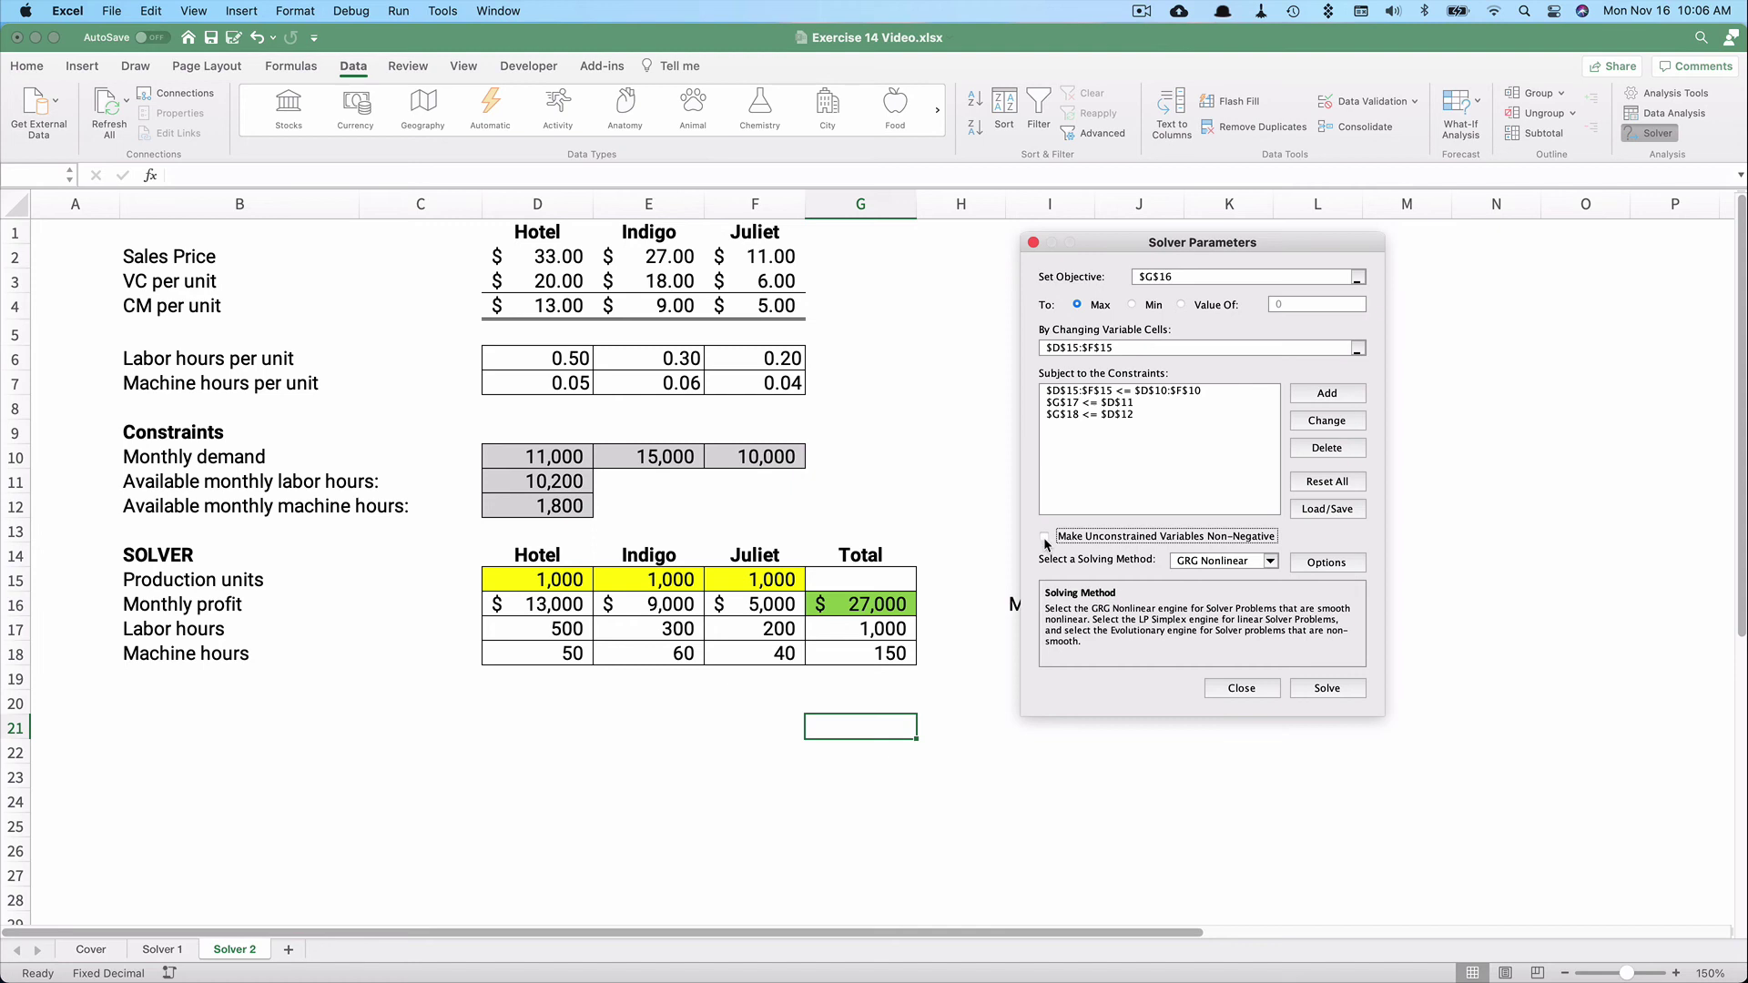
{"action": "left_click", "coordinate": [1044, 537]}
{"action": "left_click", "coordinate": [1326, 690]}
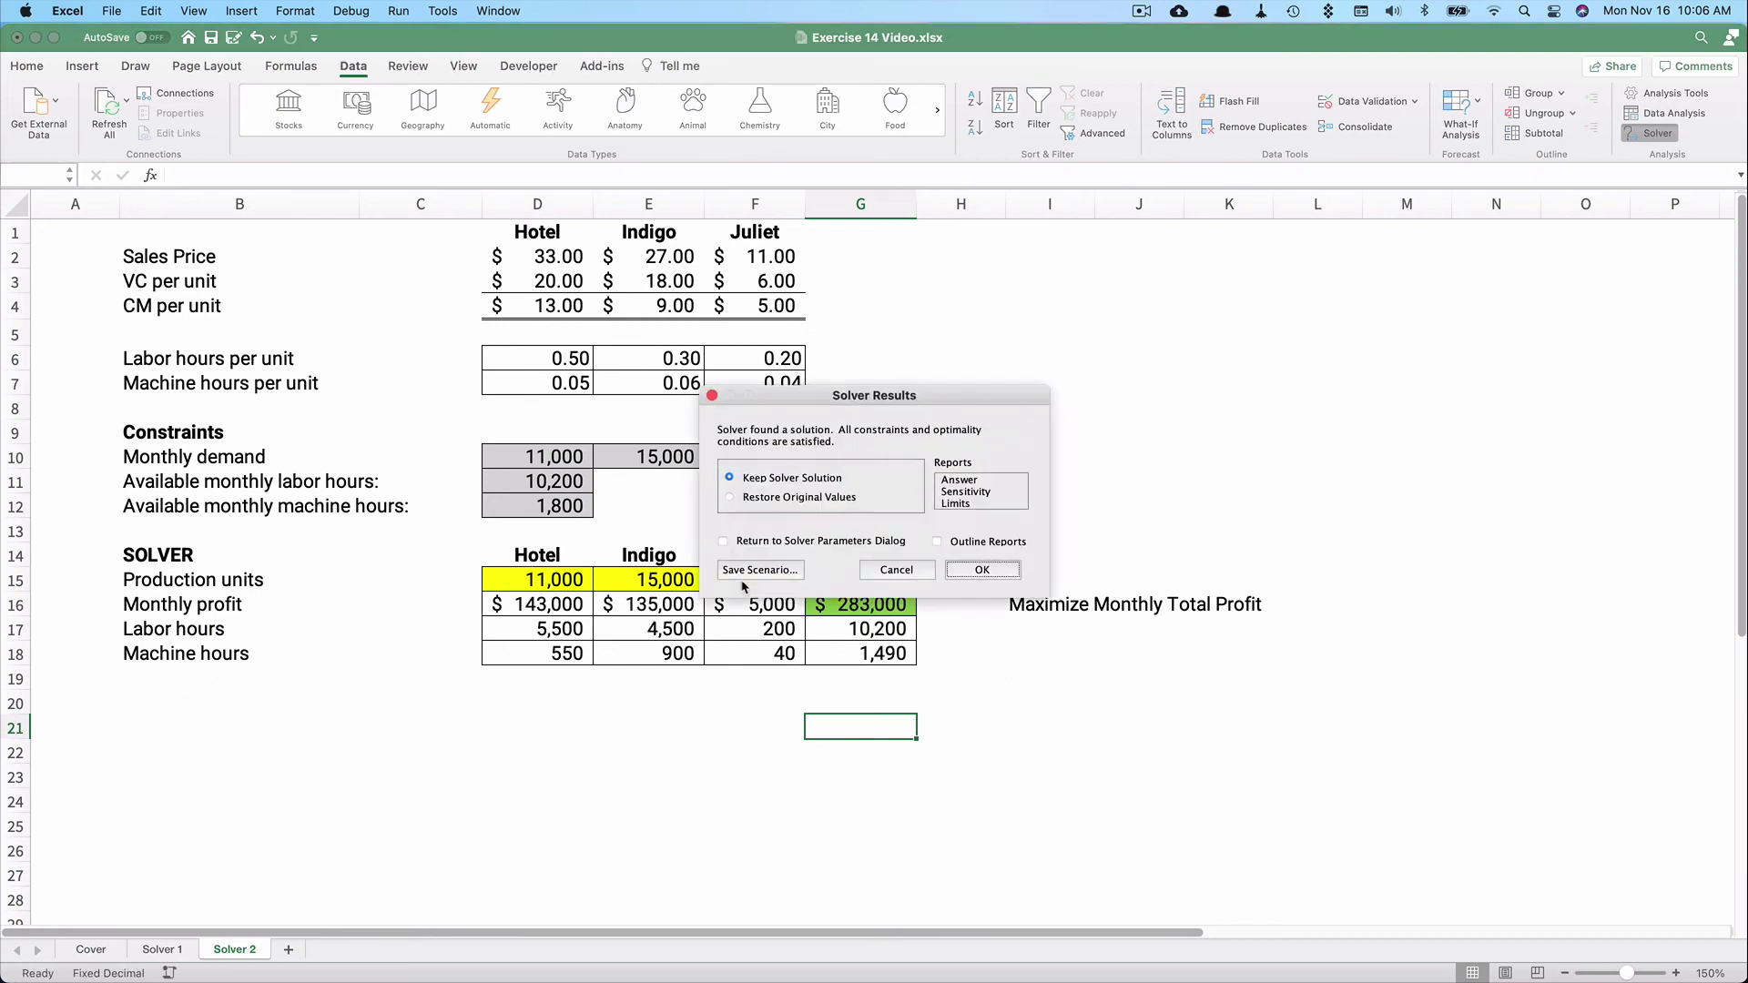
{"action": "left_click", "coordinate": [980, 571]}
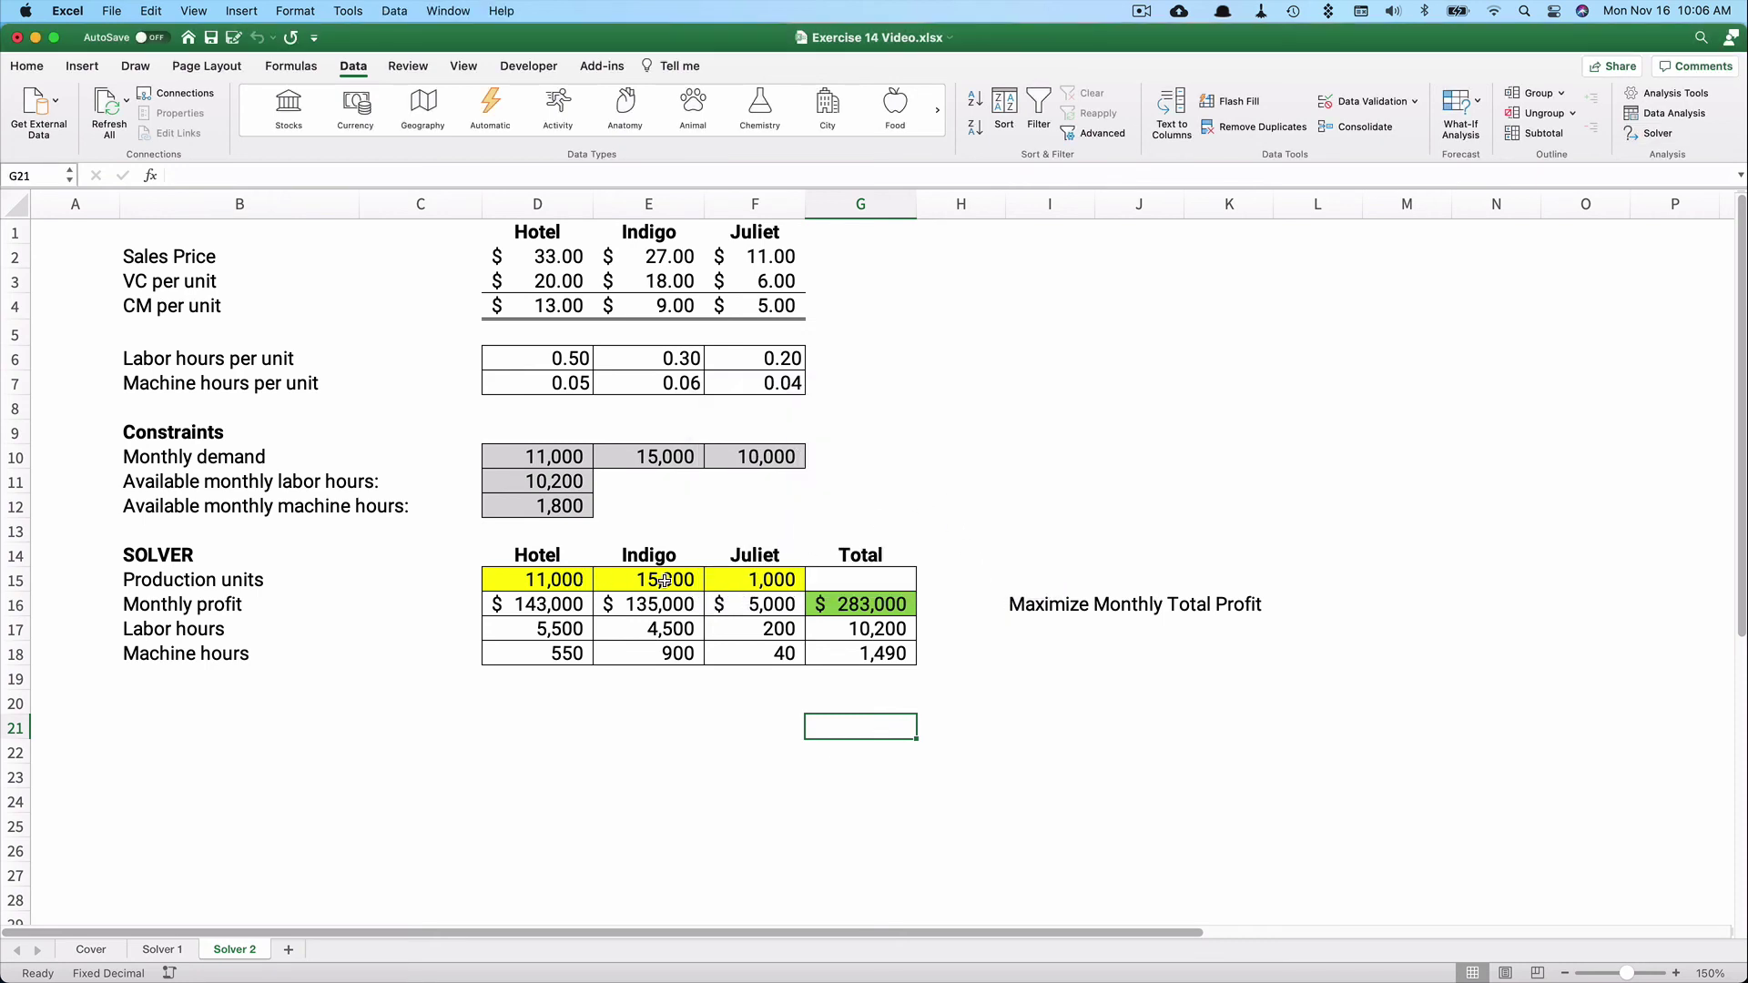
Review the solved results for Indigo, Hotel and Juliet and the total labor hours in G17 against the available labor hours
{"action": "left_click_drag", "start_coordinate": [665, 580], "coordinate": [663, 653]}
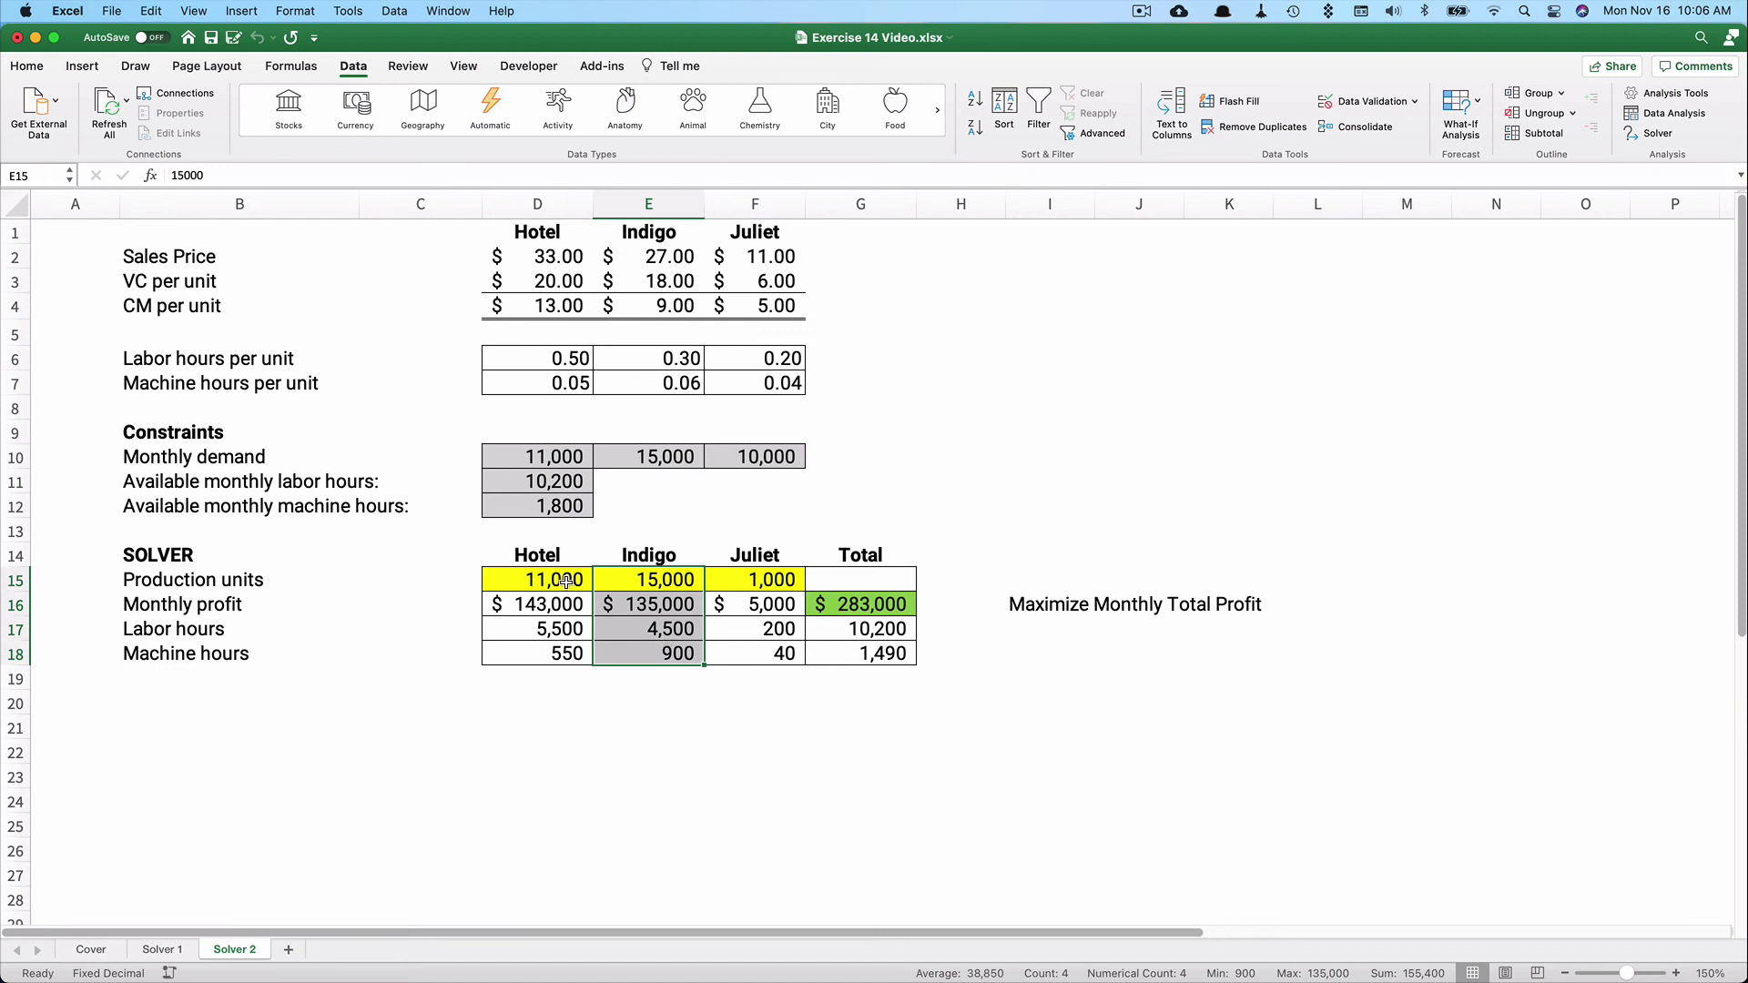
{"action": "left_click_drag", "start_coordinate": [566, 580], "coordinate": [565, 648]}
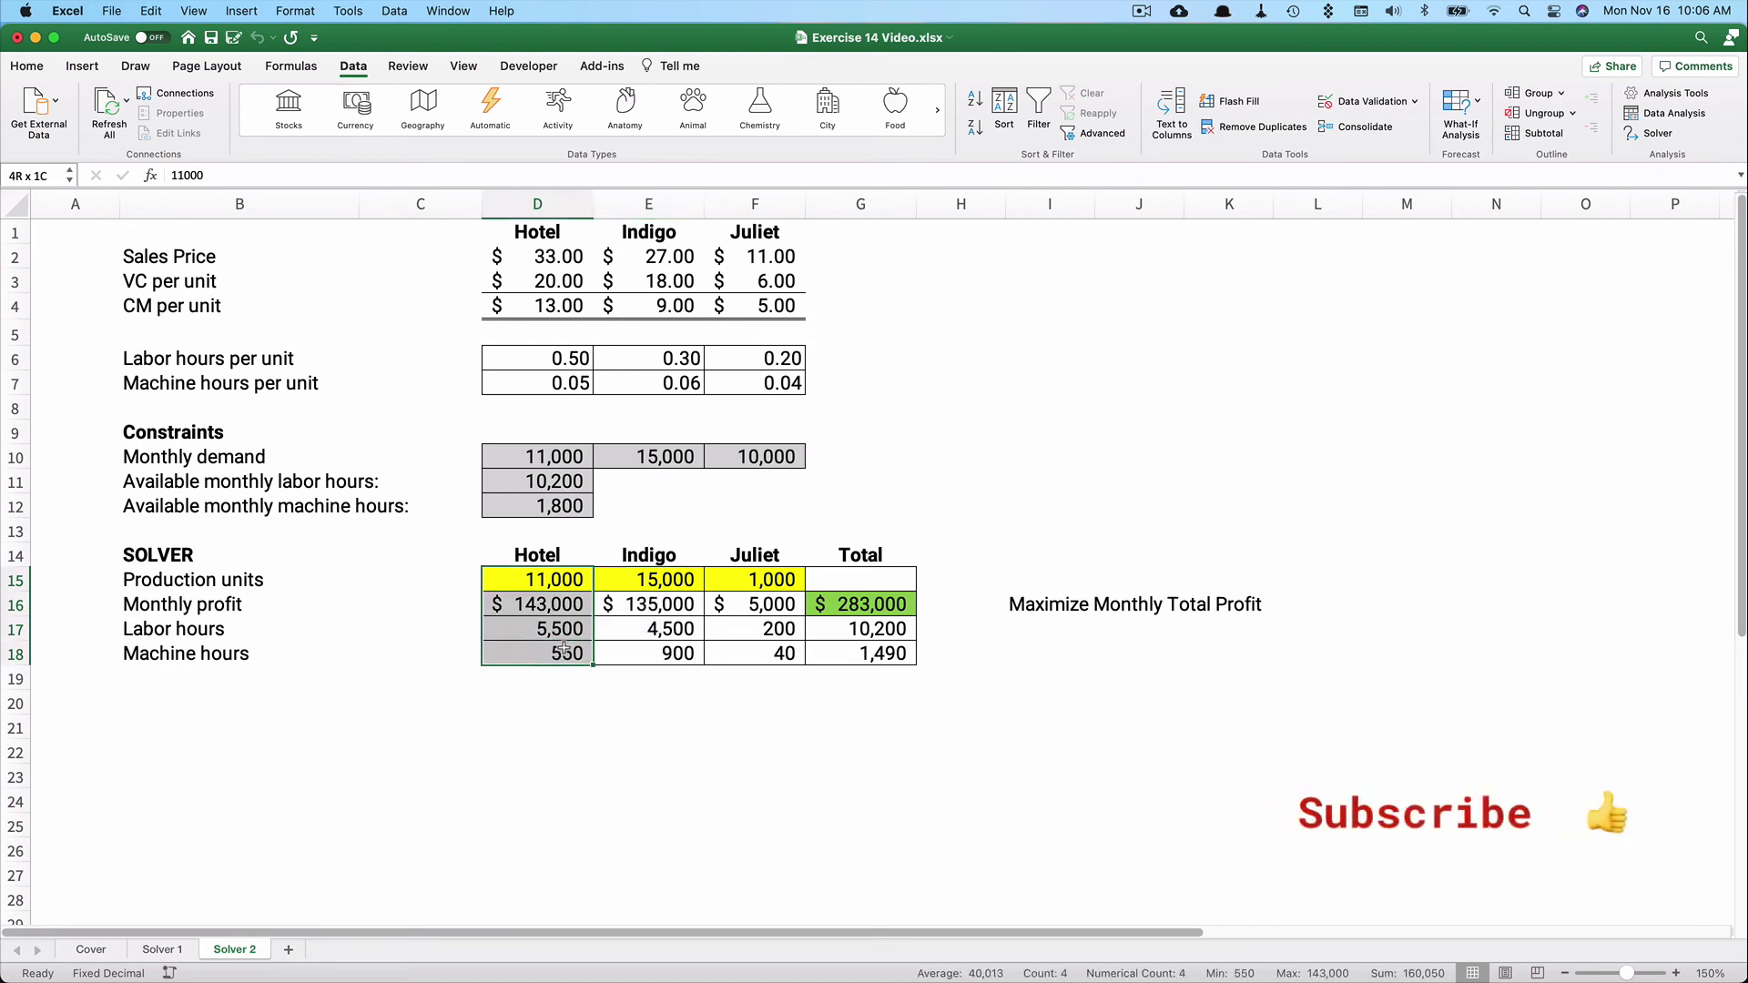
{"action": "left_click", "coordinate": [770, 579]}
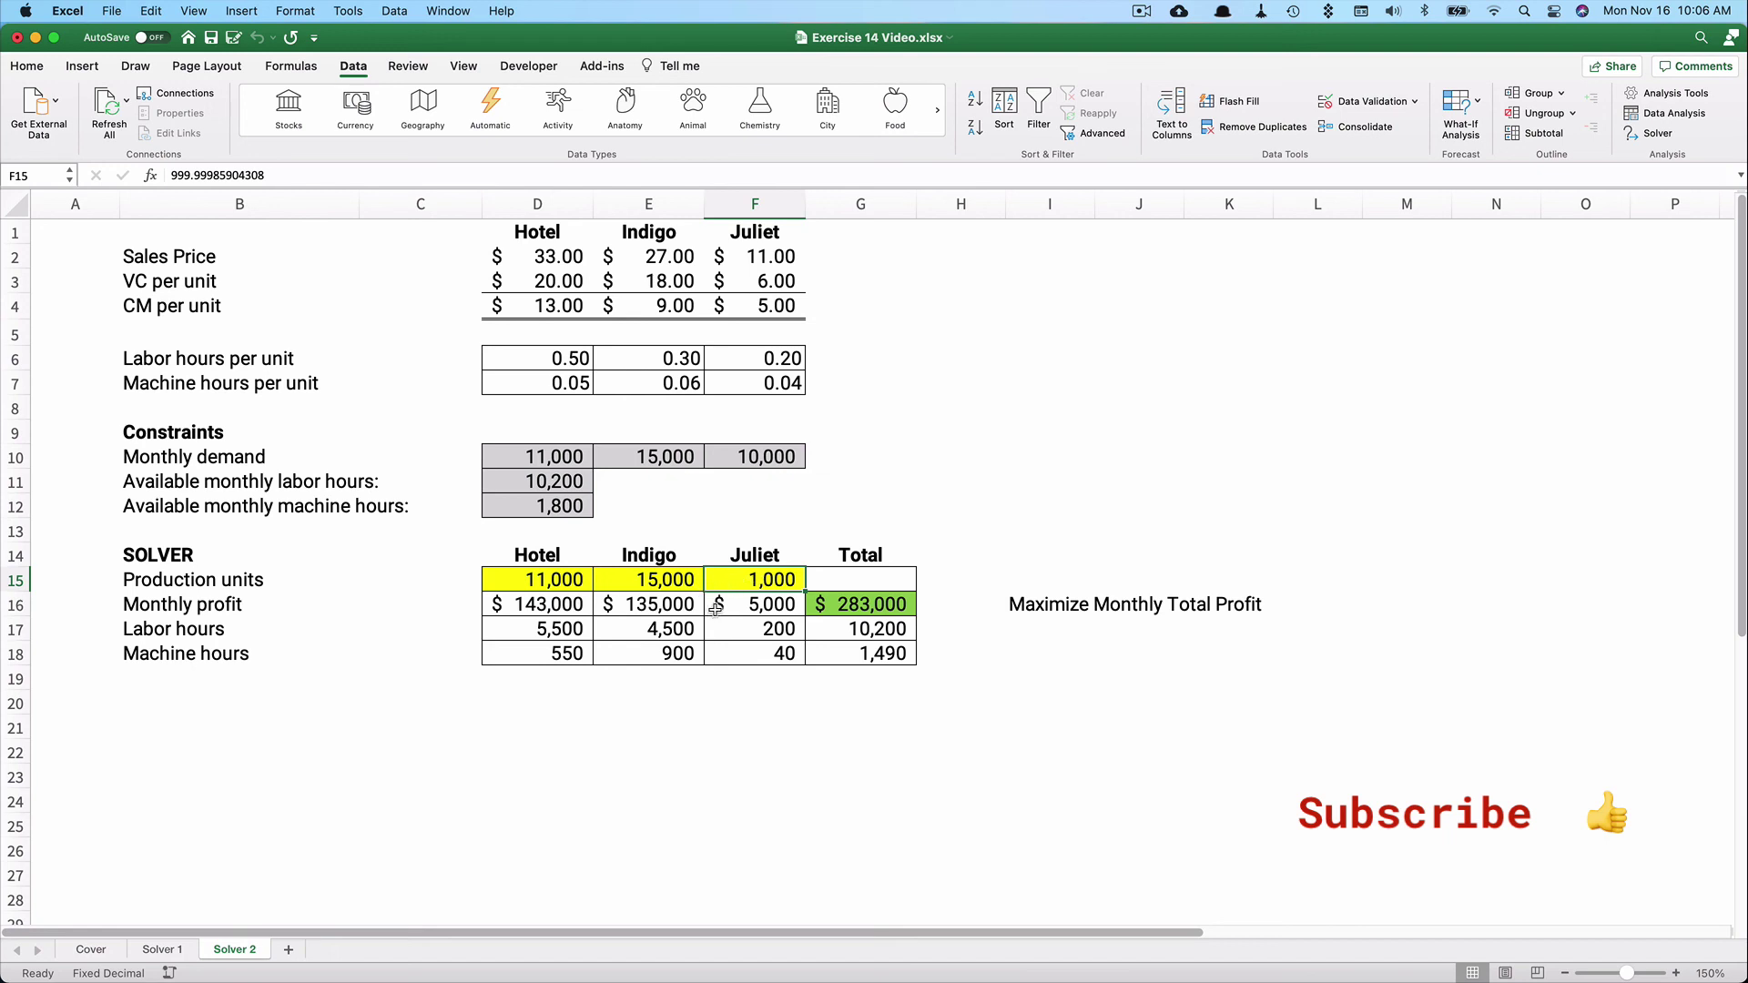
{"action": "left_click", "coordinate": [847, 629]}
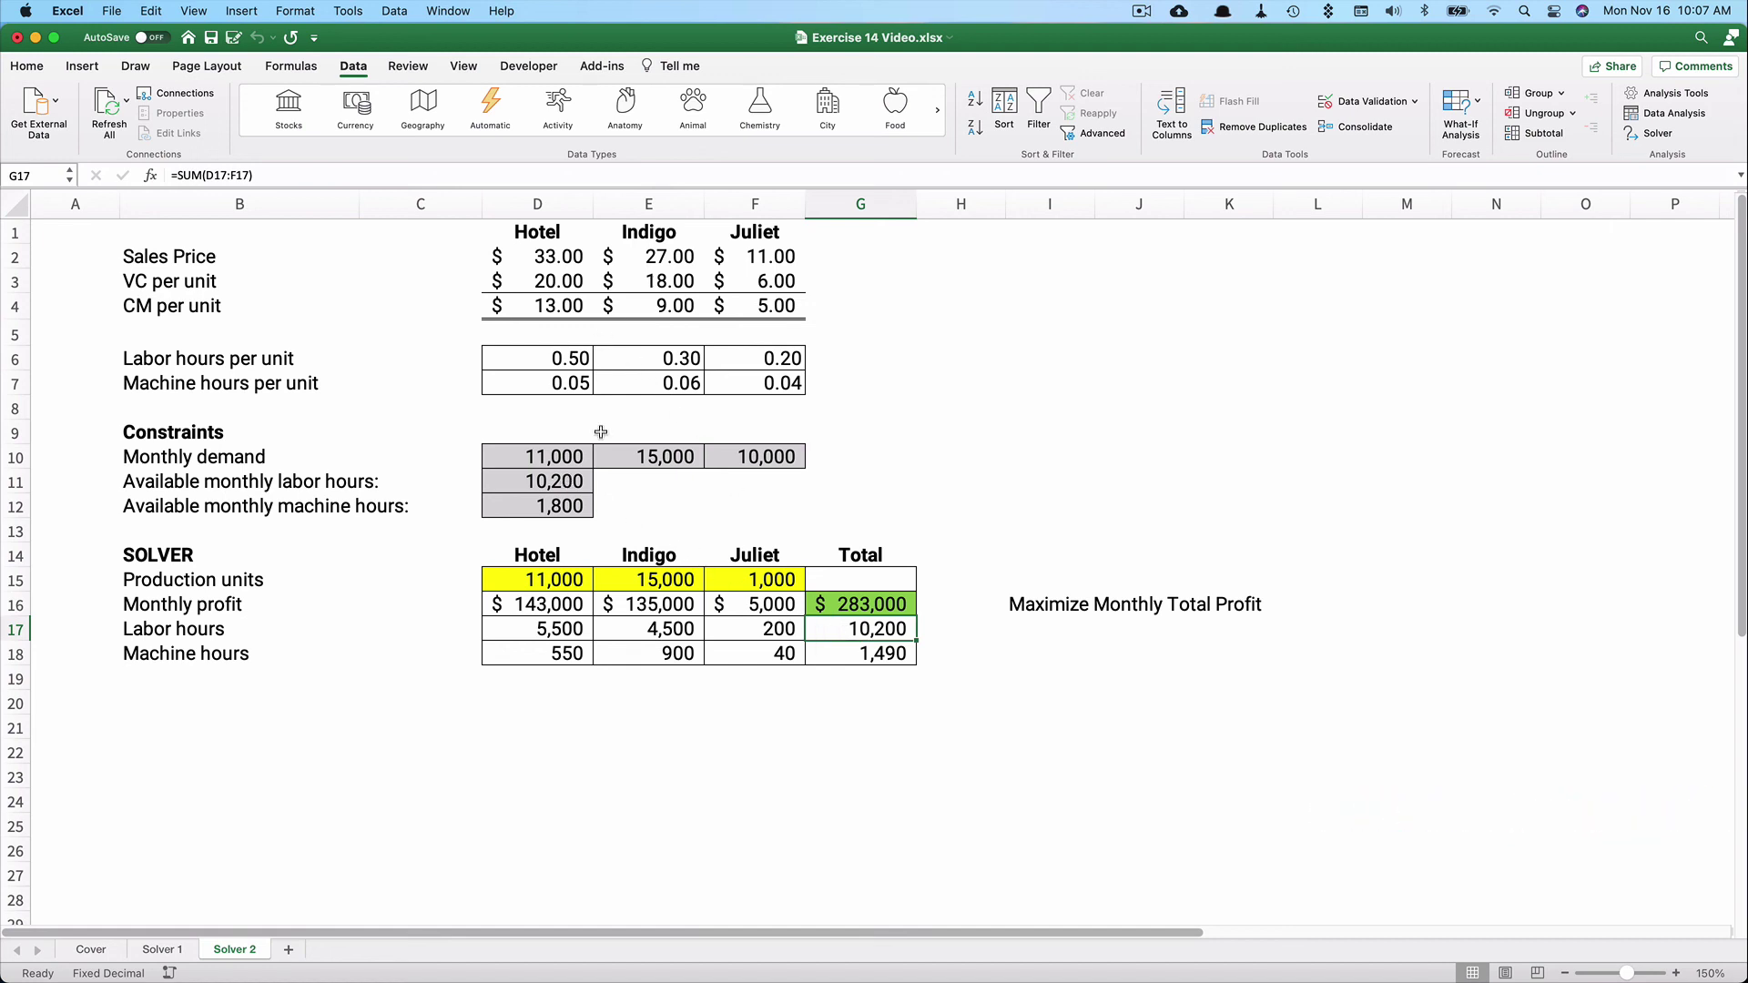
Calculate contribution margin per labor hour in D21 with =D4/D6 and fill the formula across to F21
{"action": "left_click", "coordinate": [533, 729]}
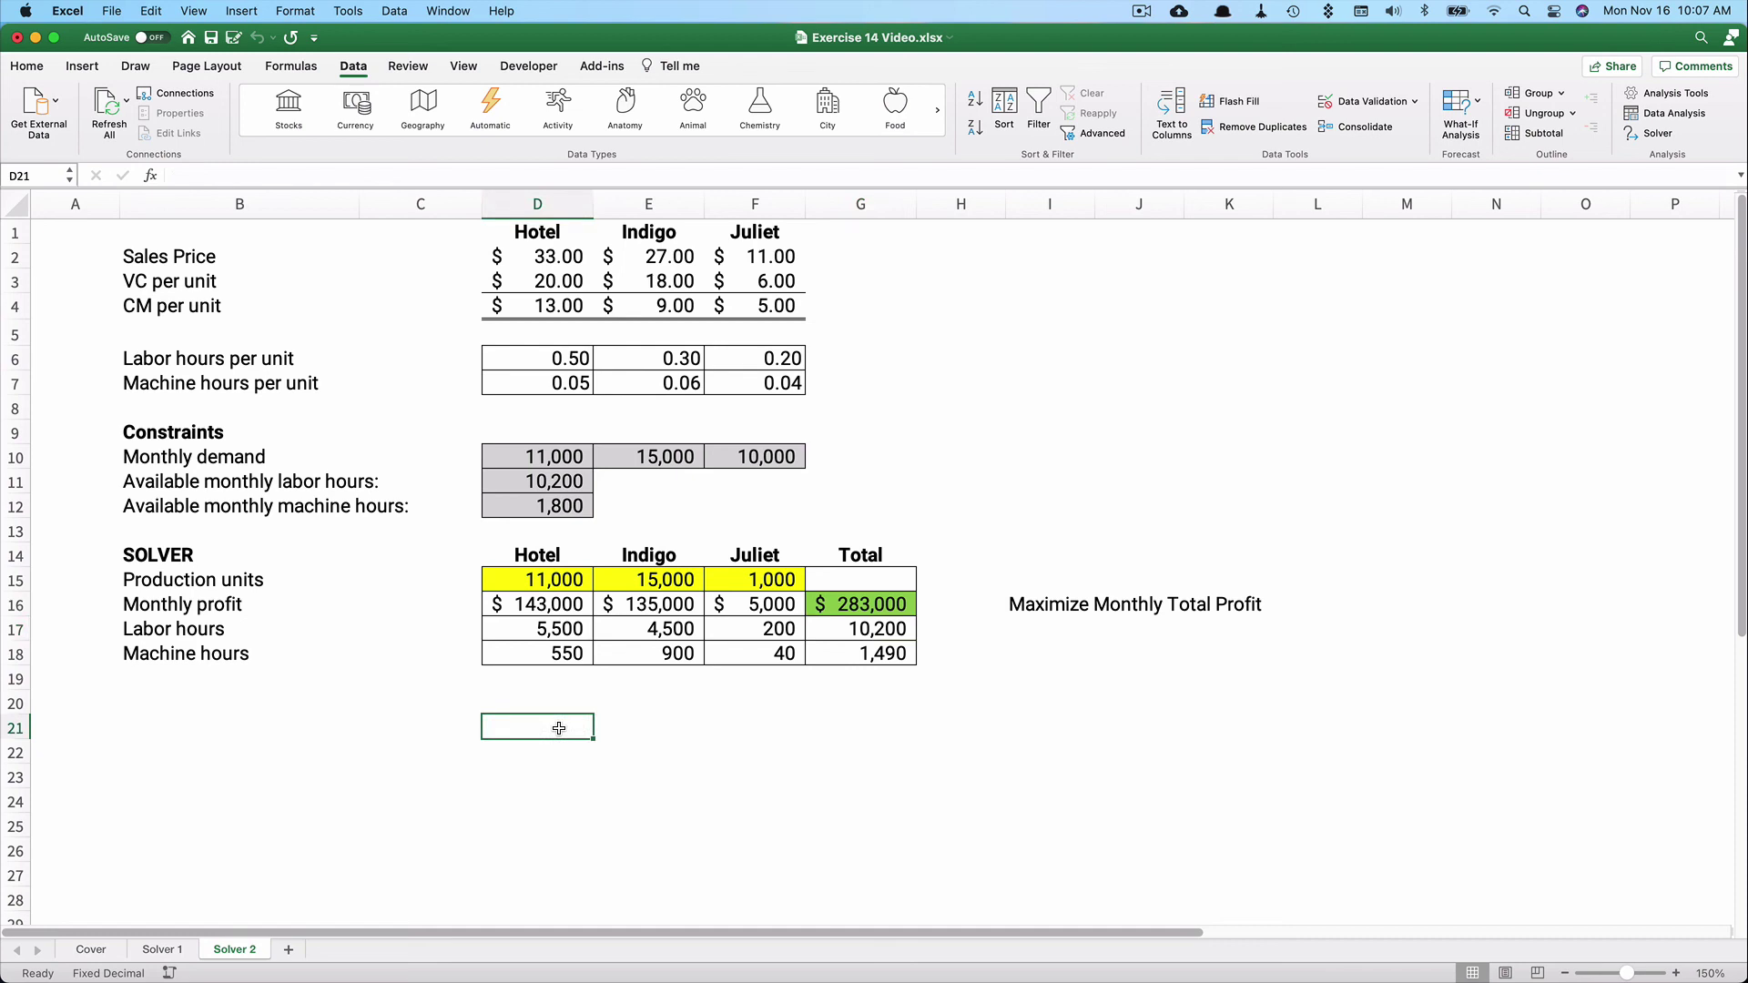
{"action": "type", "text": "="}
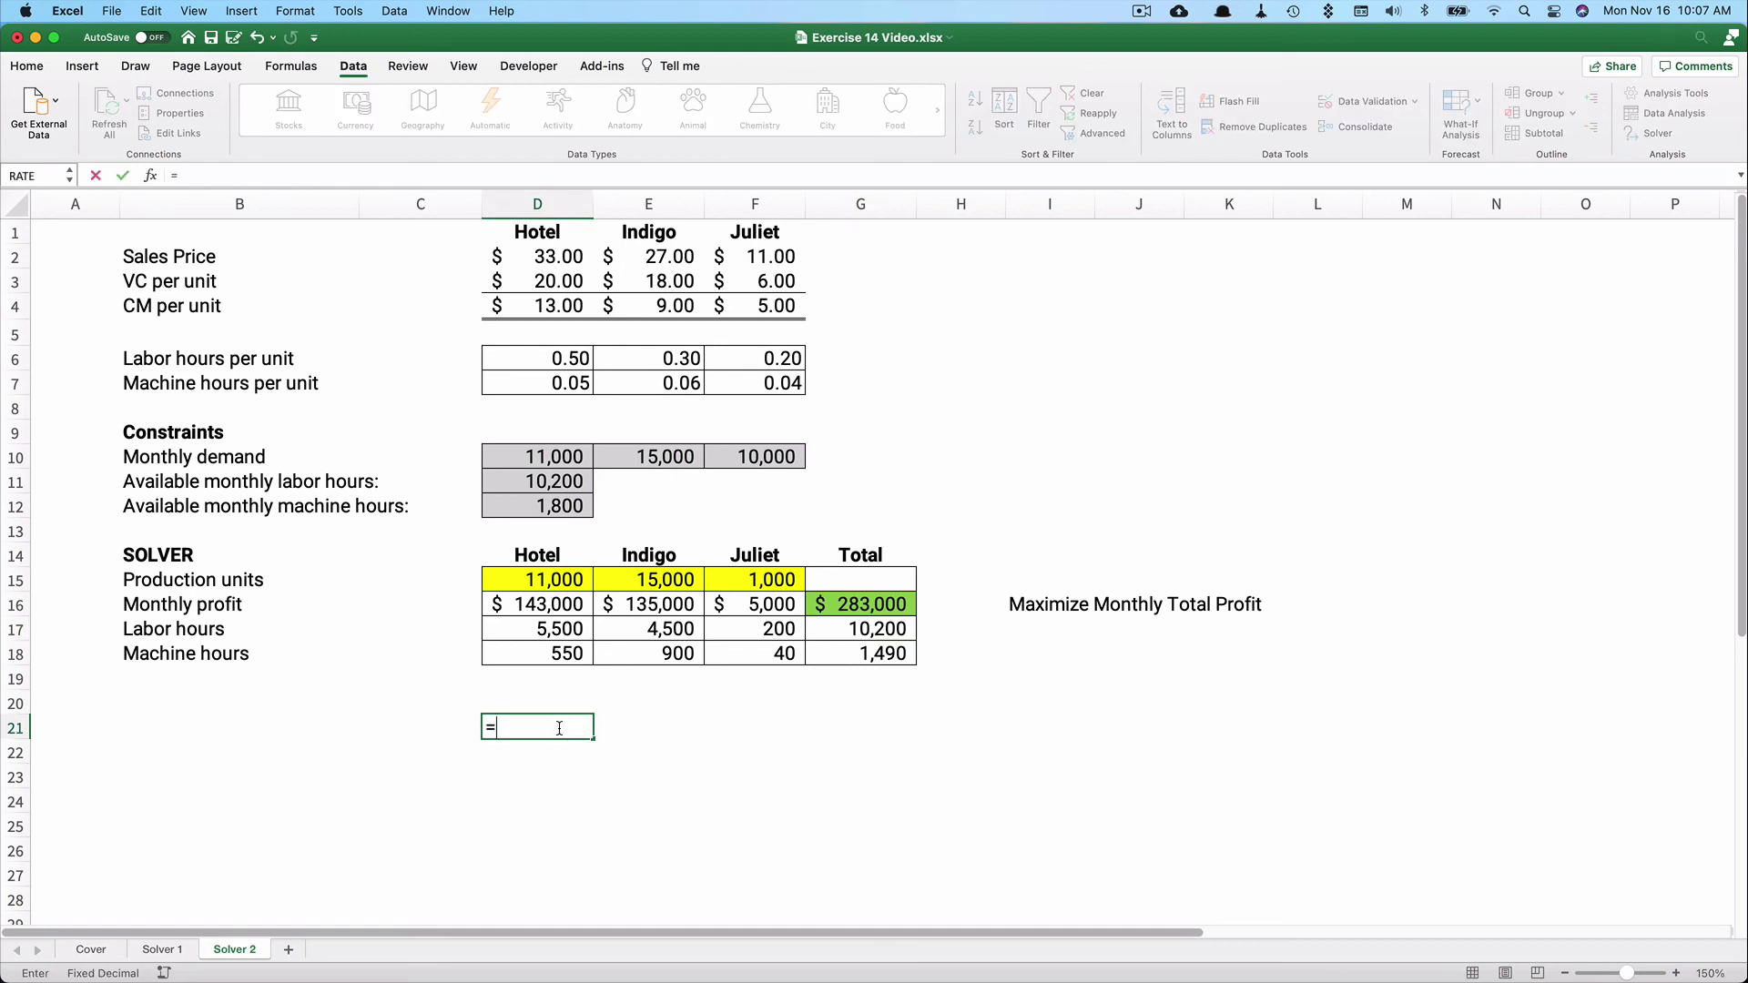
{"action": "left_click", "coordinate": [537, 301]}
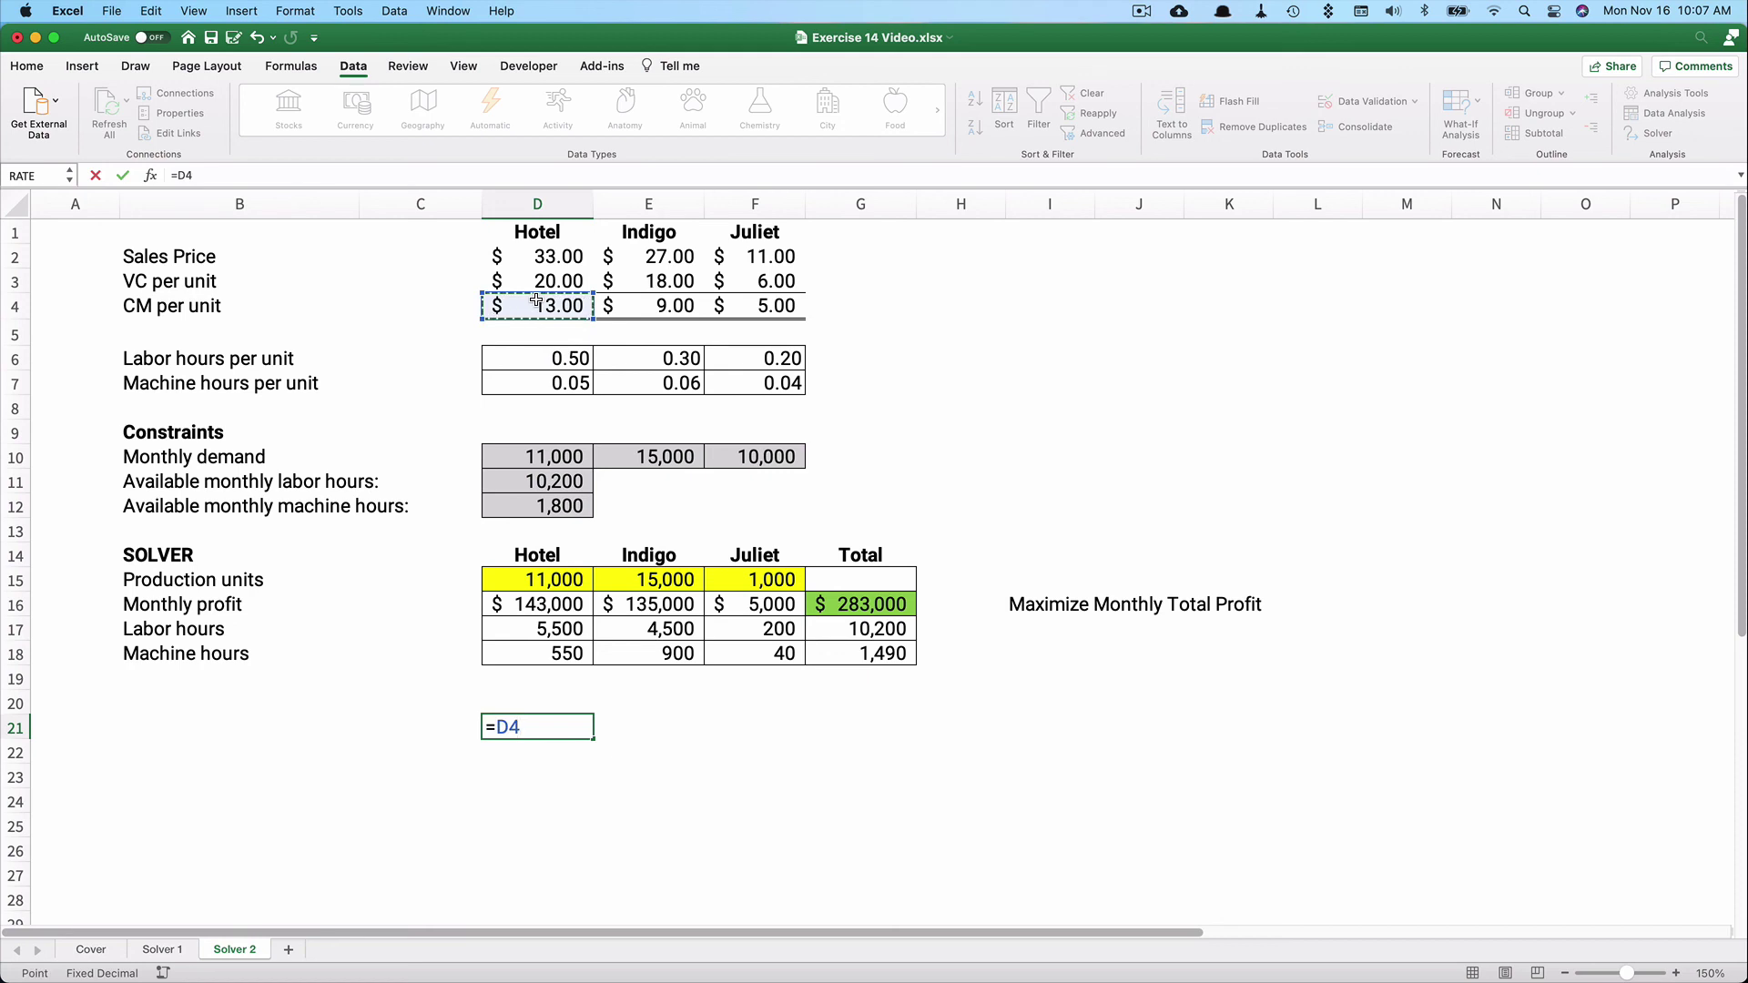
{"action": "type", "text": "/"}
{"action": "left_click", "coordinate": [558, 360]}
{"action": "key", "text": "Return"}
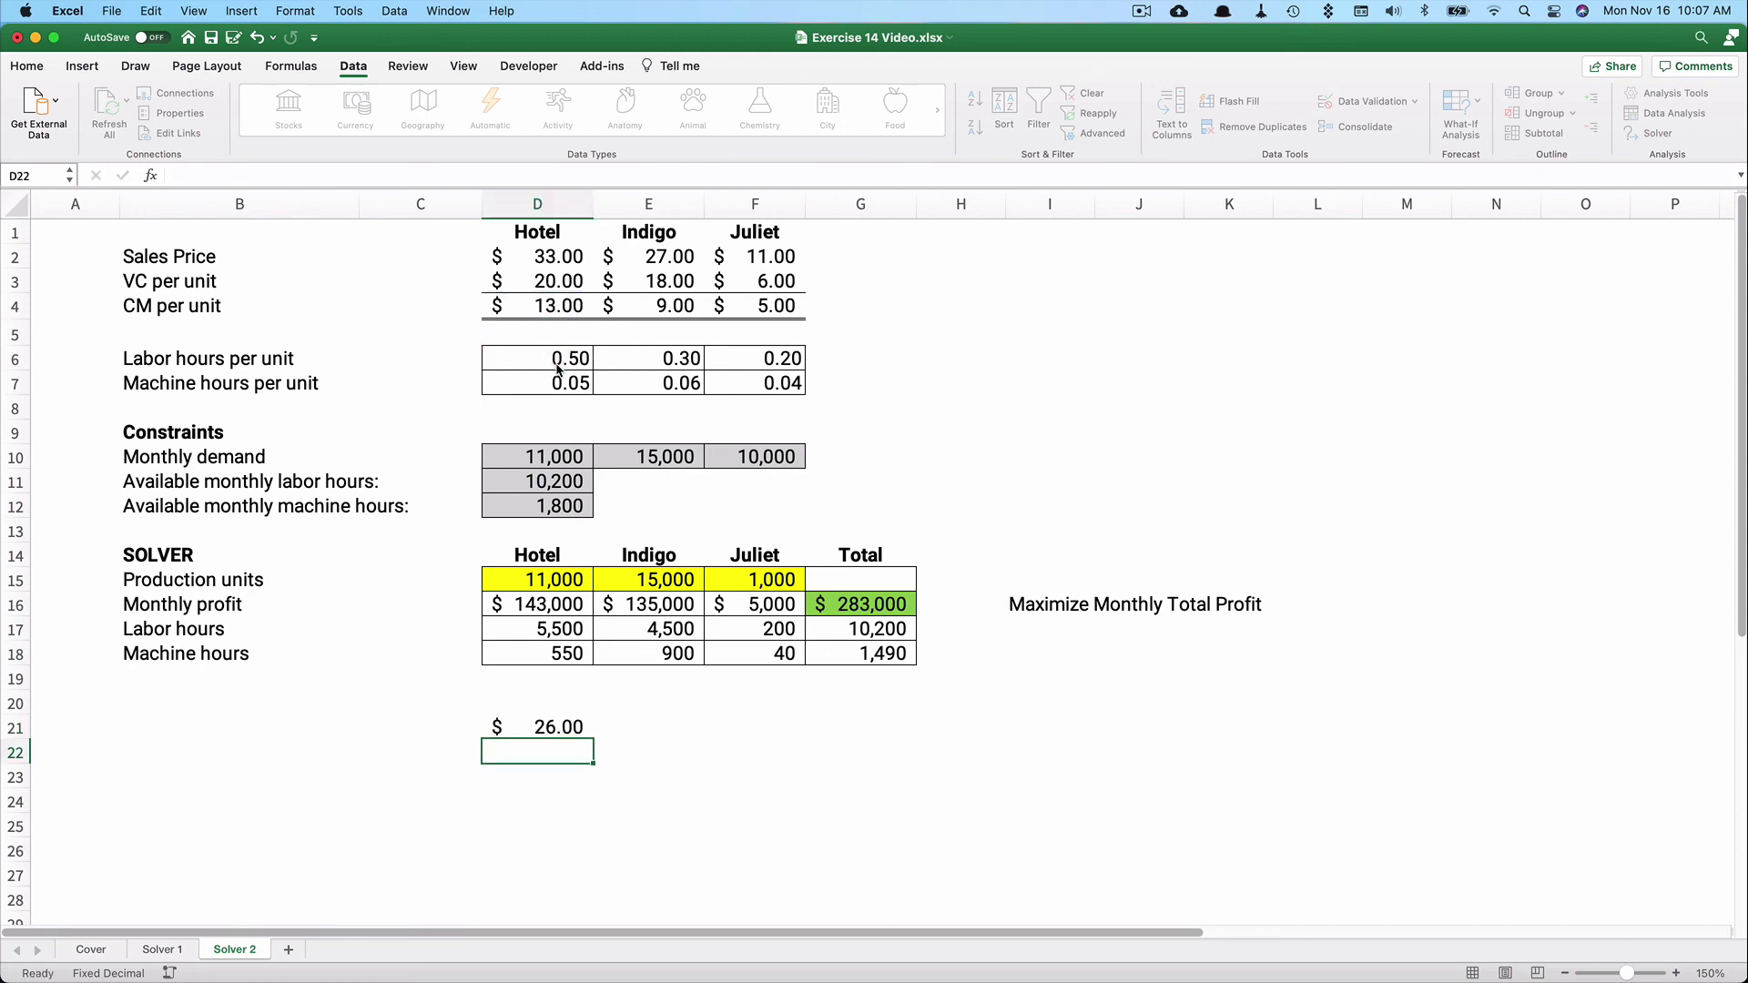
{"action": "left_click", "coordinate": [552, 724]}
{"action": "left_click_drag", "start_coordinate": [601, 740], "coordinate": [802, 733]}
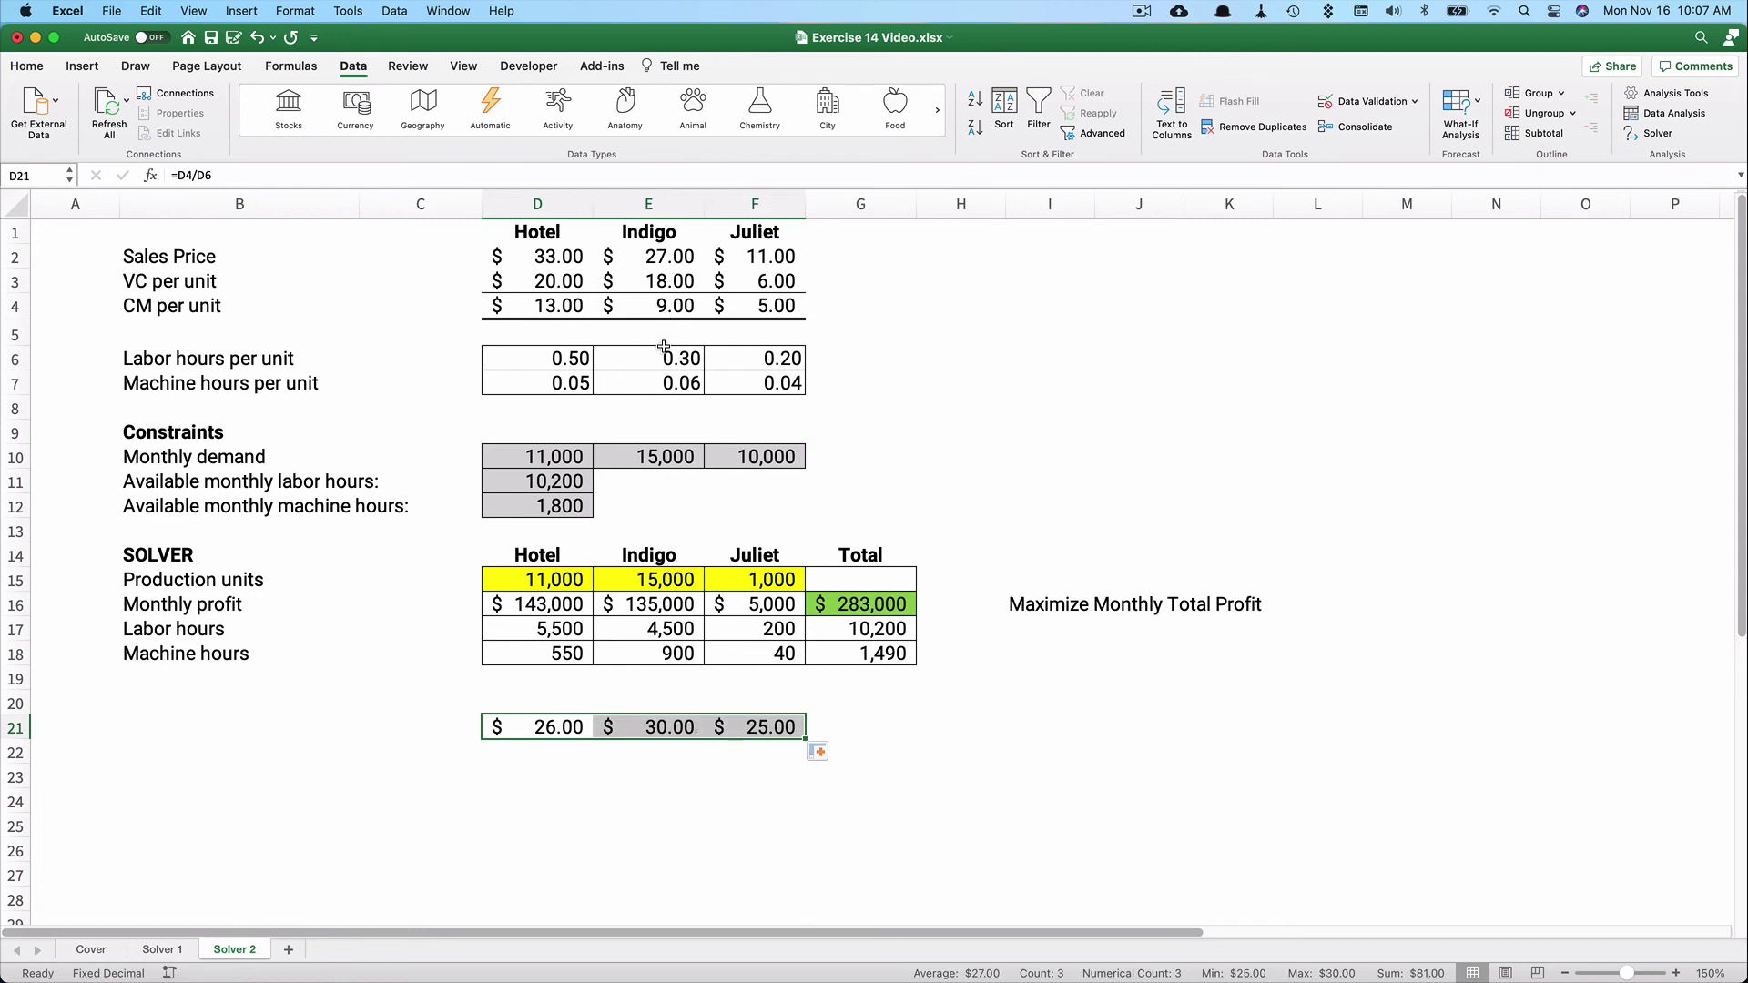
Label the calculated row "CM per labor hour" in B21 and compare the Indigo and Hotel values in that row
{"action": "left_click", "coordinate": [650, 724]}
{"action": "left_click", "coordinate": [337, 732]}
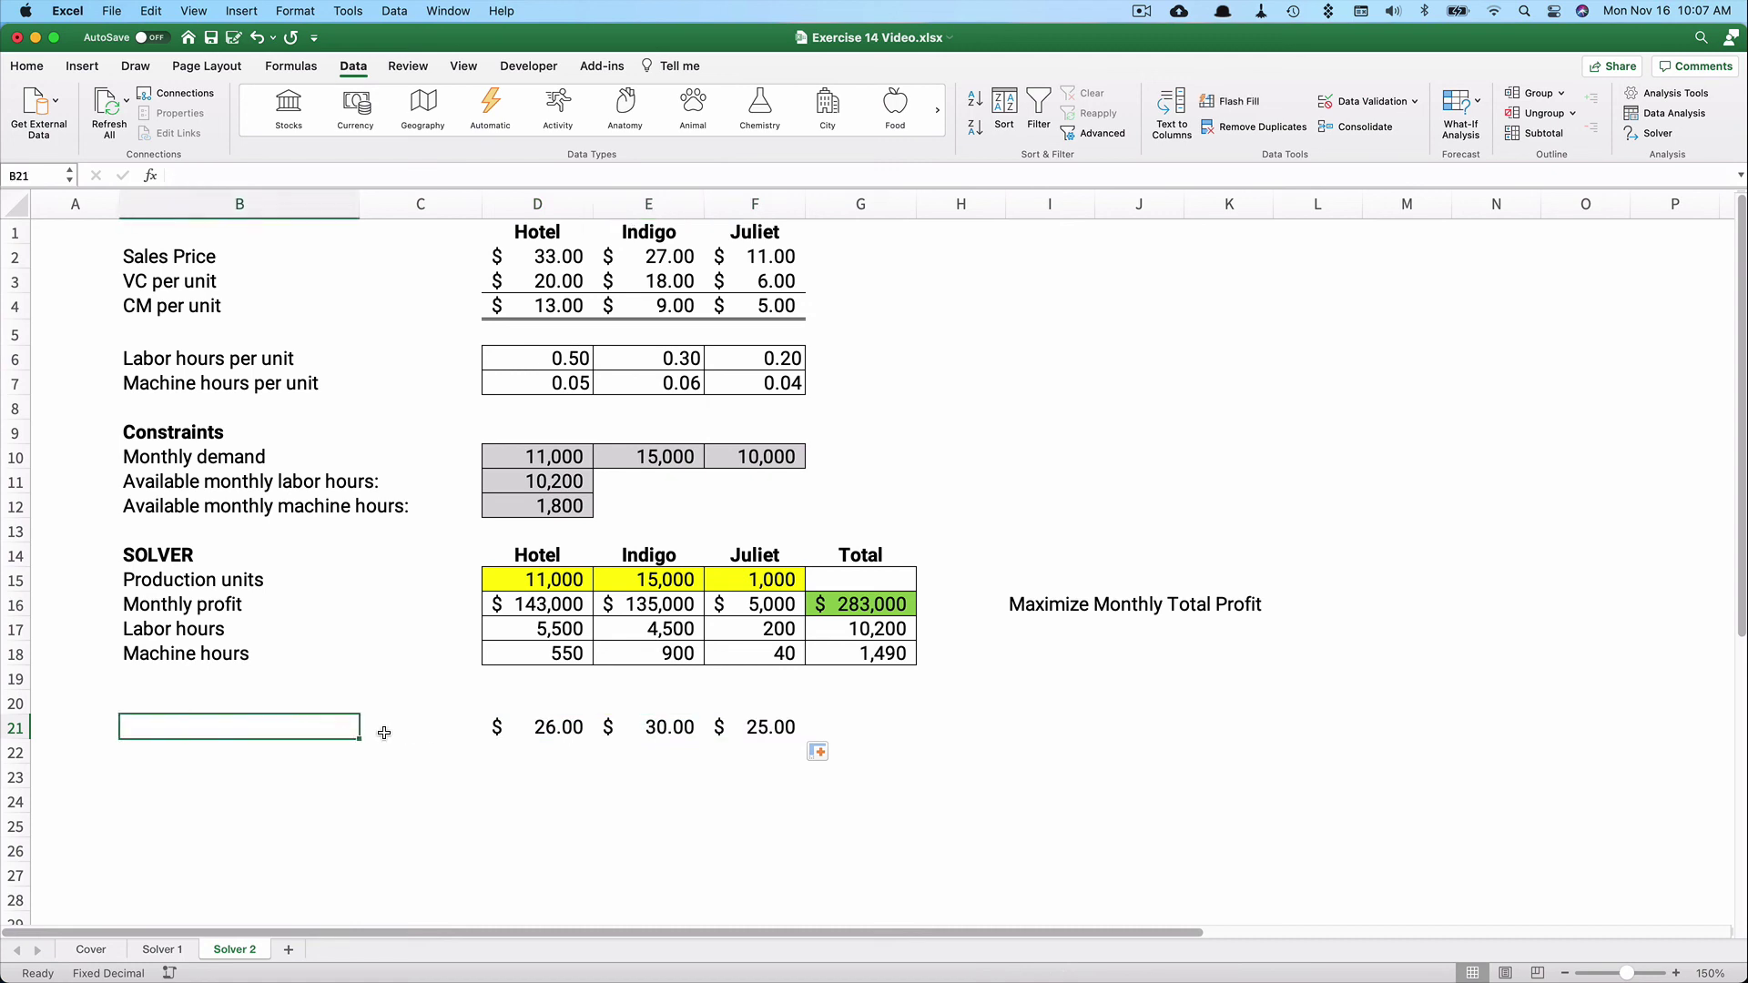
{"action": "type", "text": "CM p"}
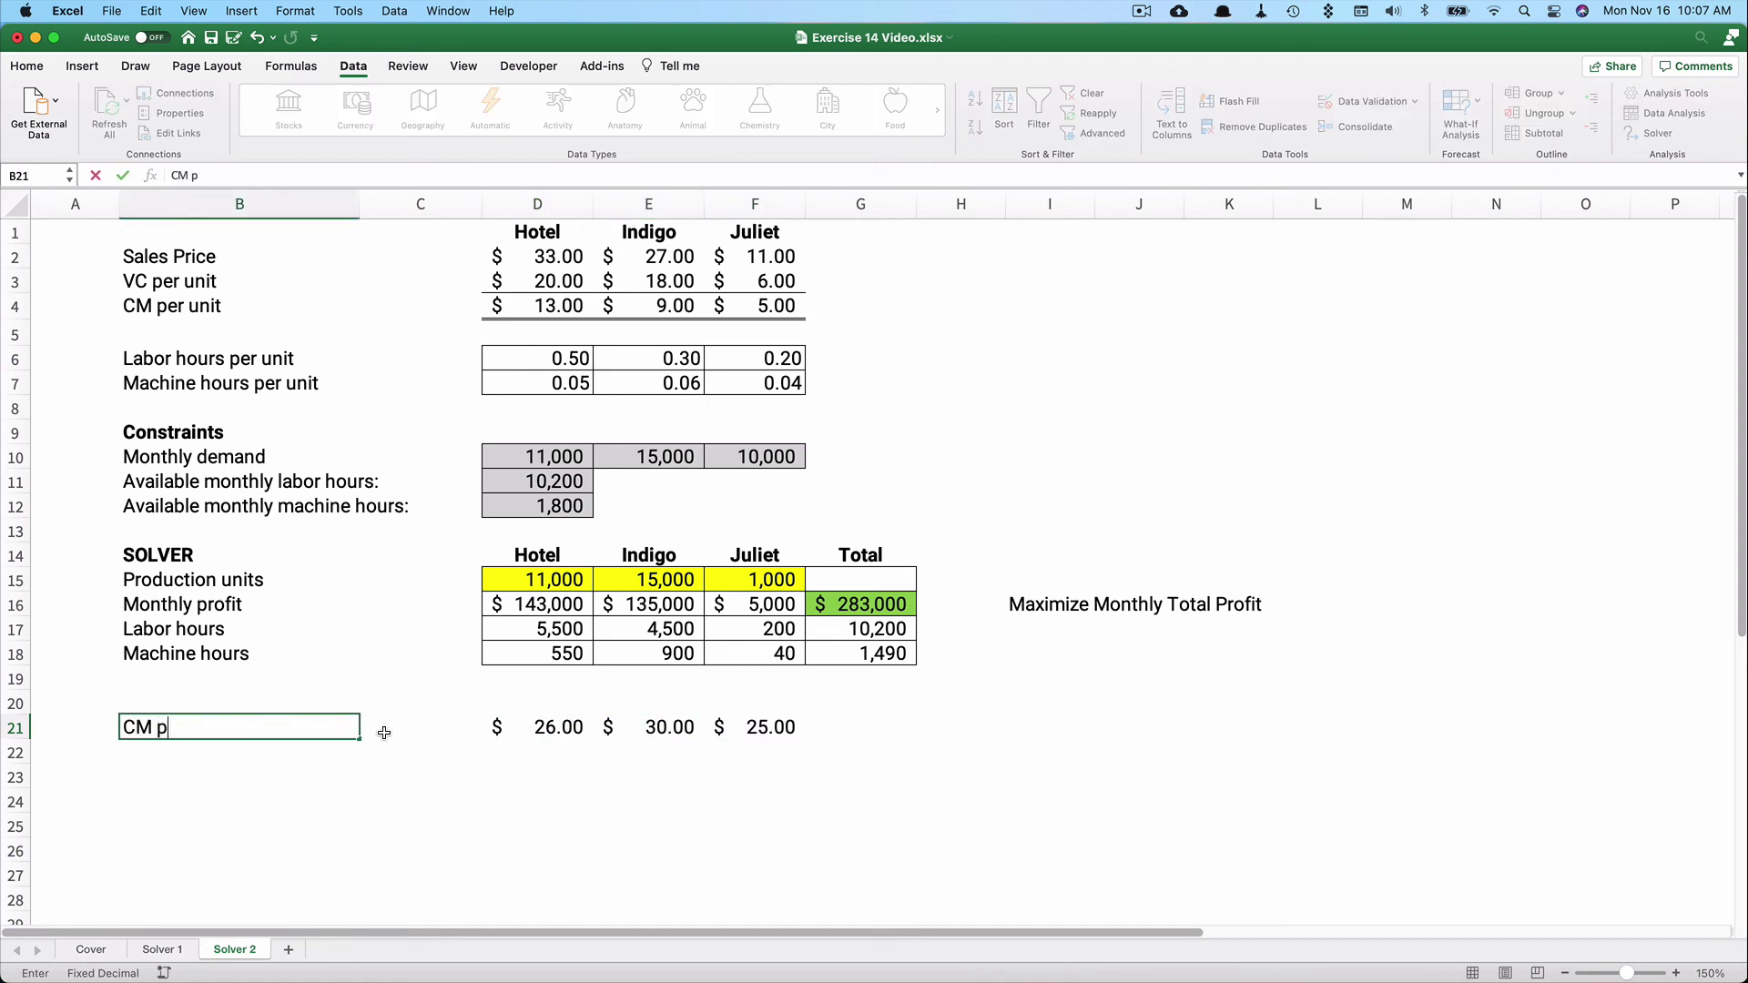
{"action": "type", "text": "er labor hour"}
{"action": "key", "text": "Return"}
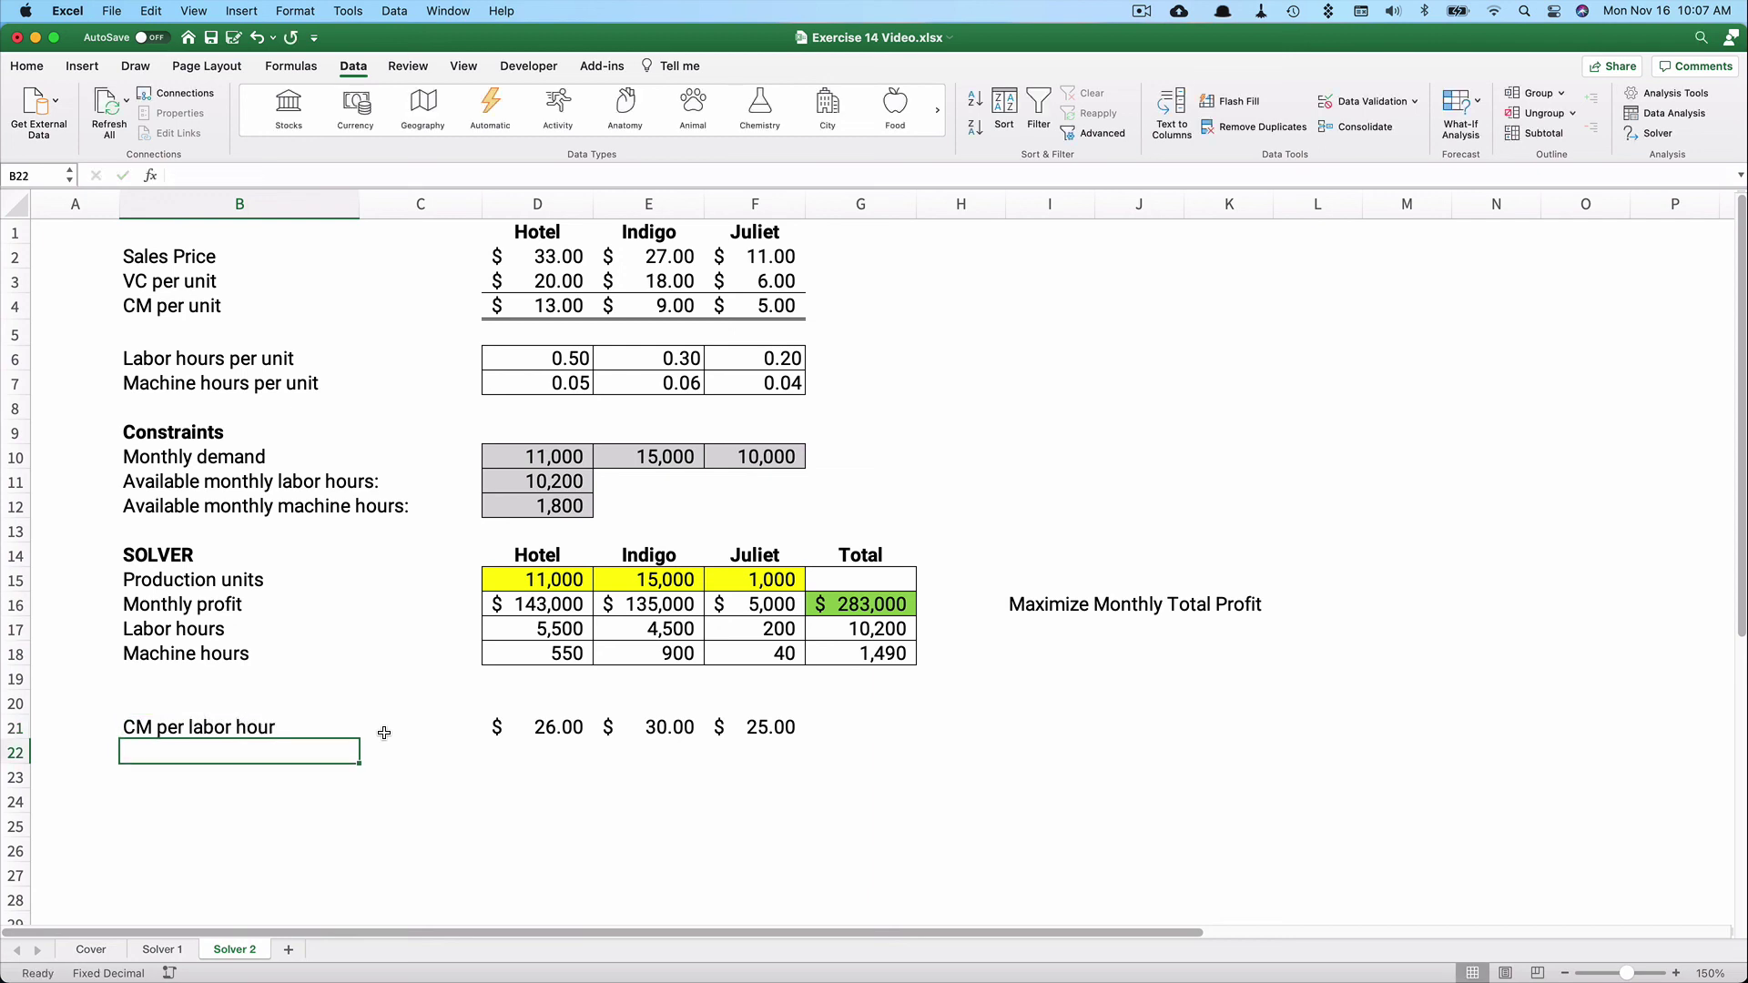
{"action": "left_click", "coordinate": [665, 732]}
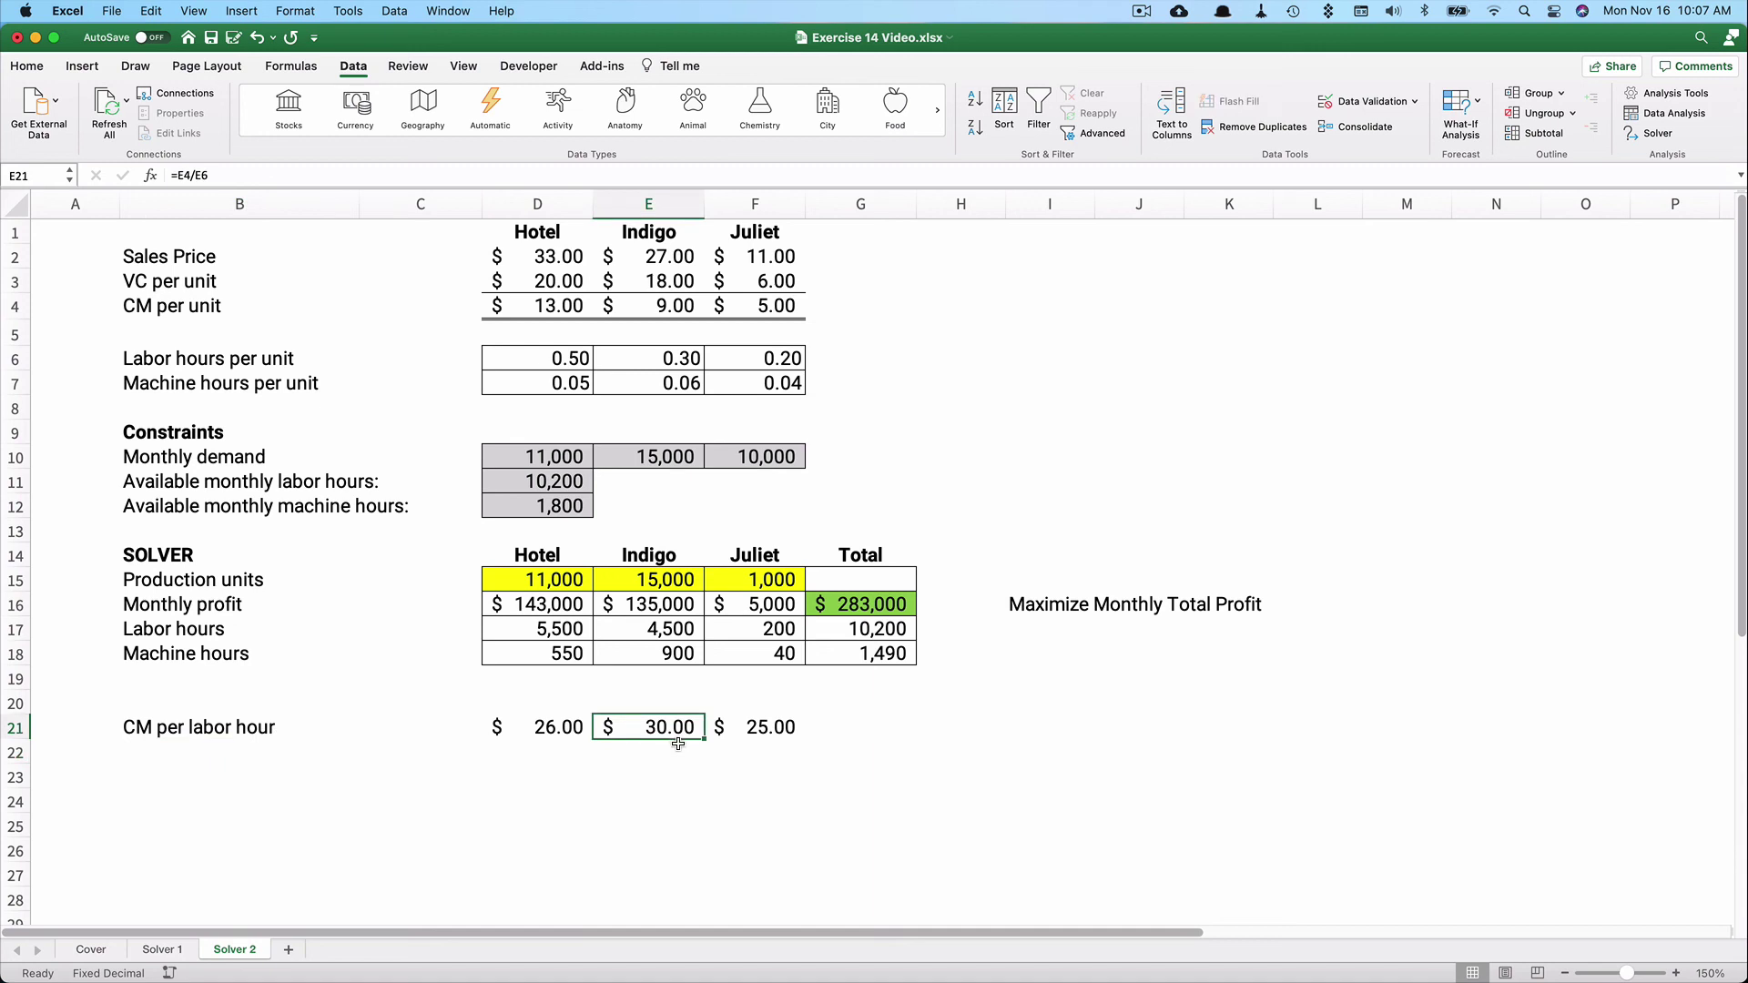
{"action": "left_click", "coordinate": [554, 732]}
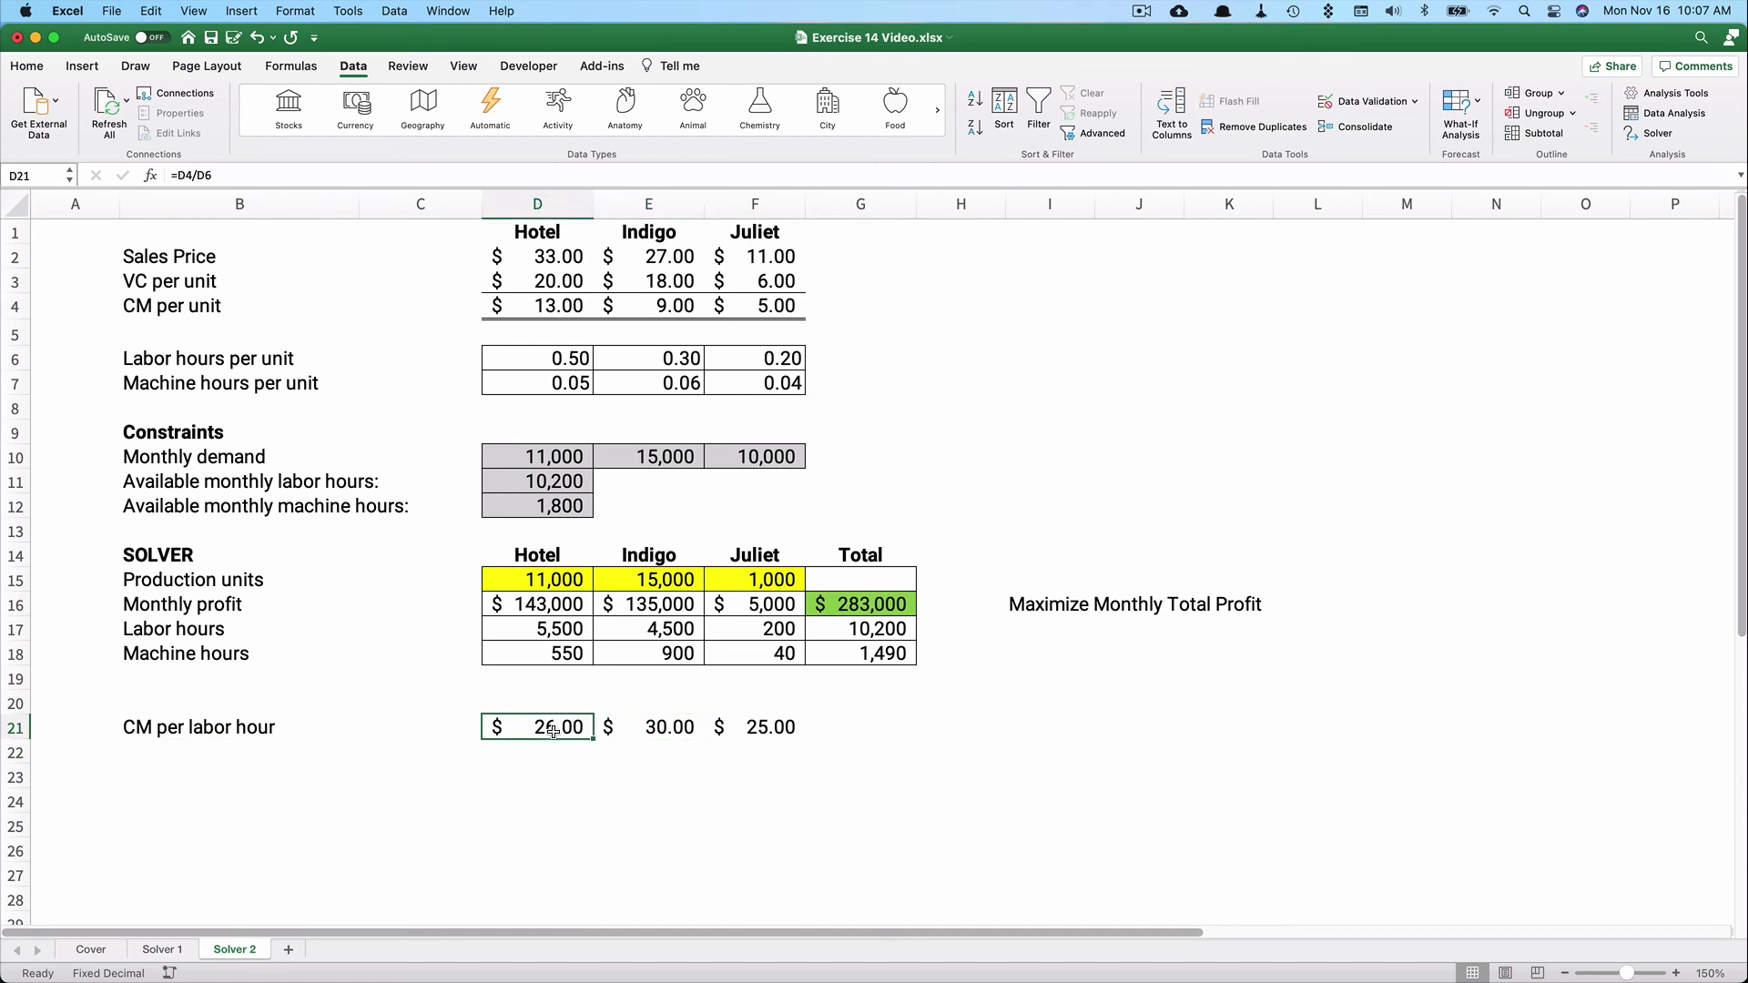
Compare the contribution margin per labor hour of Juliet, Indigo and Hotel in row 21, and check the total labor hours in G17
{"action": "left_click", "coordinate": [760, 728]}
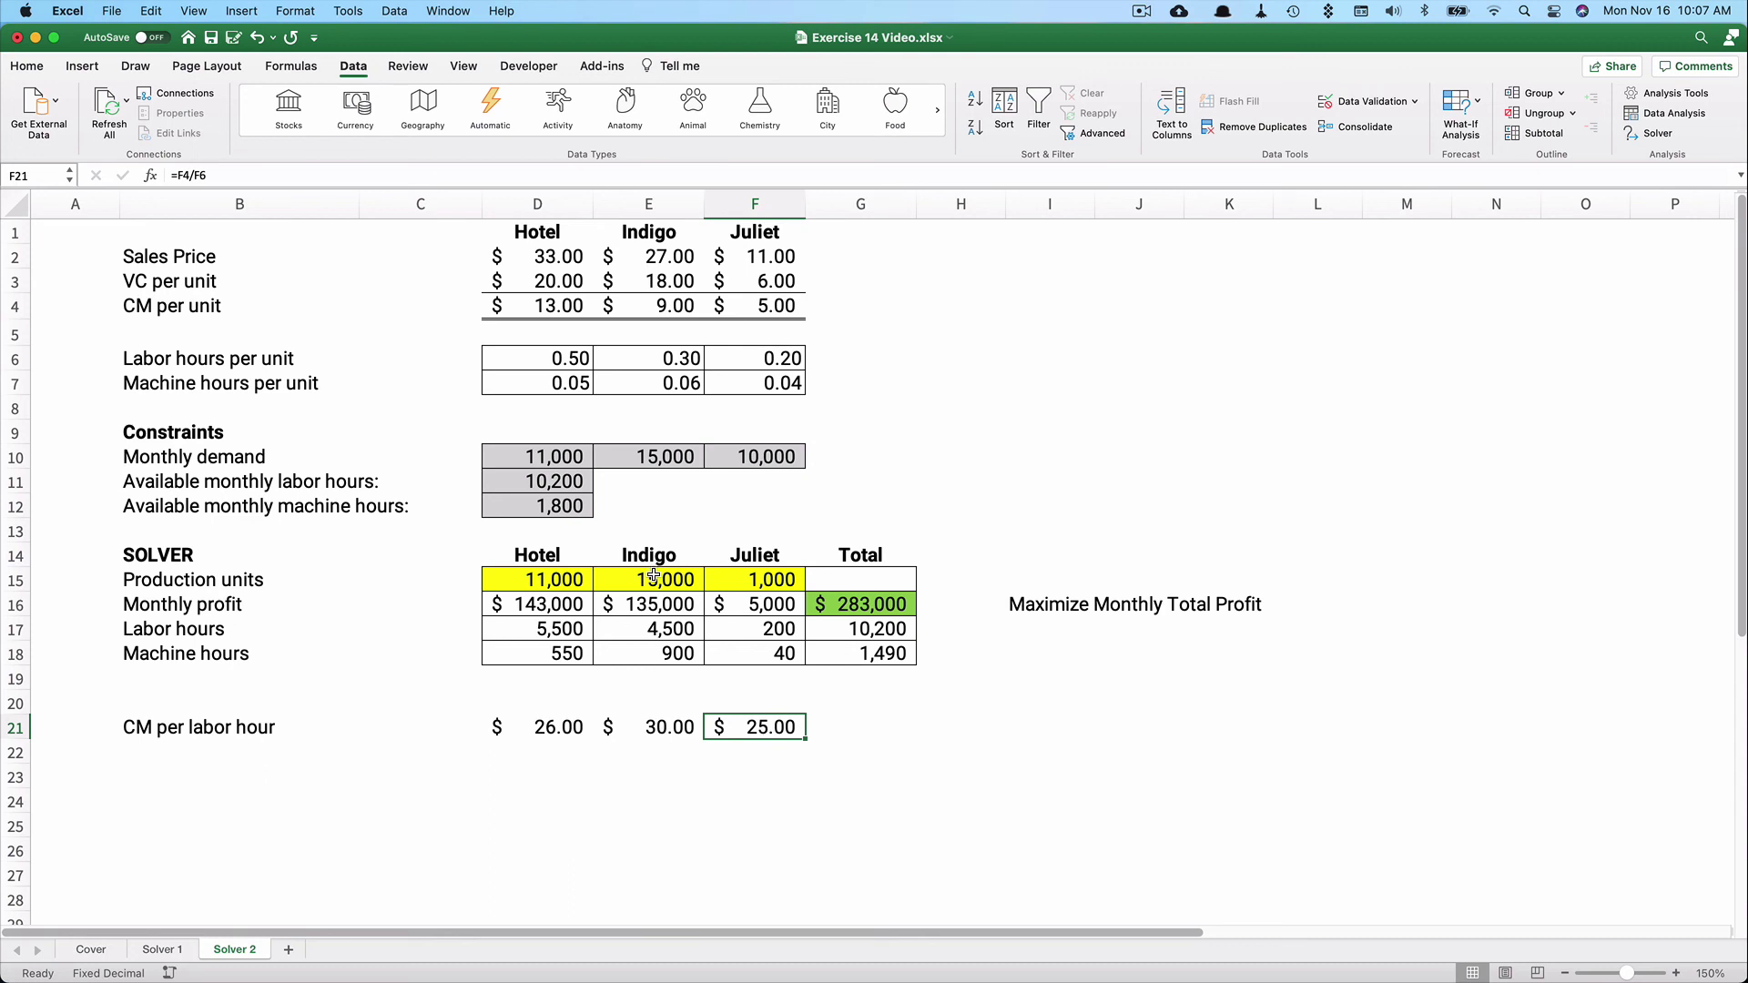
{"action": "left_click", "coordinate": [662, 727]}
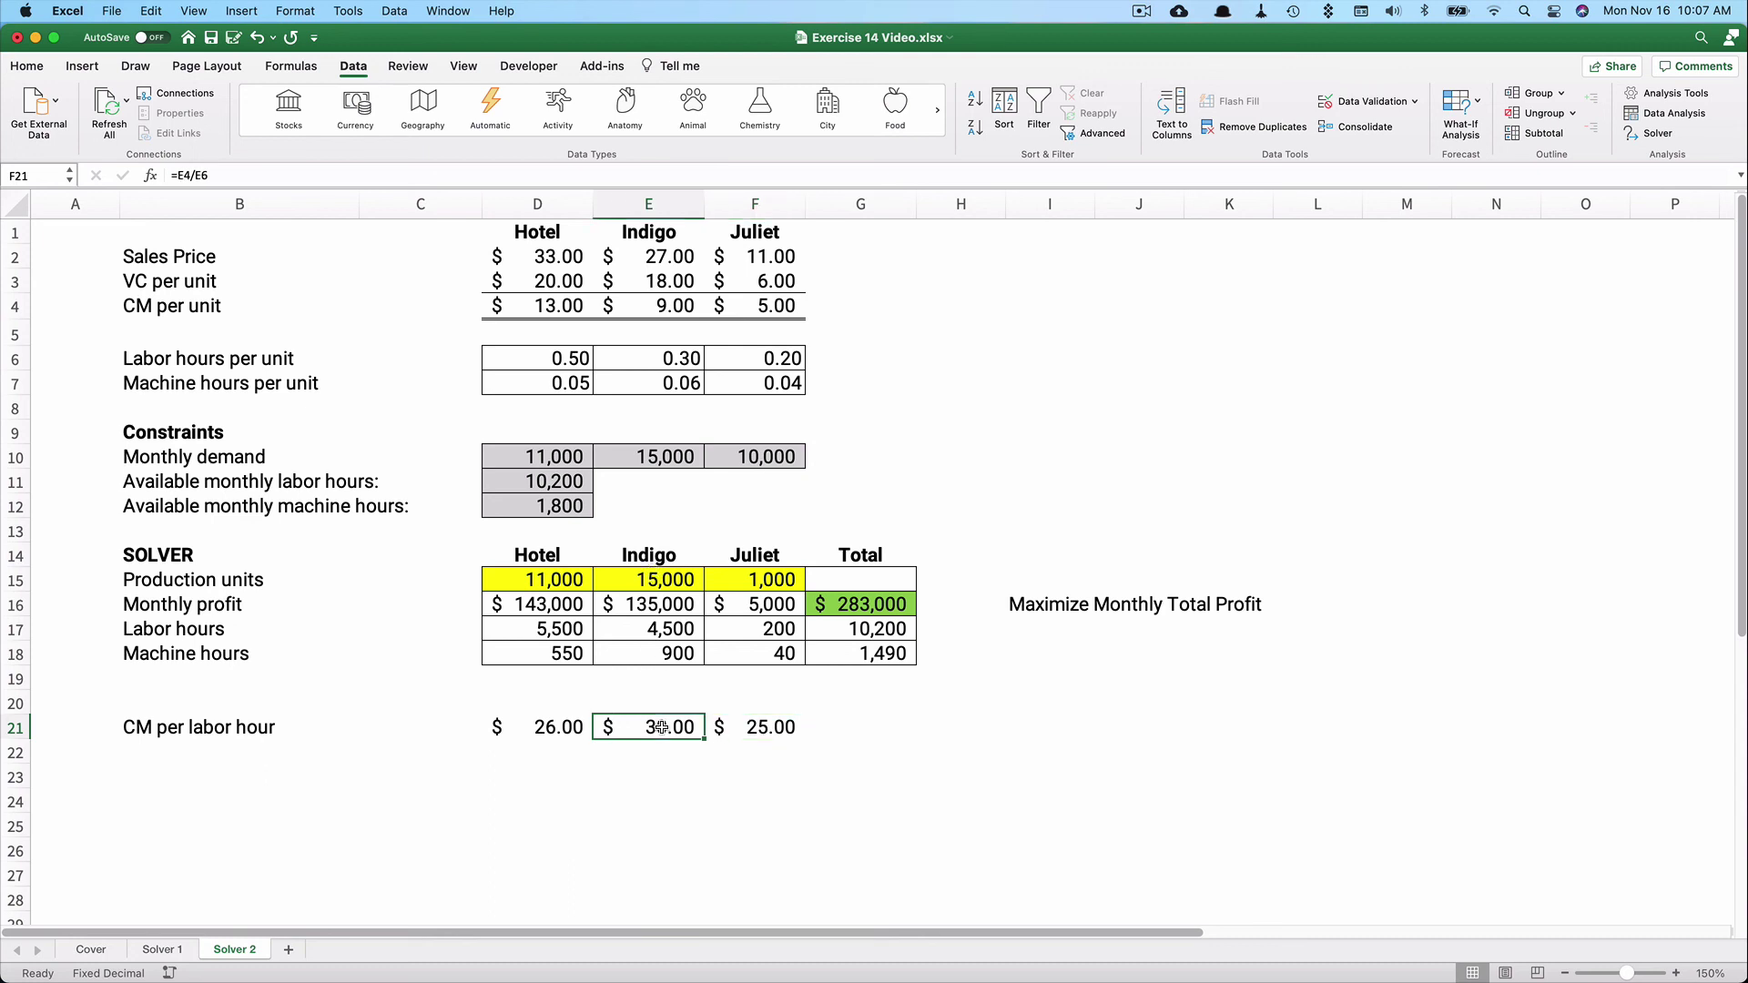
{"action": "left_click", "coordinate": [565, 727]}
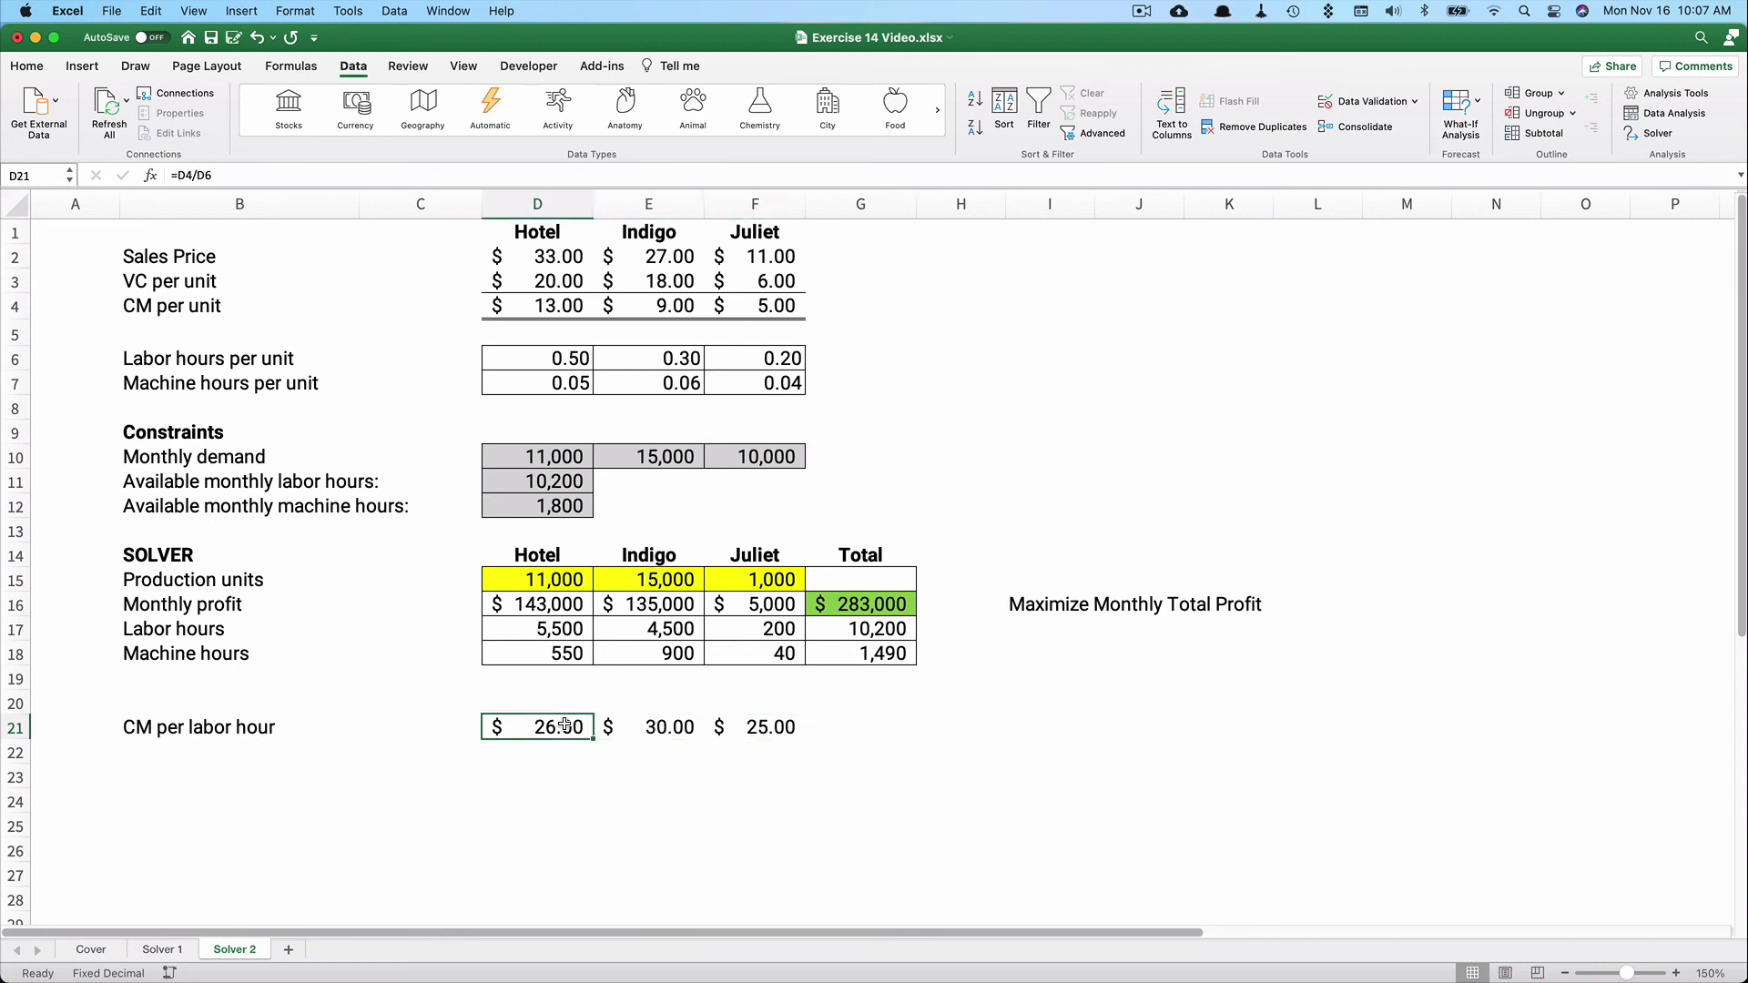
{"action": "left_click", "coordinate": [771, 727]}
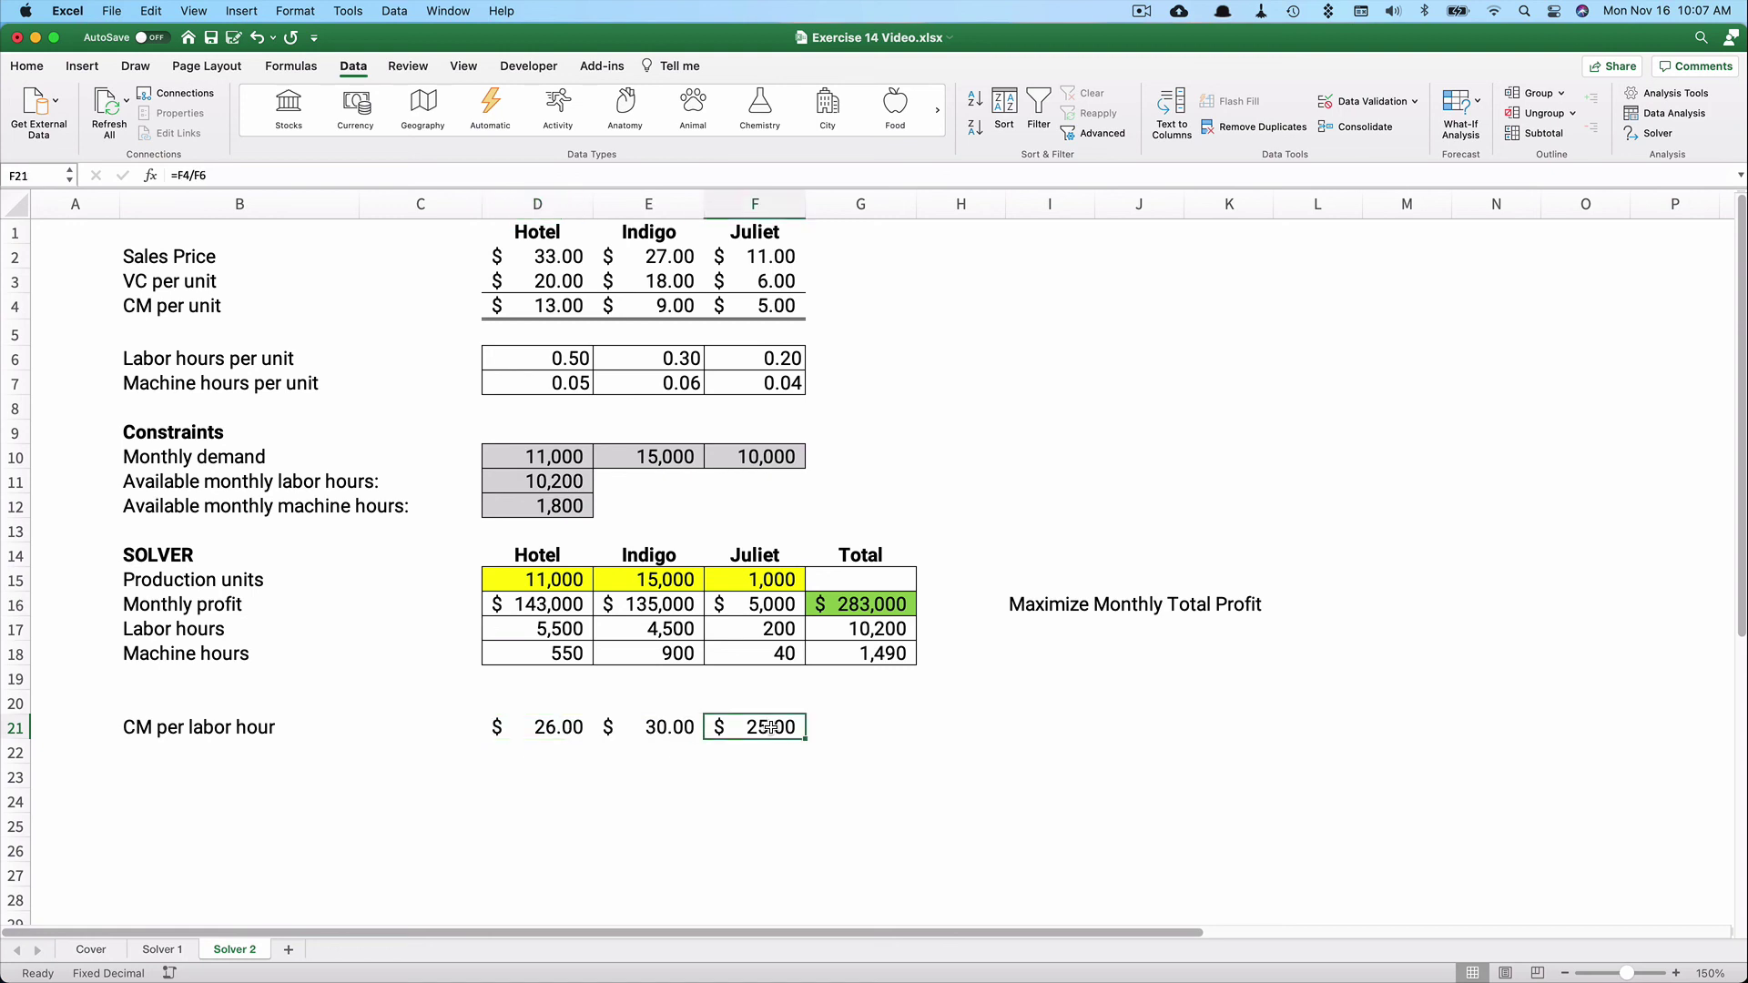
{"action": "left_click", "coordinate": [850, 628]}
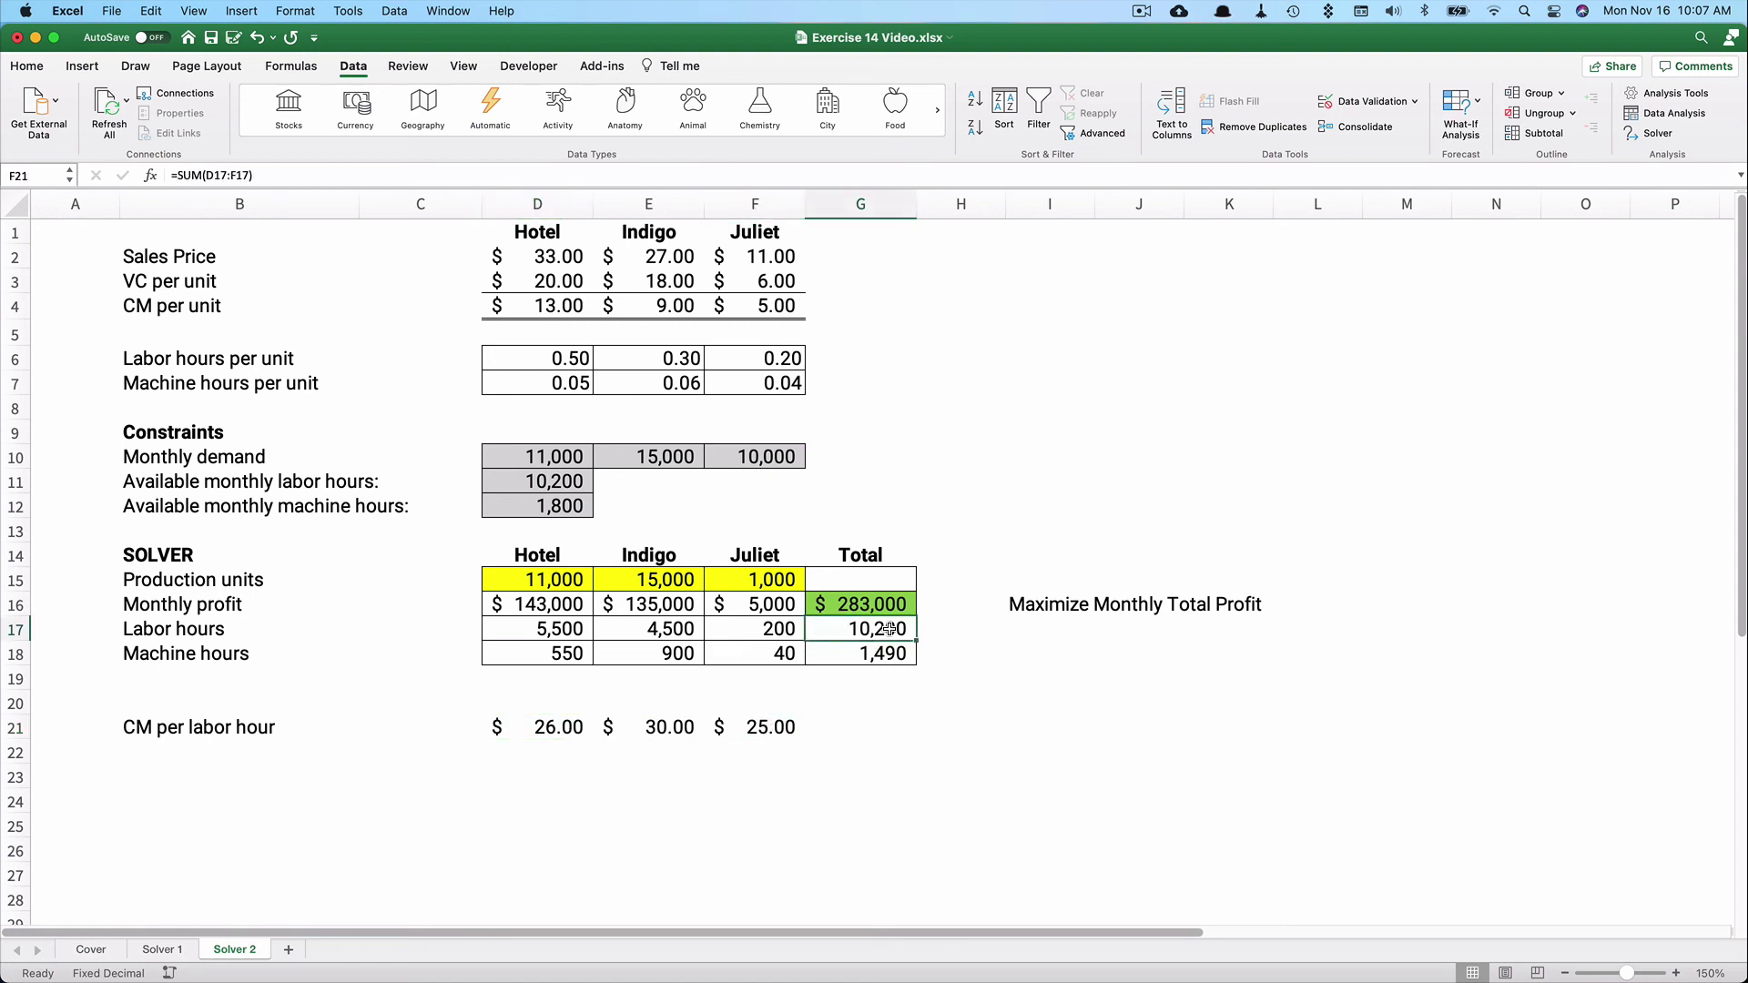
{"action": "left_click", "coordinate": [863, 748]}
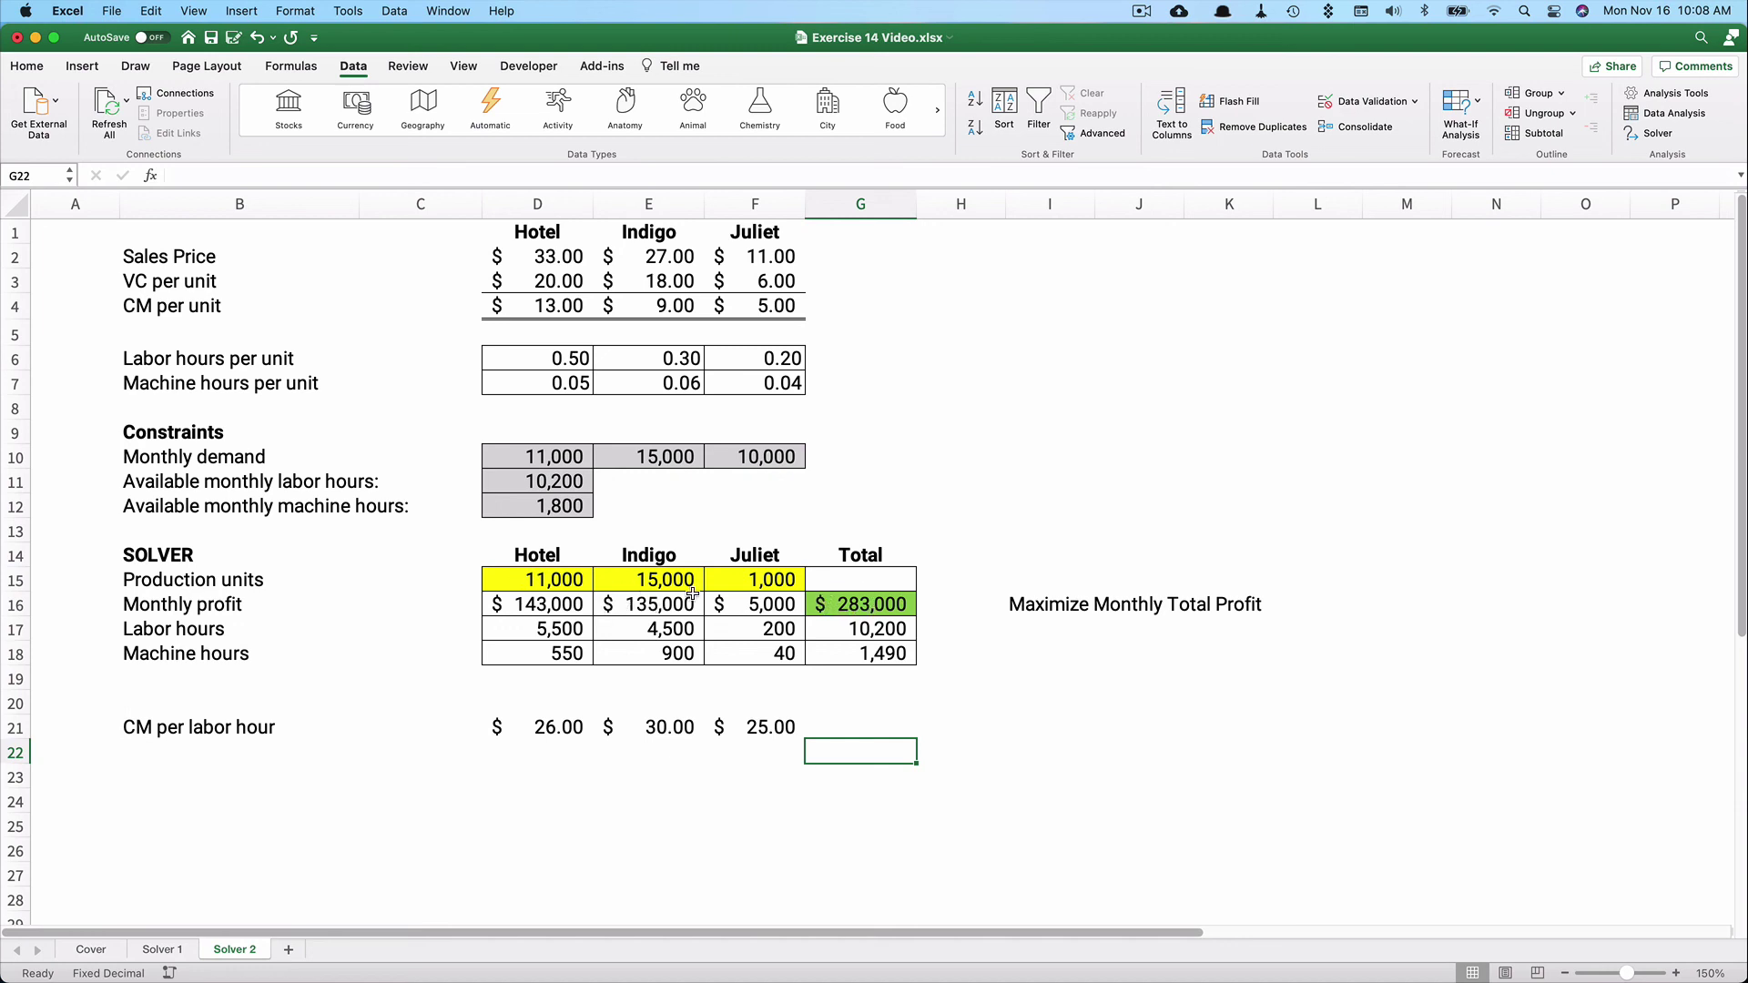
Review total labor and machine hours in G17 and G18, and check the production units in D15 to F15 against monthly demand
{"action": "left_click", "coordinate": [859, 633]}
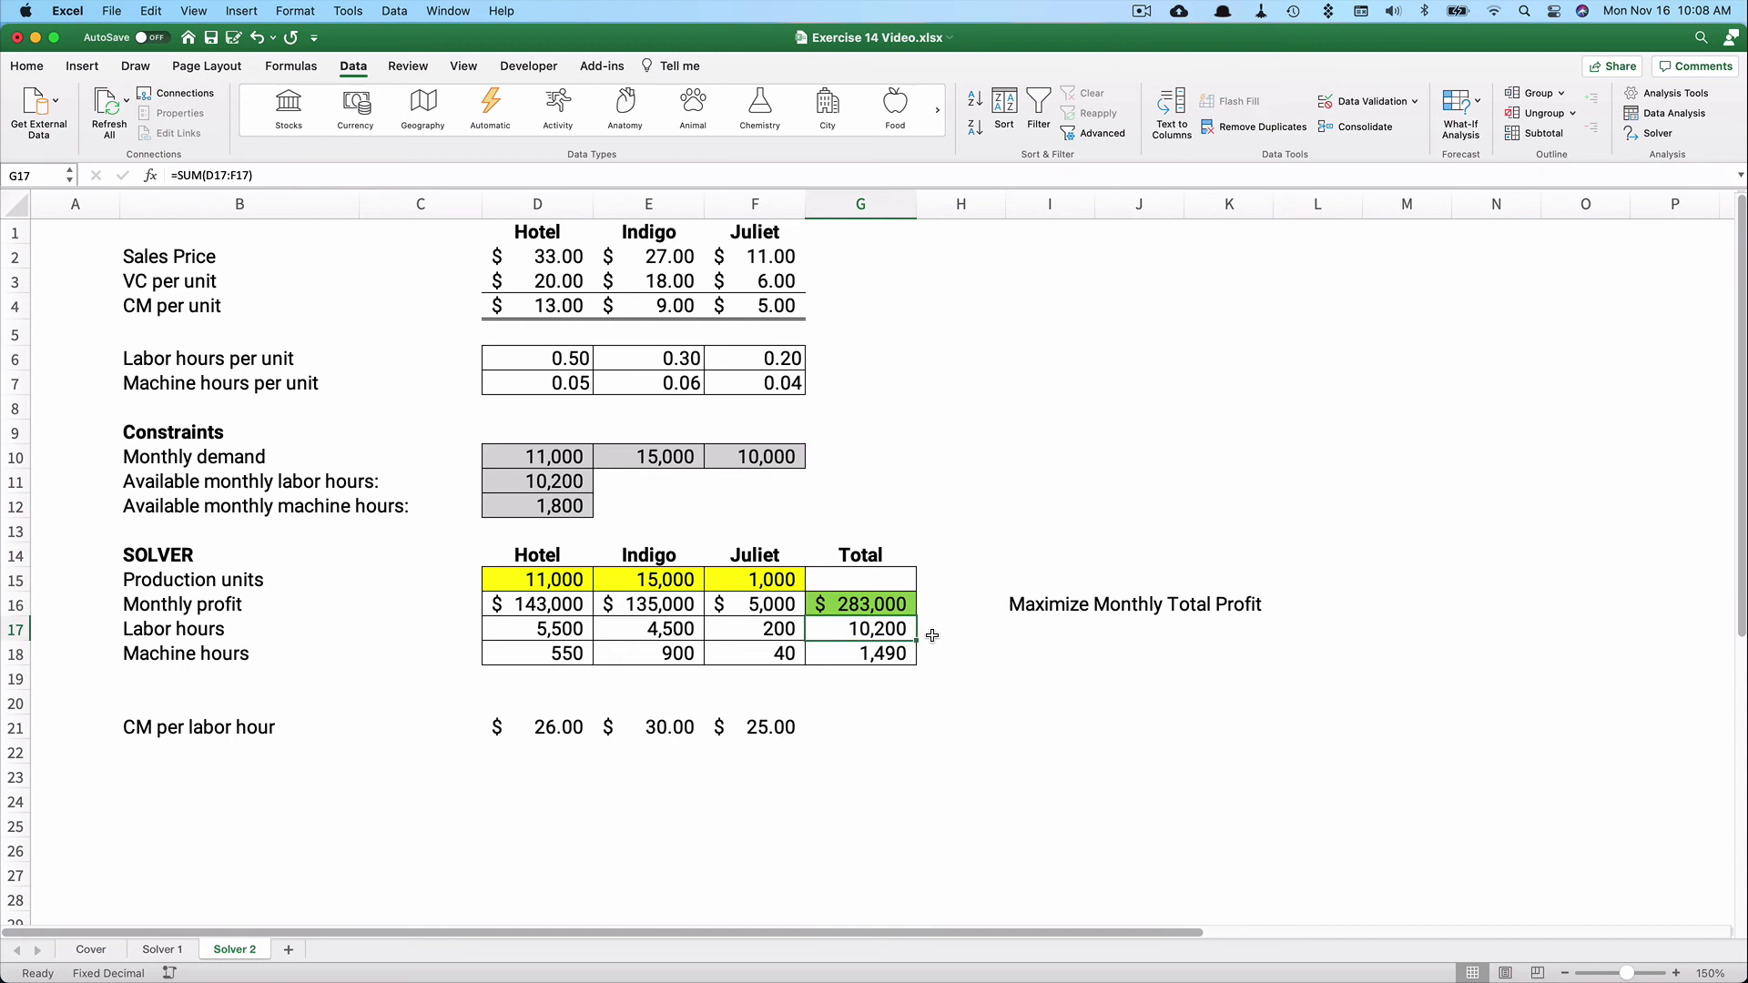
{"action": "left_click", "coordinate": [870, 655]}
{"action": "left_click", "coordinate": [554, 583]}
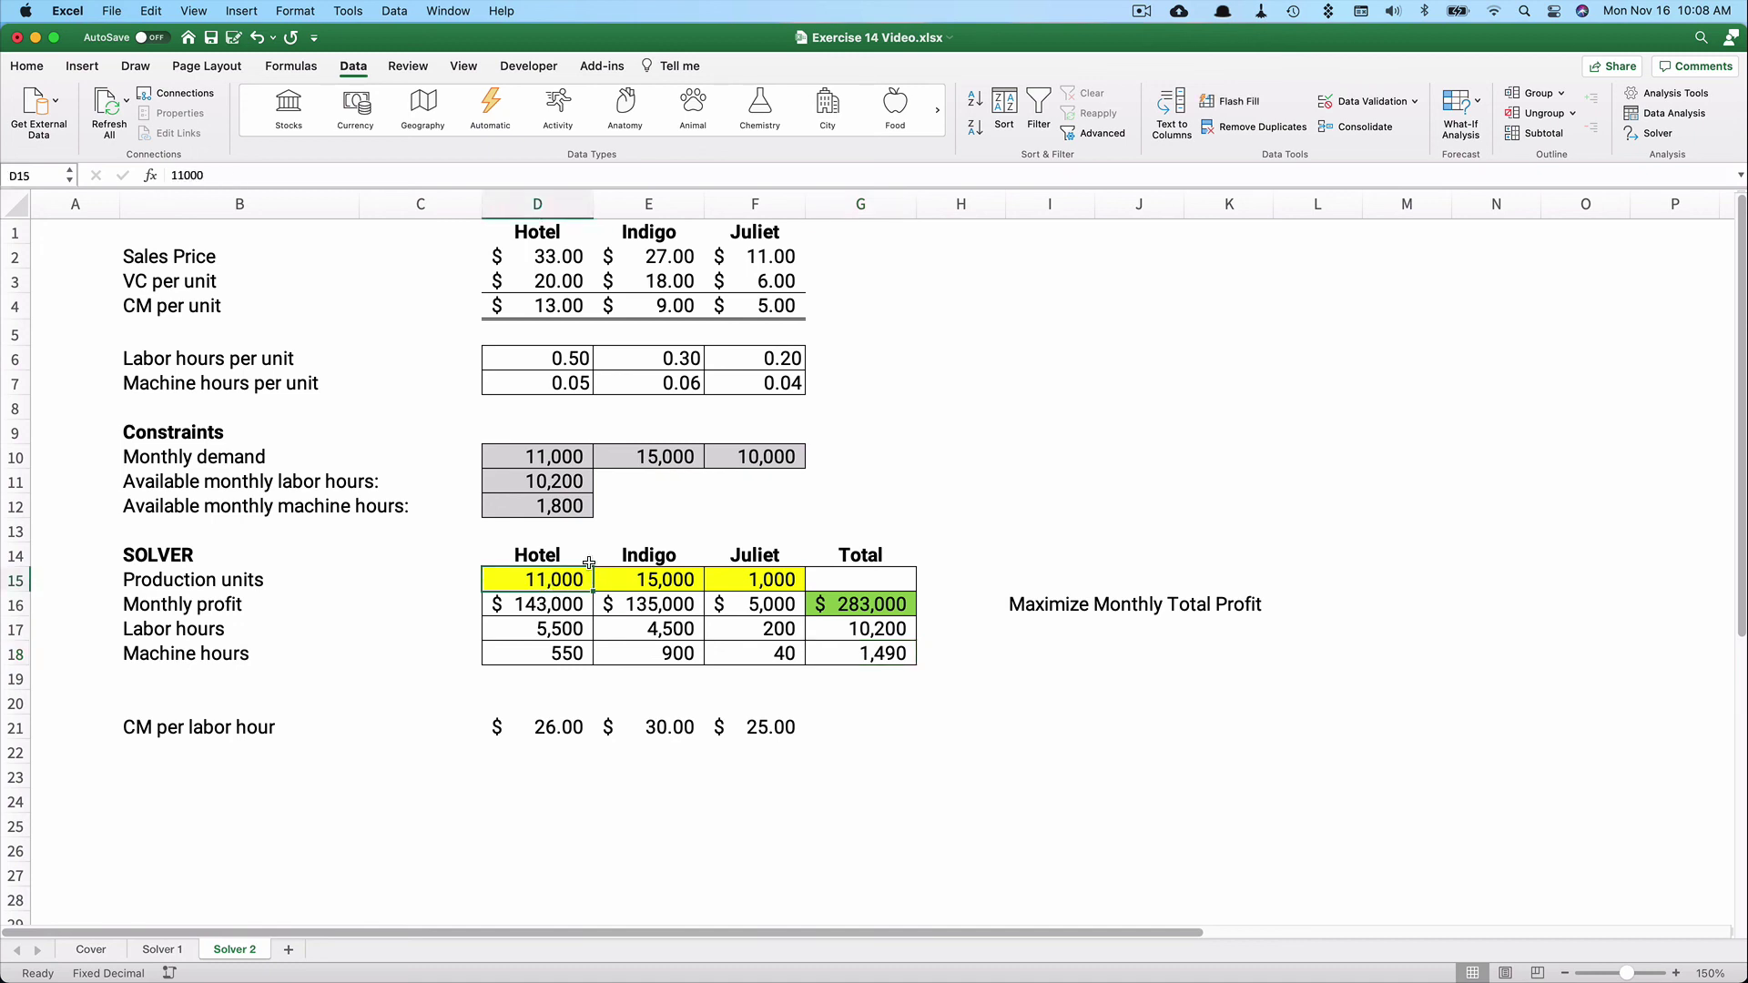
{"action": "left_click", "coordinate": [646, 581]}
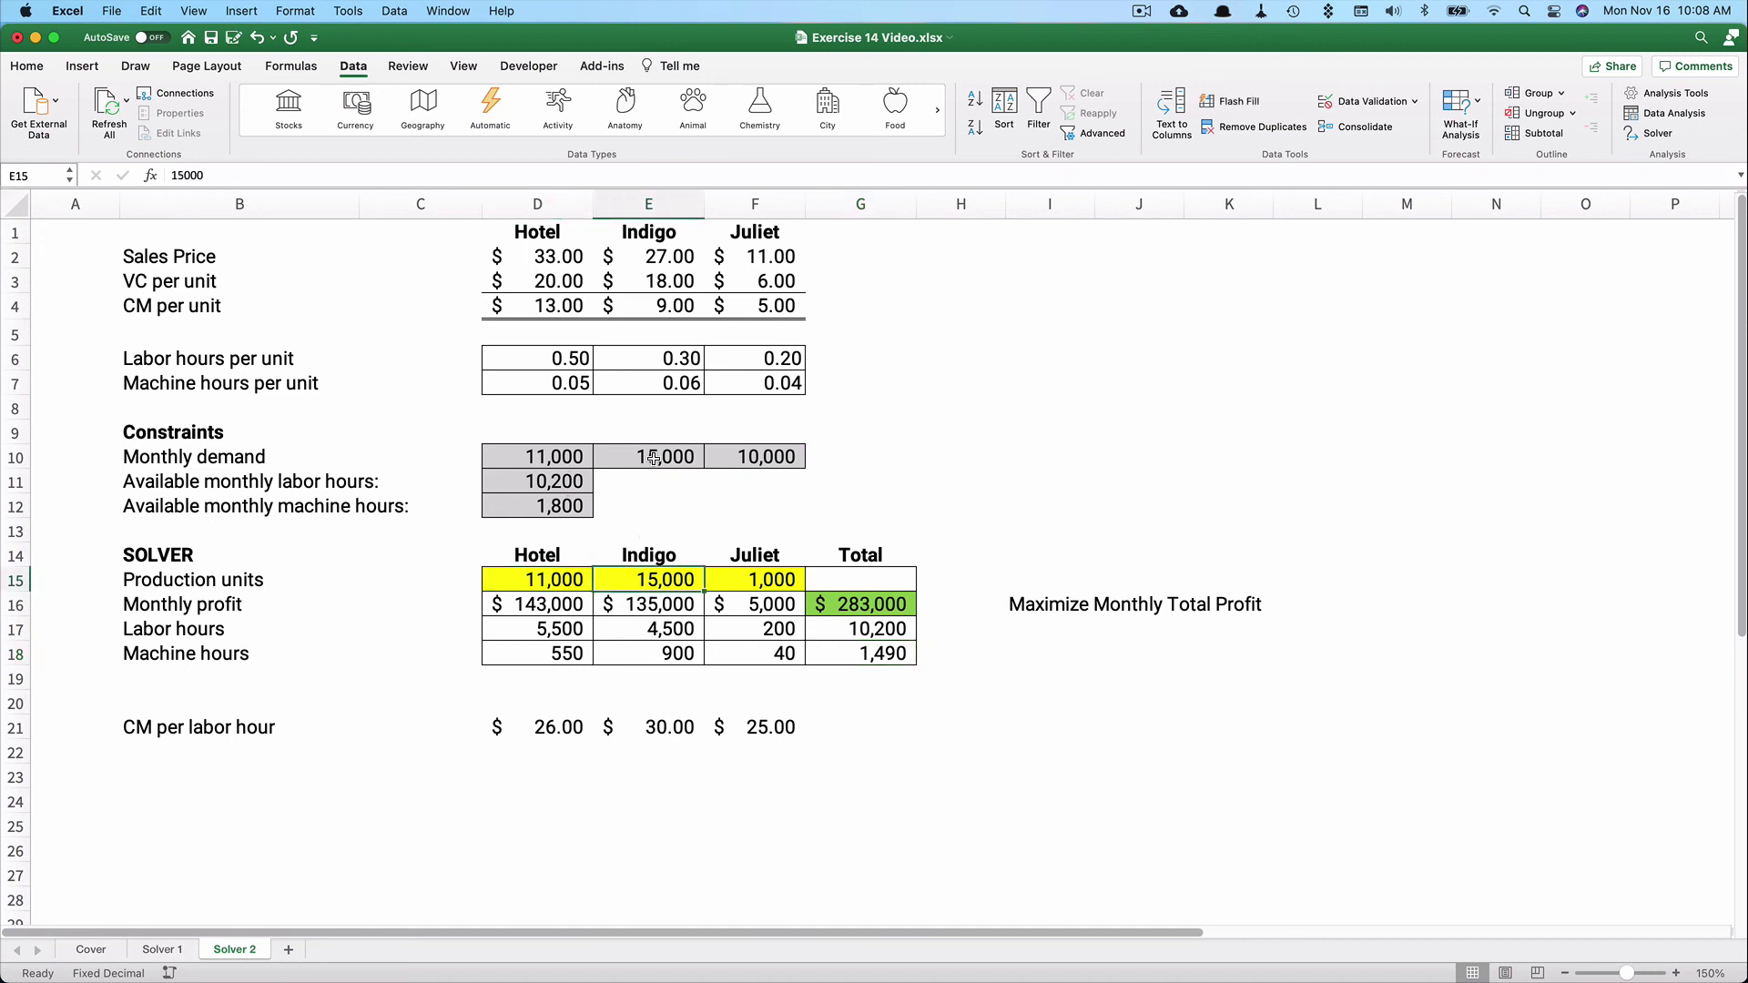
{"action": "left_click", "coordinate": [757, 576]}
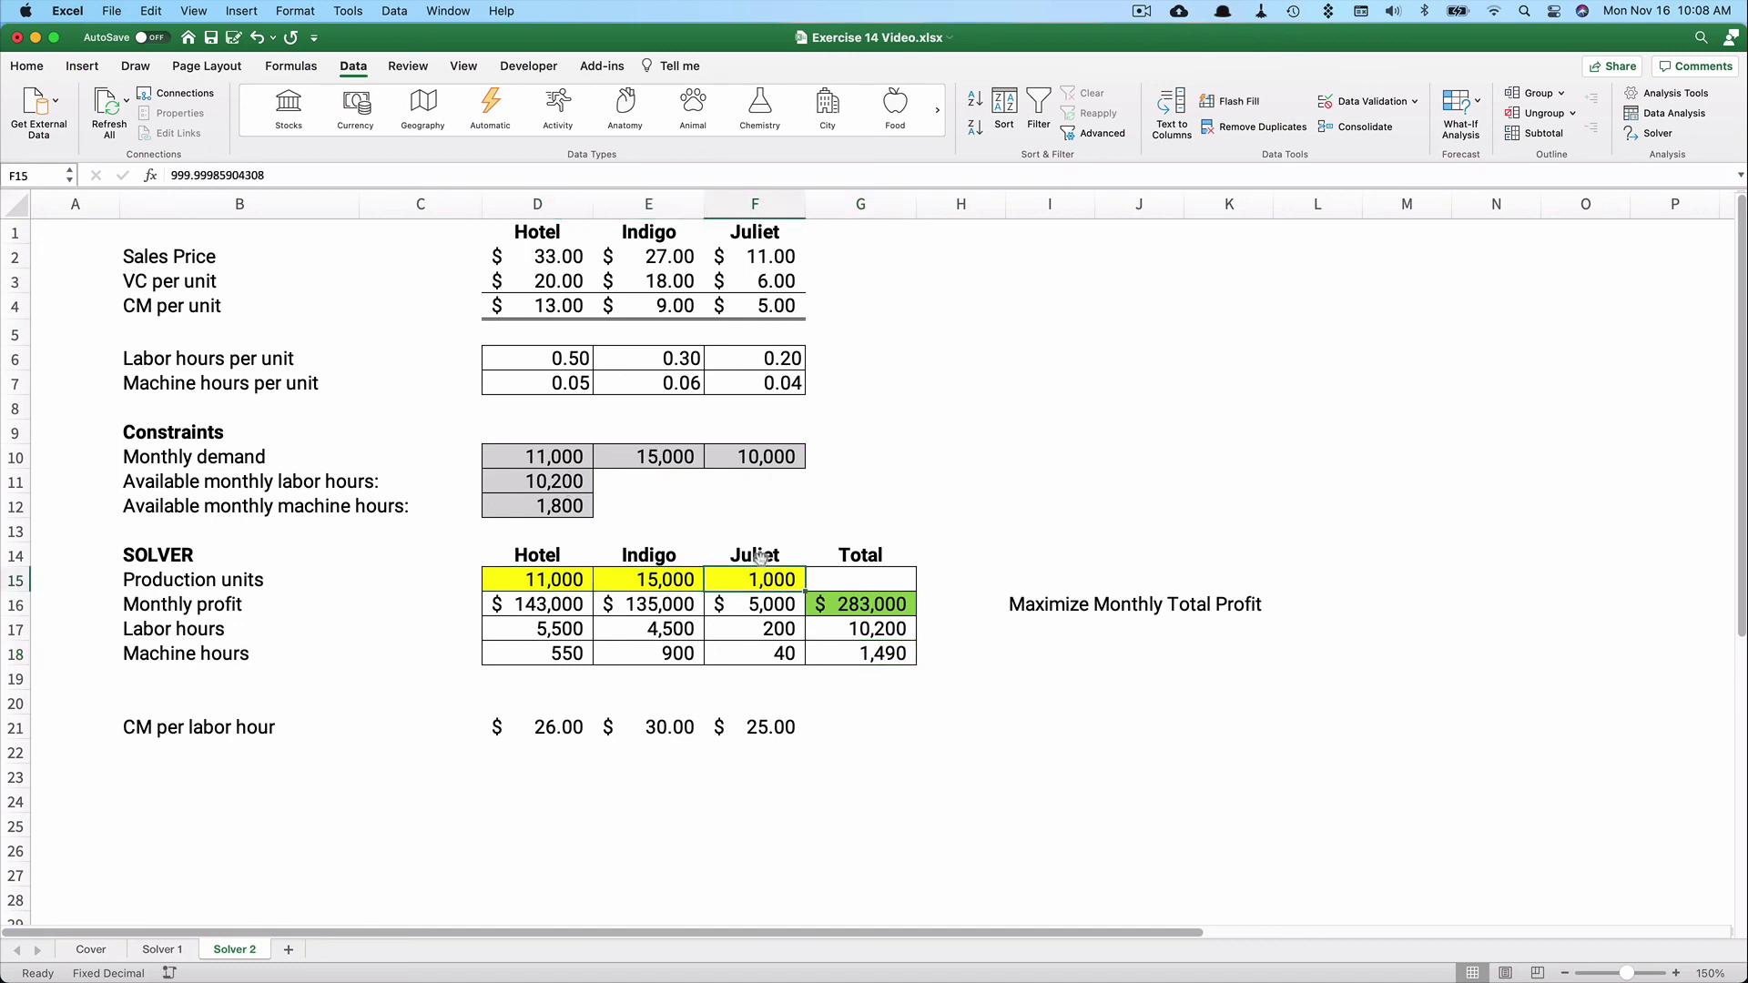
{"action": "left_click", "coordinate": [423, 577]}
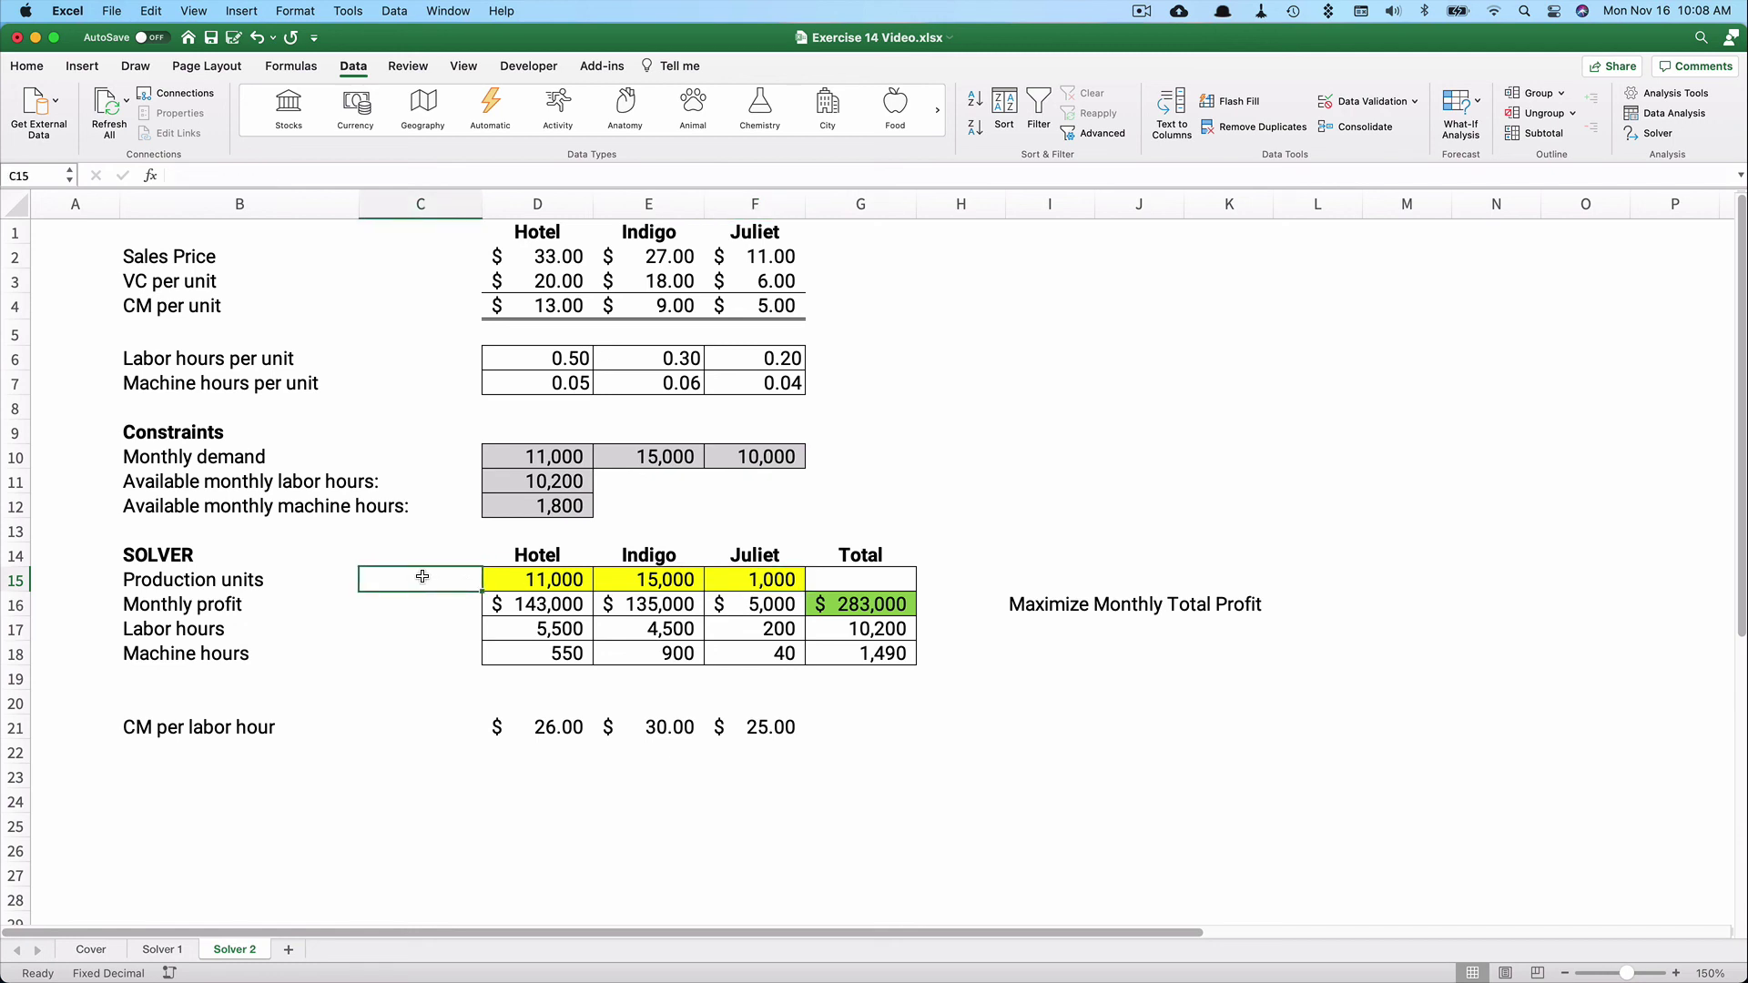